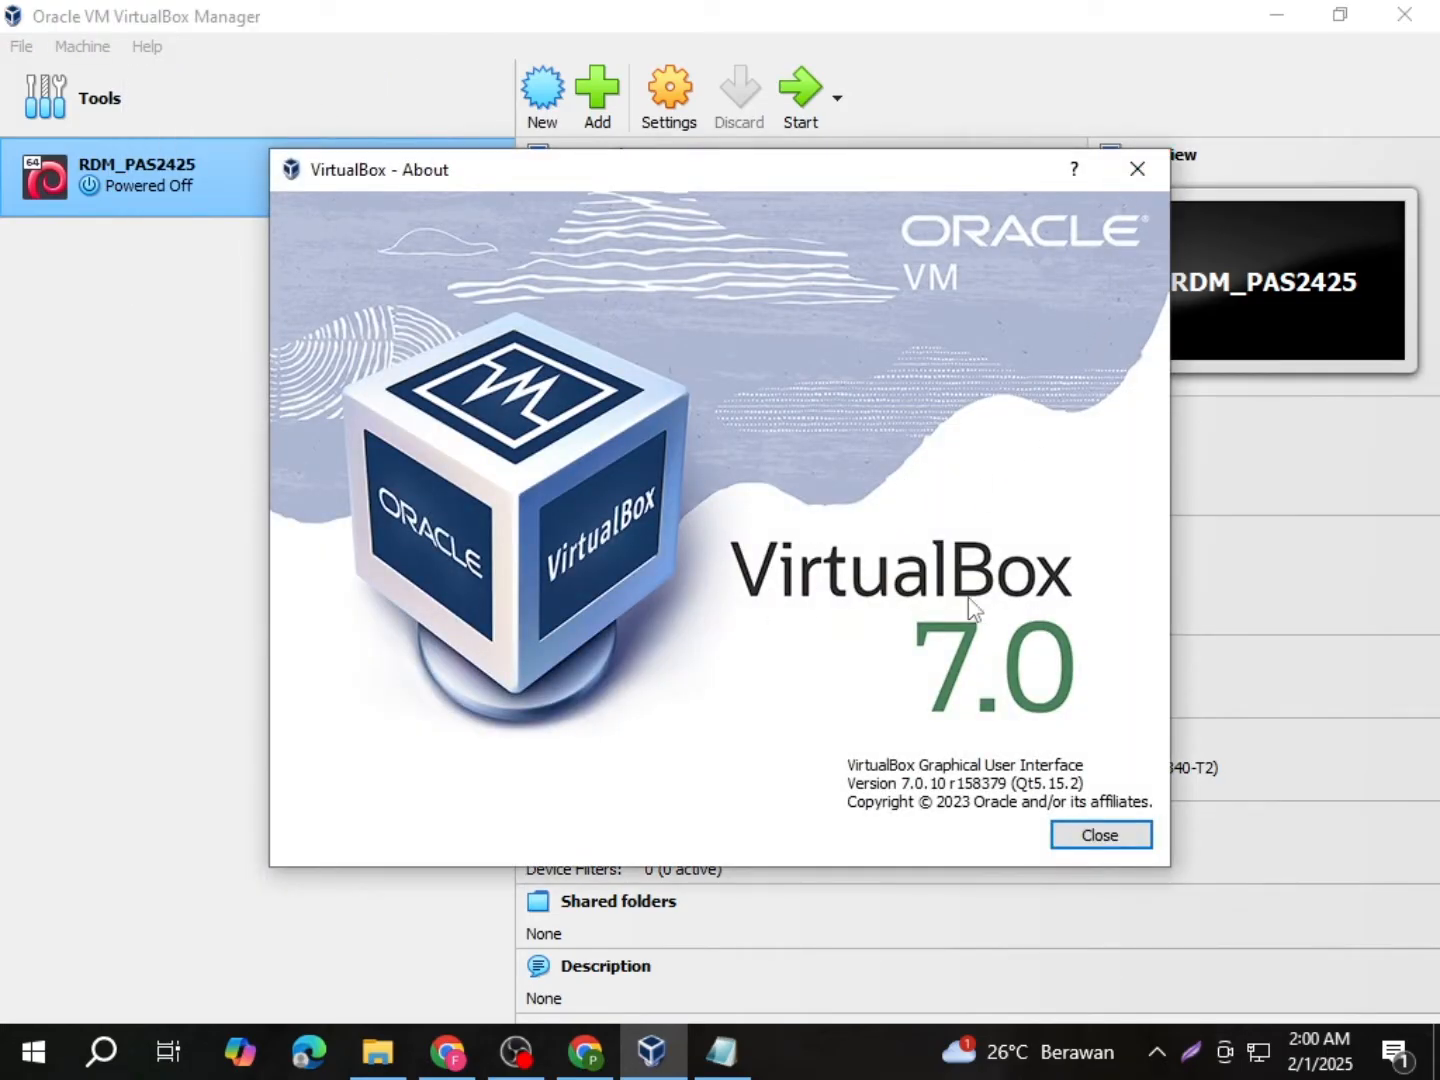
Step: Close the VirtualBox About window and bring up the Notepad installation notes, highlighting the VDI item
left_click(1136, 172)
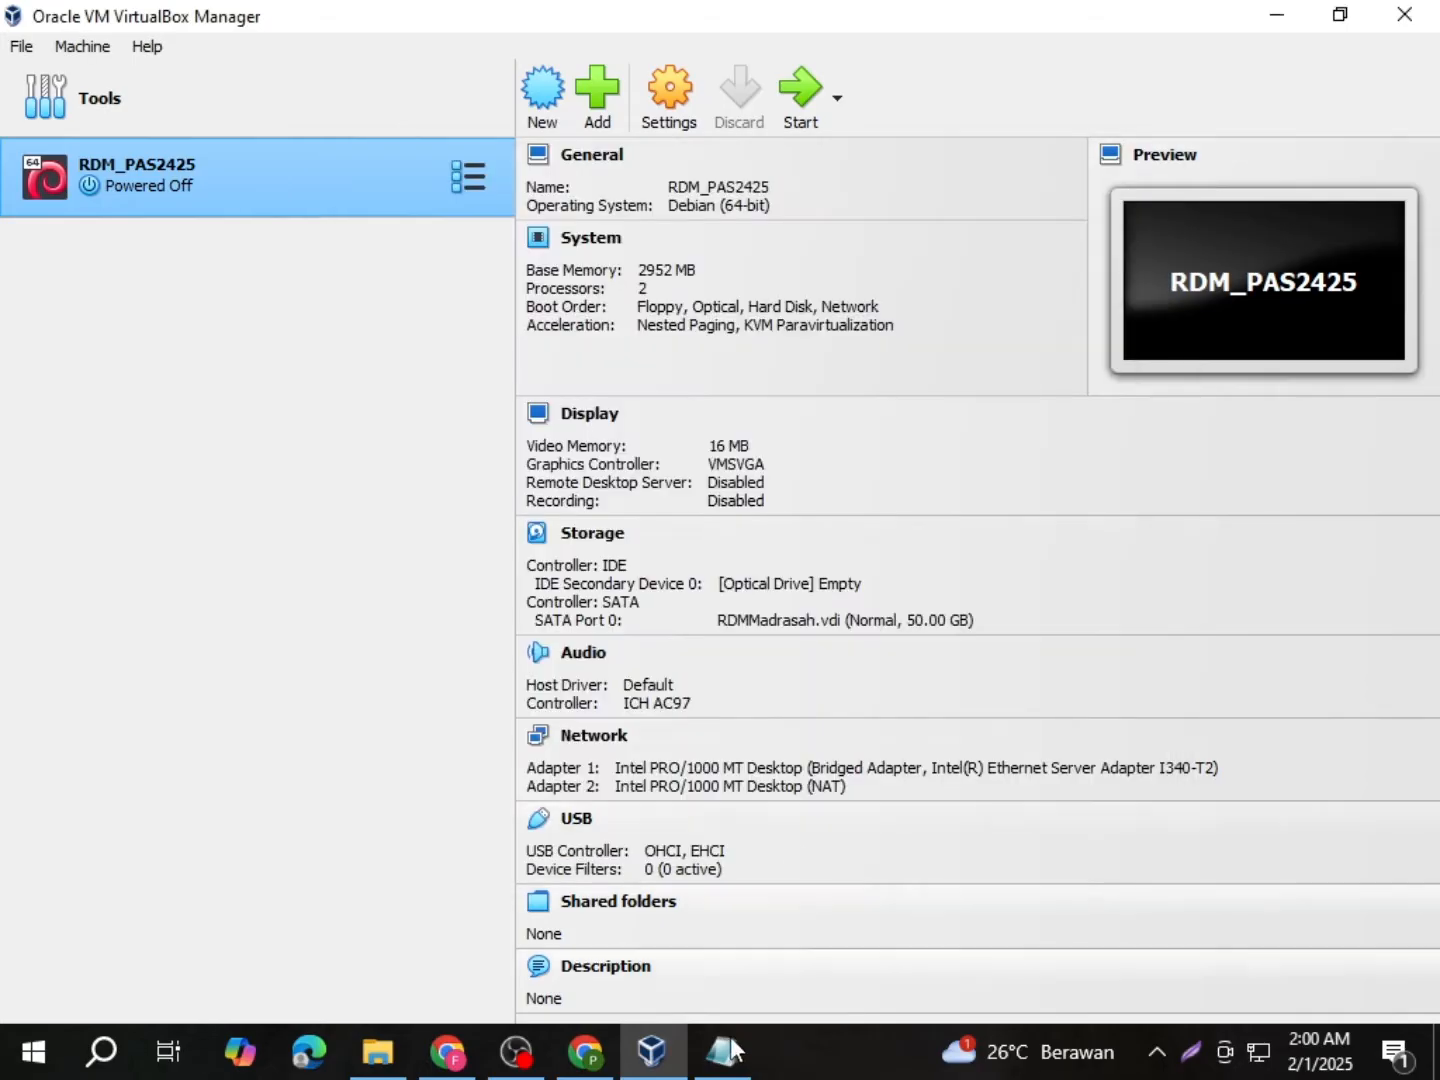
left_click(721, 1051)
left_click_drag(181, 449, 289, 447)
Step: Highlight the s.id VDI download link in the notes, then switch to the shared UAMNUBK 2025 Drive folder
left_click(338, 554)
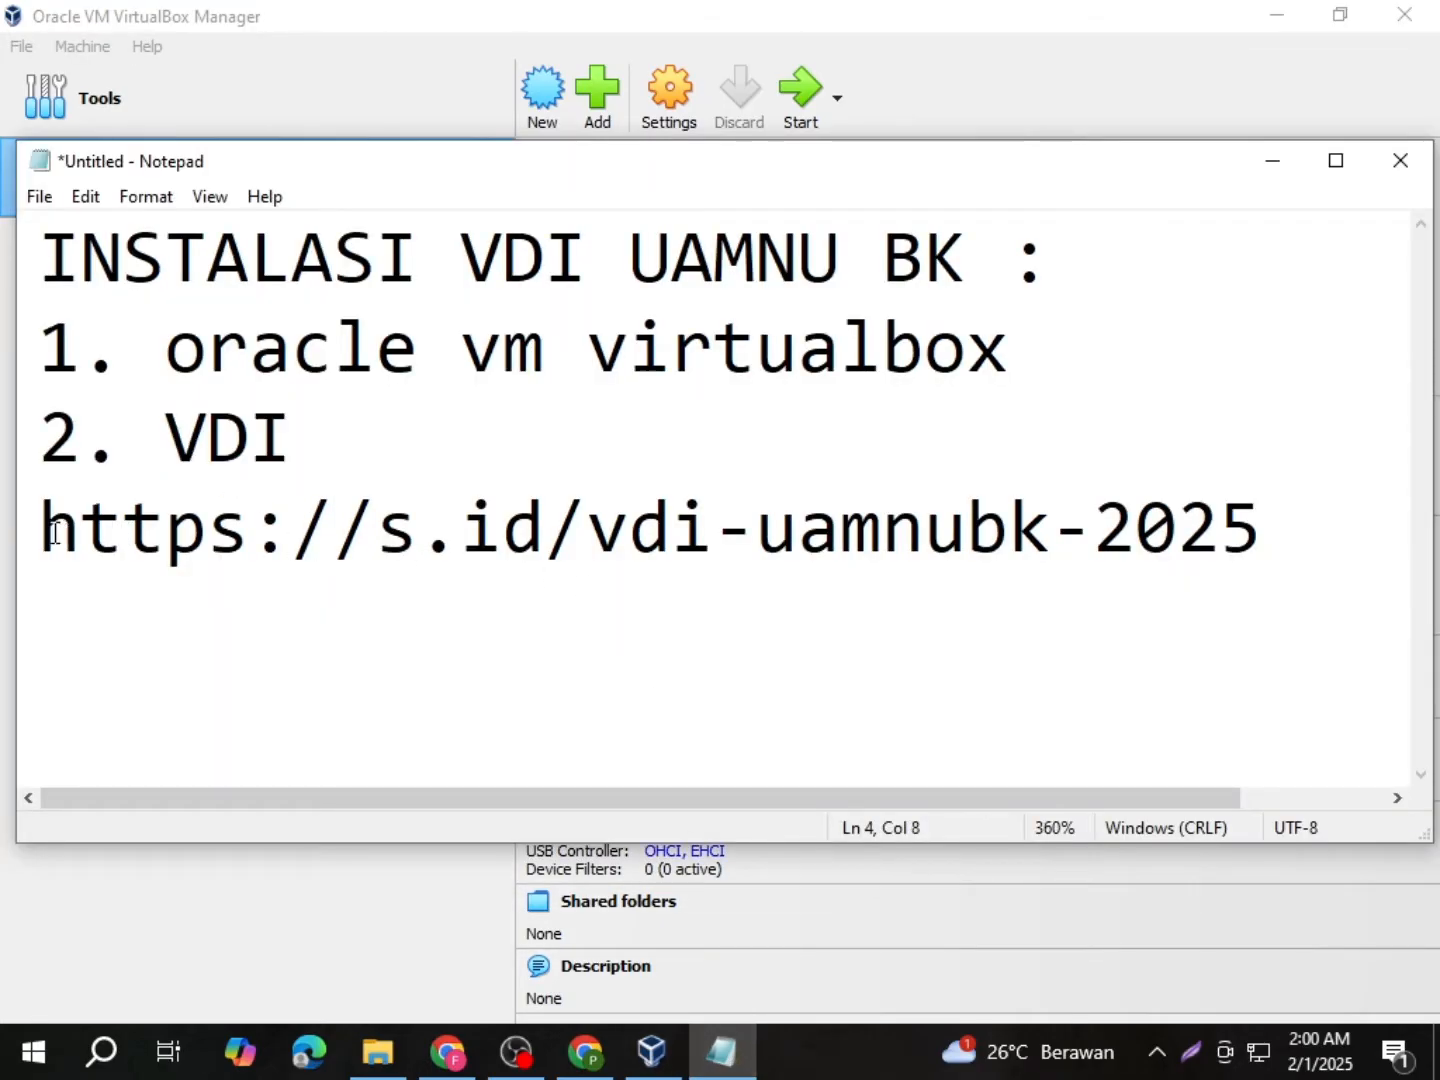
left_click_drag(54, 533, 1288, 553)
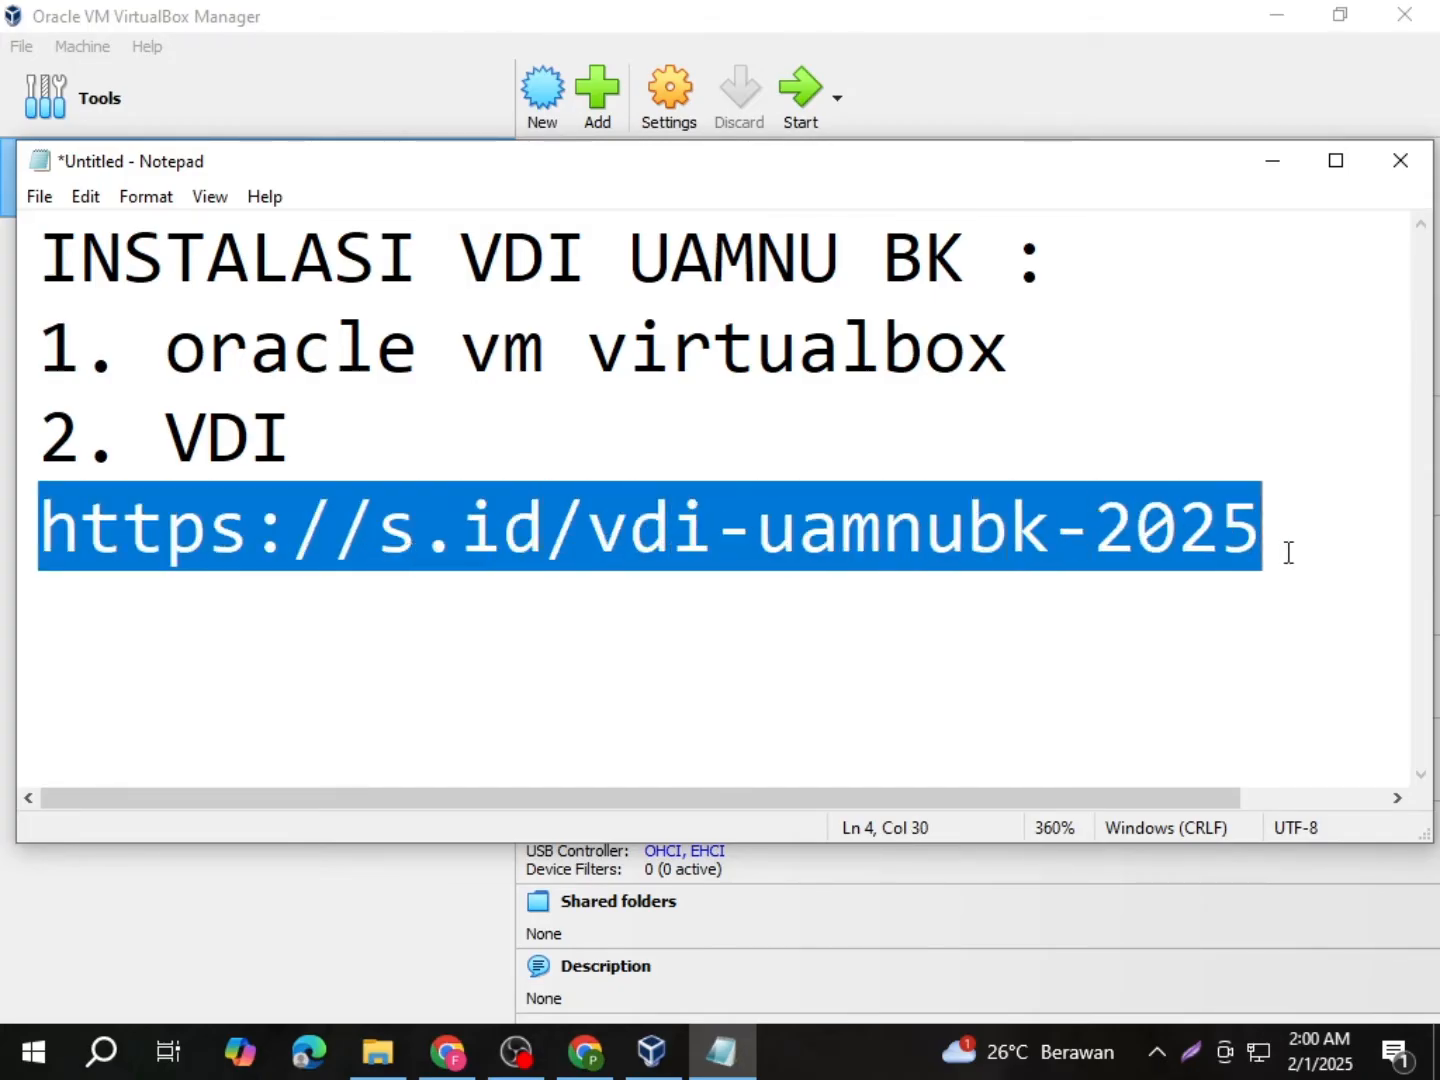
left_click(996, 537)
left_click(585, 1050)
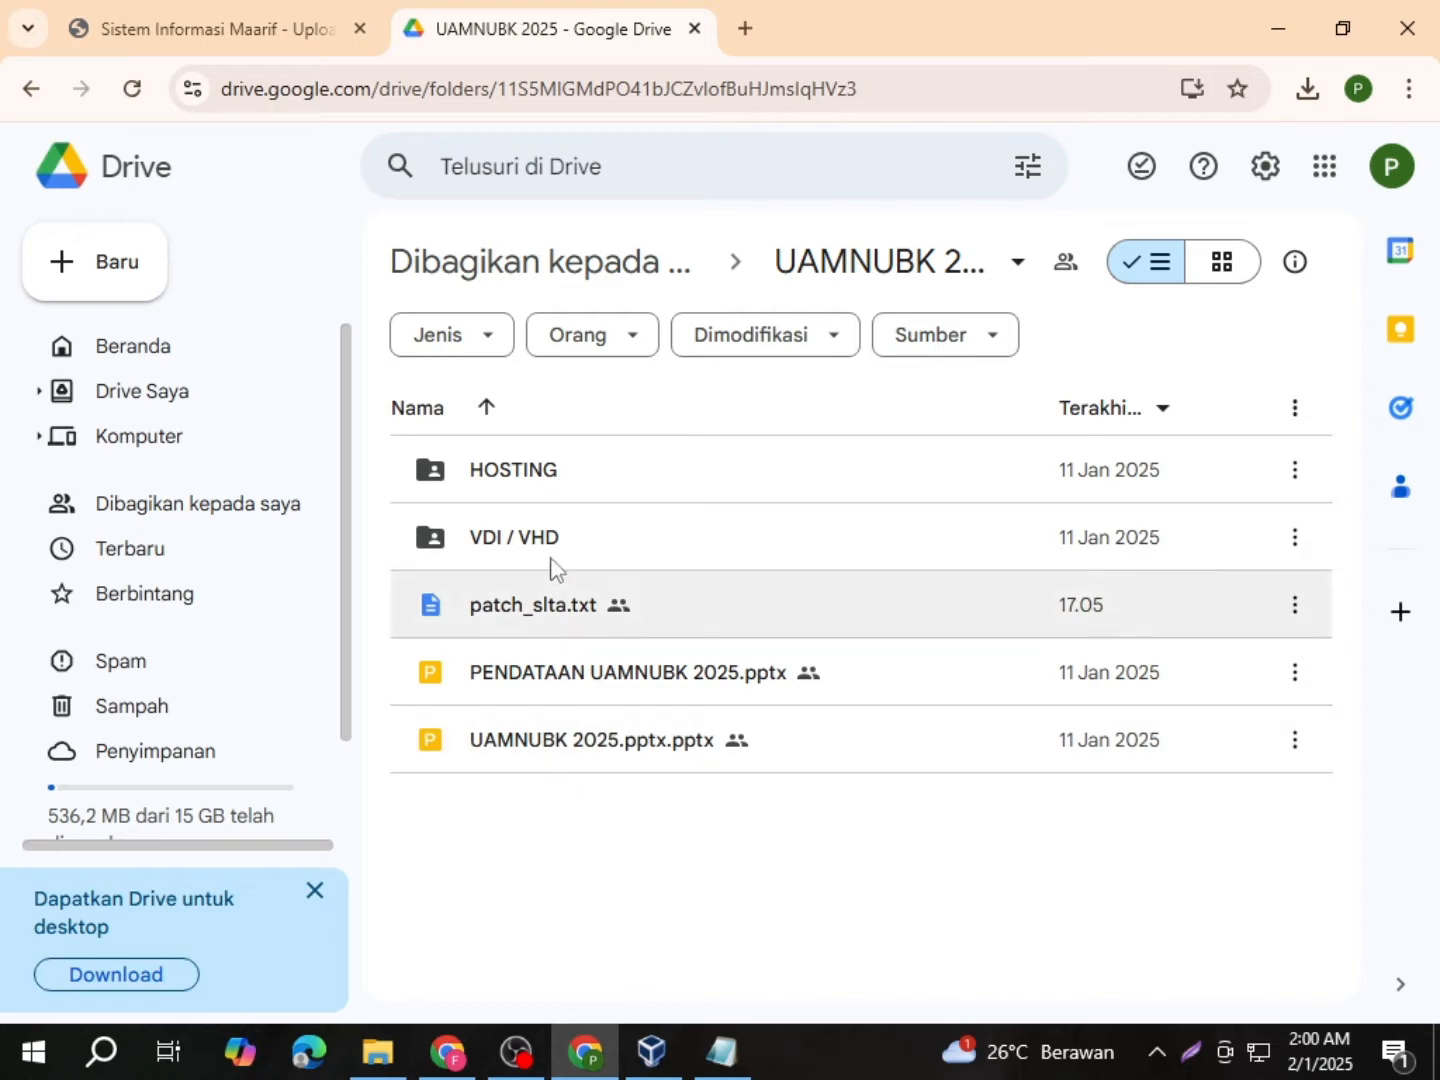
Step: Look inside the HOSTING and VDI / VHD folders of the UAMNUBK 2025 Drive folder
double_click(559, 464)
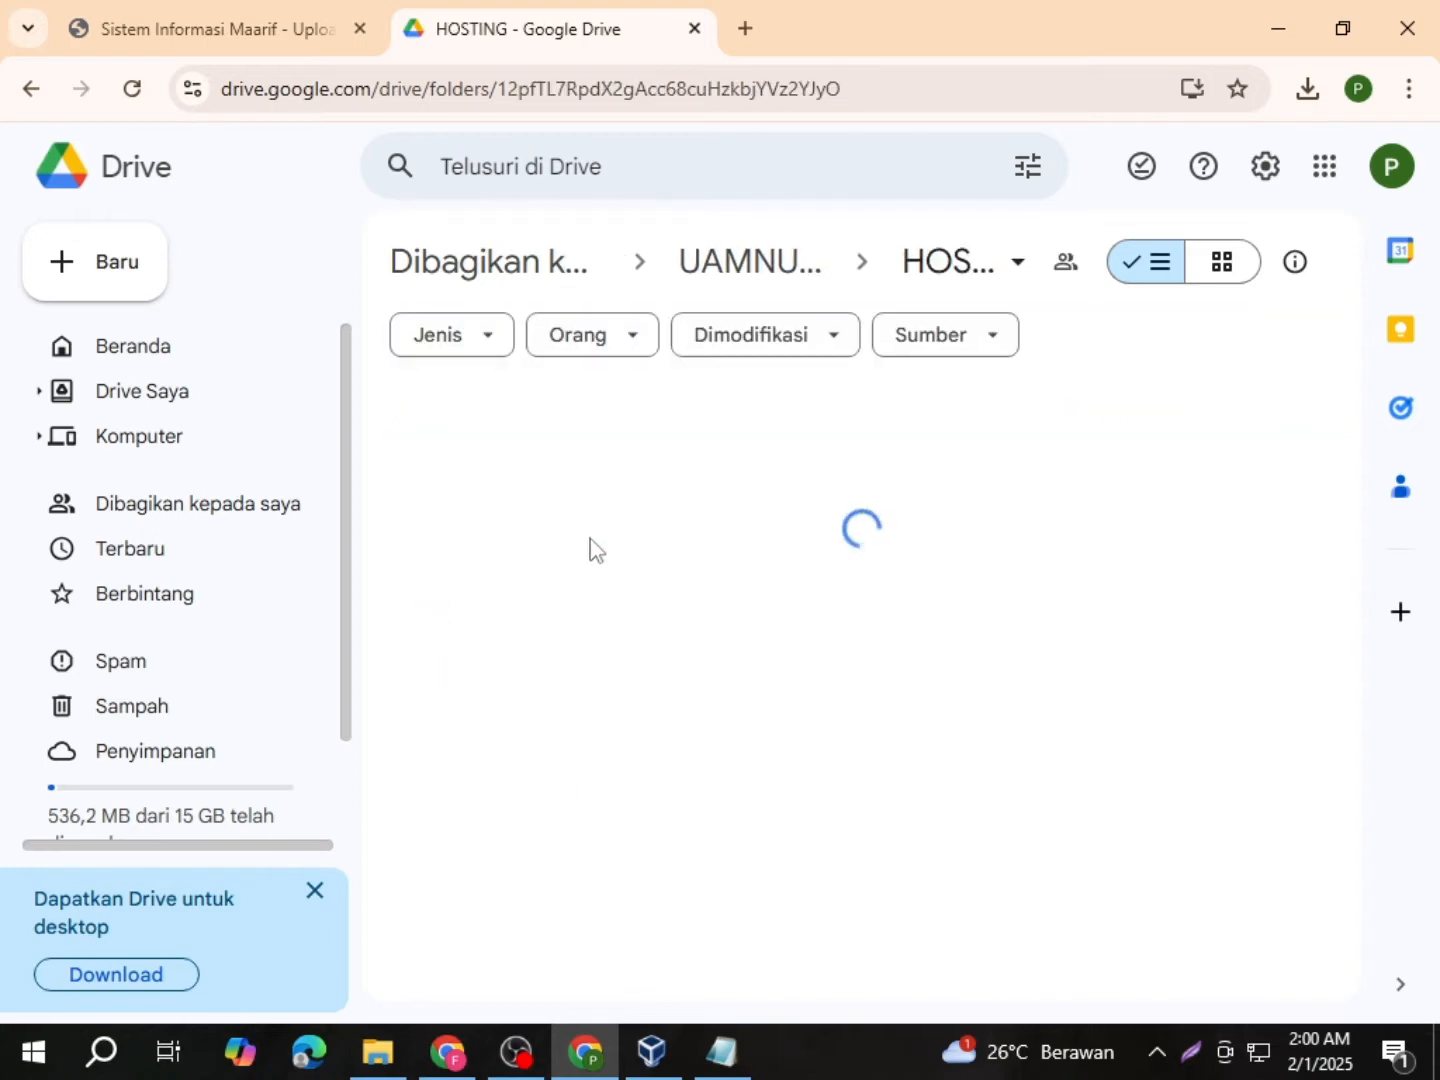
left_click(754, 268)
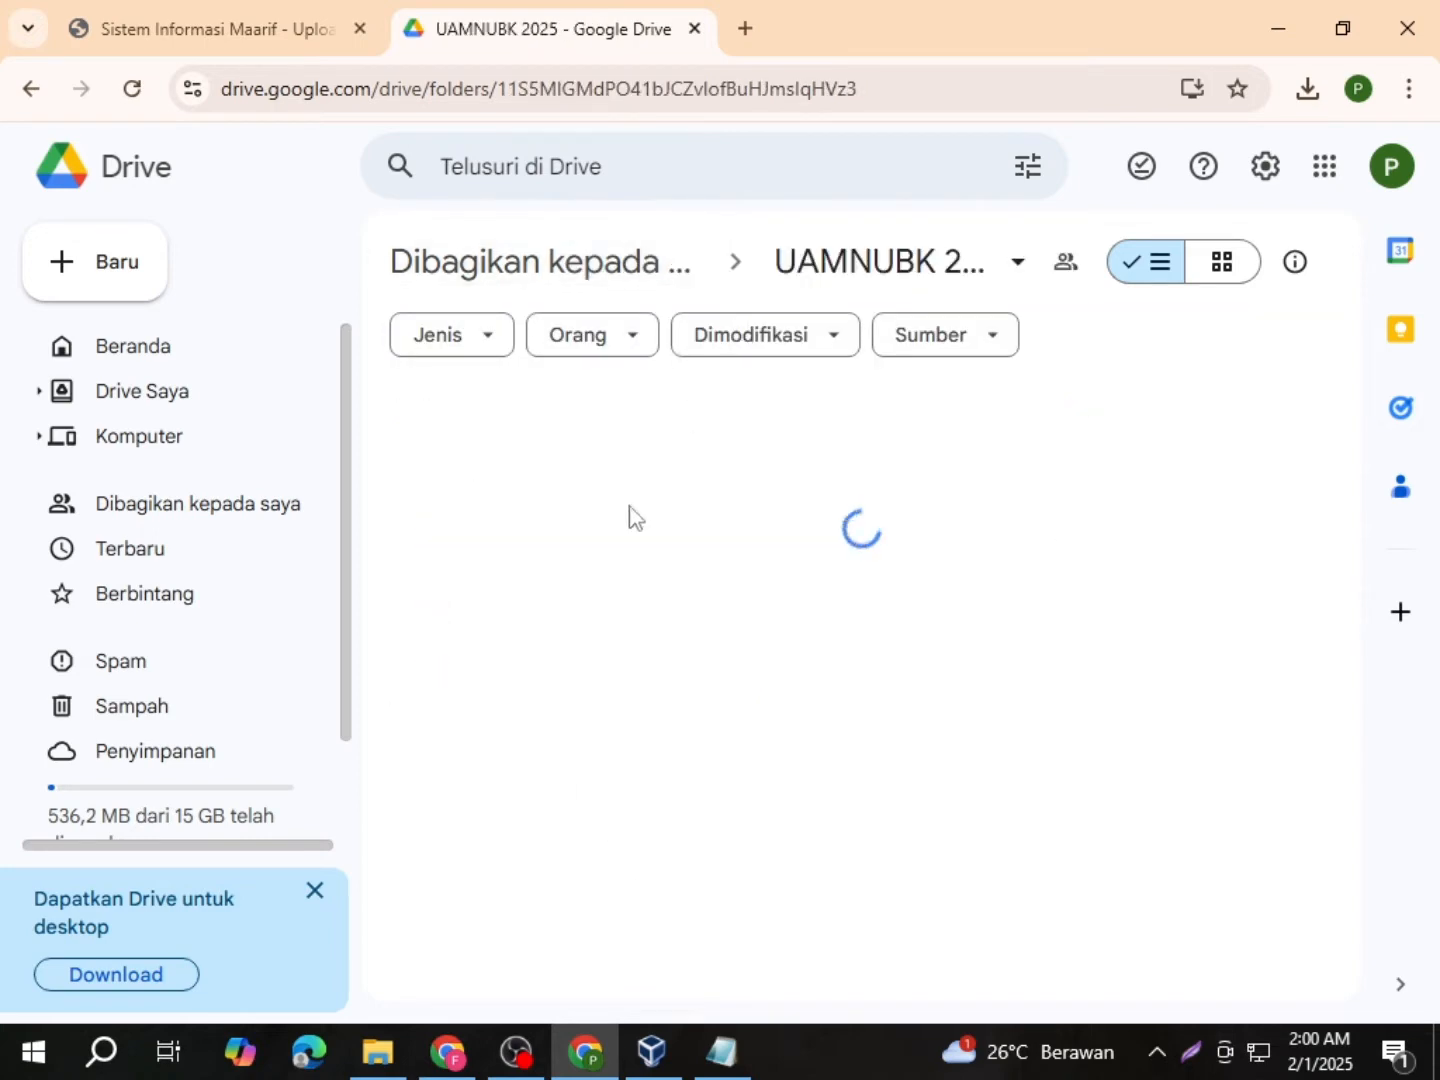
double_click(598, 554)
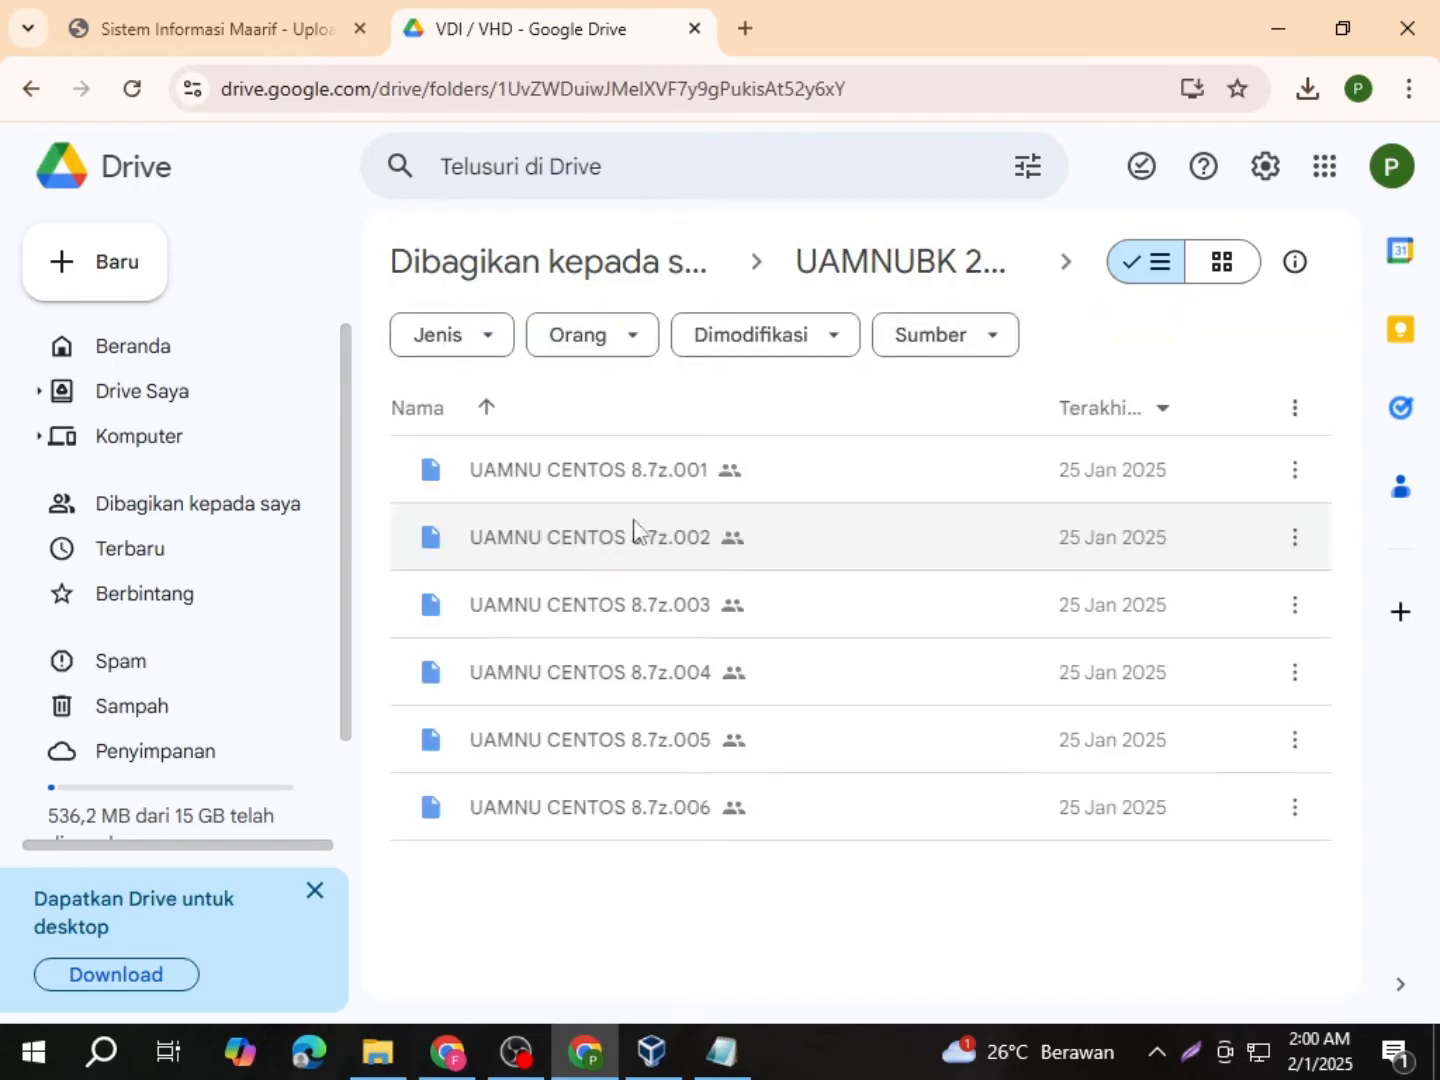
left_click(762, 280)
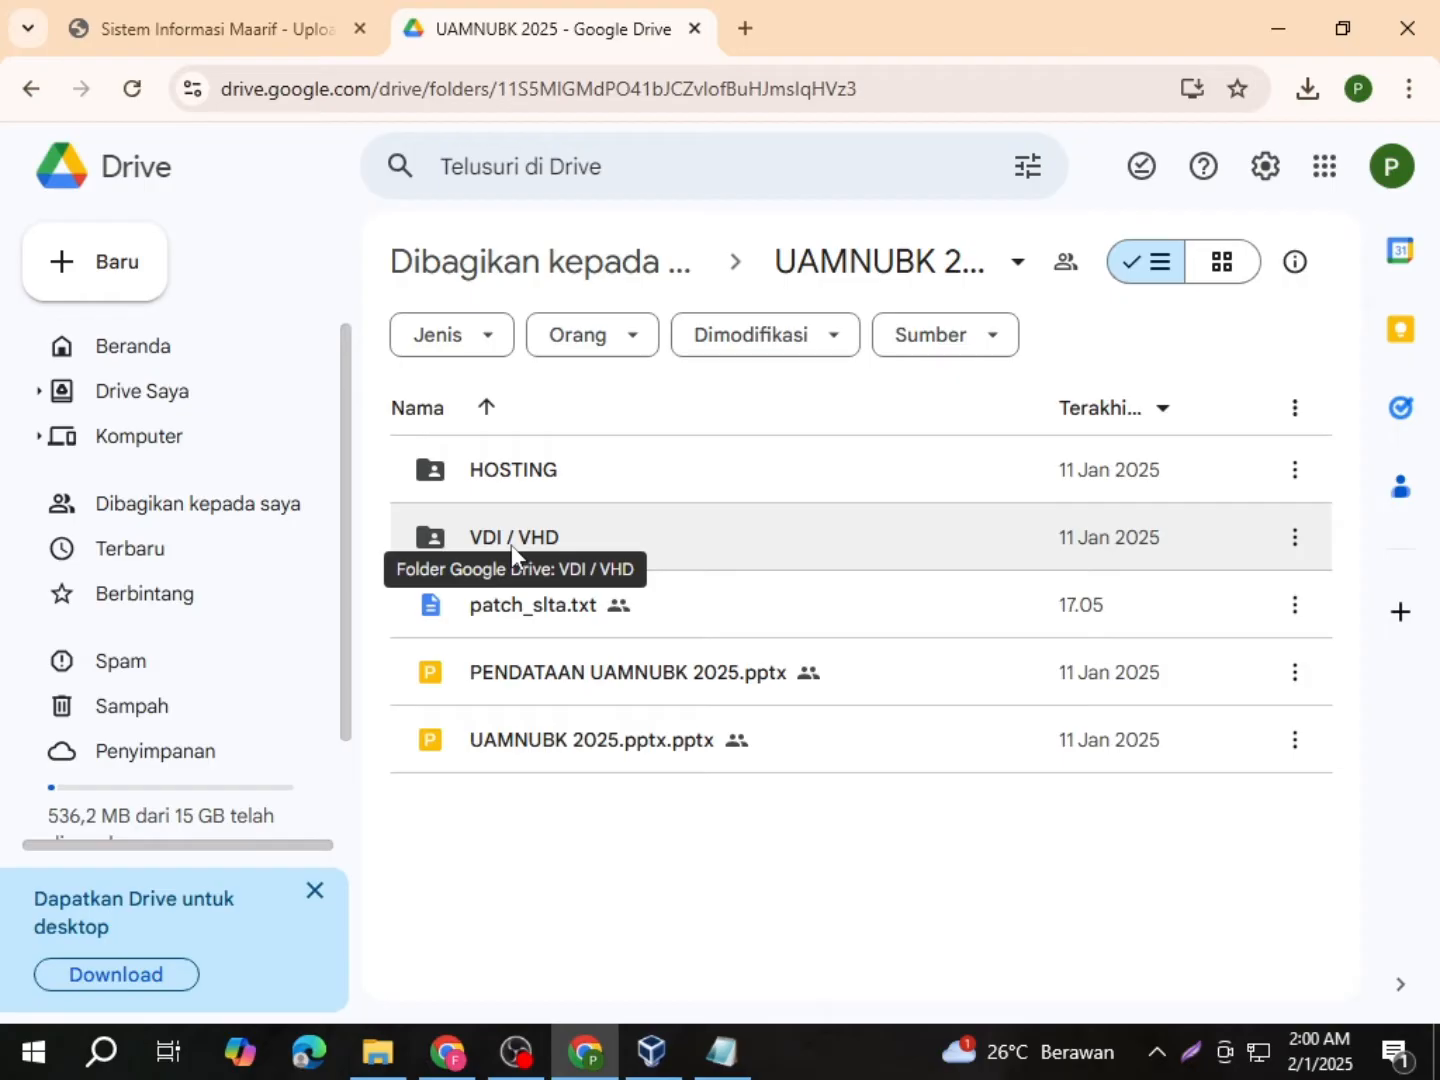
Step: Select VDI / VHD, patch_slta.txt and the two UAMNUBK 2025 presentations in turn
left_click(594, 543)
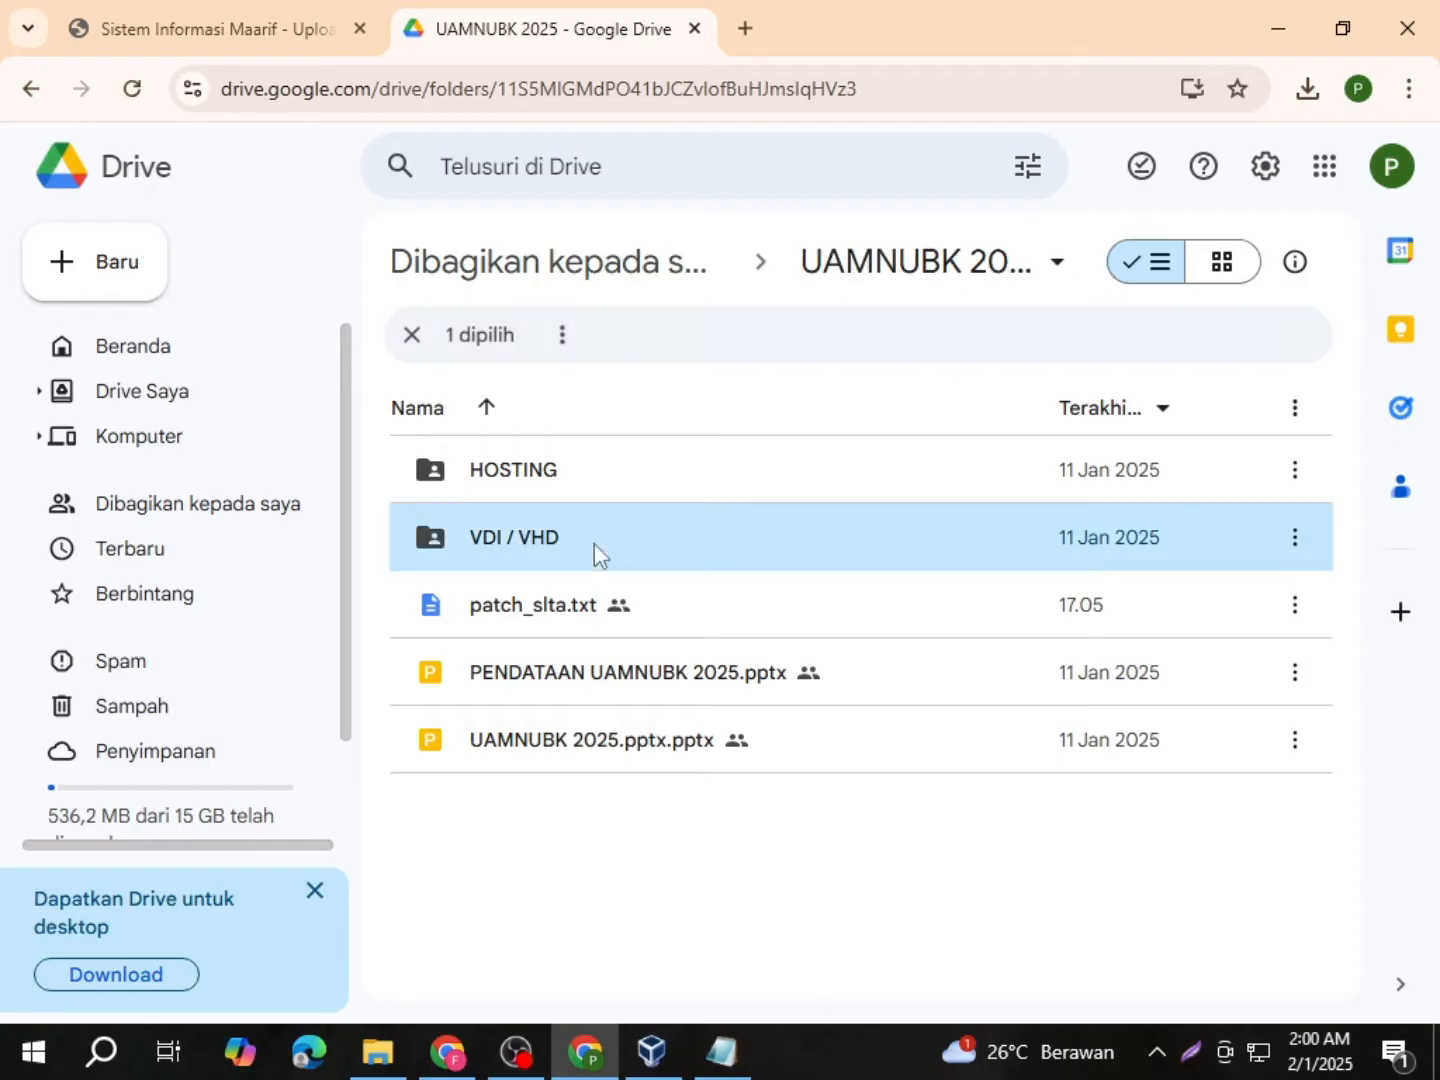
left_click(543, 622)
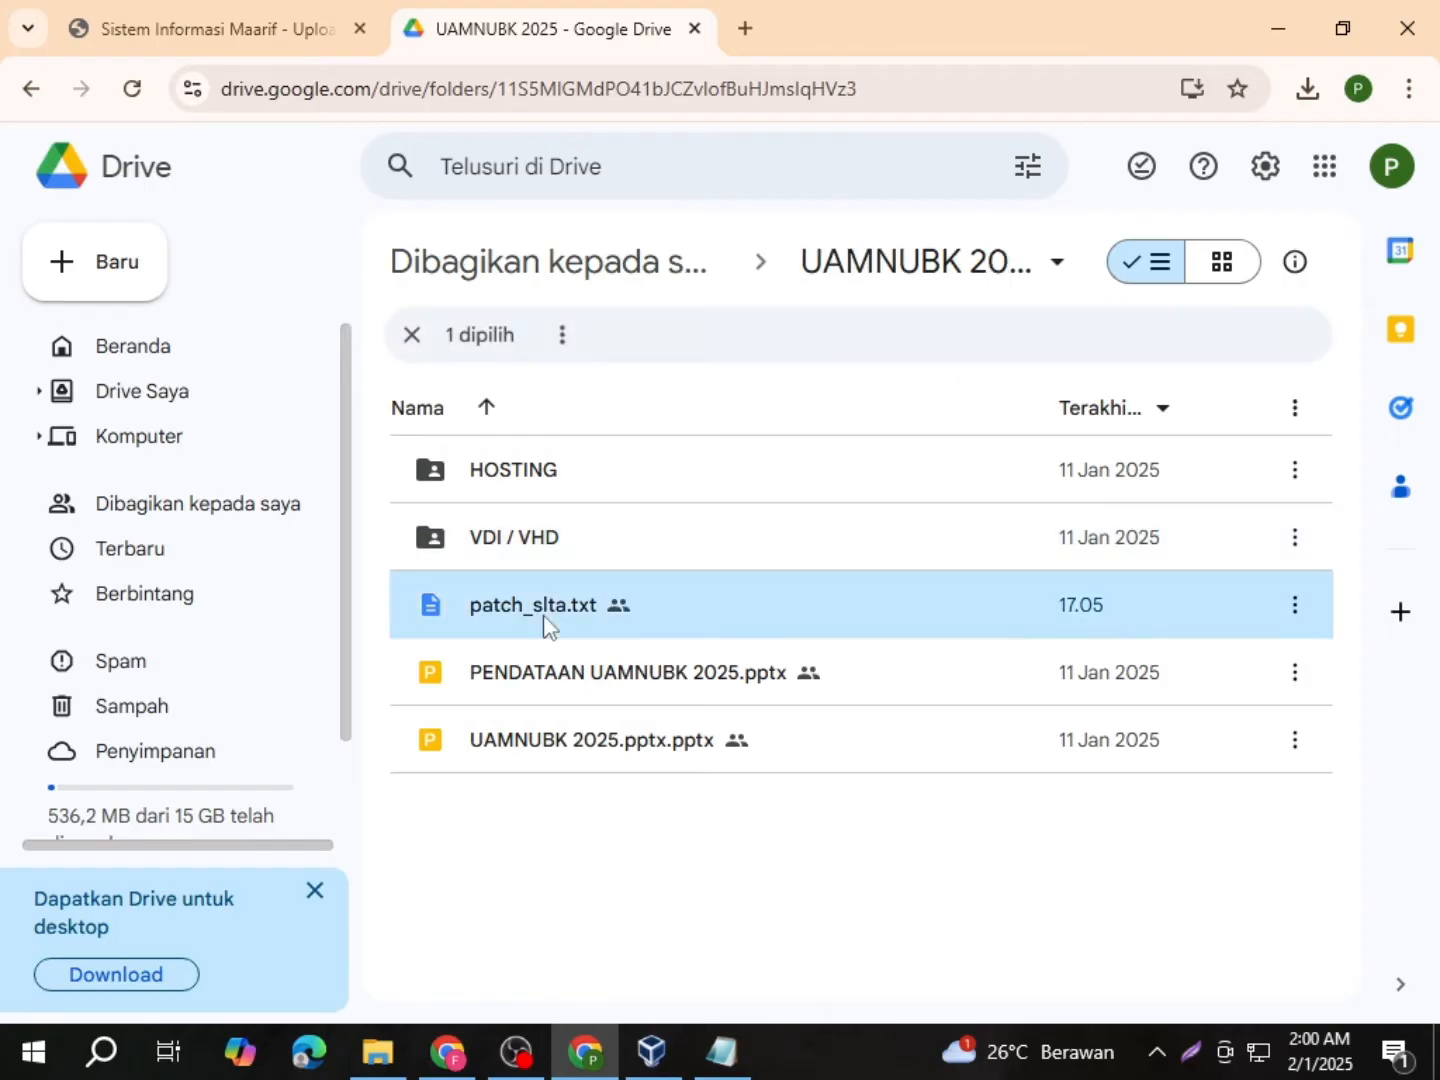
left_click(563, 691)
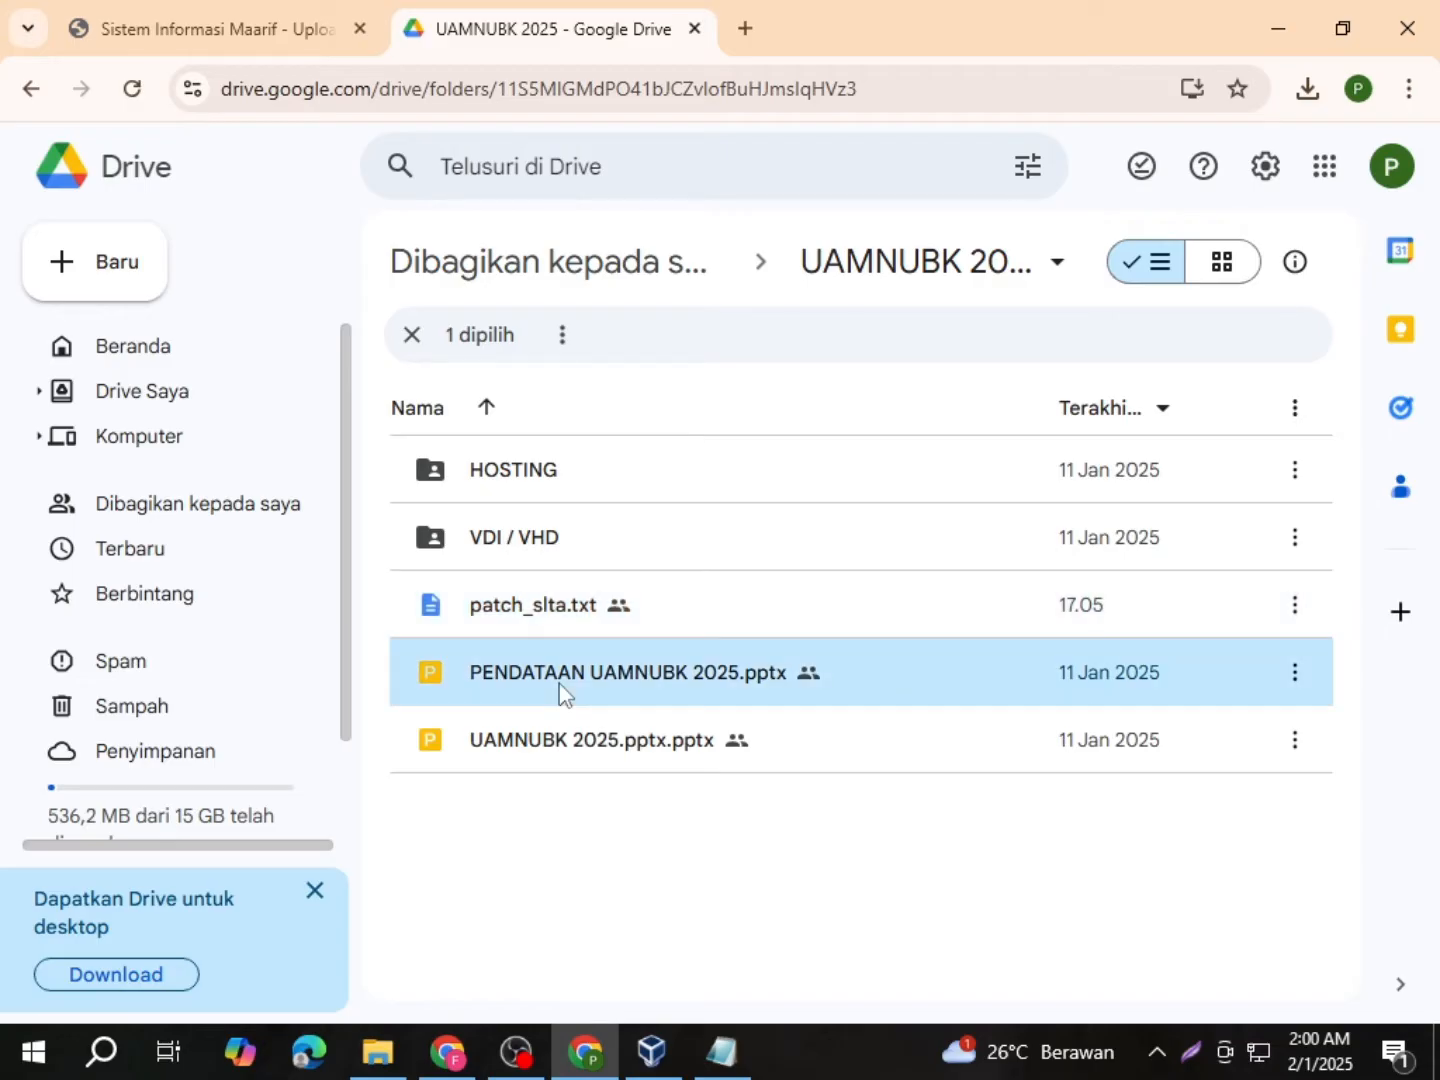
left_click(559, 758)
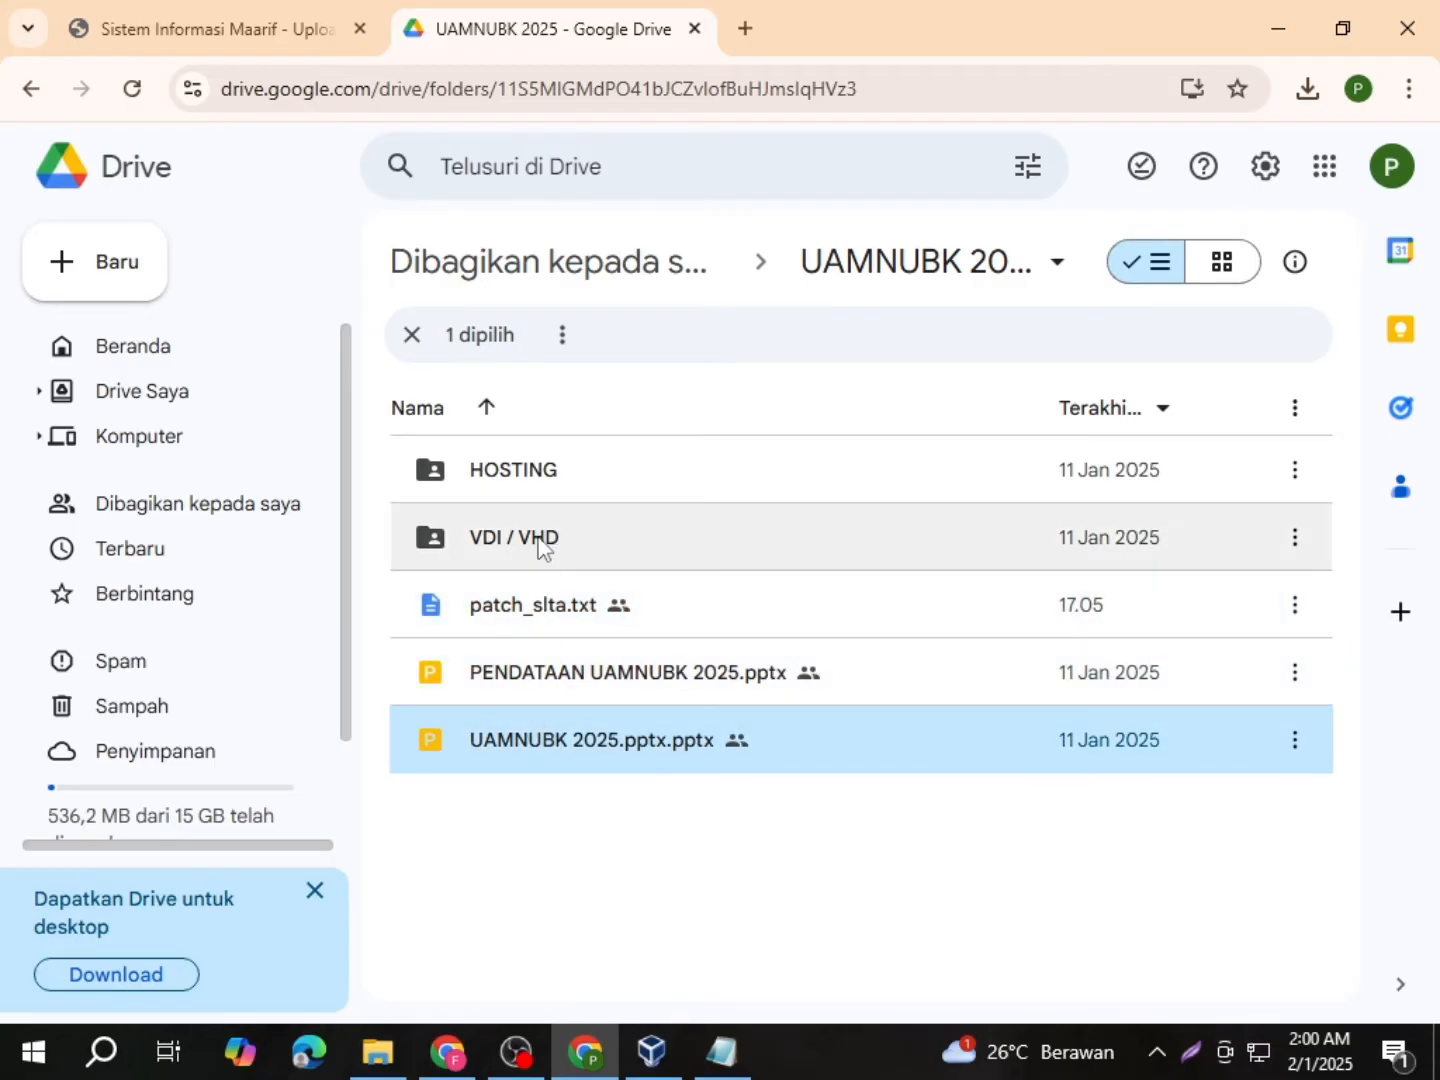
left_click(541, 548)
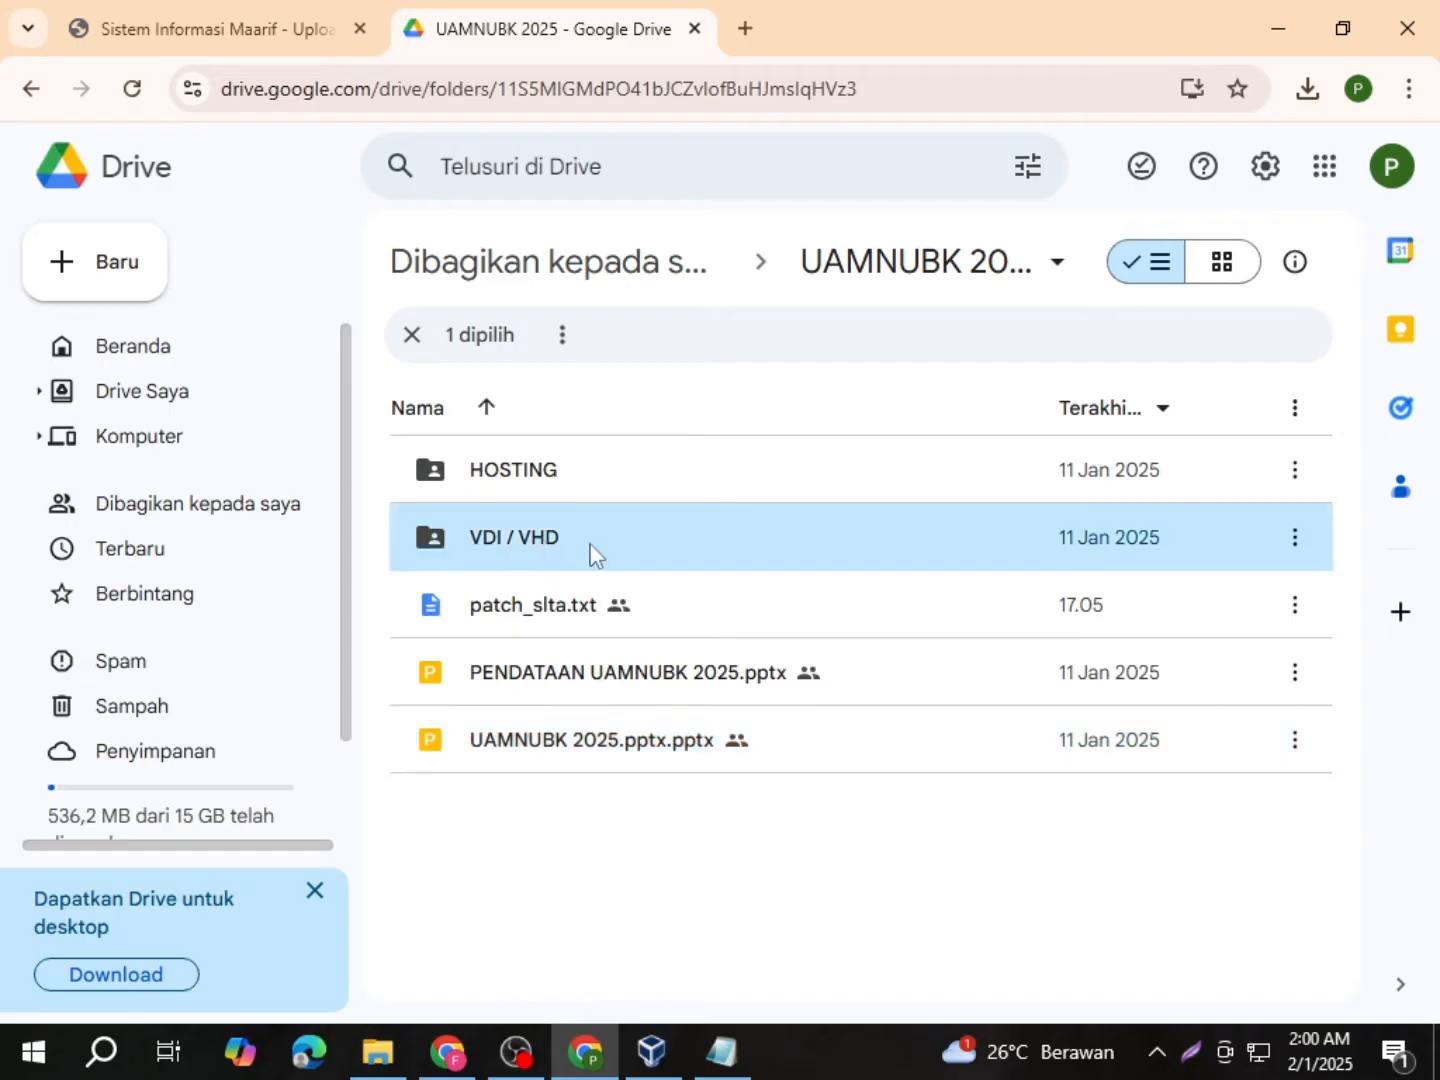
Step: Start the VDI / VHD zip download, then cancel it and move to File Explorer
left_click(1292, 552)
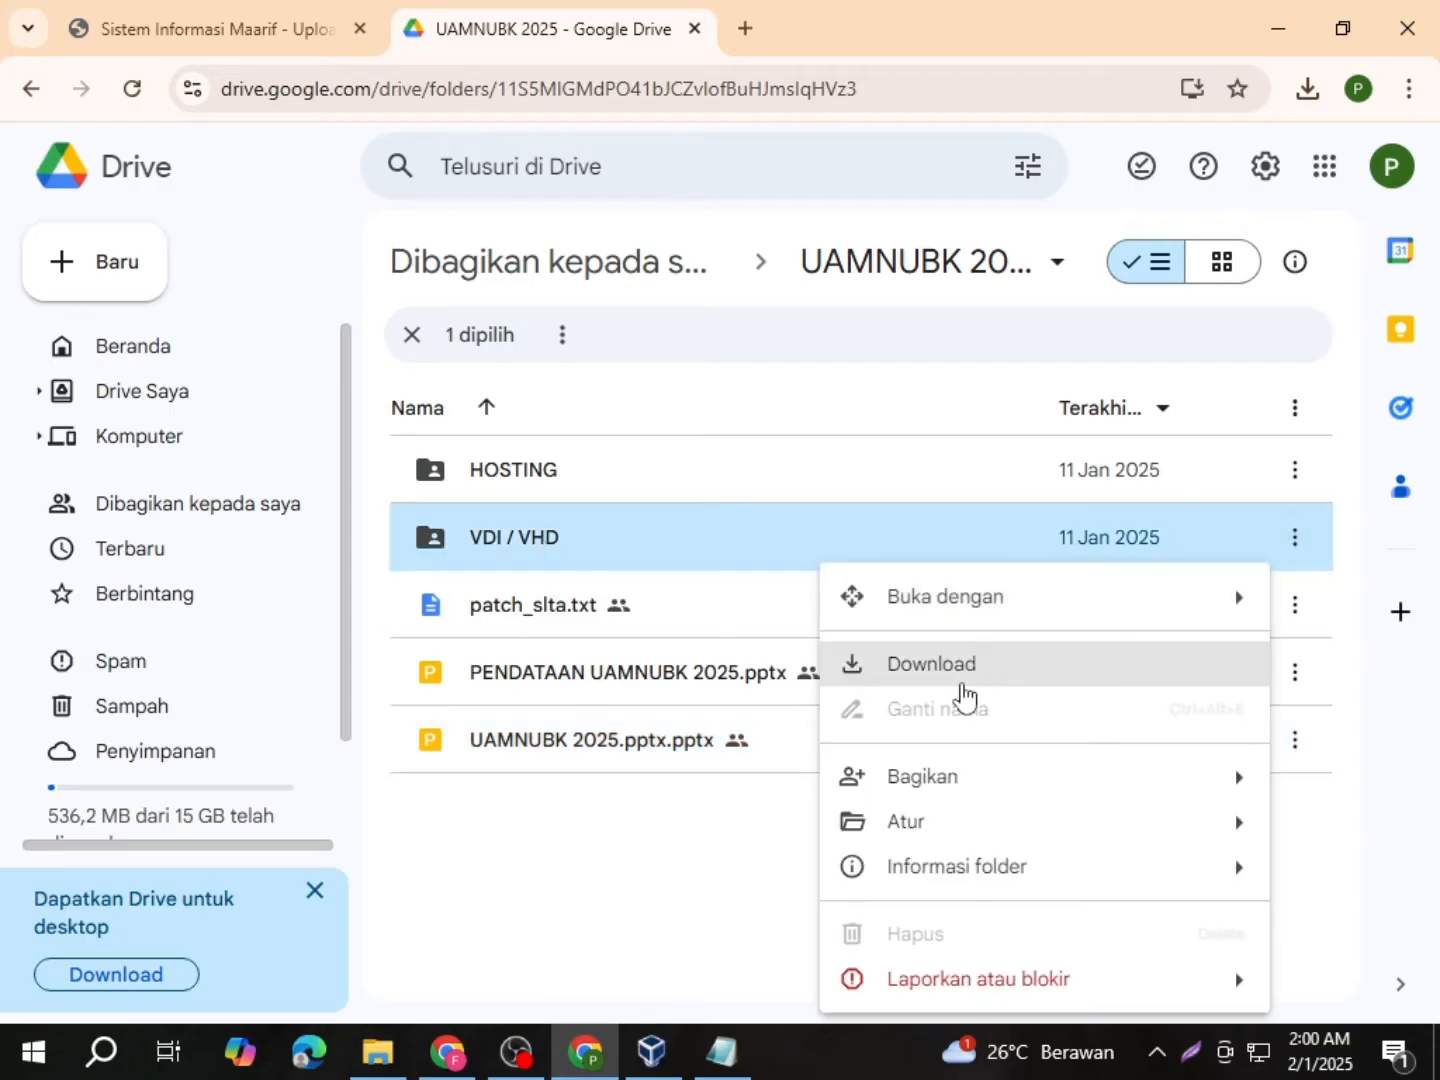
left_click(959, 695)
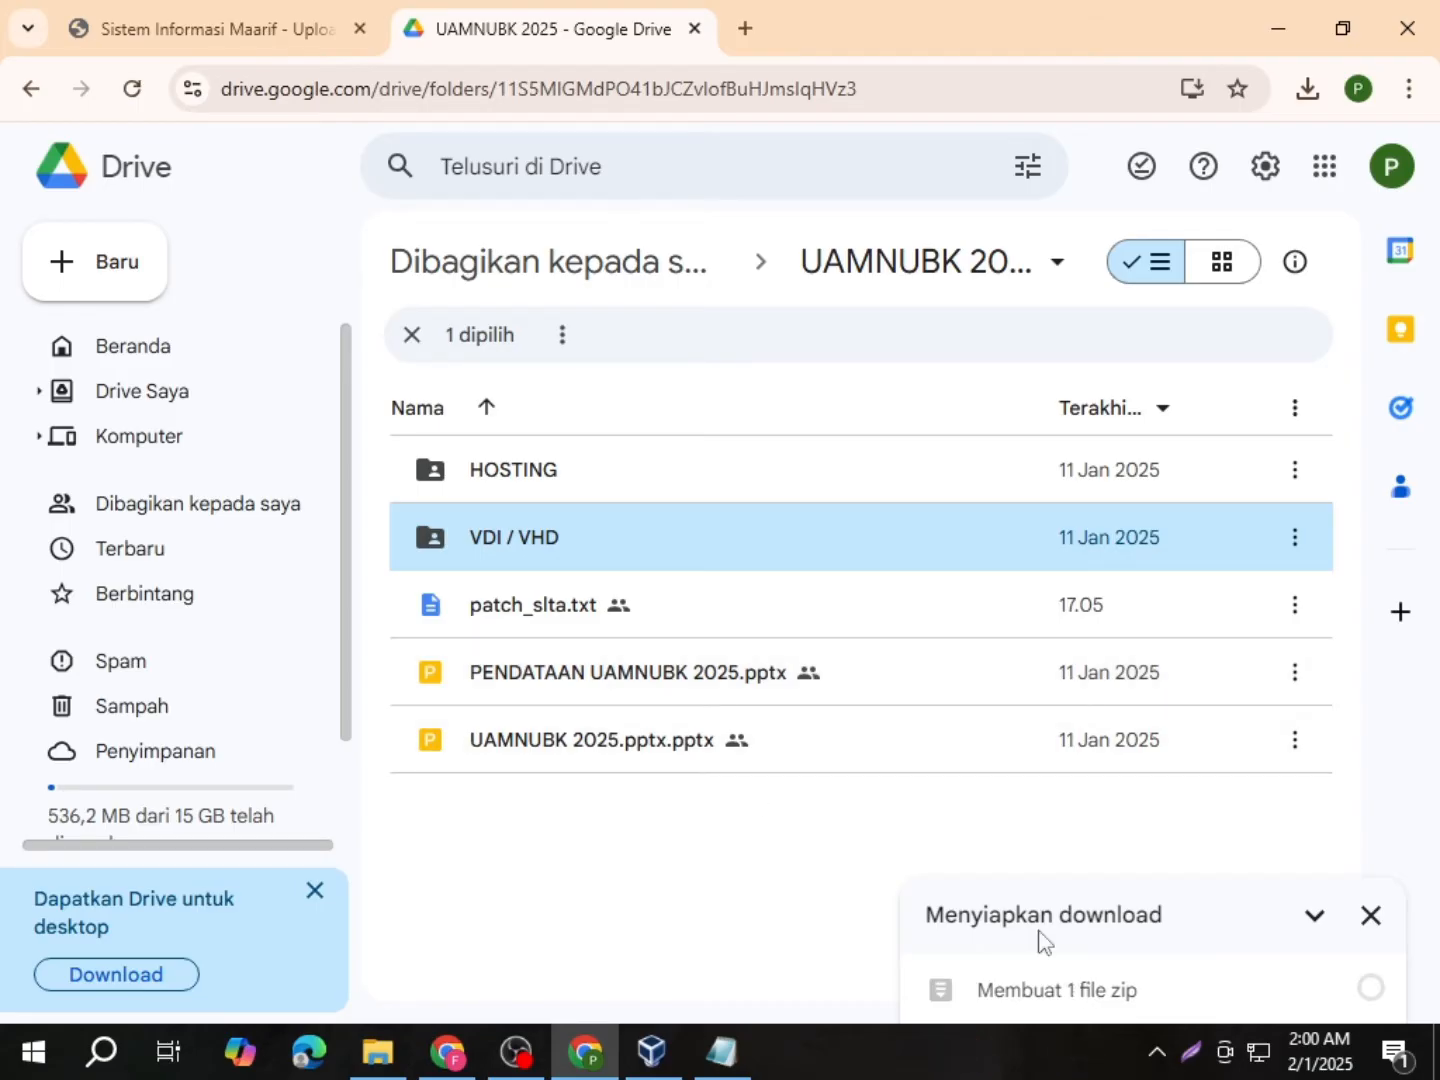
left_click(1373, 918)
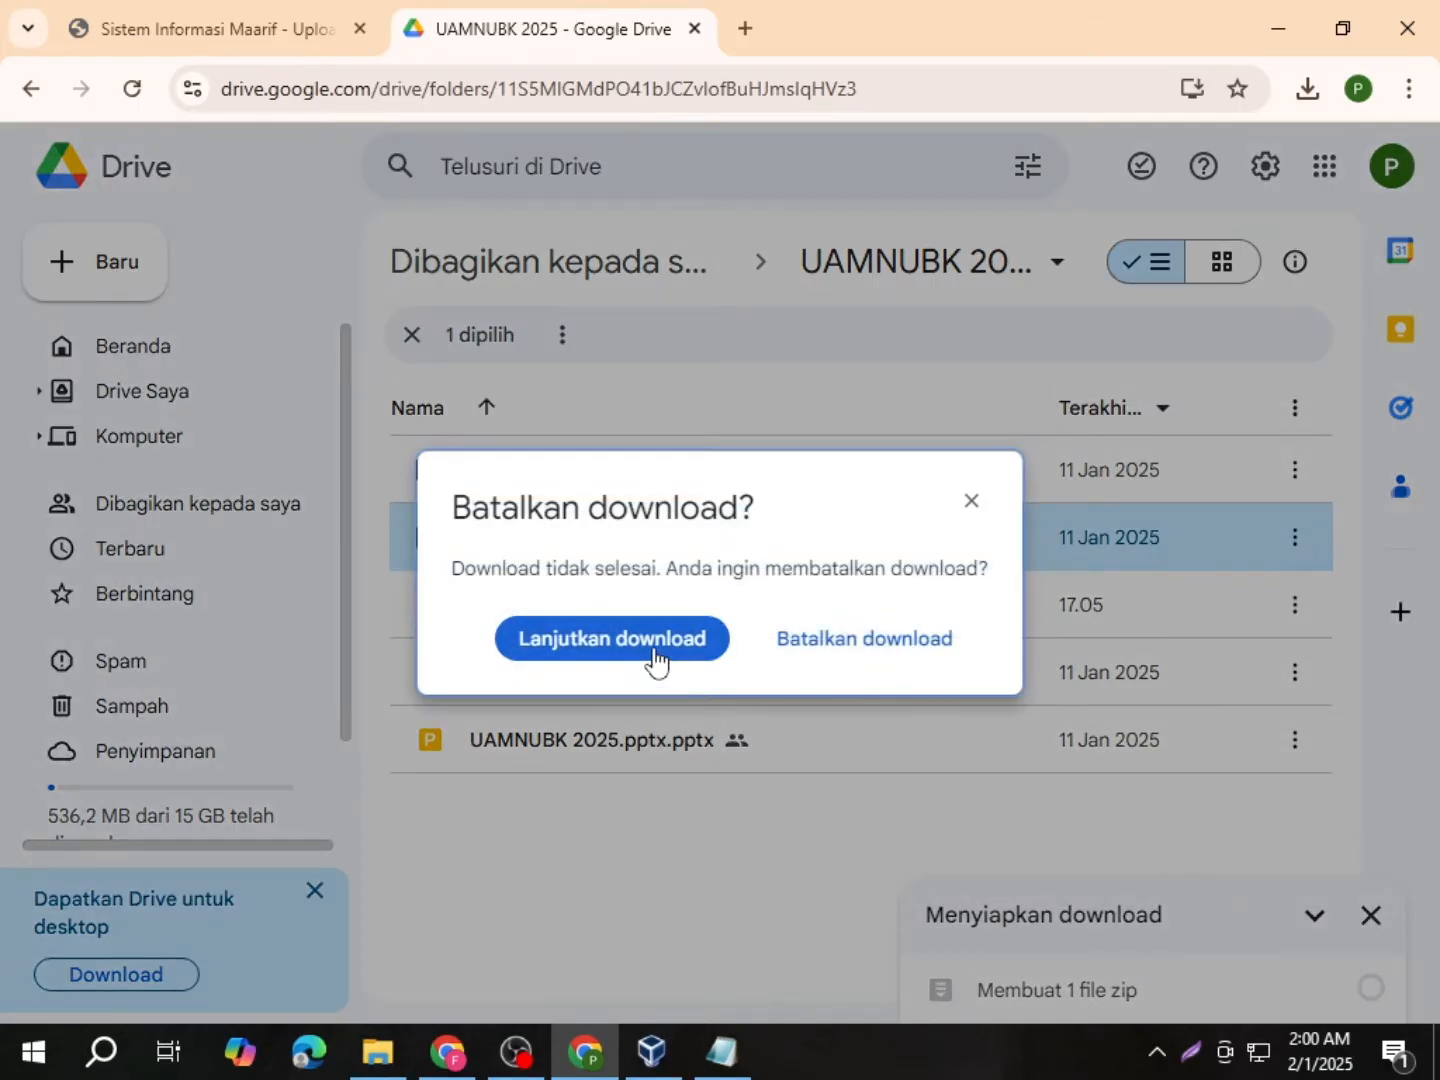
left_click(829, 638)
left_click(391, 1052)
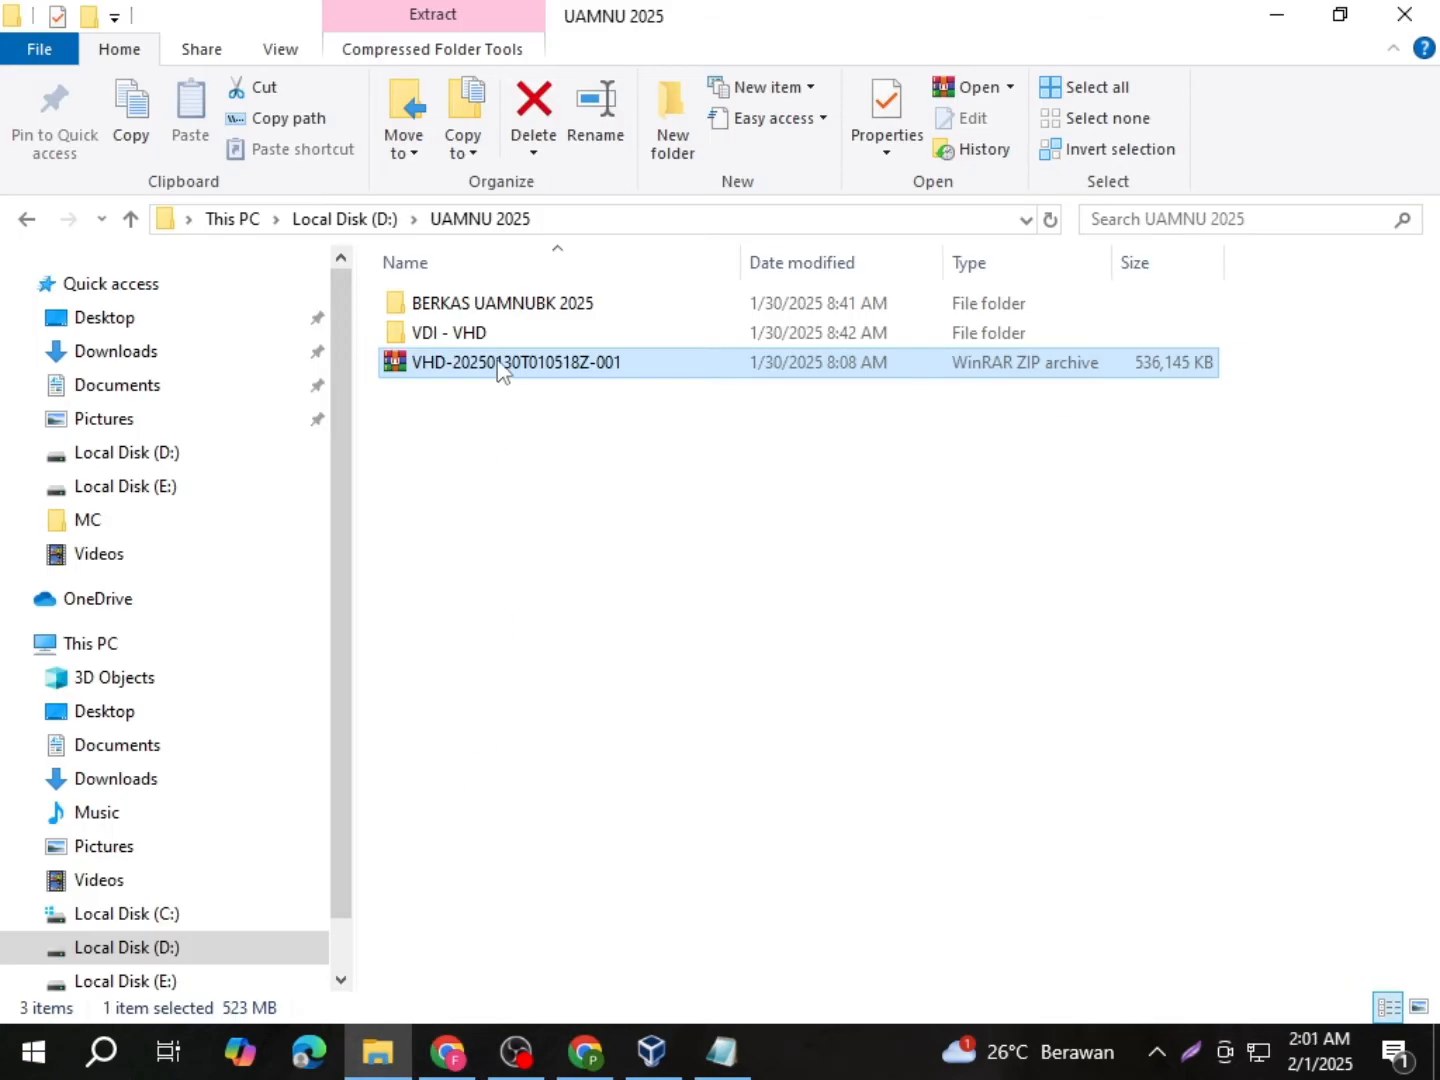
Step: Extract UAMNU CENTOS 8.7z into D:\UAMNU 2025\VDI - VHD to get the CentOS disk image
left_click(499, 361)
left_click(617, 405)
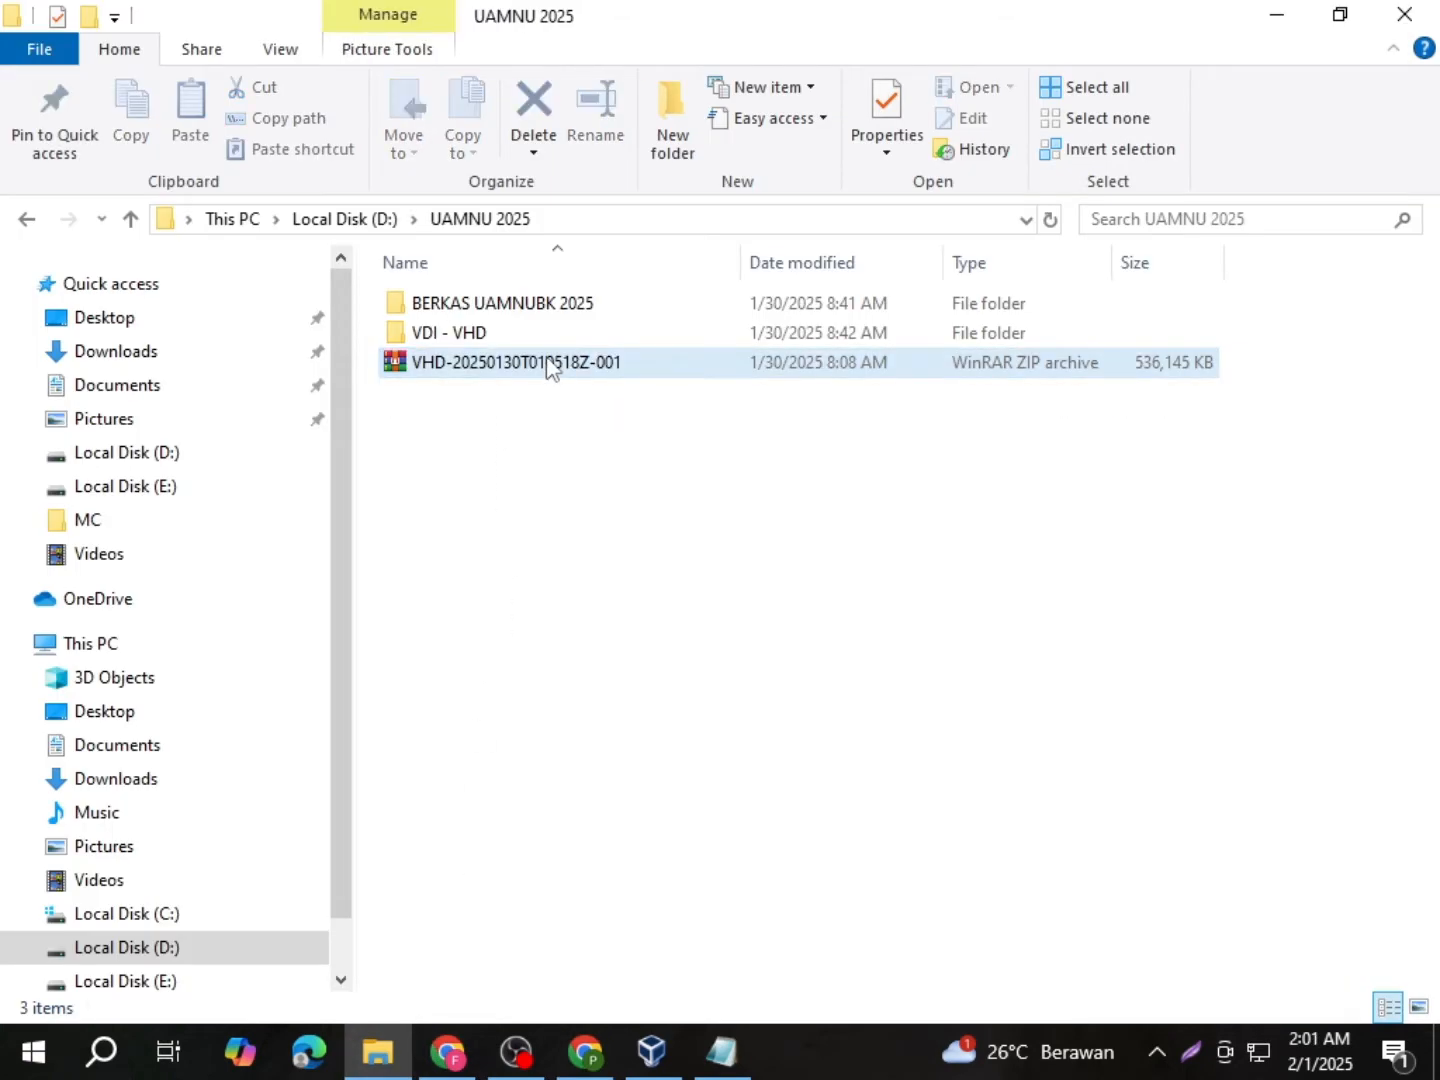
left_click(496, 343)
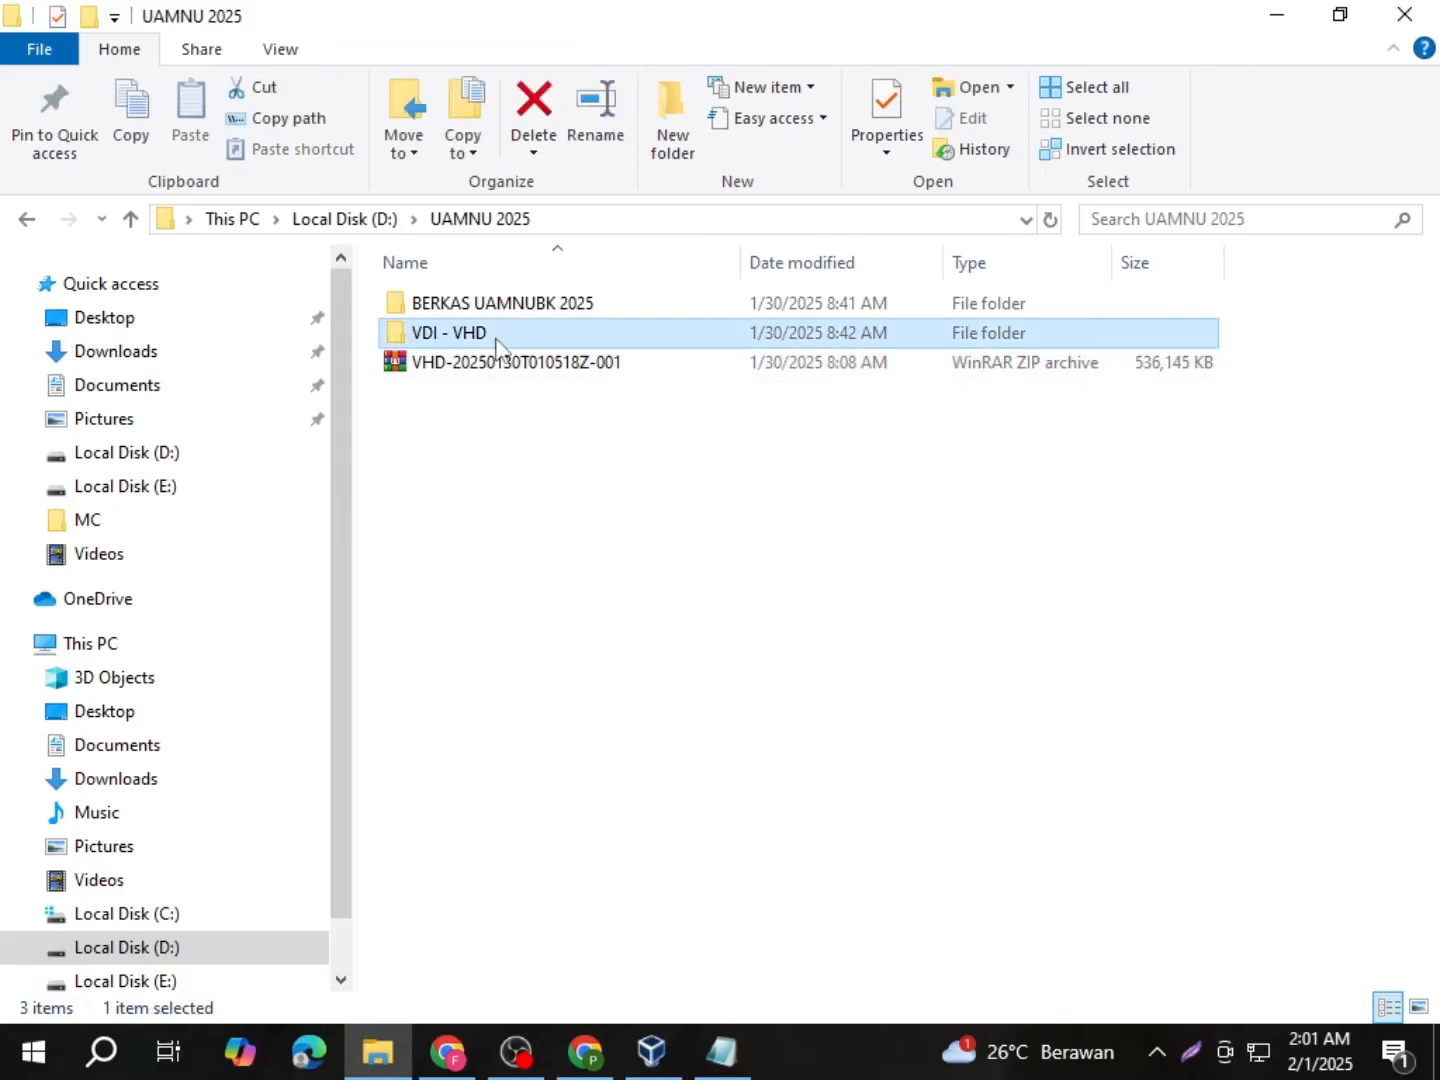
double_click(496, 340)
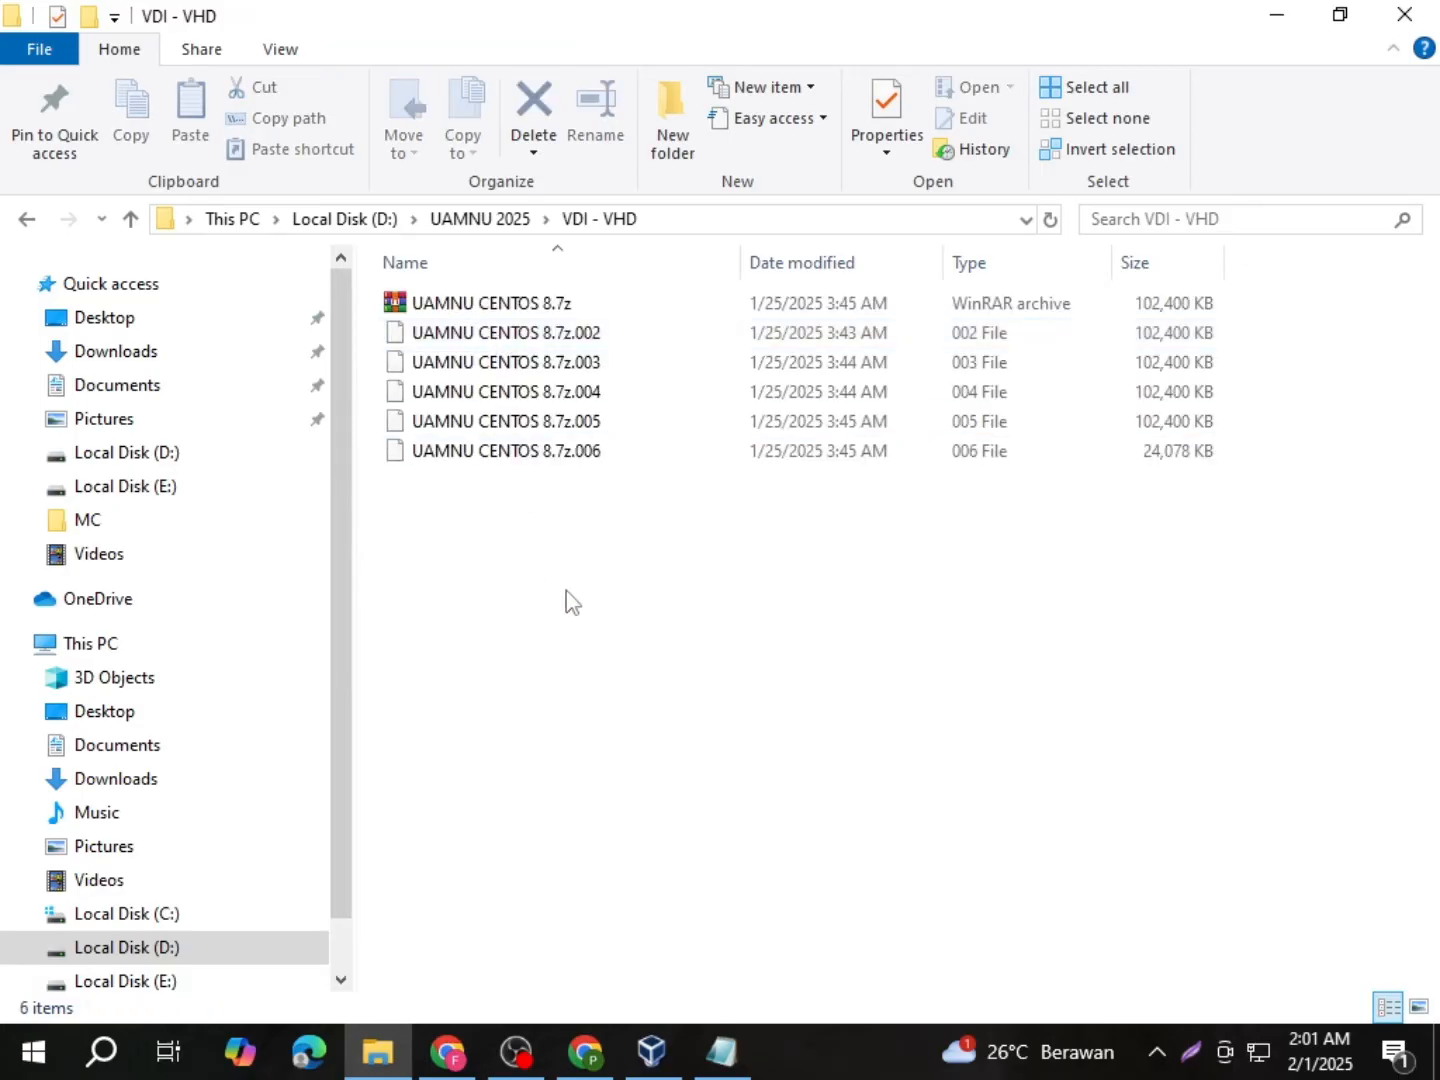
left_click(489, 311)
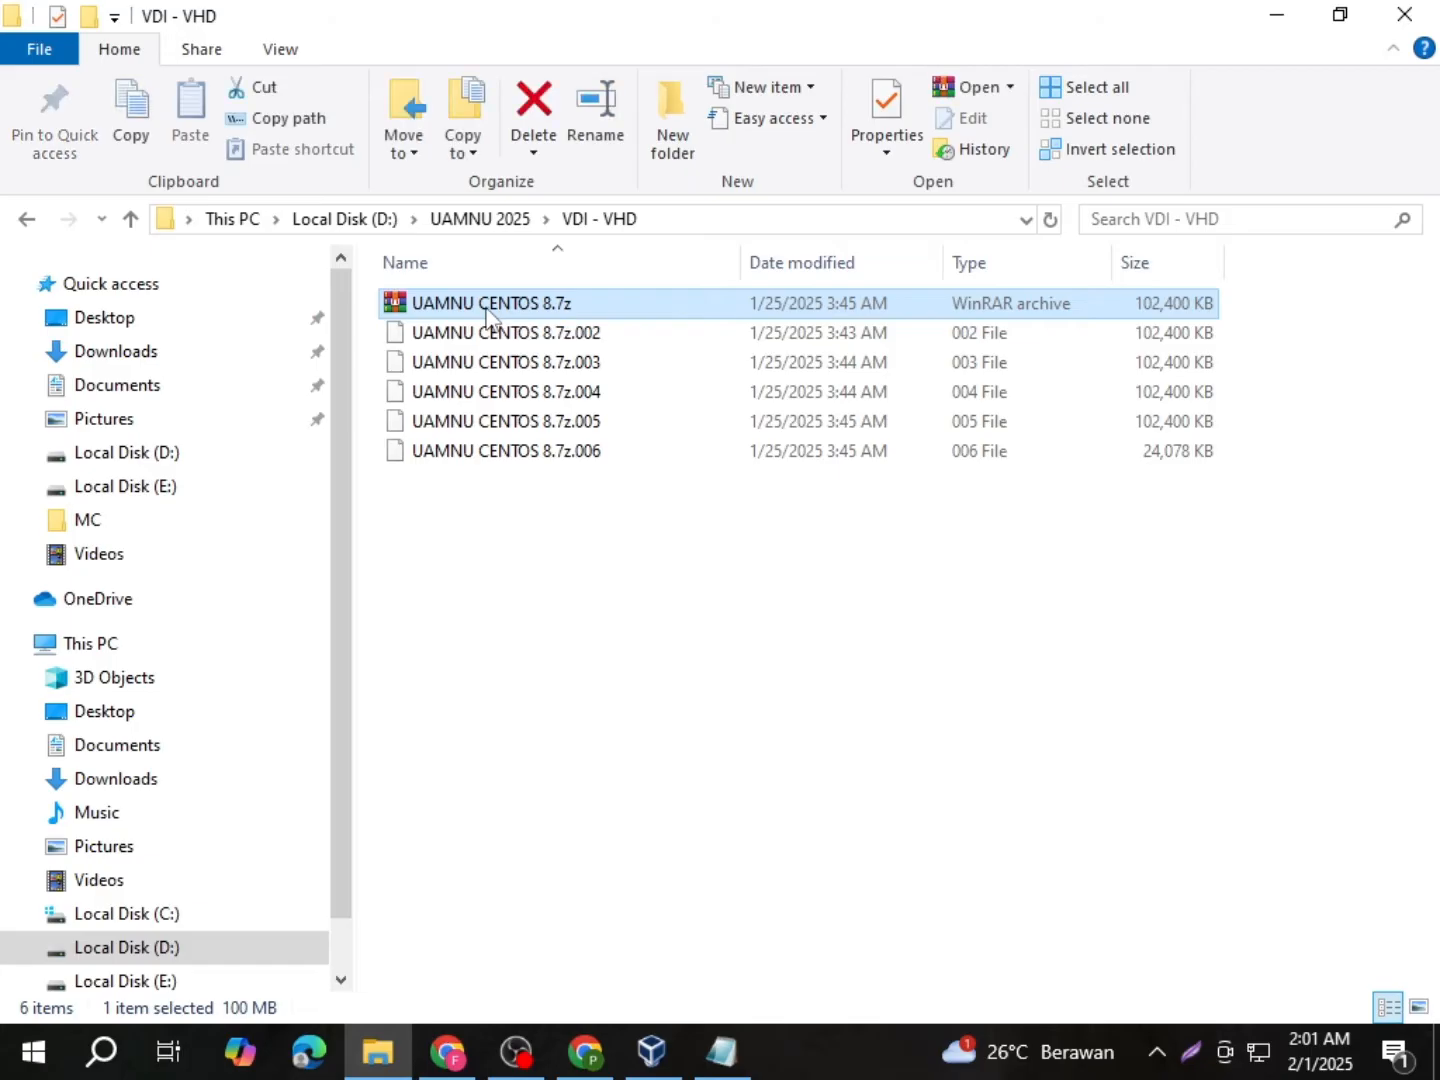
right_click(488, 311)
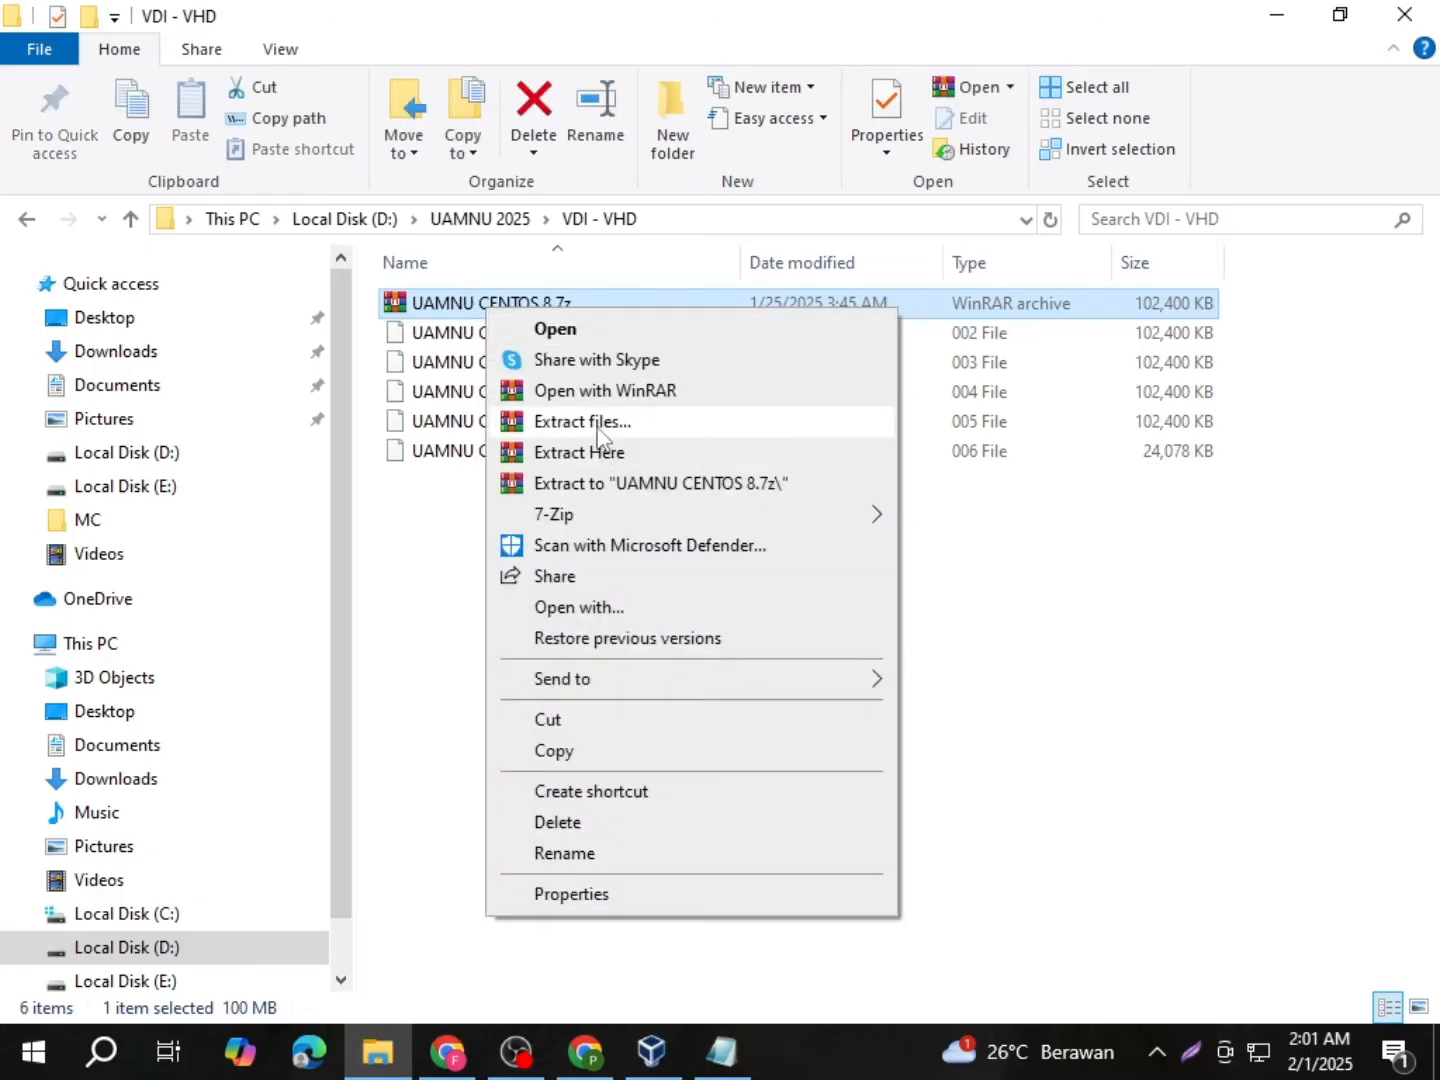
mouse_move(625, 520)
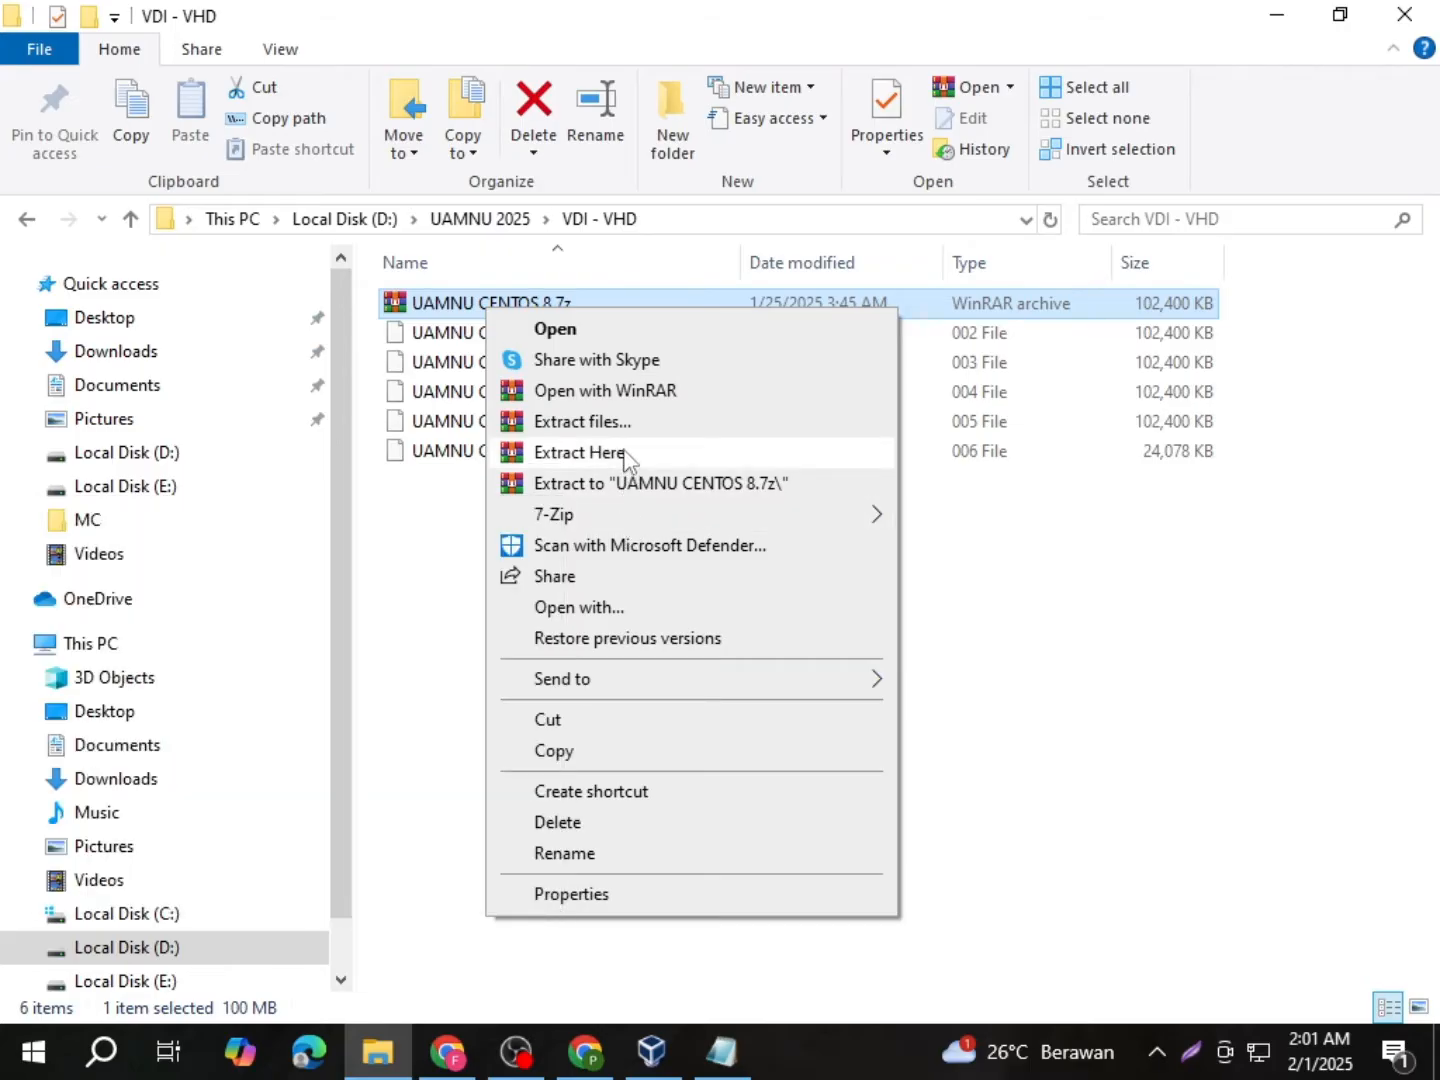
left_click(626, 455)
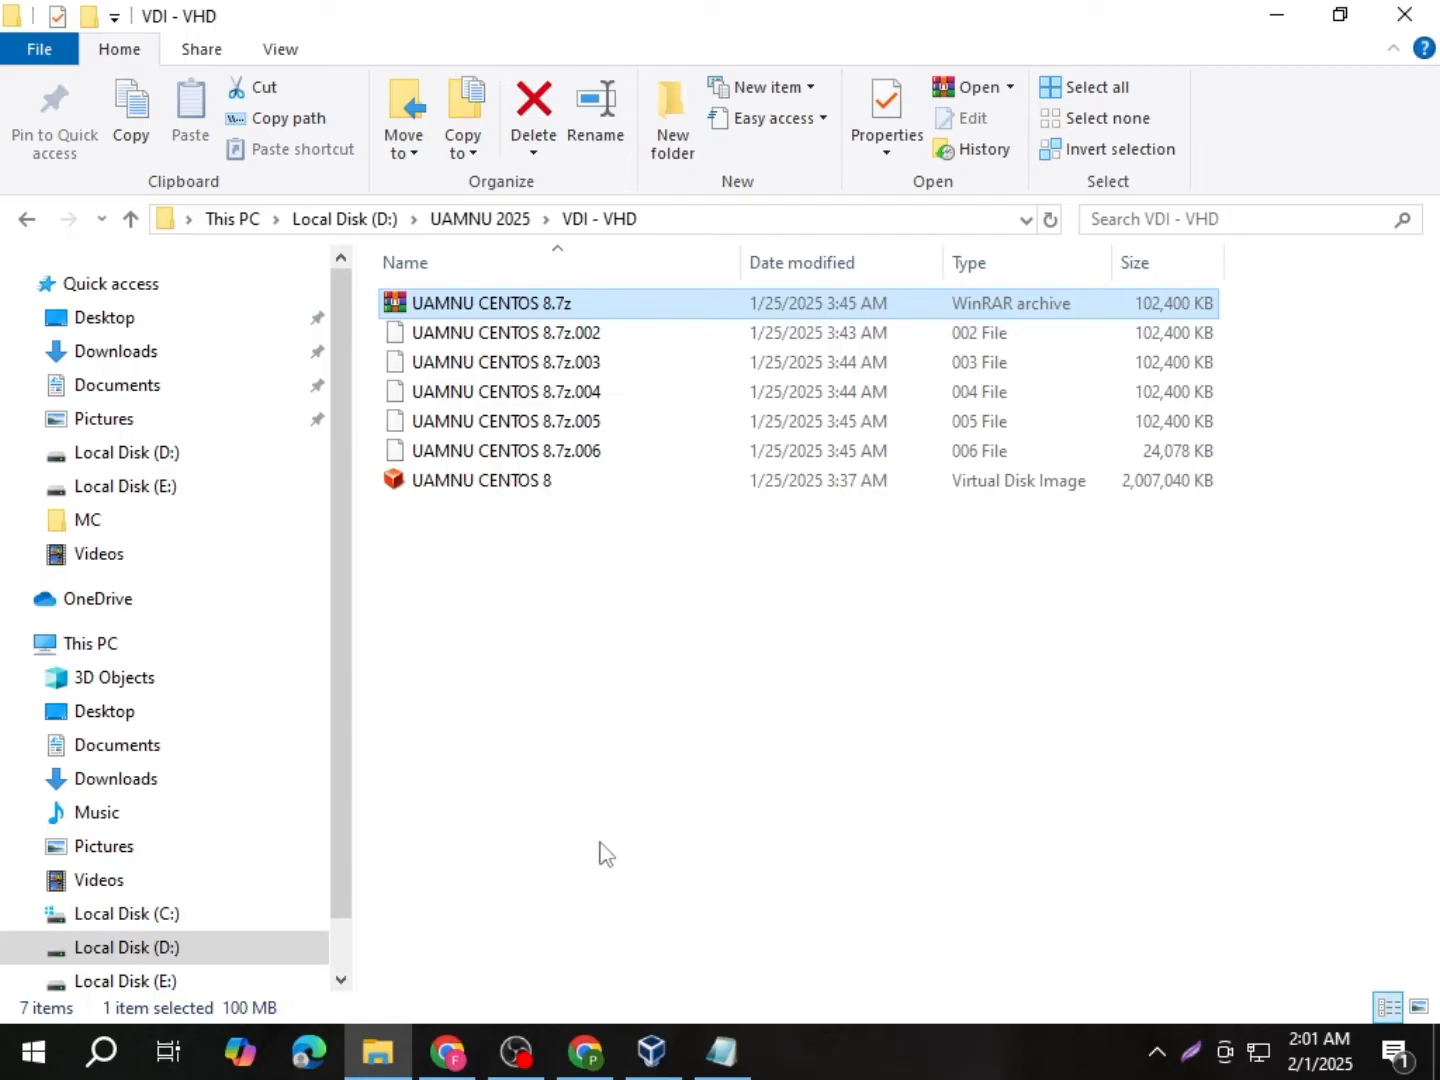
left_click(651, 1050)
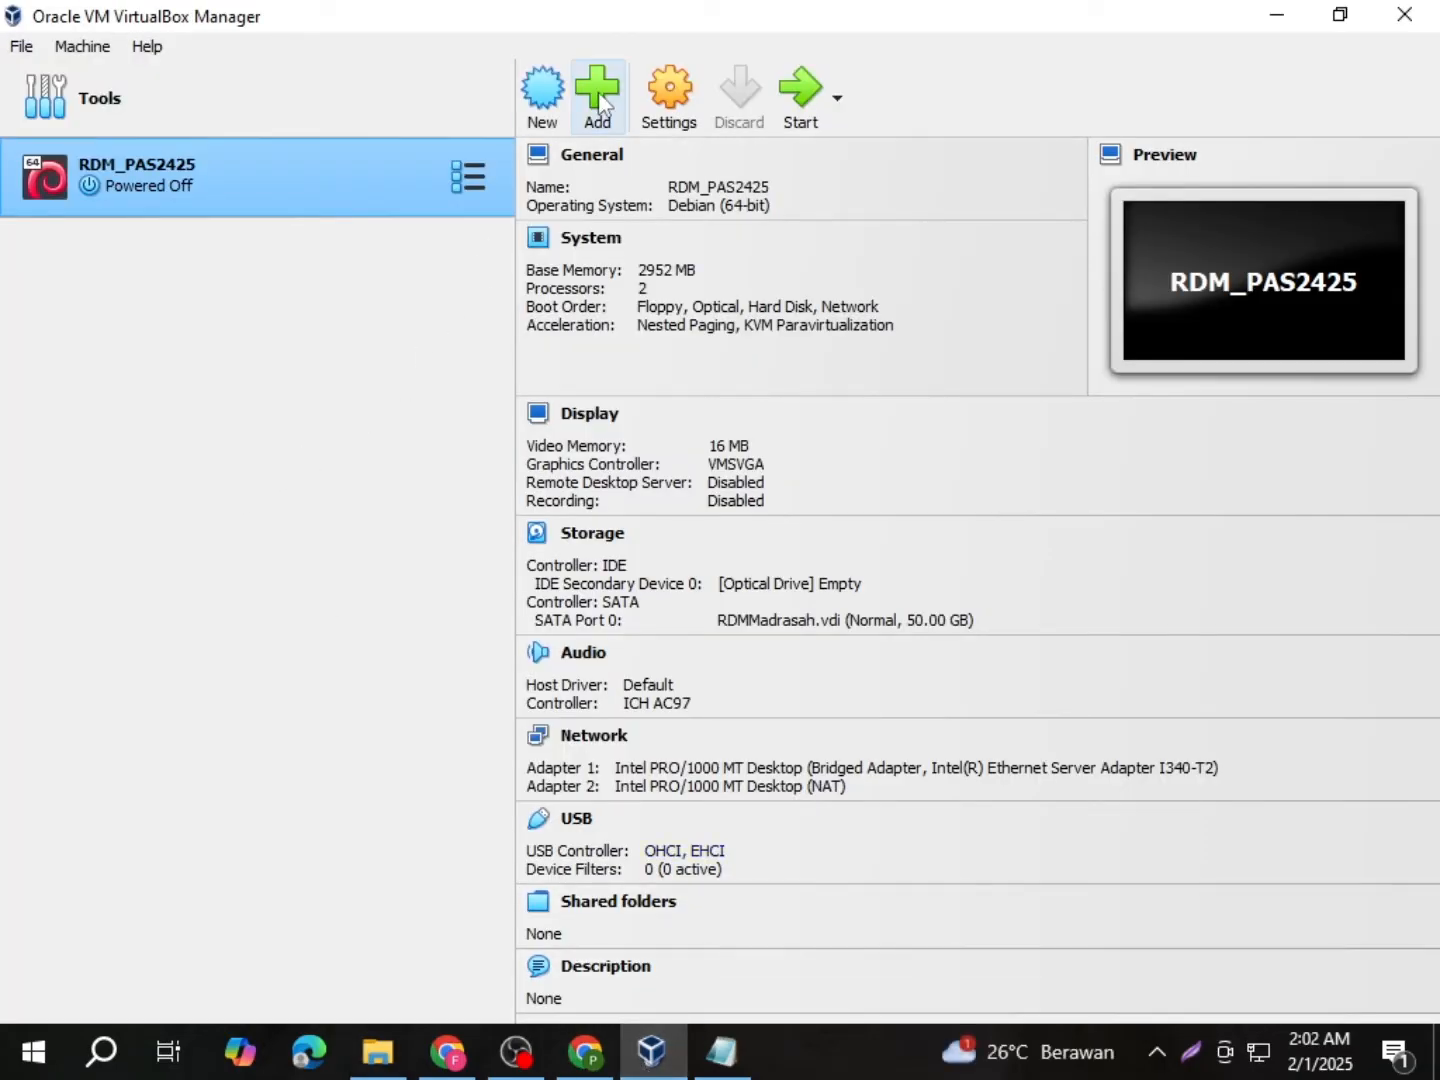
Step: Start a new virtual machine and name it NU_1
left_click(557, 90)
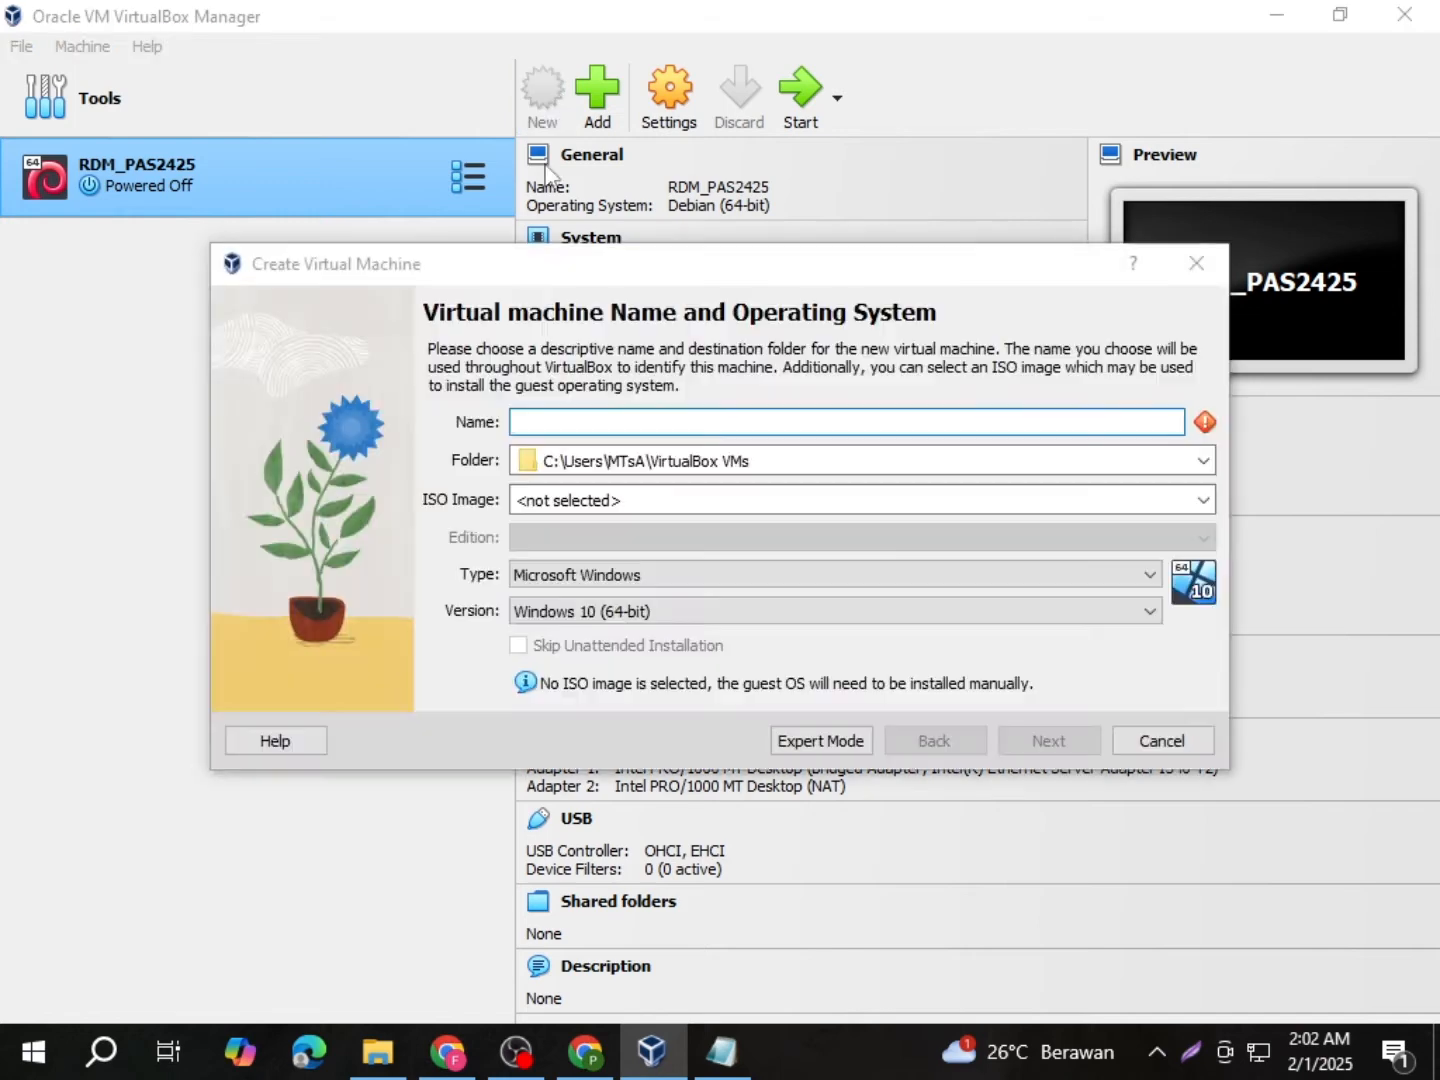
left_click(564, 419)
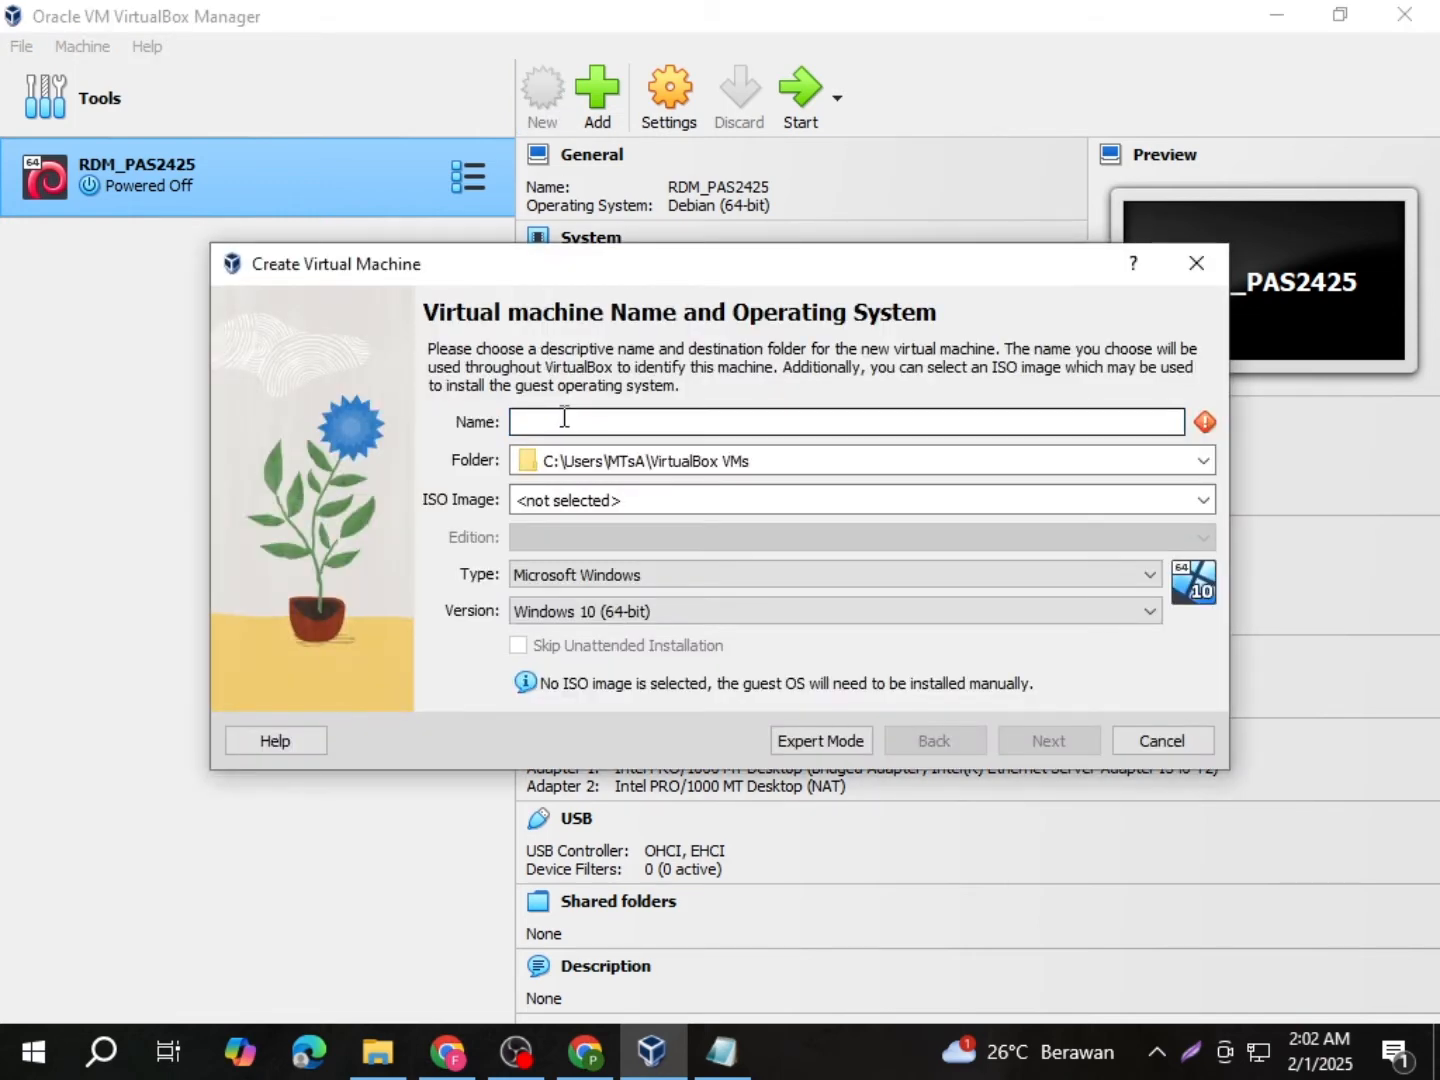
type("NU_1")
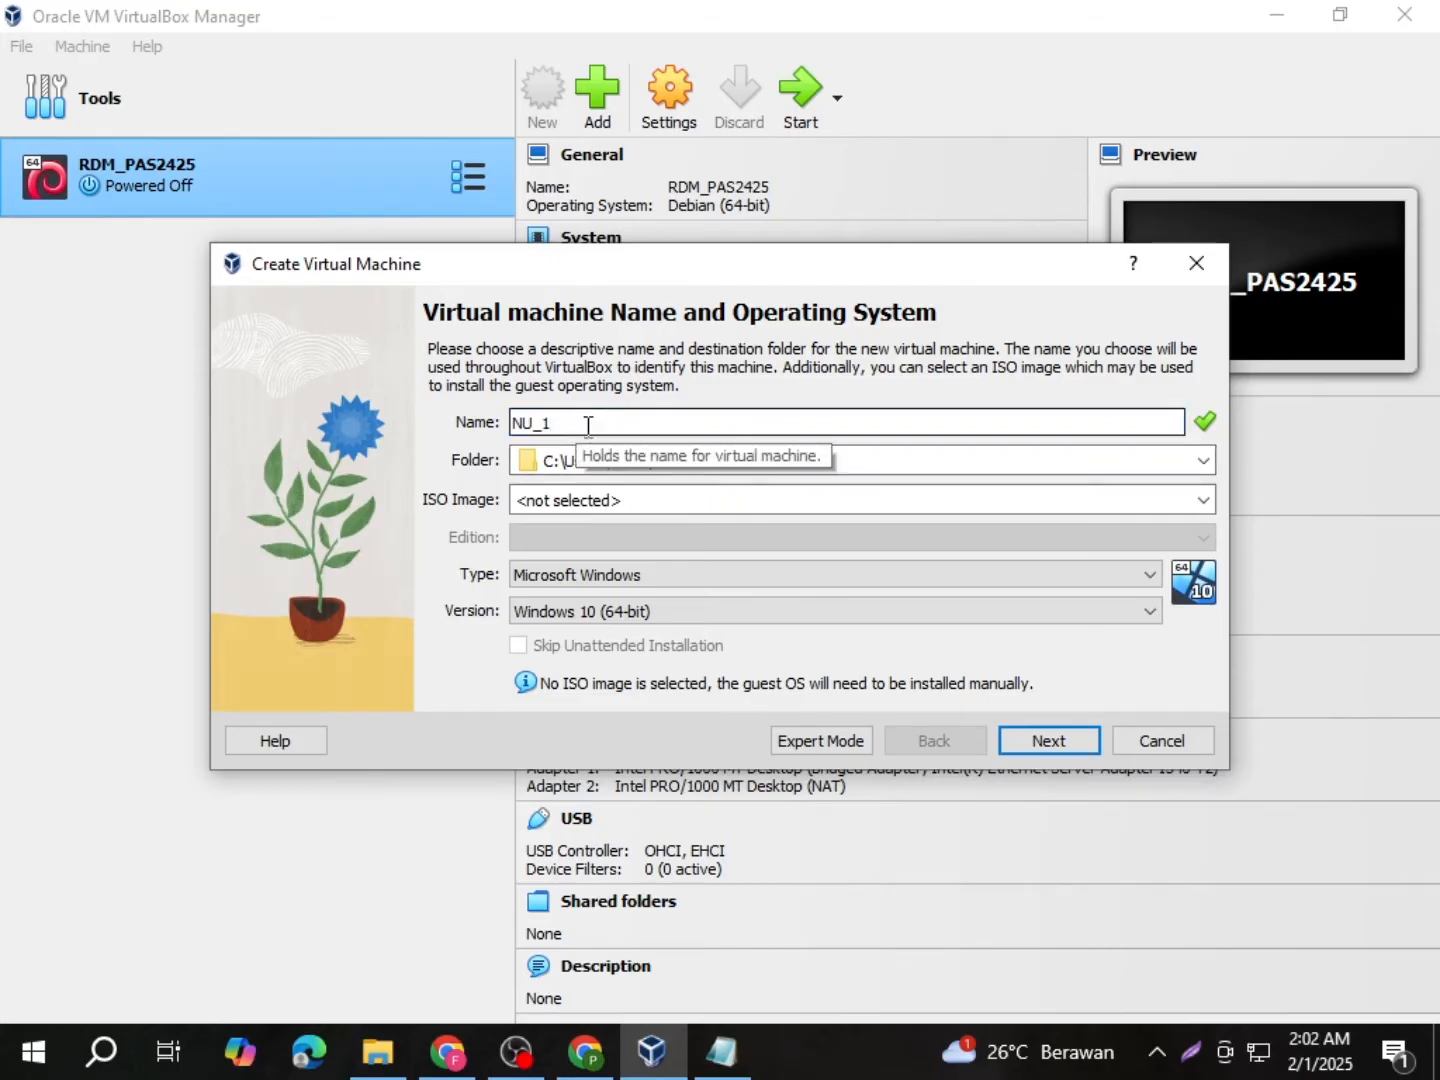
Step: Set the machine's type to Linux and version to Red Hat (64-bit)
left_click(612, 578)
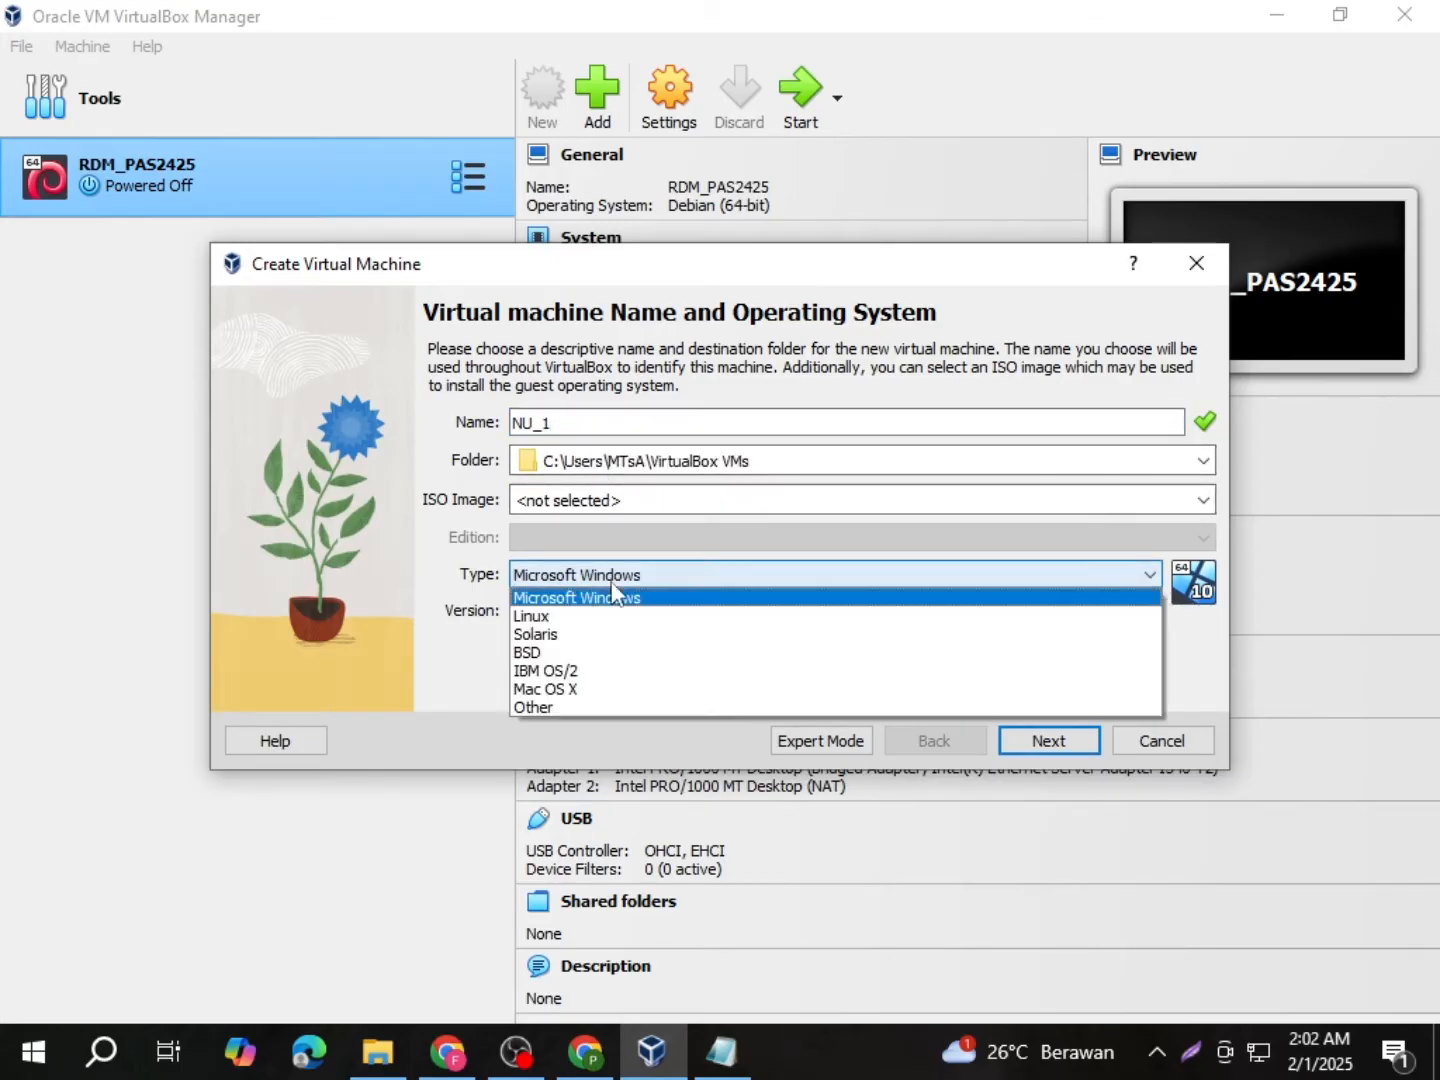
left_click(581, 618)
left_click(591, 612)
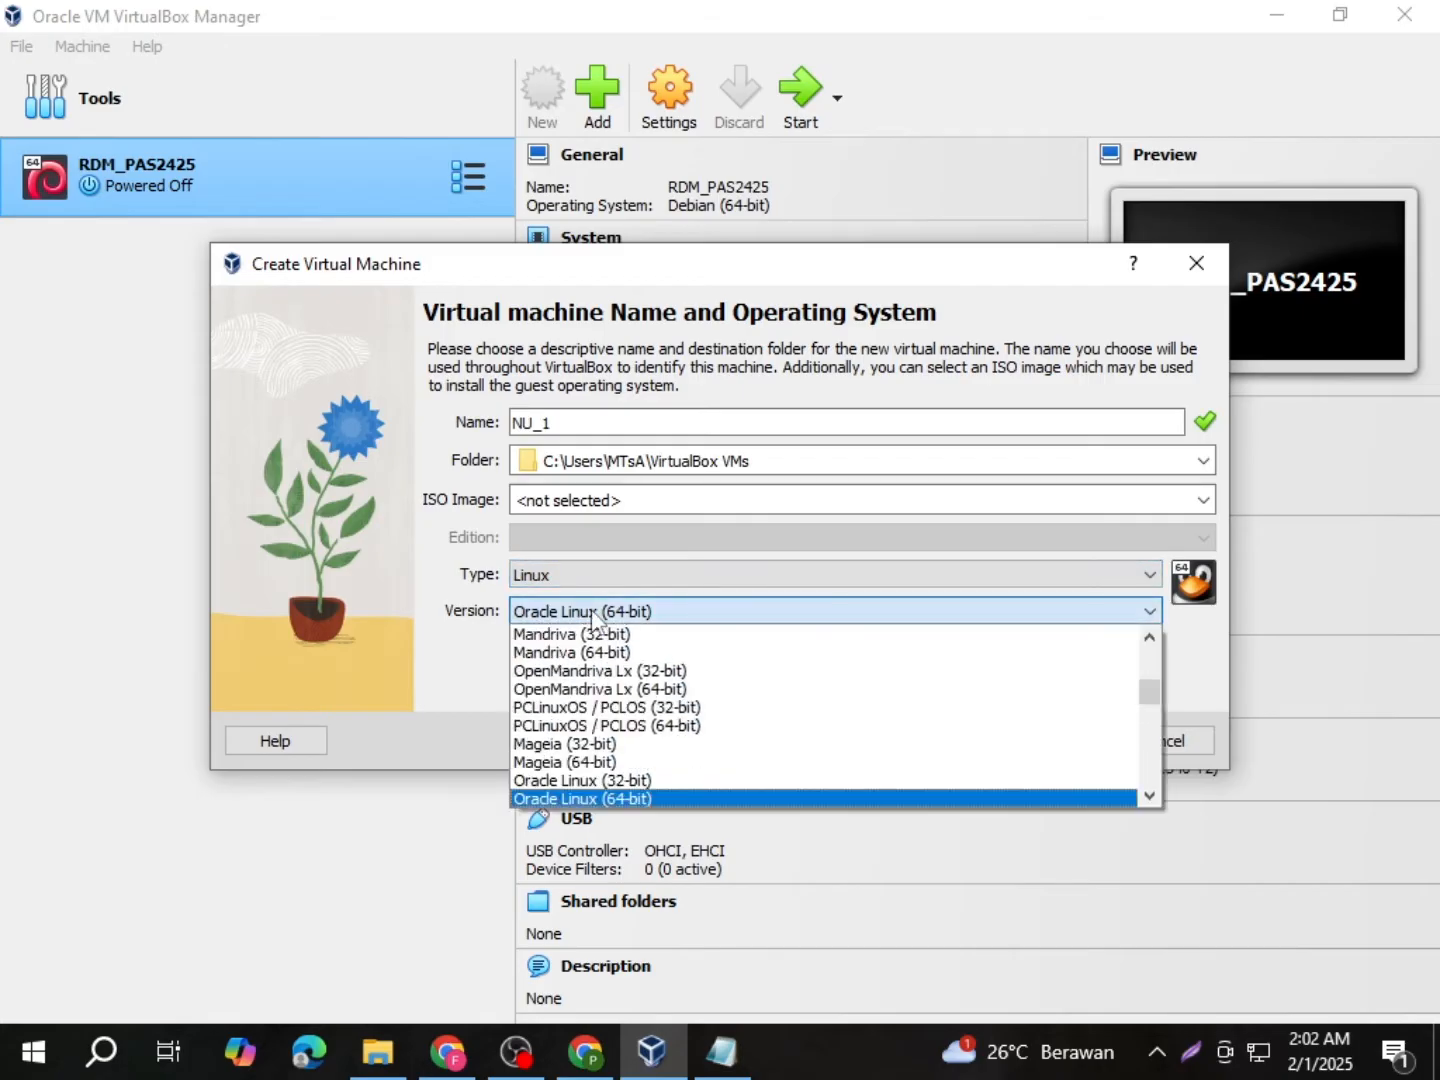
scroll(625, 695, "down", 3)
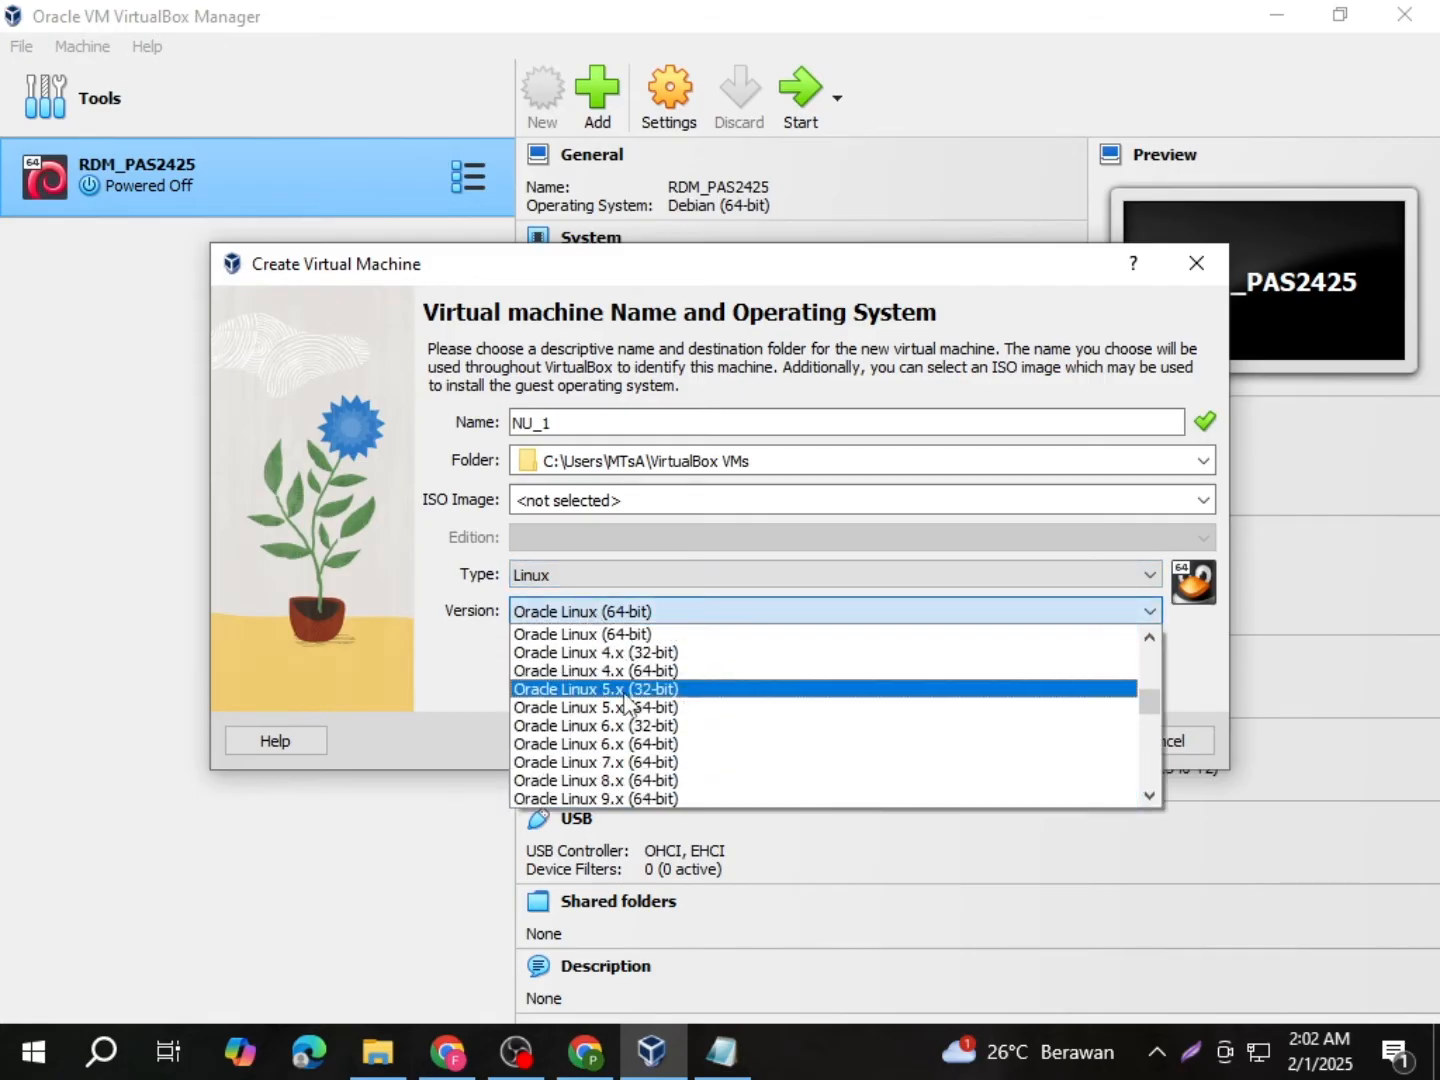
scroll(625, 700, "down", 2)
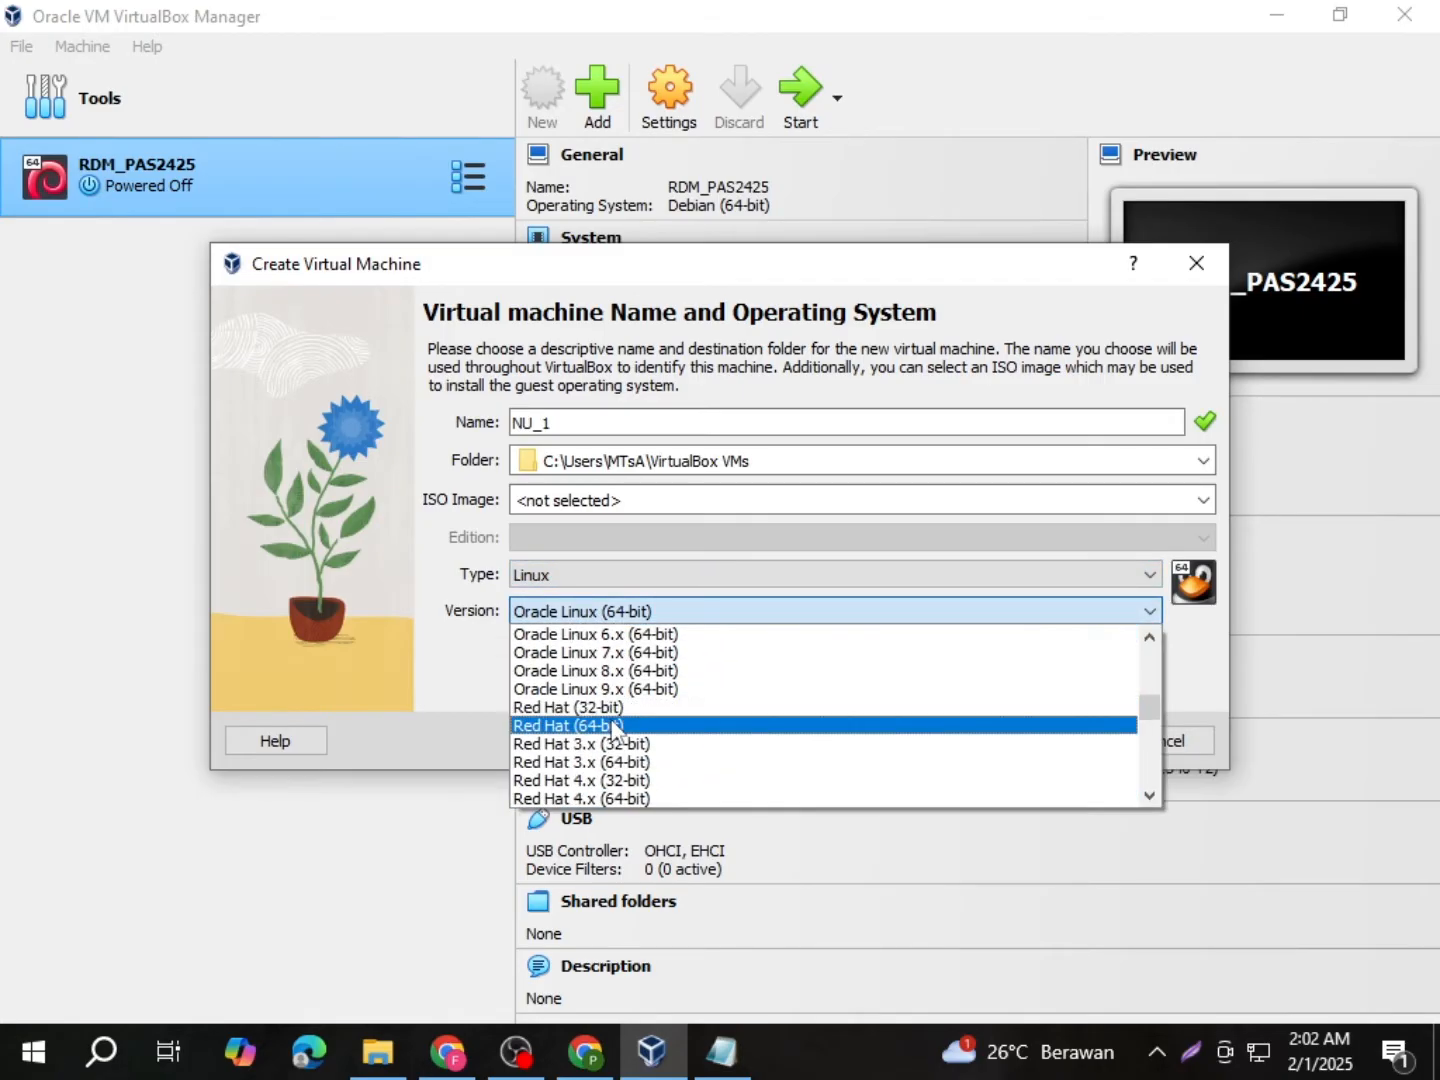
left_click(613, 725)
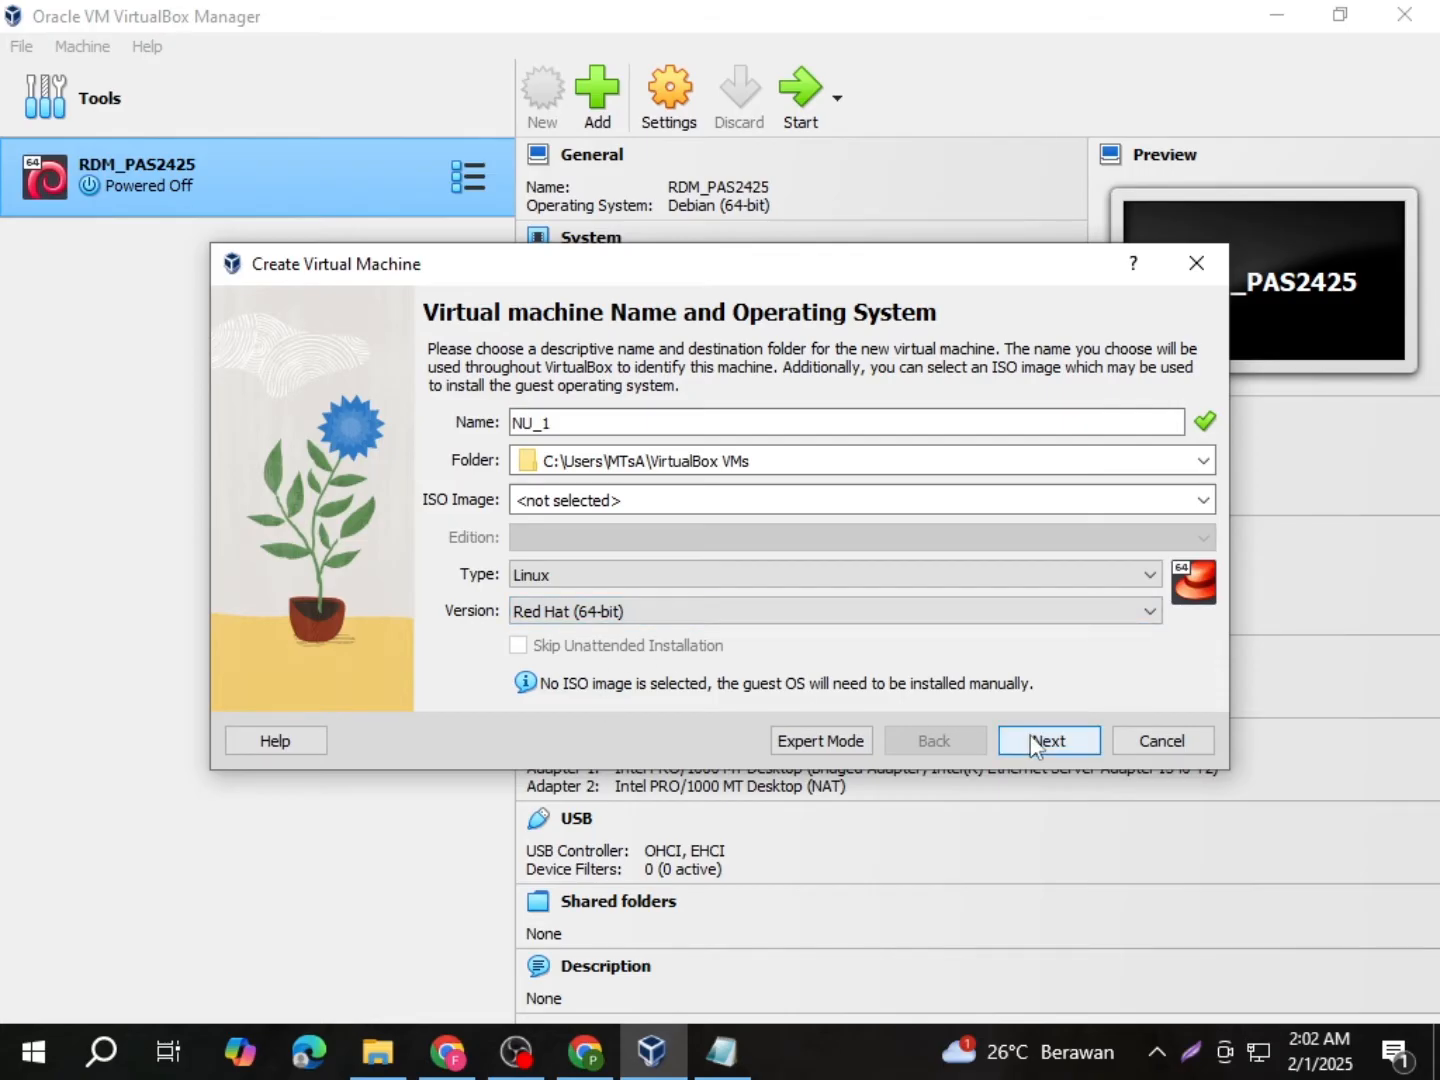
left_click(1032, 744)
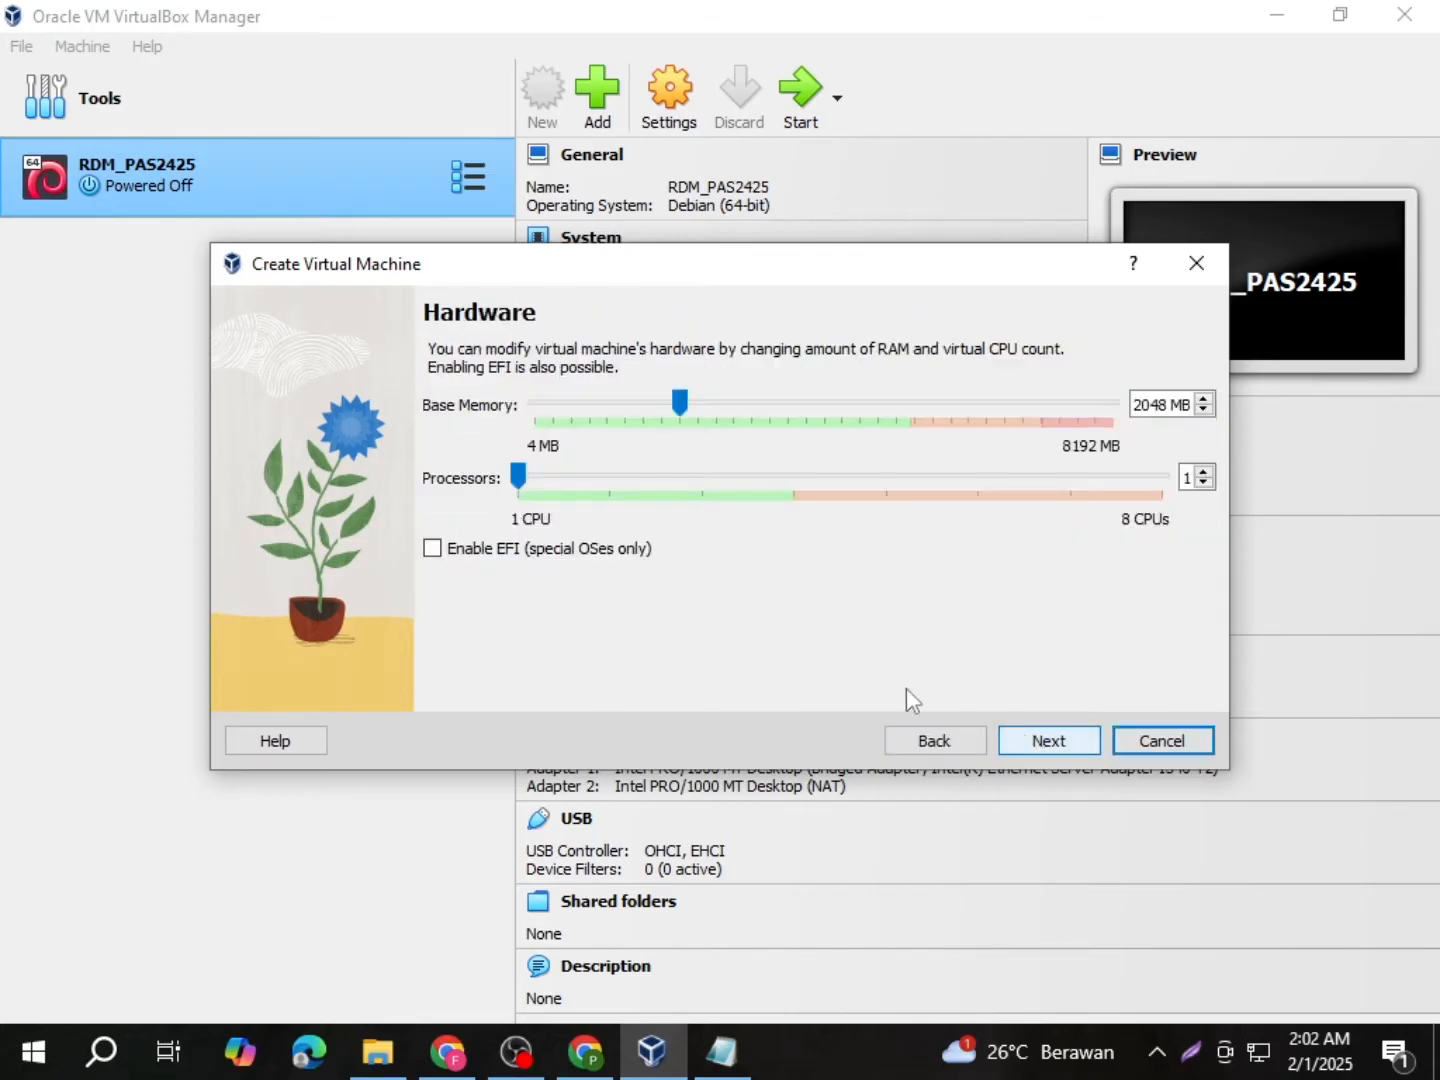
Step: Give NU_1 2 processors and 2813 MB of base memory
left_click(612, 481)
left_click_drag(680, 403, 705, 407)
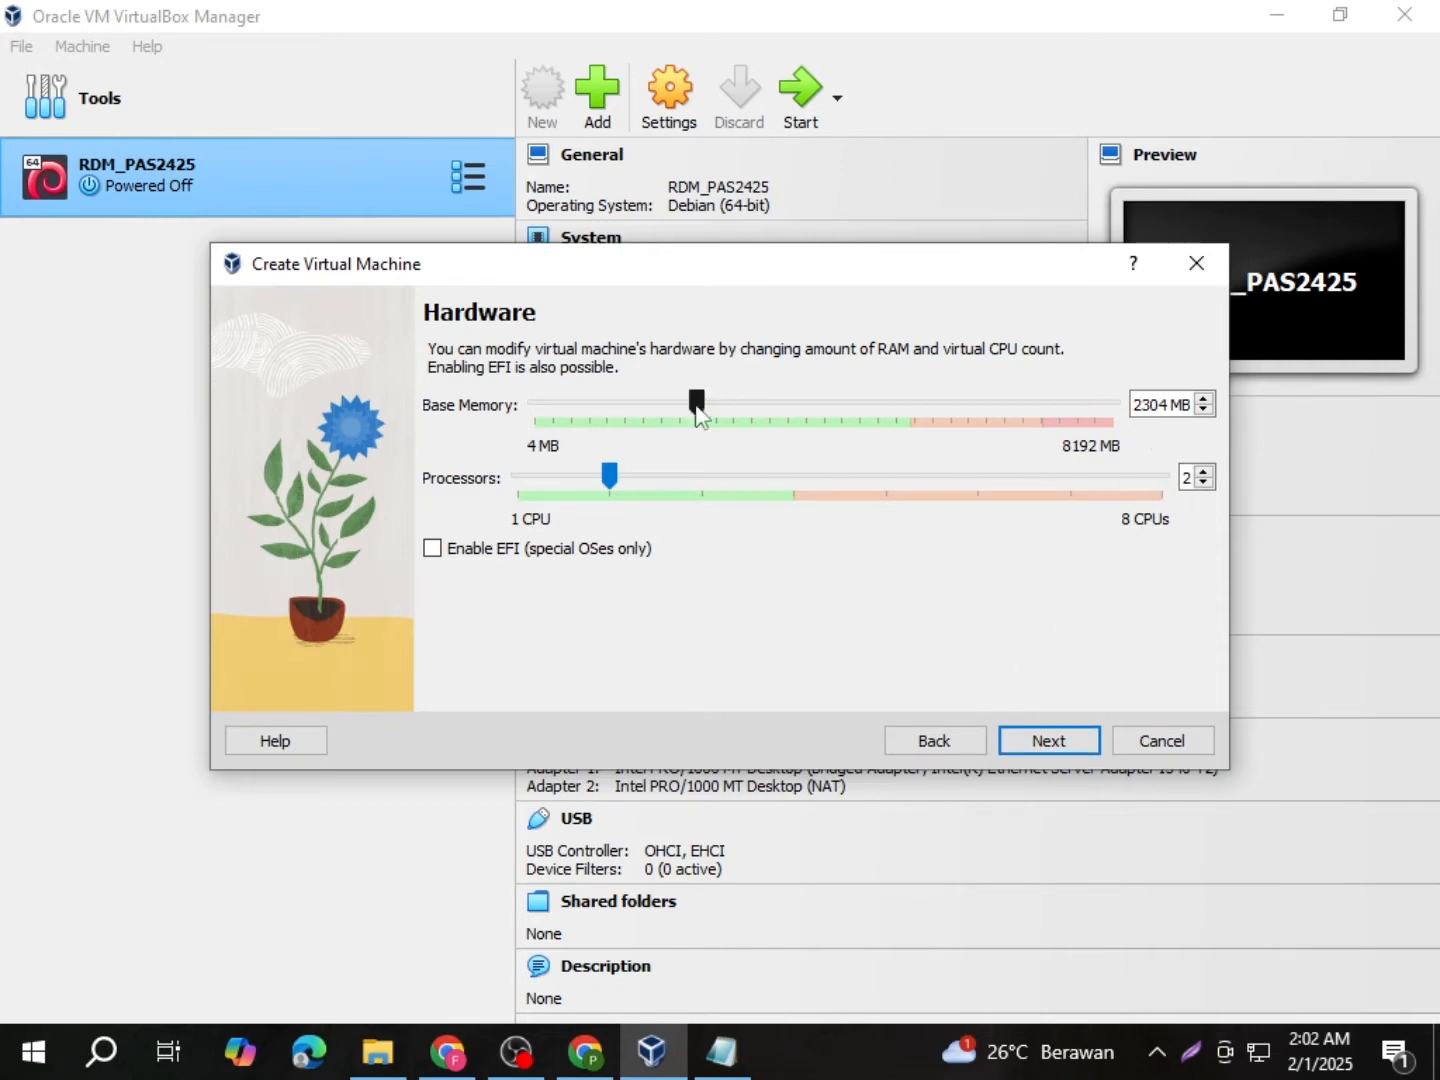
left_click_drag(698, 403, 741, 432)
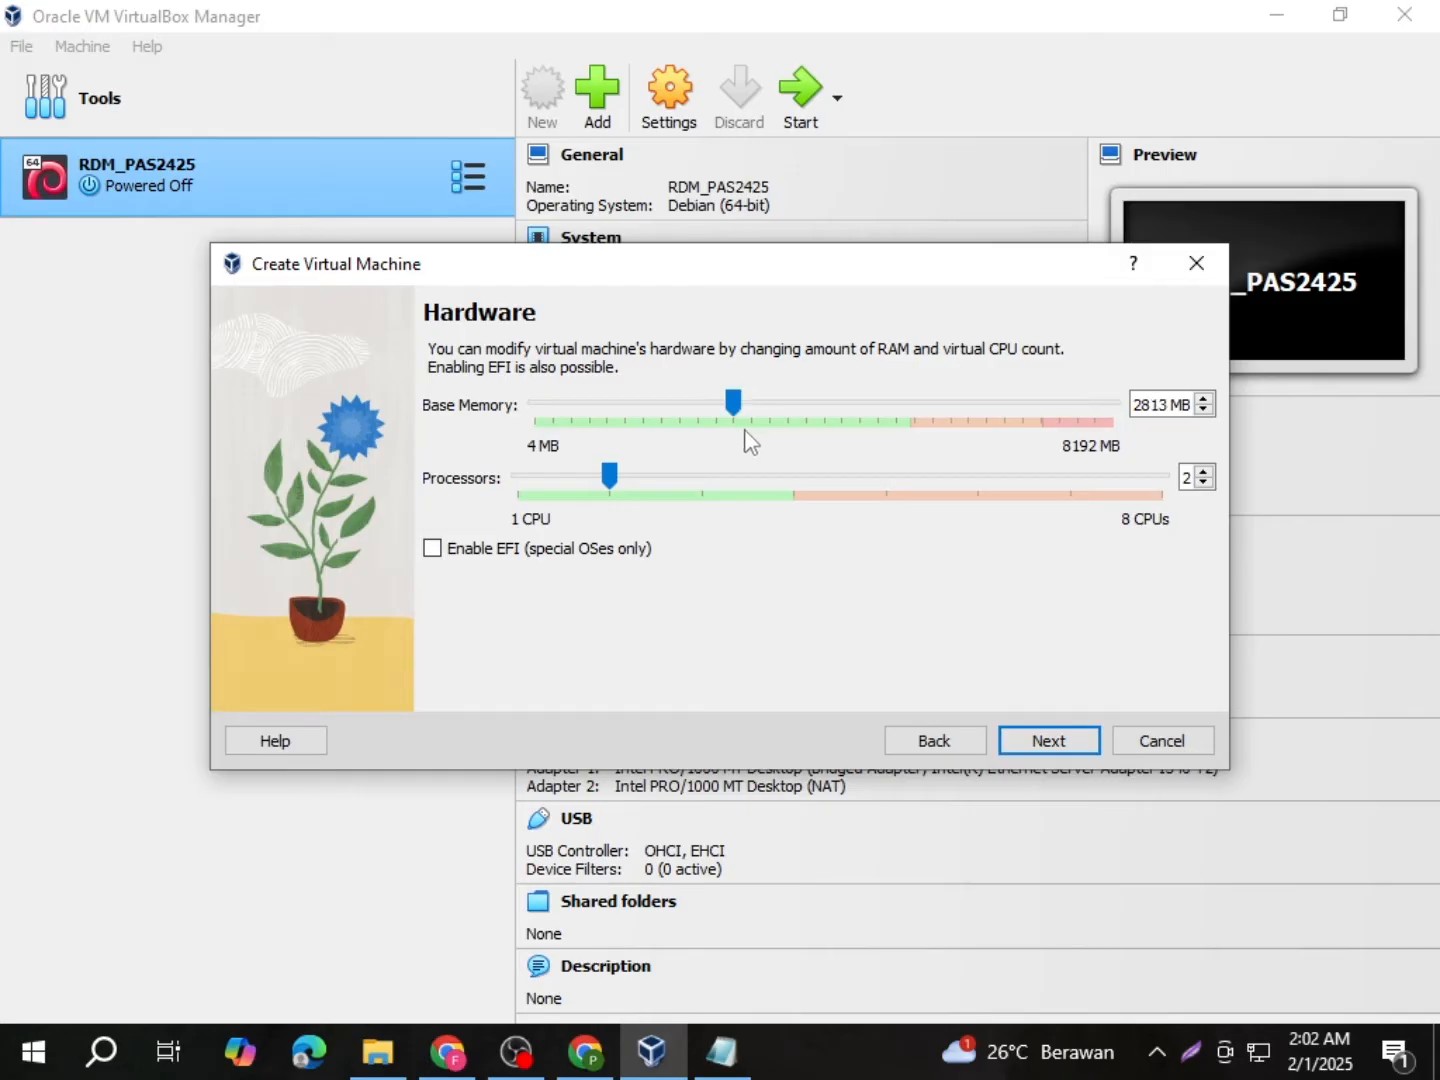
left_click(1047, 741)
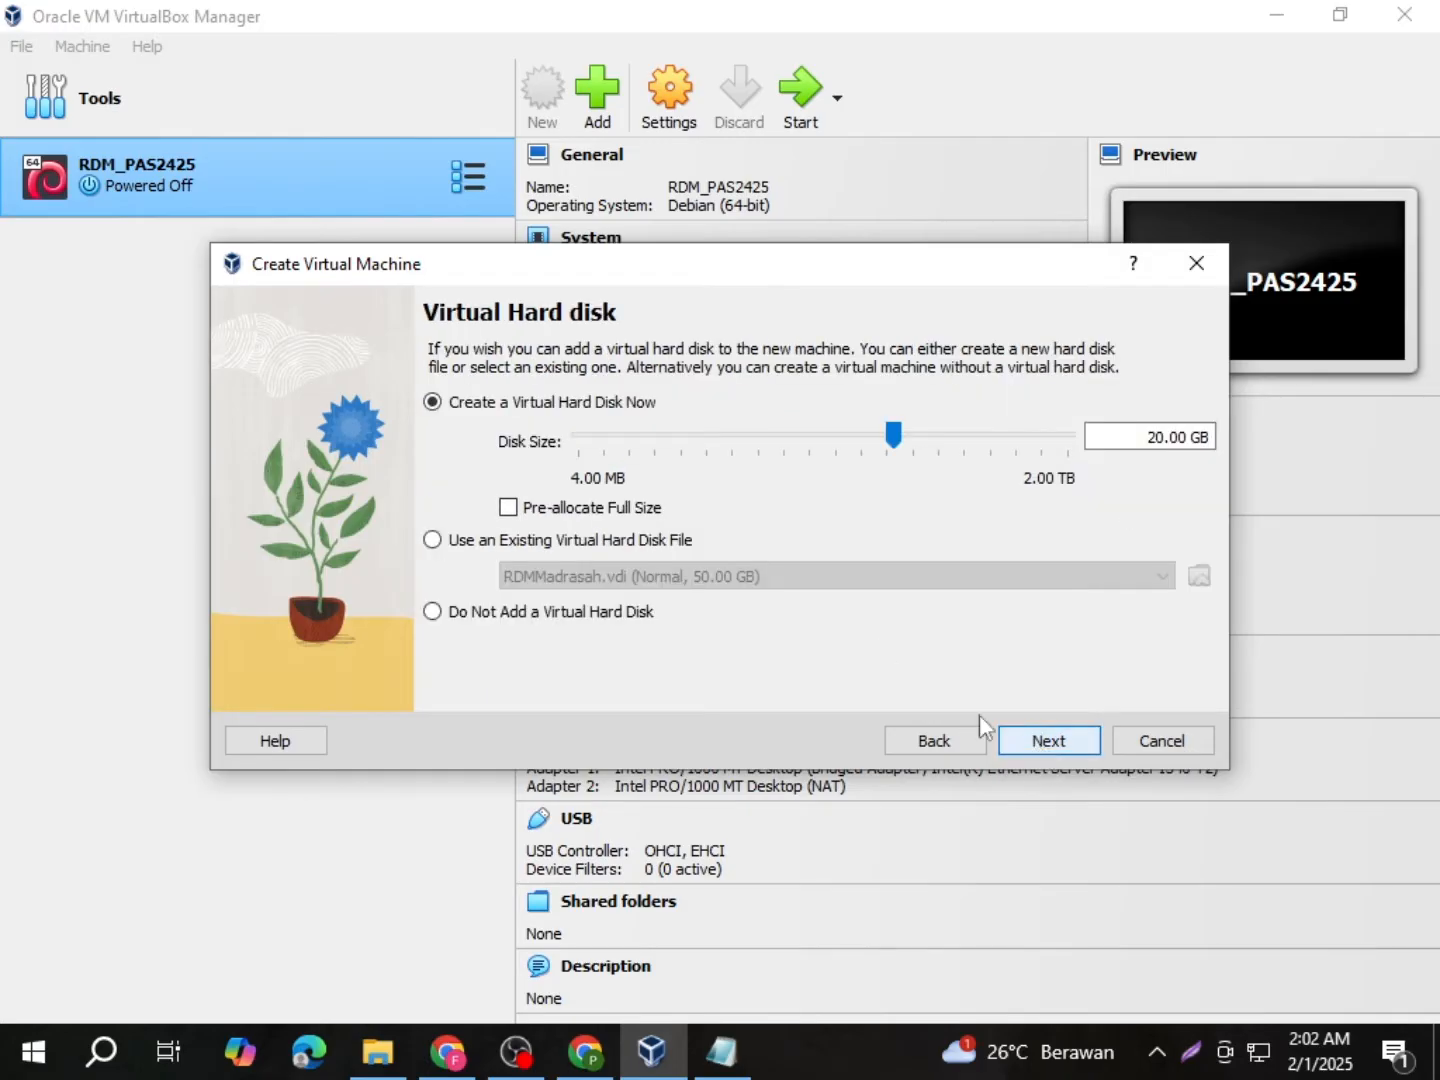
Step: Choose an existing virtual hard disk and browse to D:\UAMNU 2025\VDI - VHD
left_click(432, 542)
left_click(1198, 576)
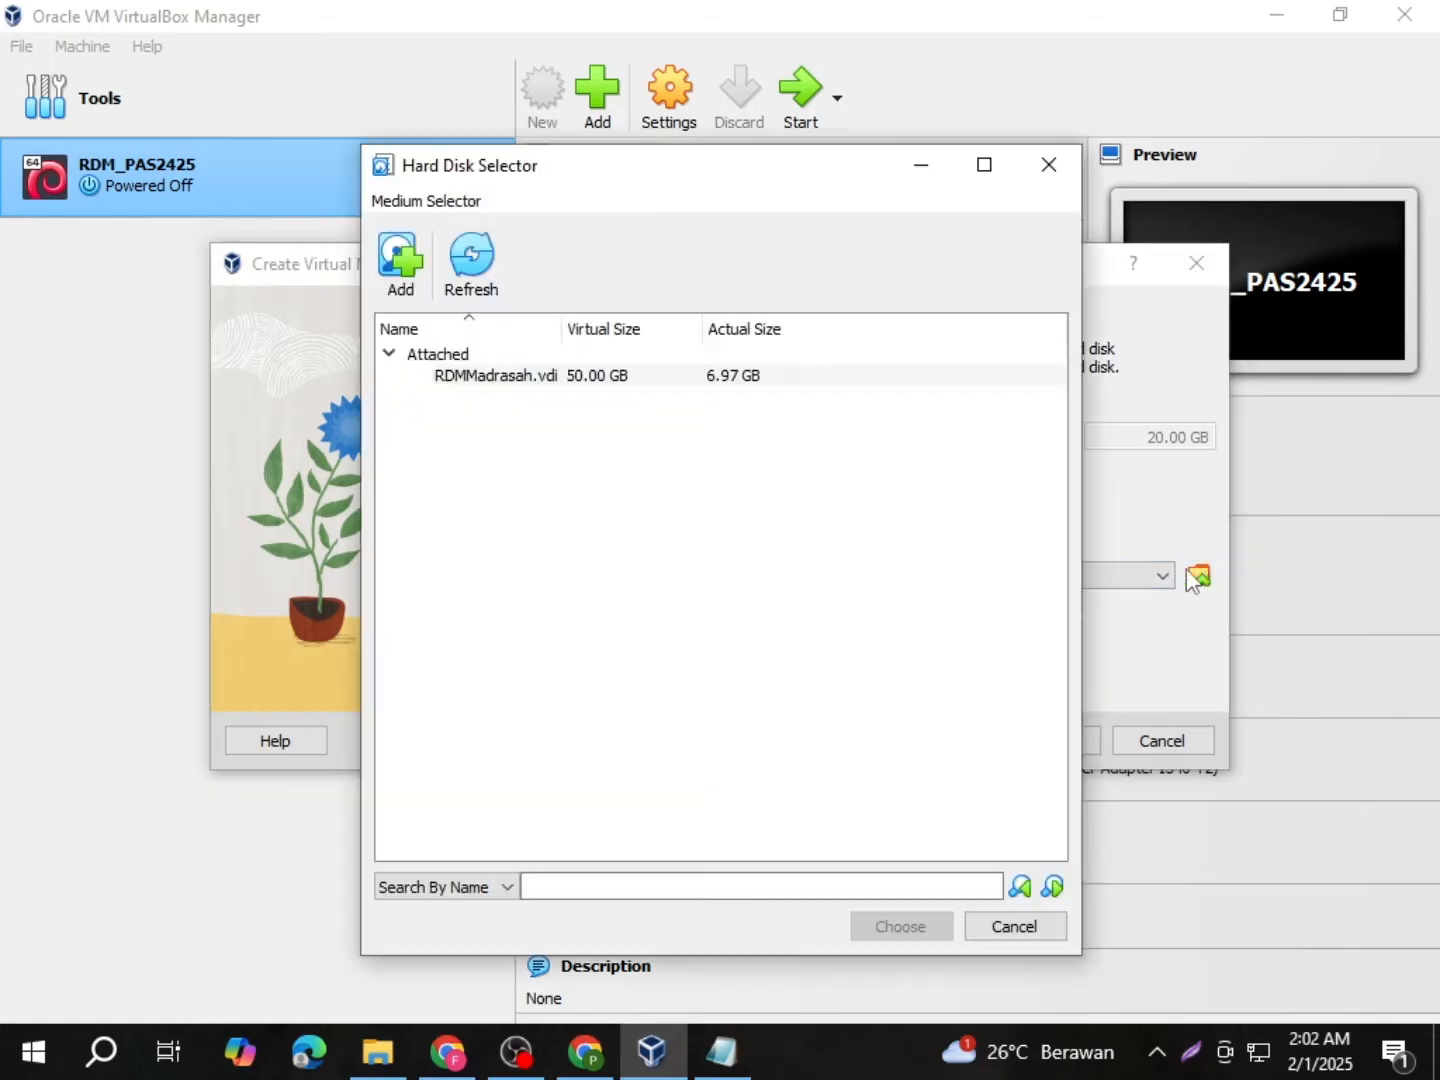
left_click(412, 280)
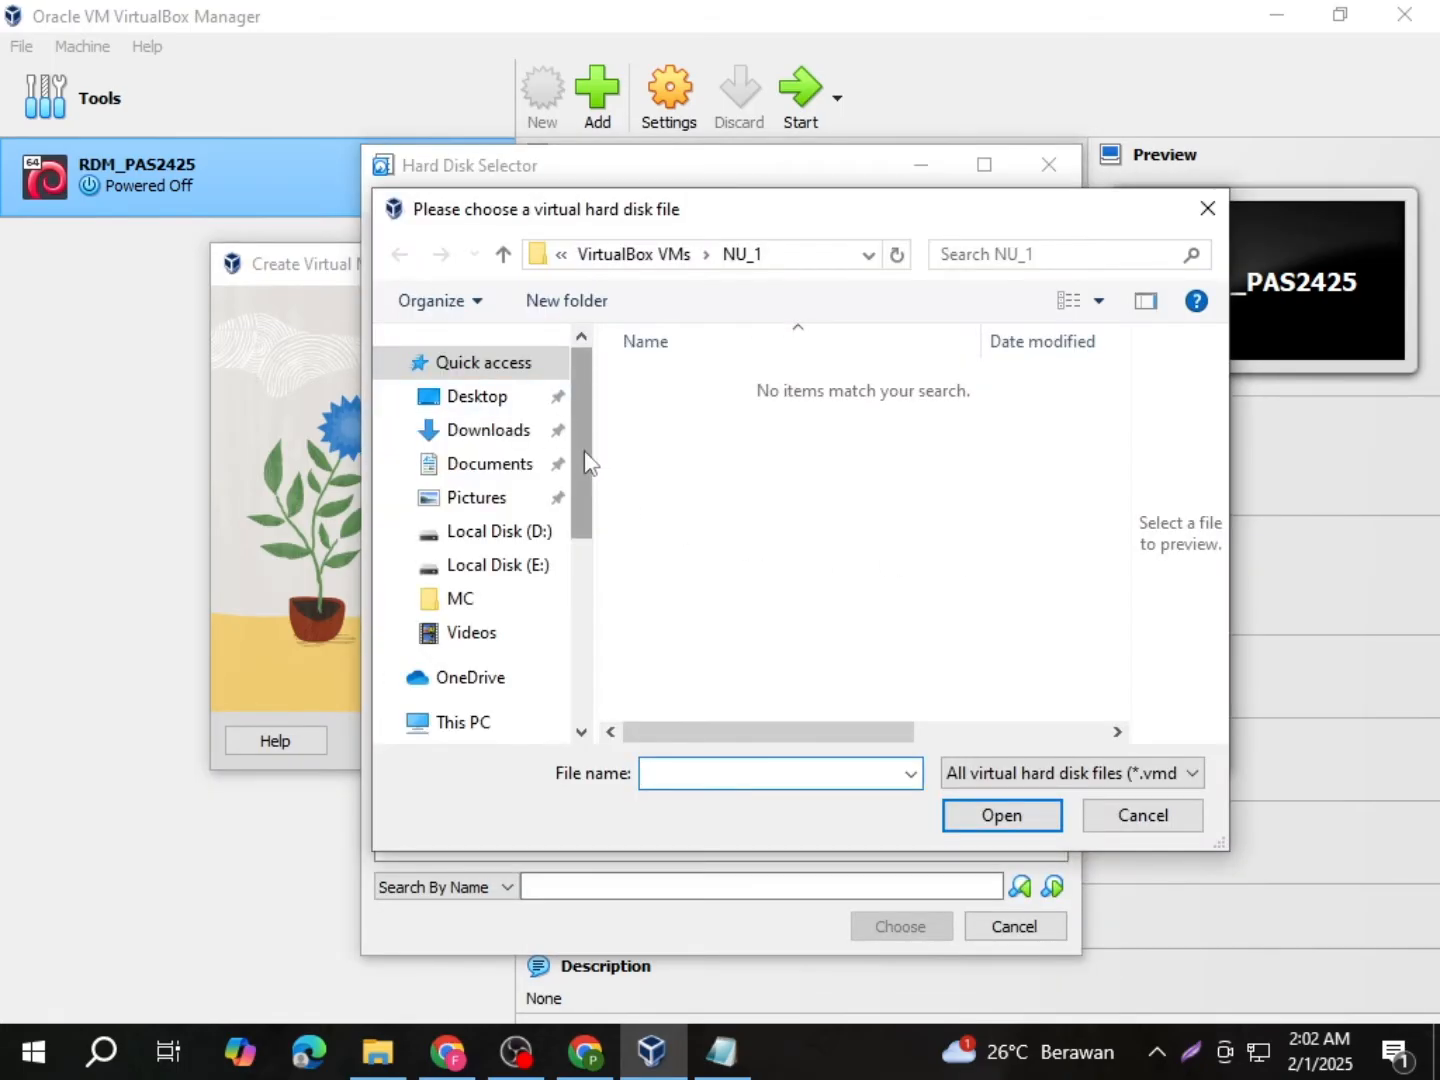
left_click_drag(584, 455, 564, 641)
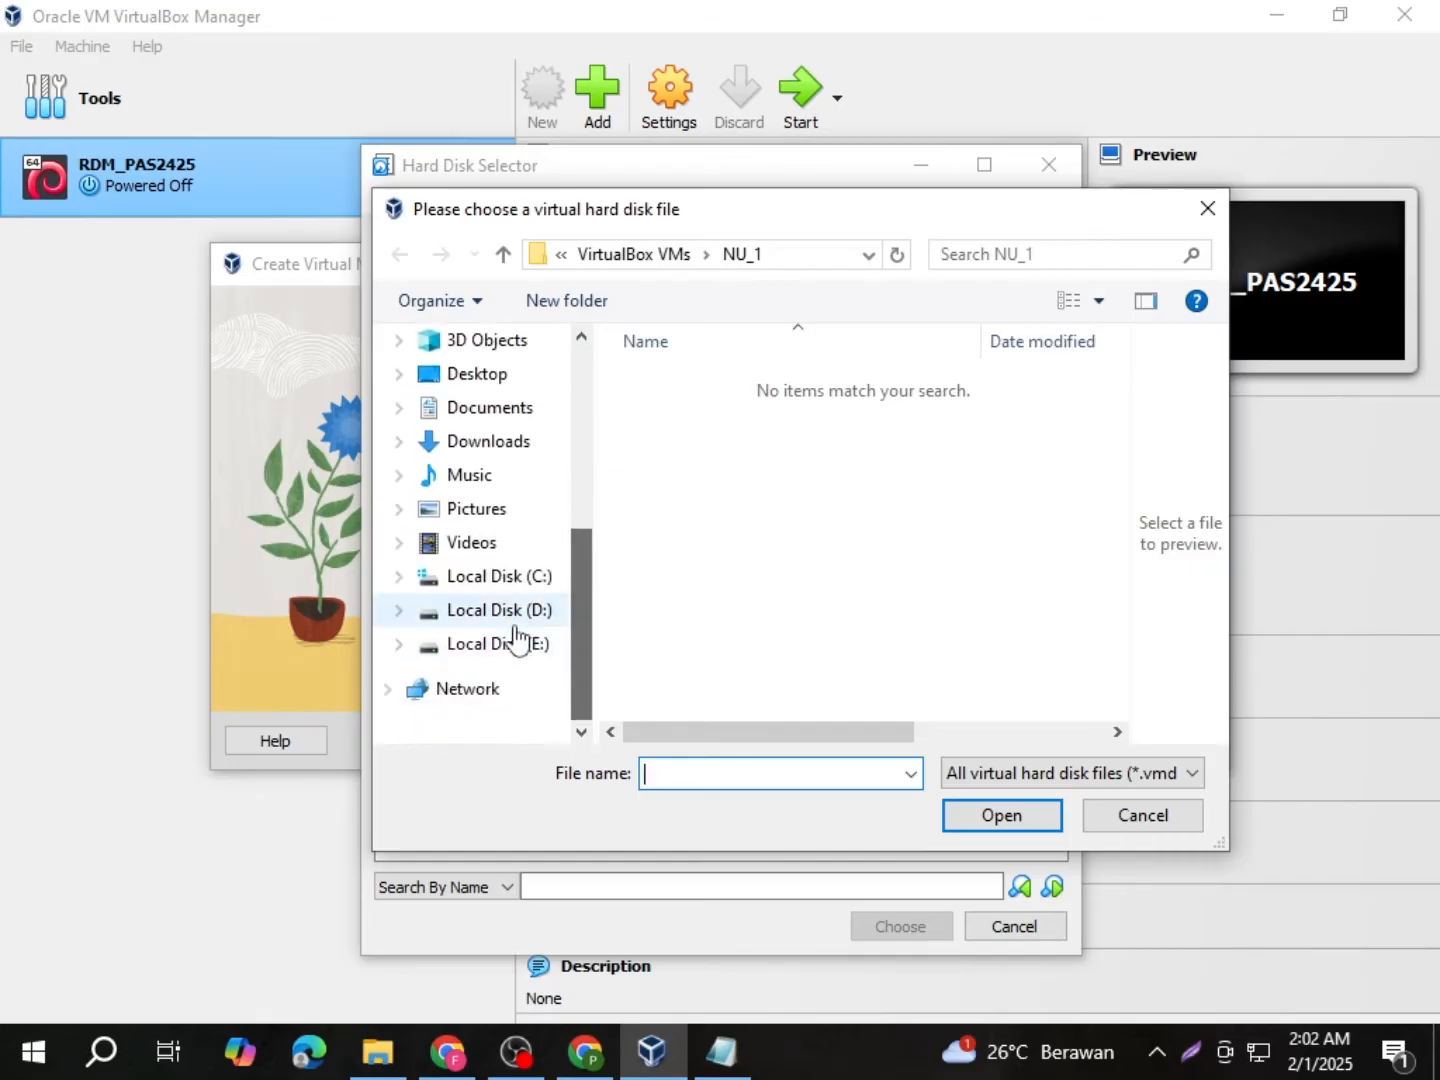
left_click(509, 618)
scroll(775, 525, "down", 1)
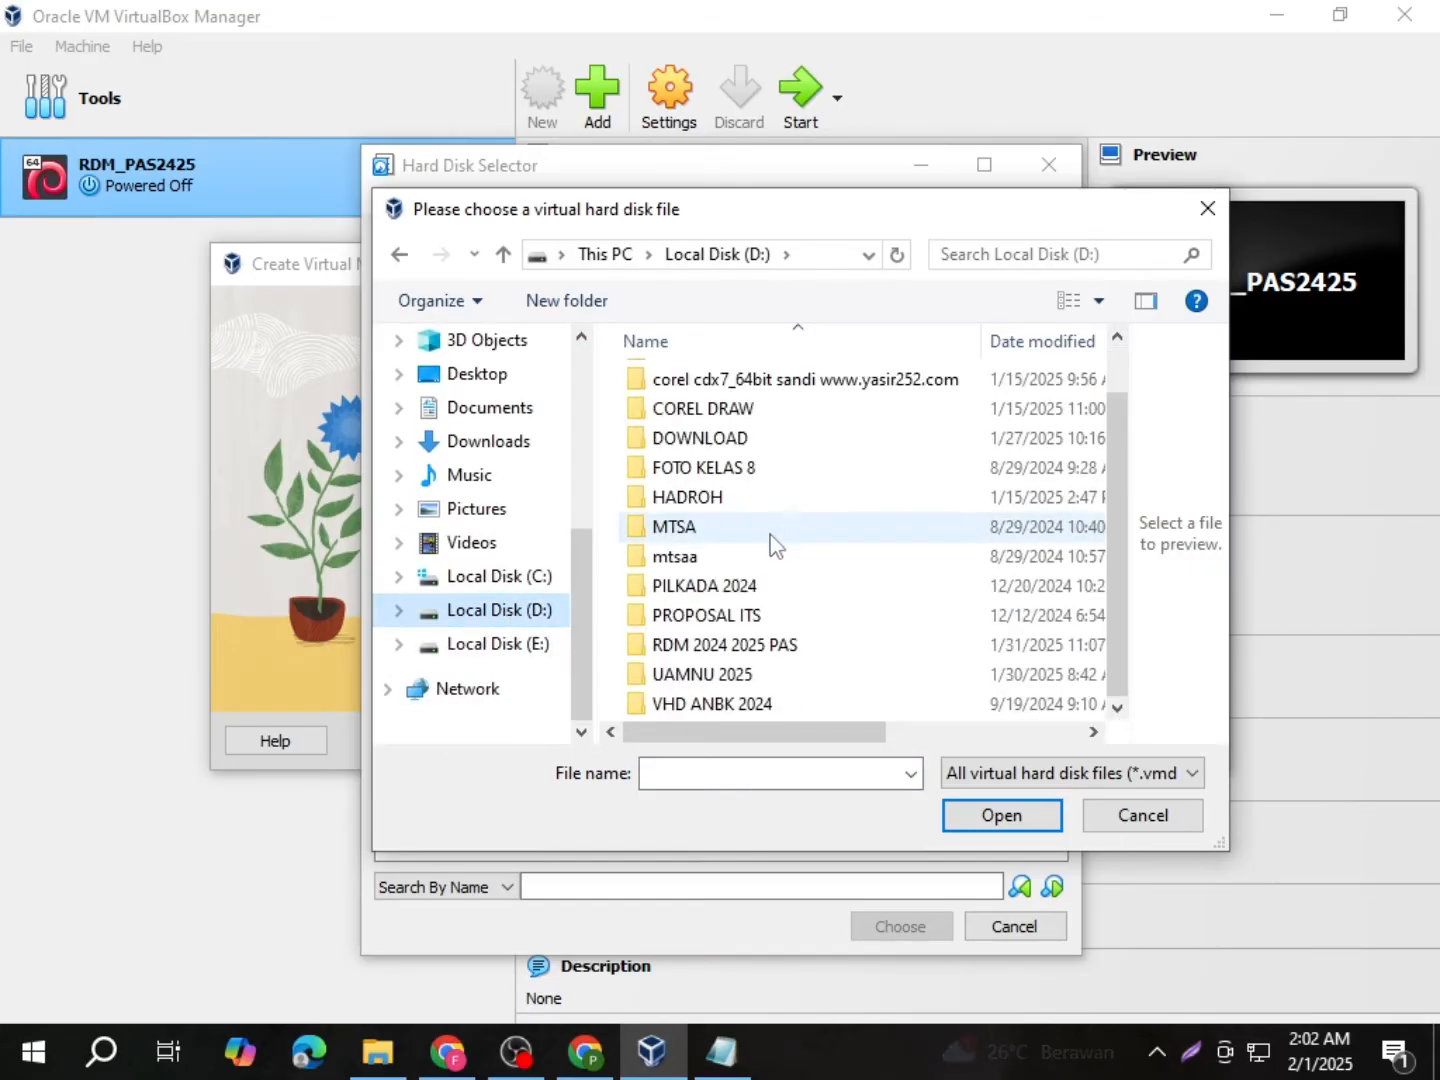
double_click(716, 679)
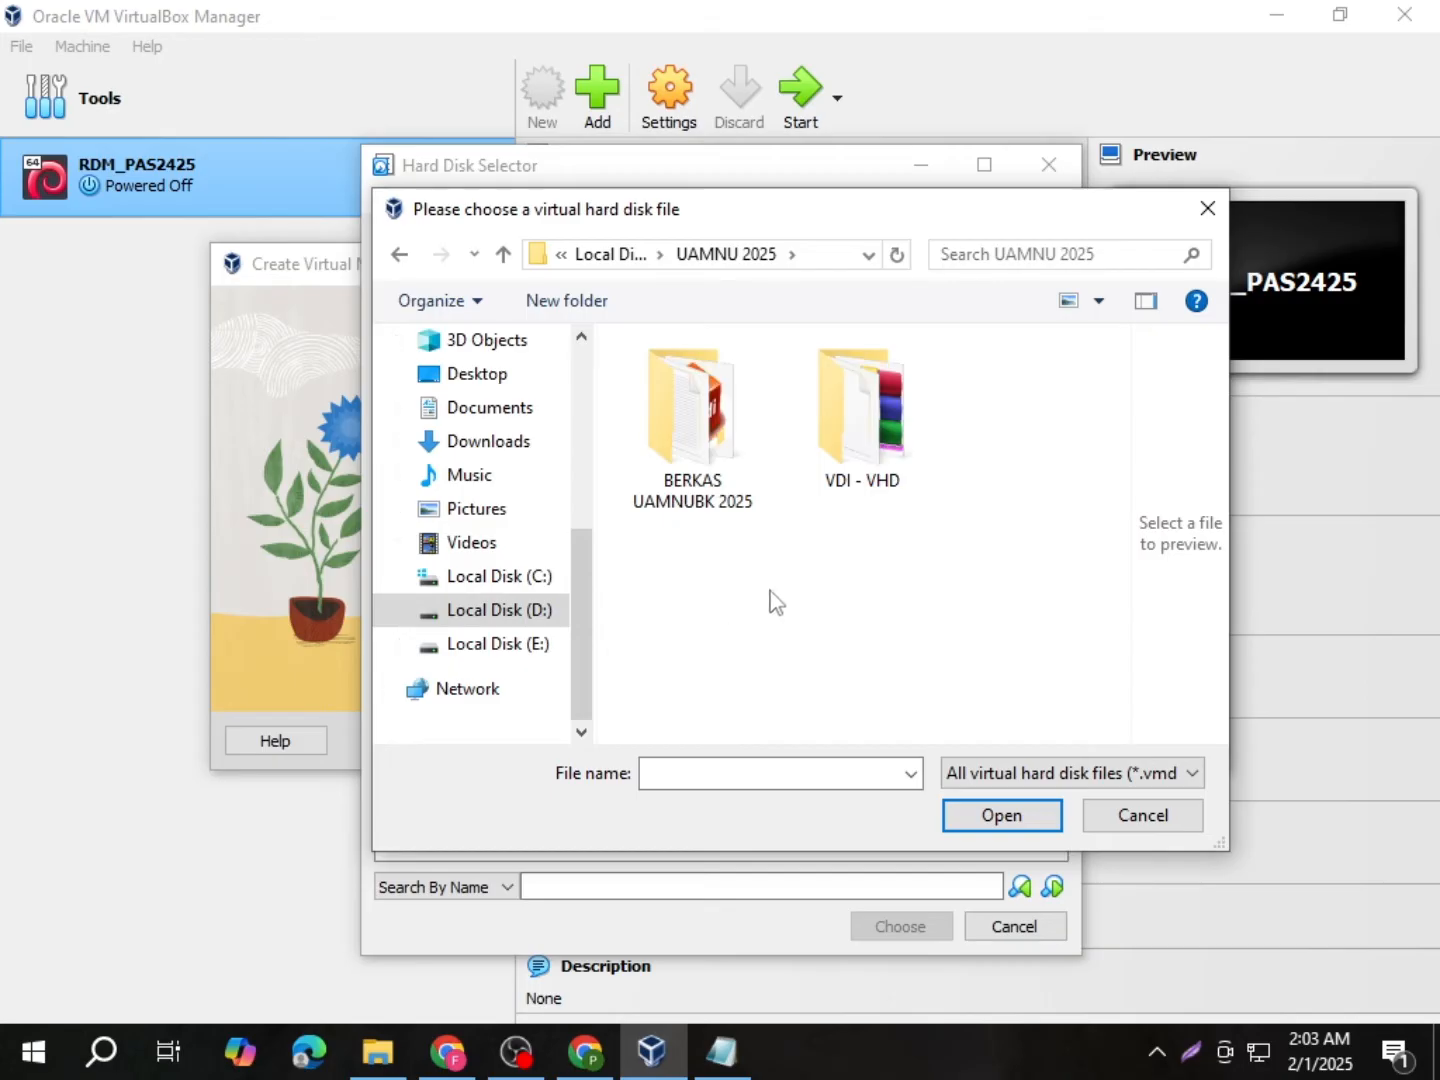
double_click(844, 482)
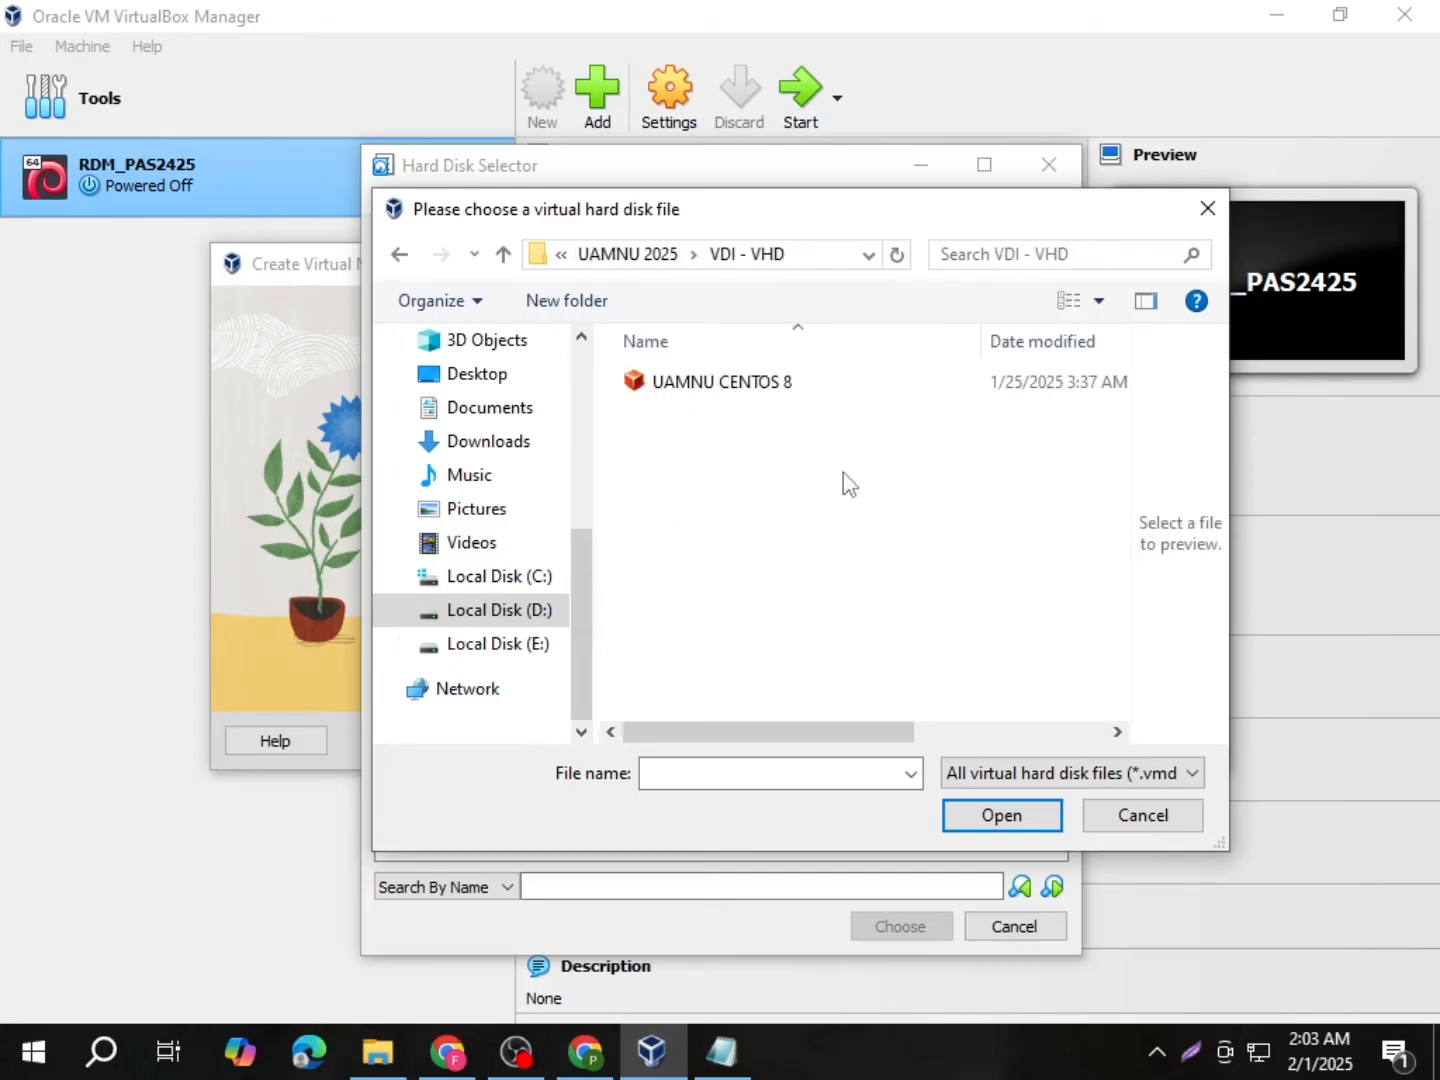
Step: Attach UAMNU CENTOS 8.vdi and finish creating the NU_1 machine
left_click(702, 390)
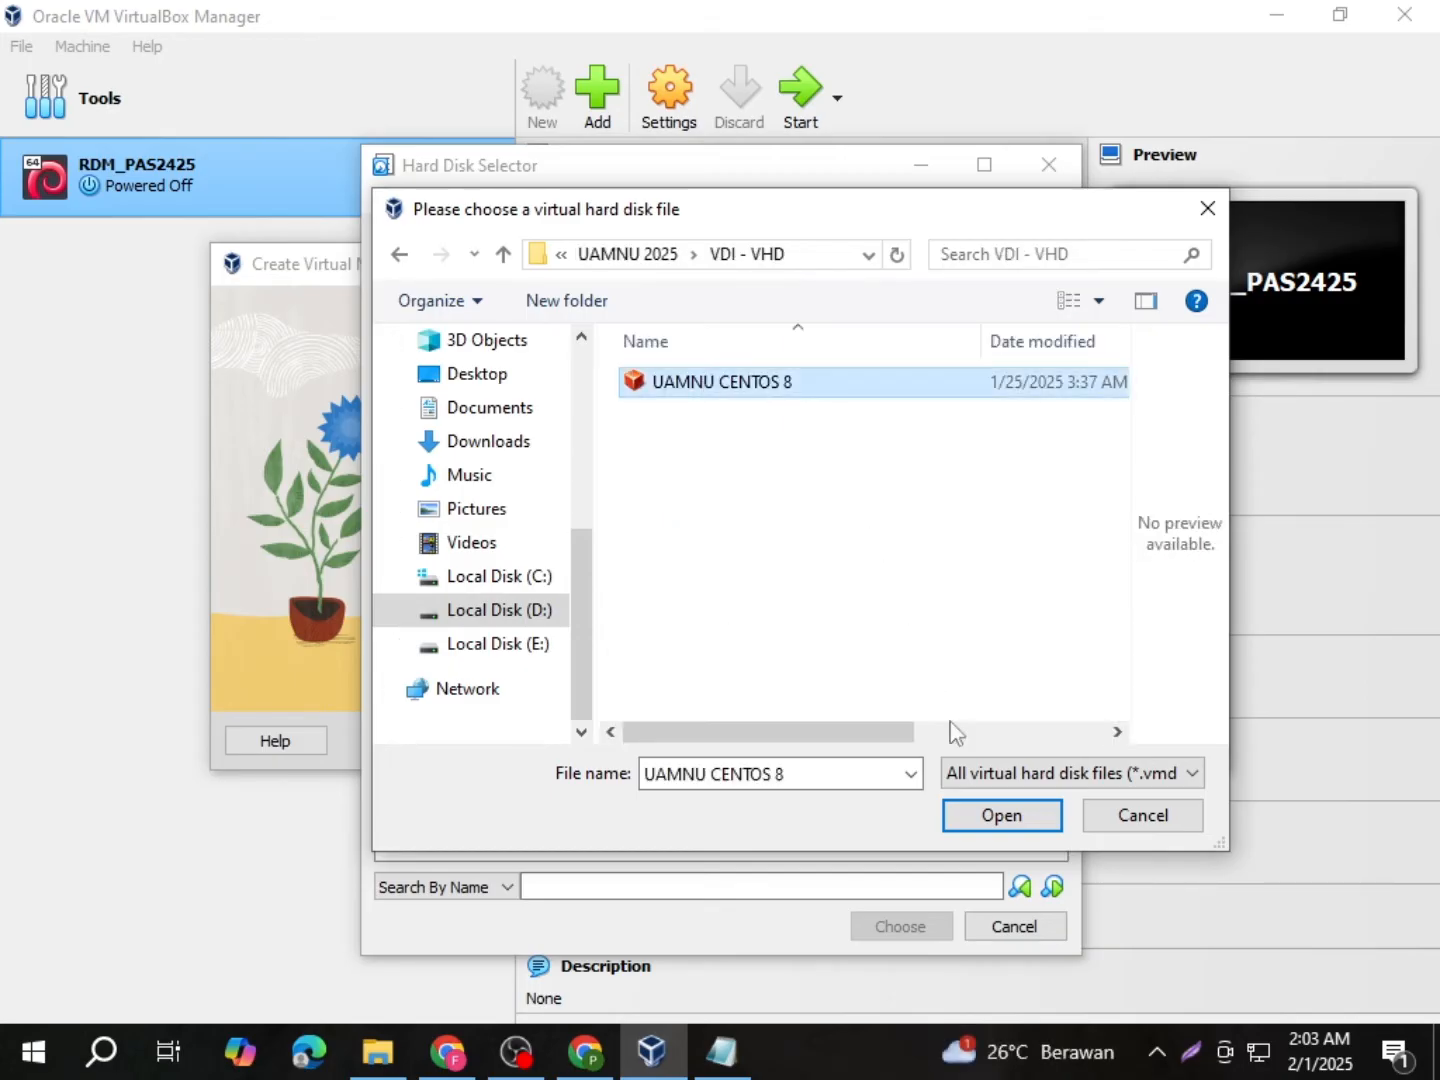
left_click(1005, 814)
left_click(895, 923)
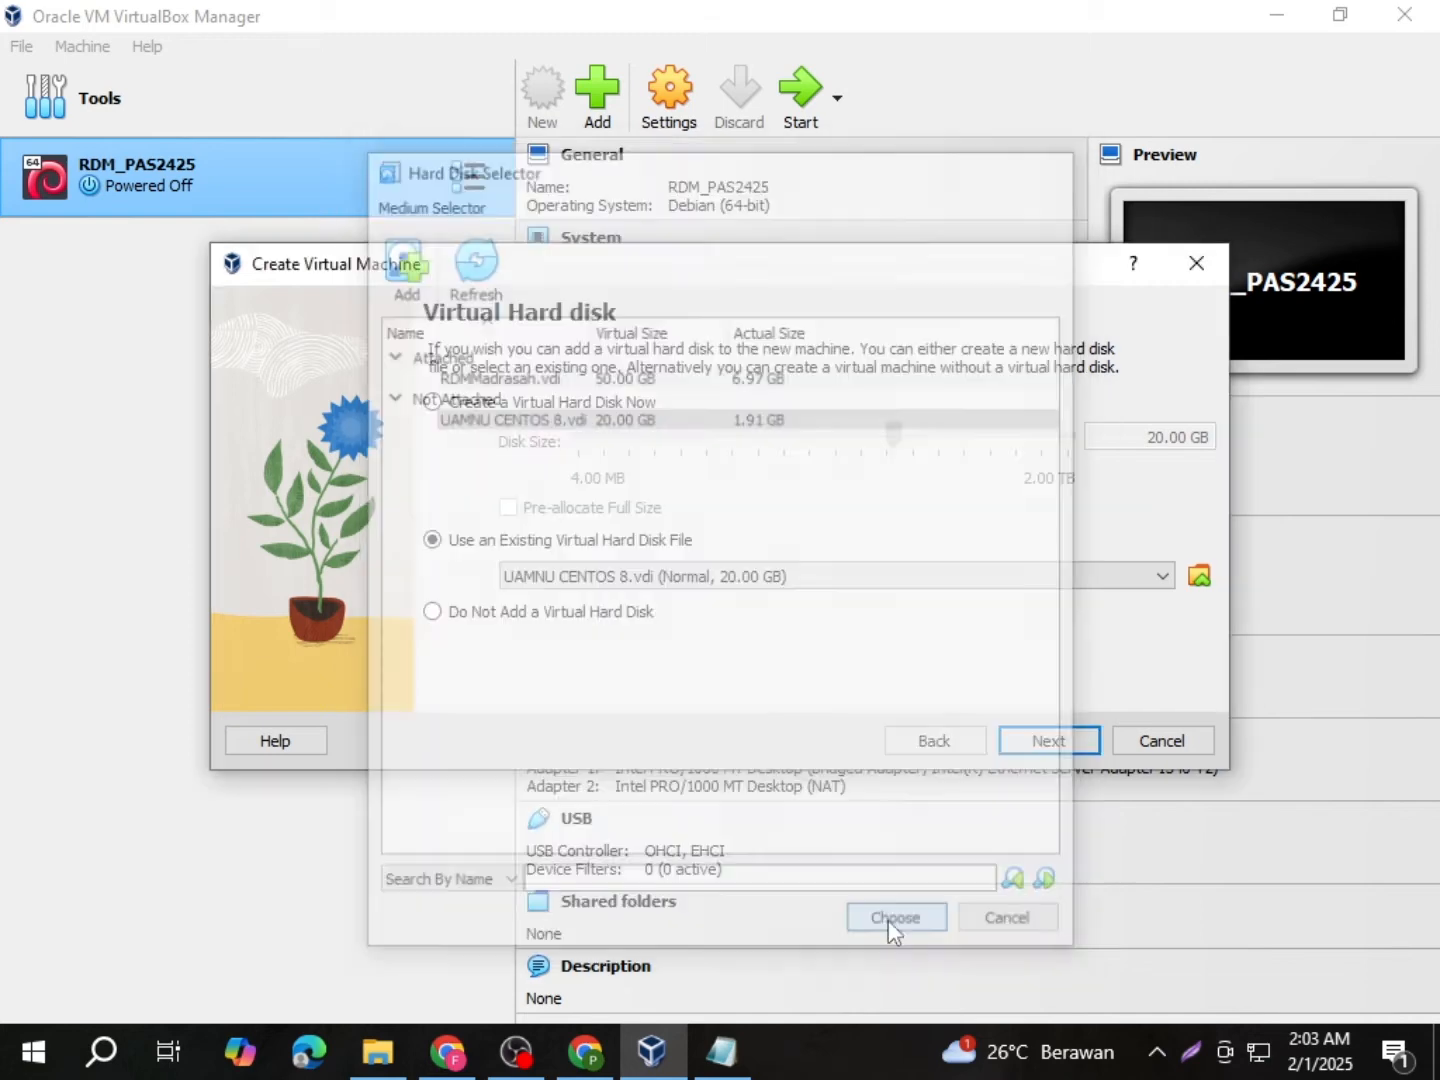
left_click(1046, 743)
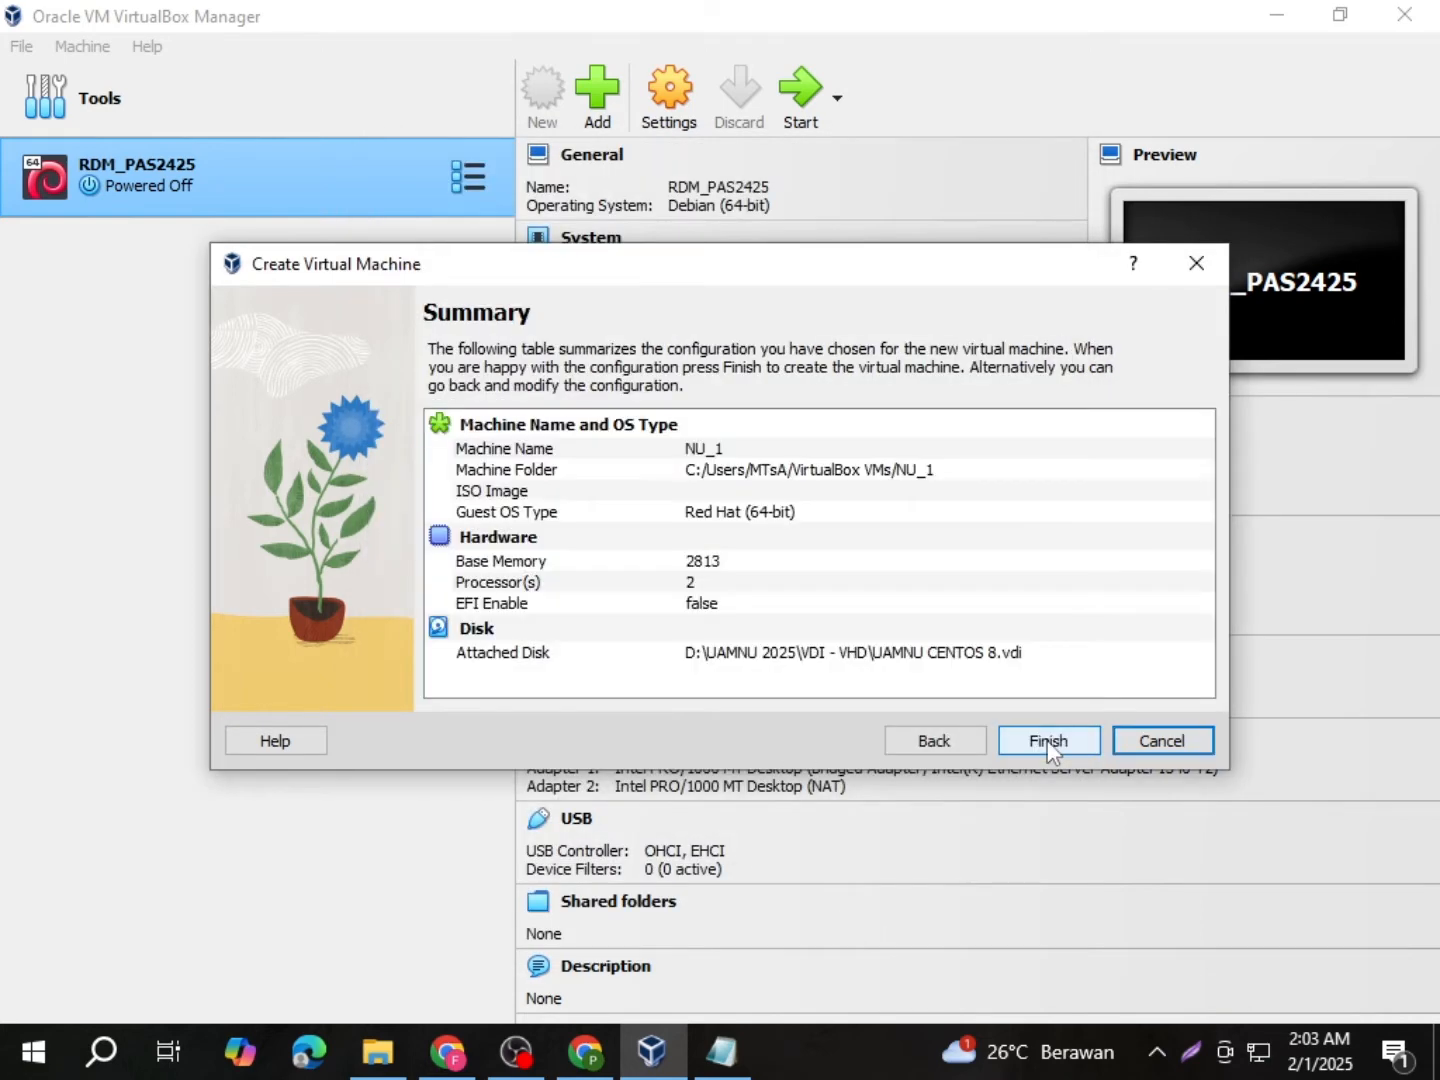
left_click(1049, 742)
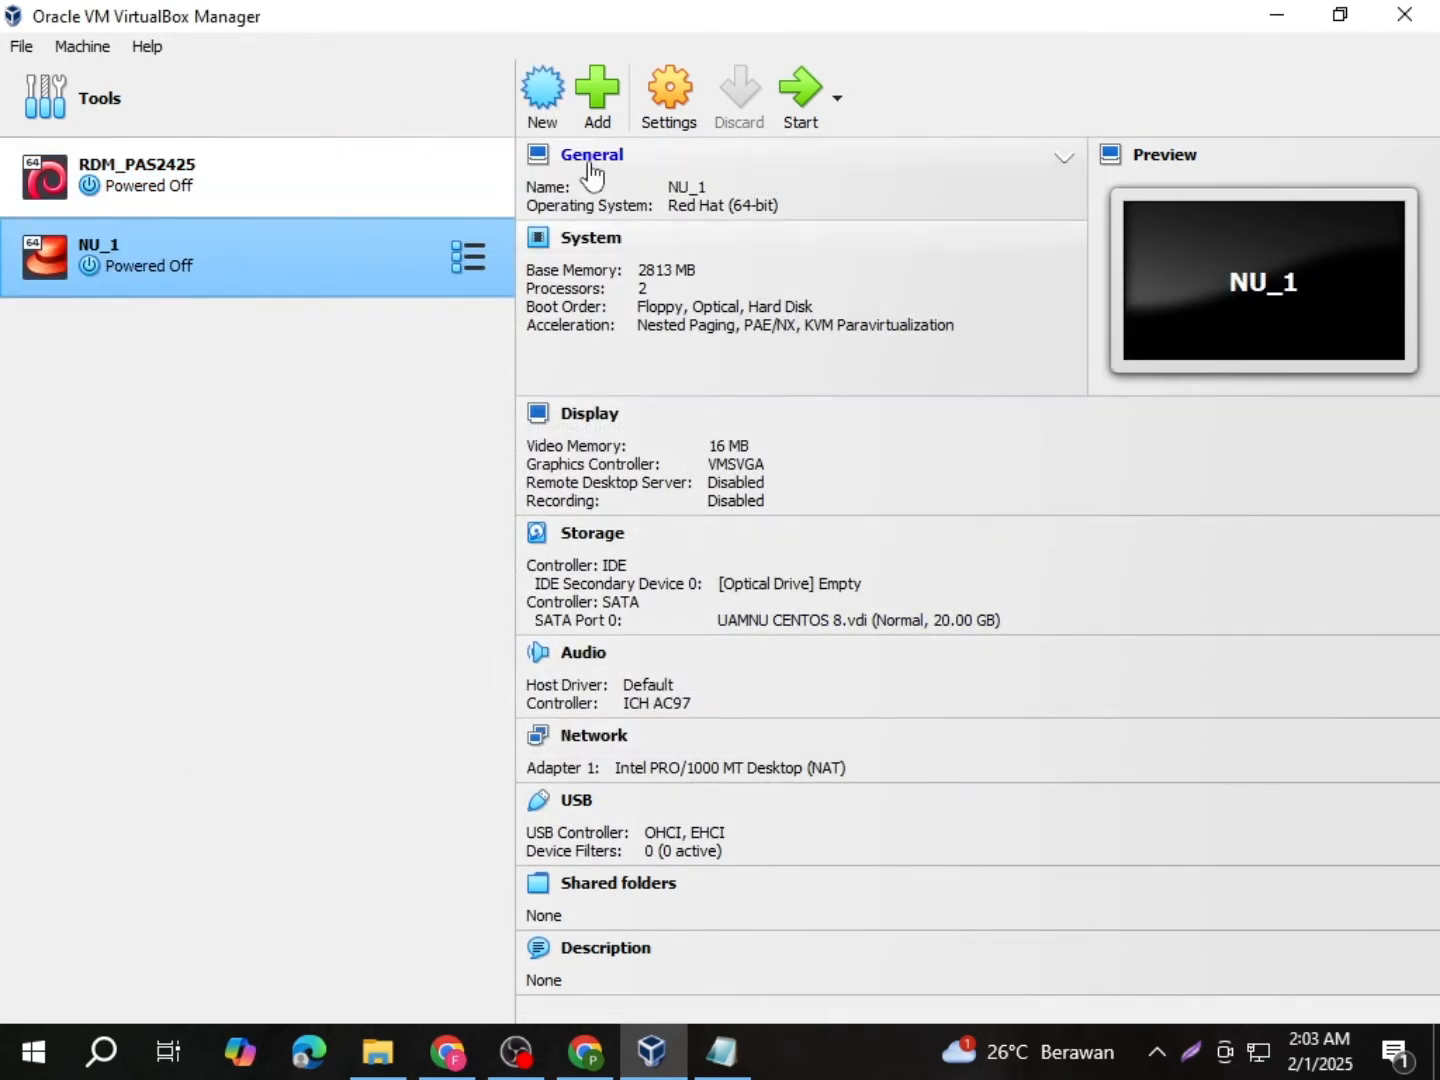
Step: Open NU_1's settings at the System page, showing 2813 MB base memory
left_click(649, 103)
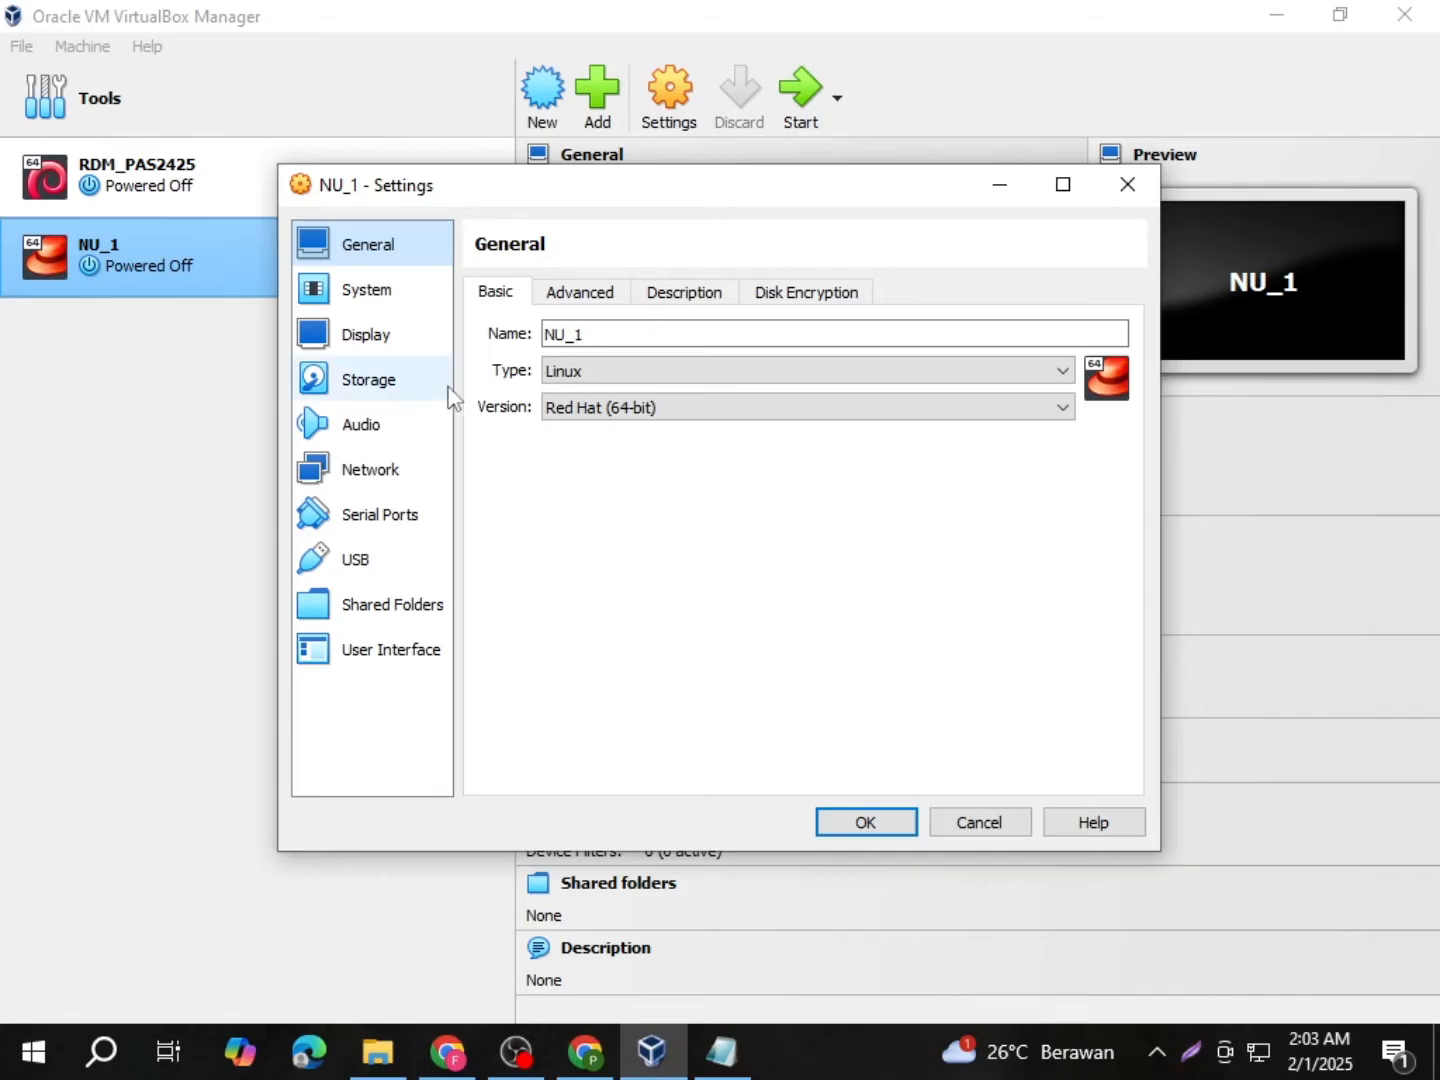
left_click(418, 311)
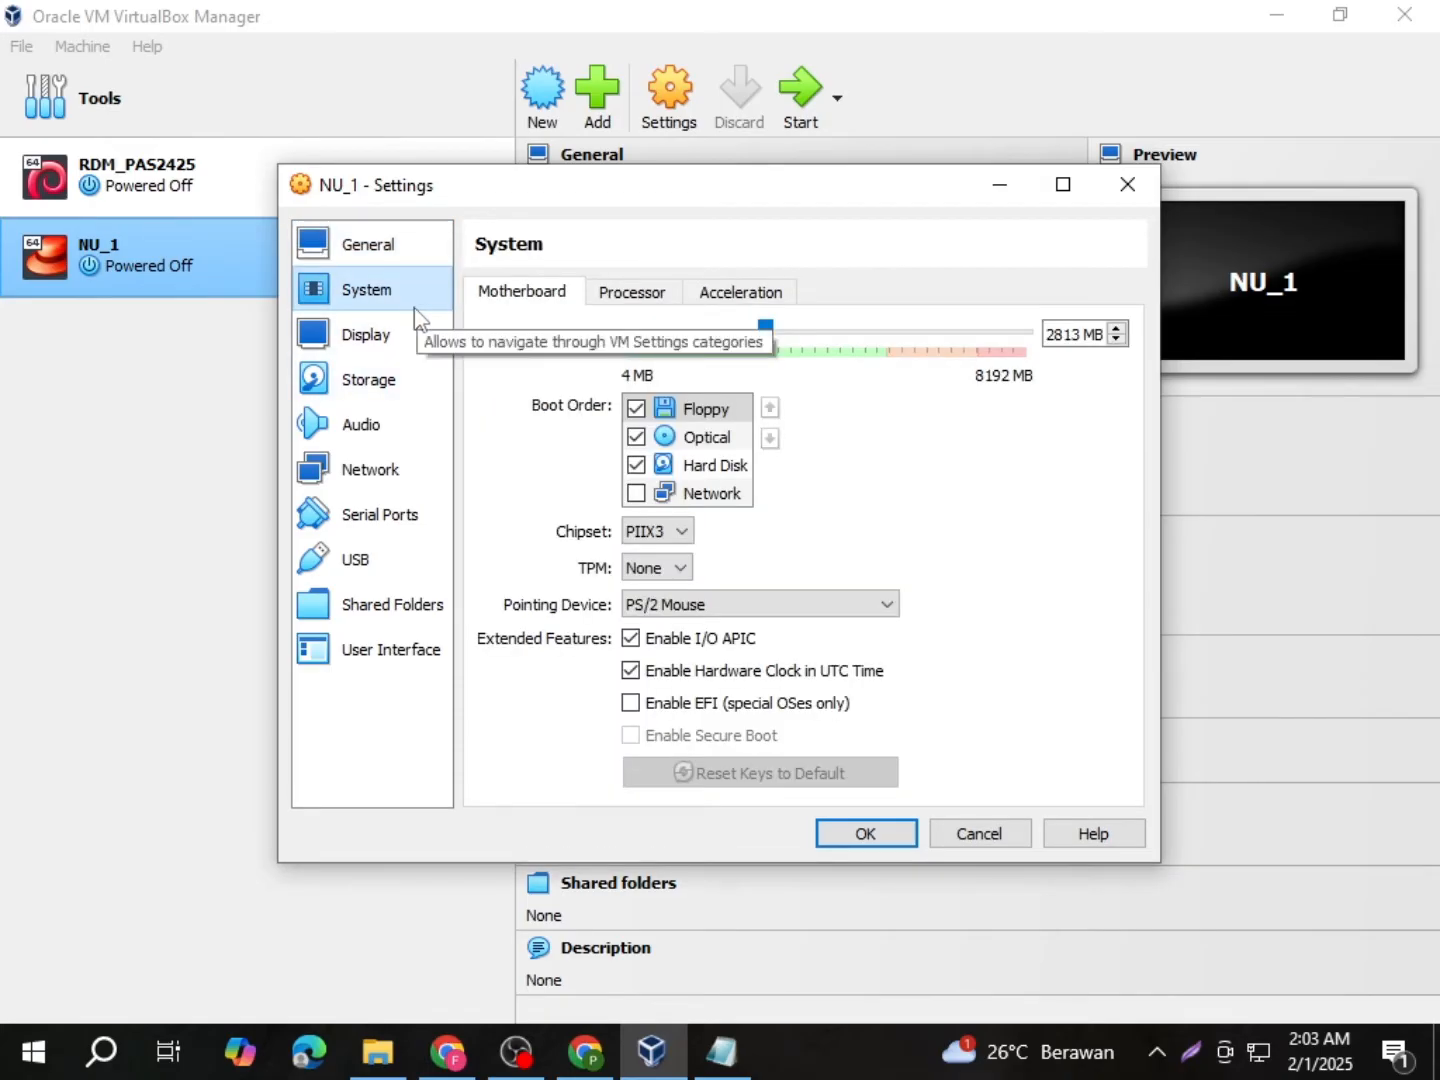
Step: Enable NU_1's Adapter 2 as a Bridged Adapter and look at the host network cards
left_click(396, 477)
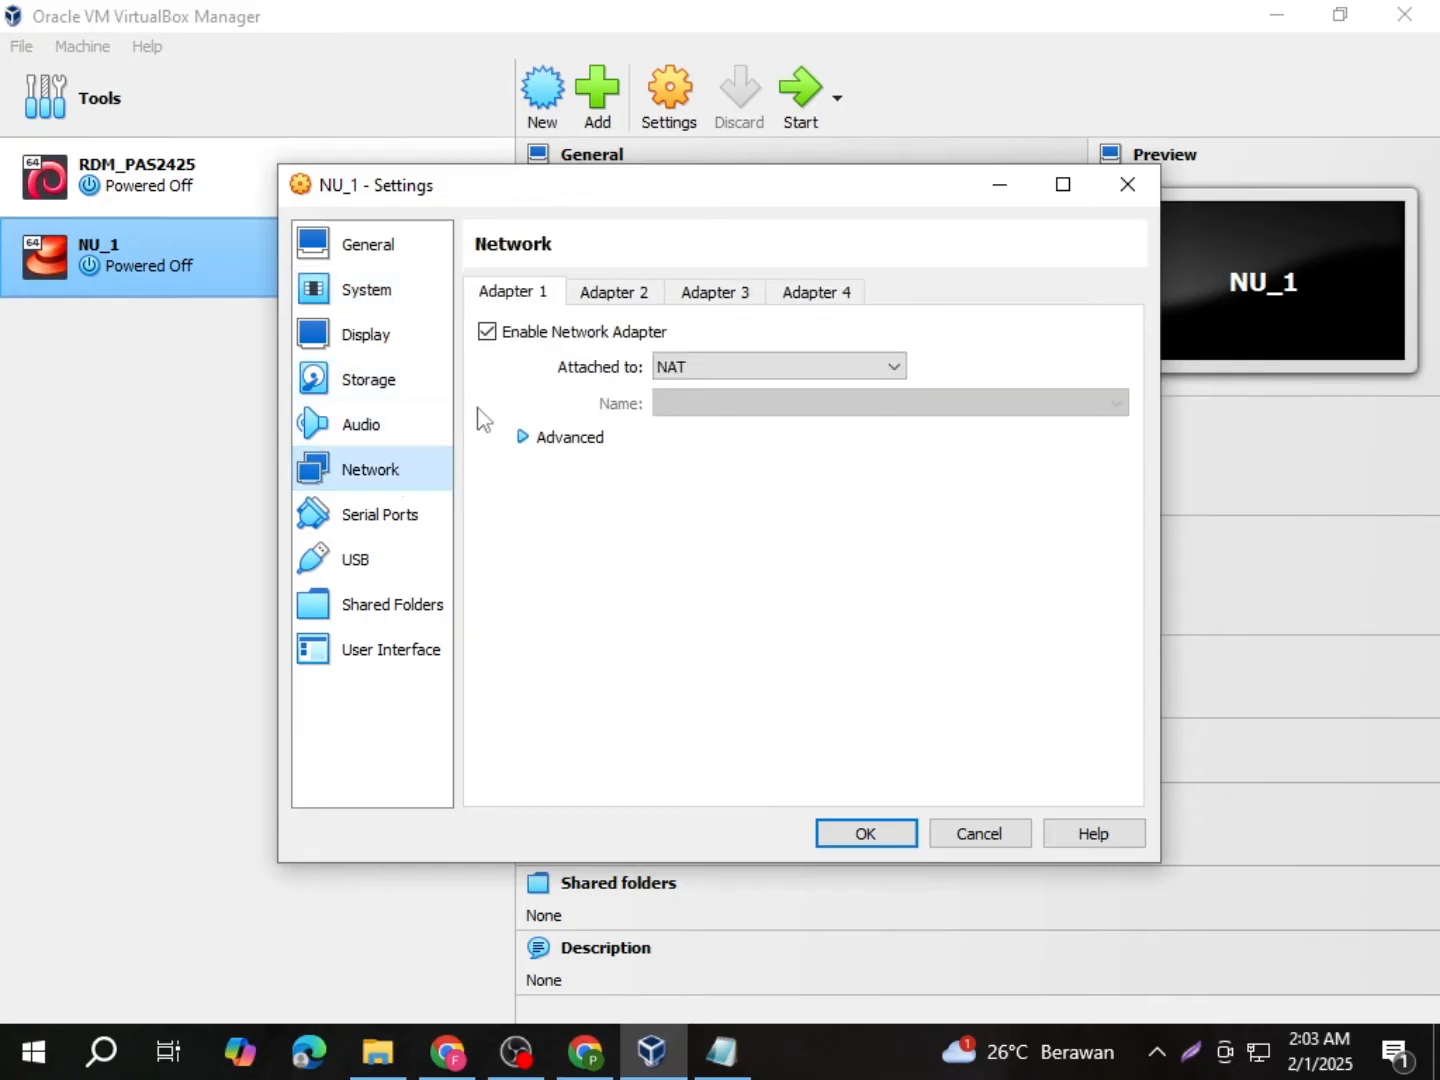
left_click(611, 301)
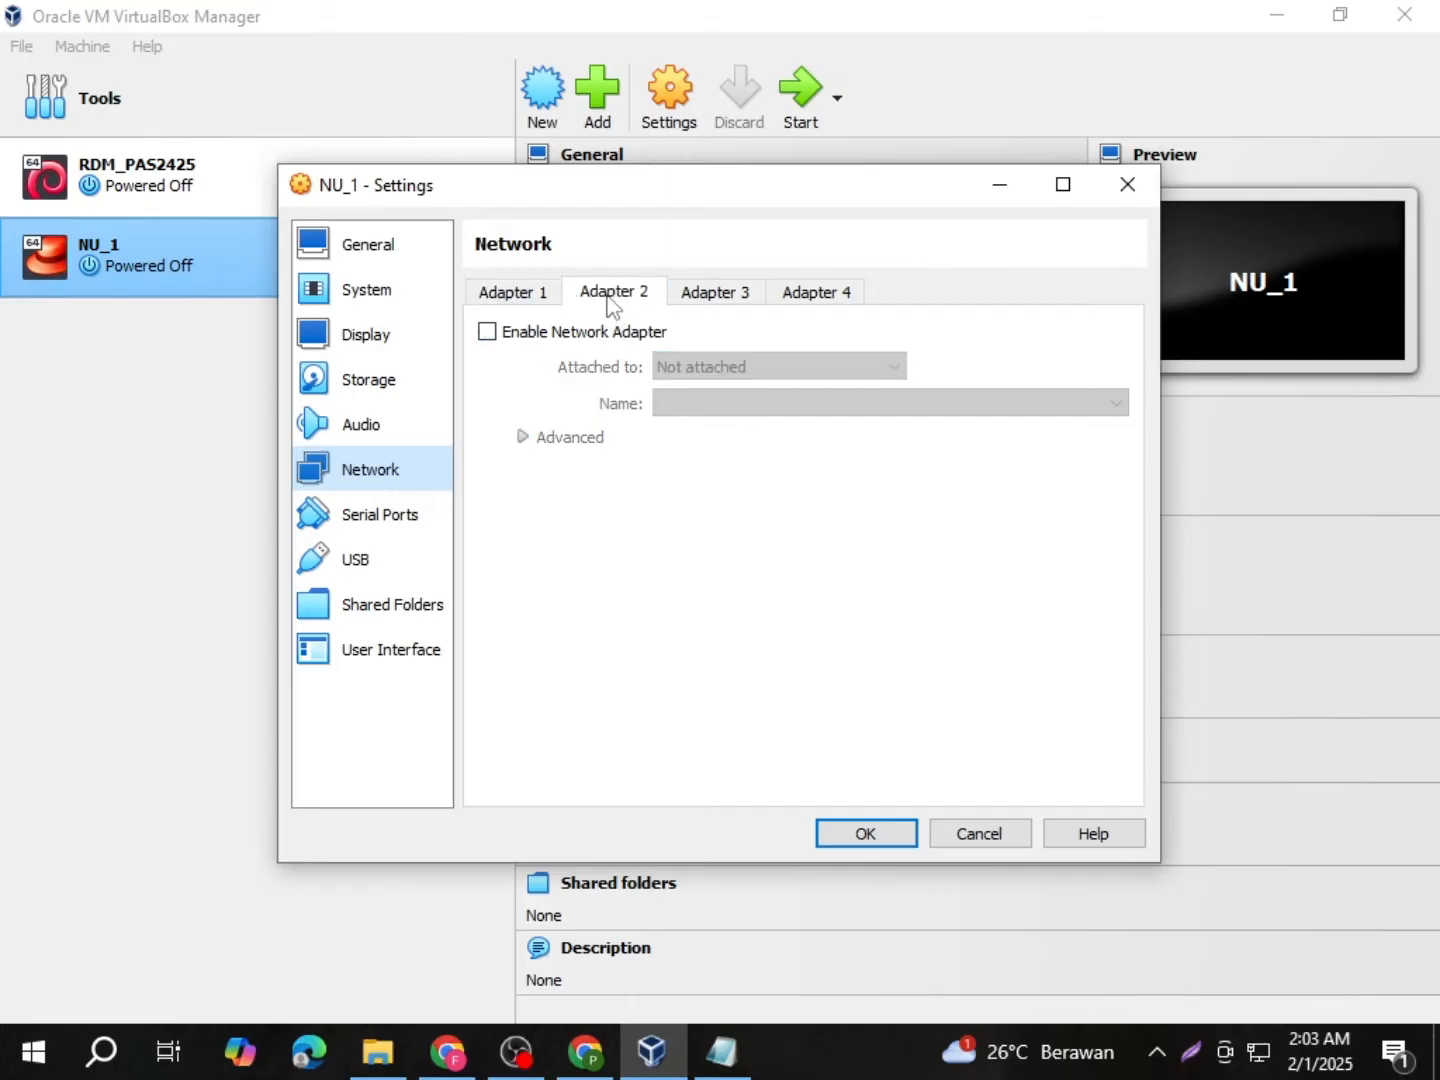
left_click(487, 331)
left_click(695, 367)
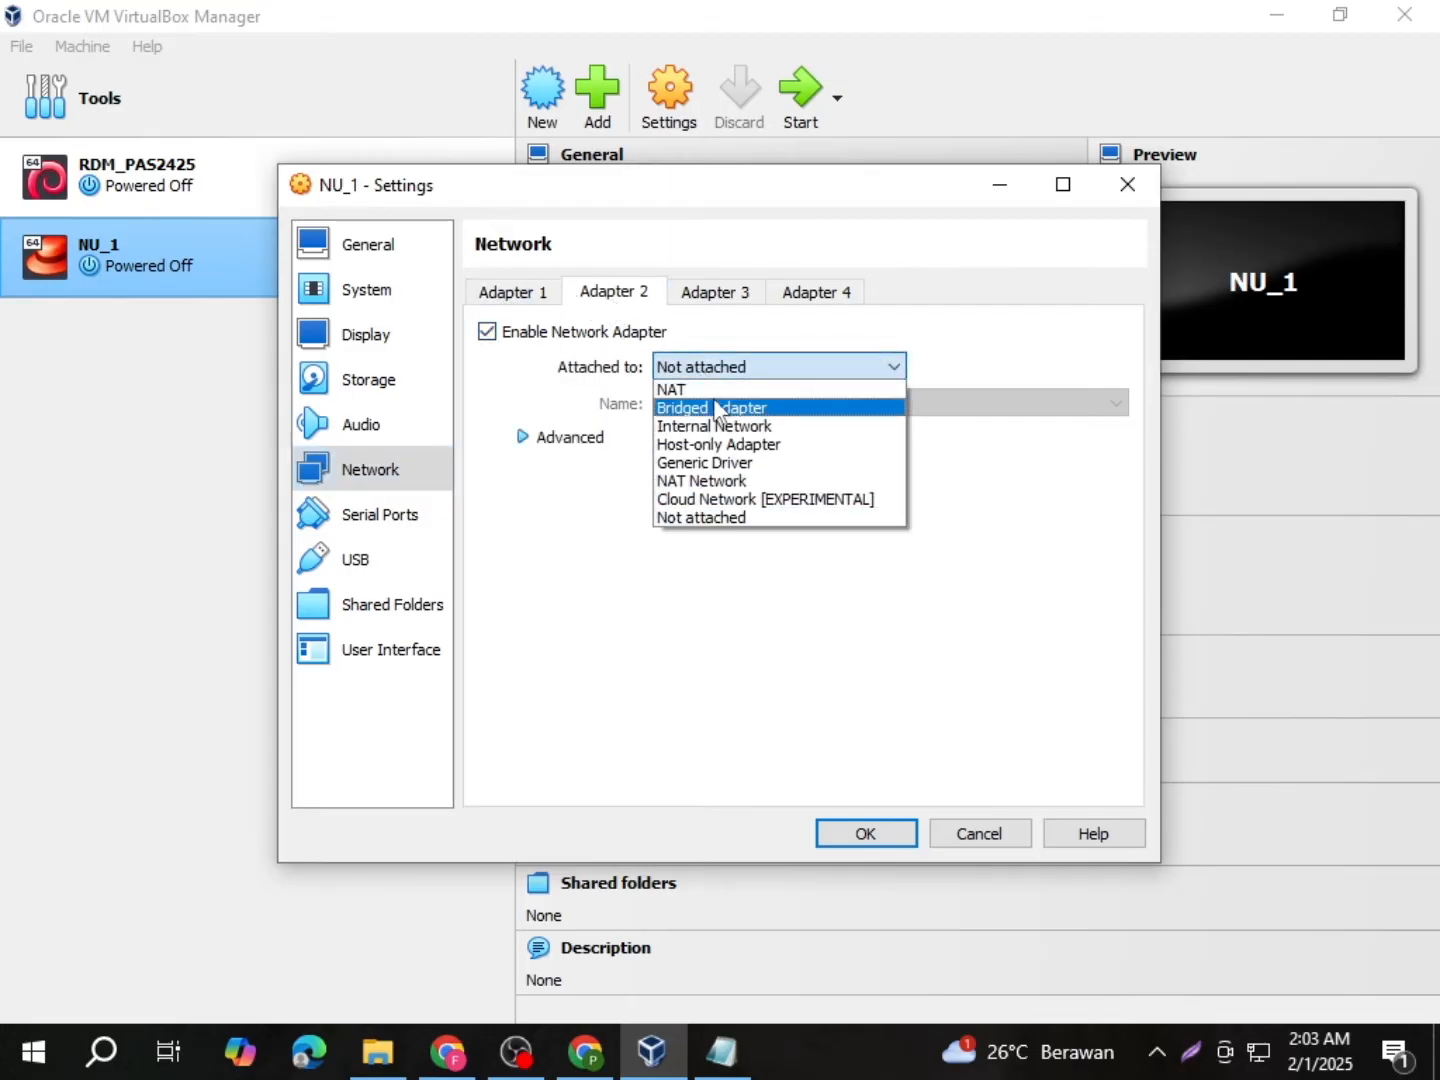
left_click(716, 407)
left_click(690, 403)
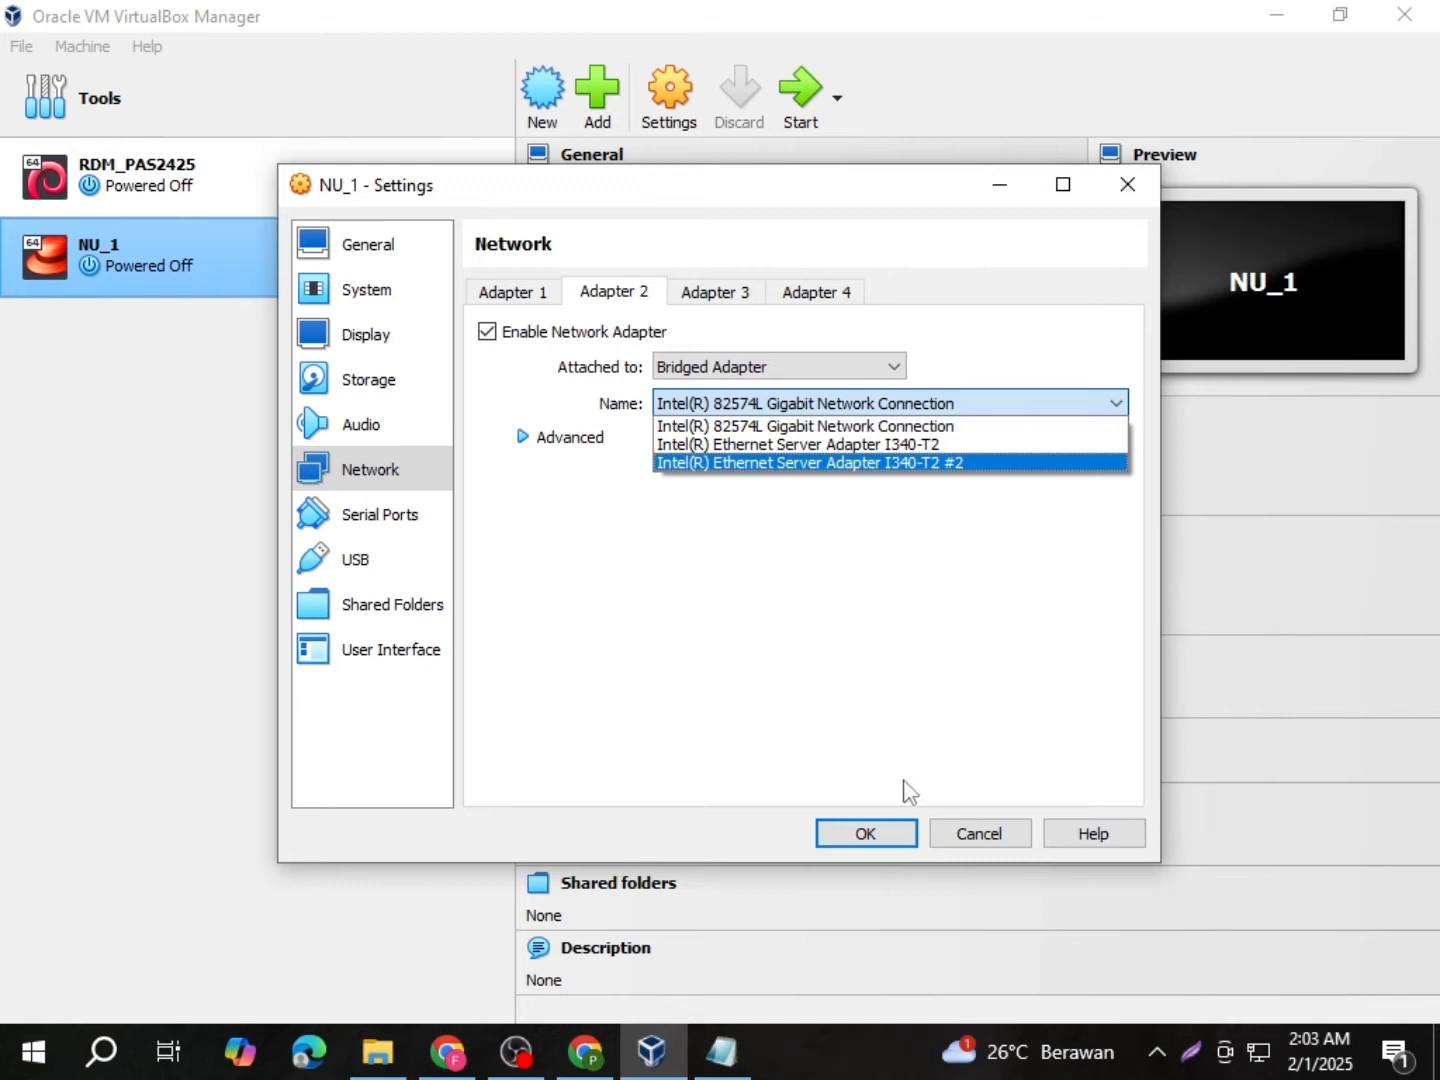
right_click(1260, 1056)
Step: Open the host's Network Connections window full screen
left_click(1225, 1018)
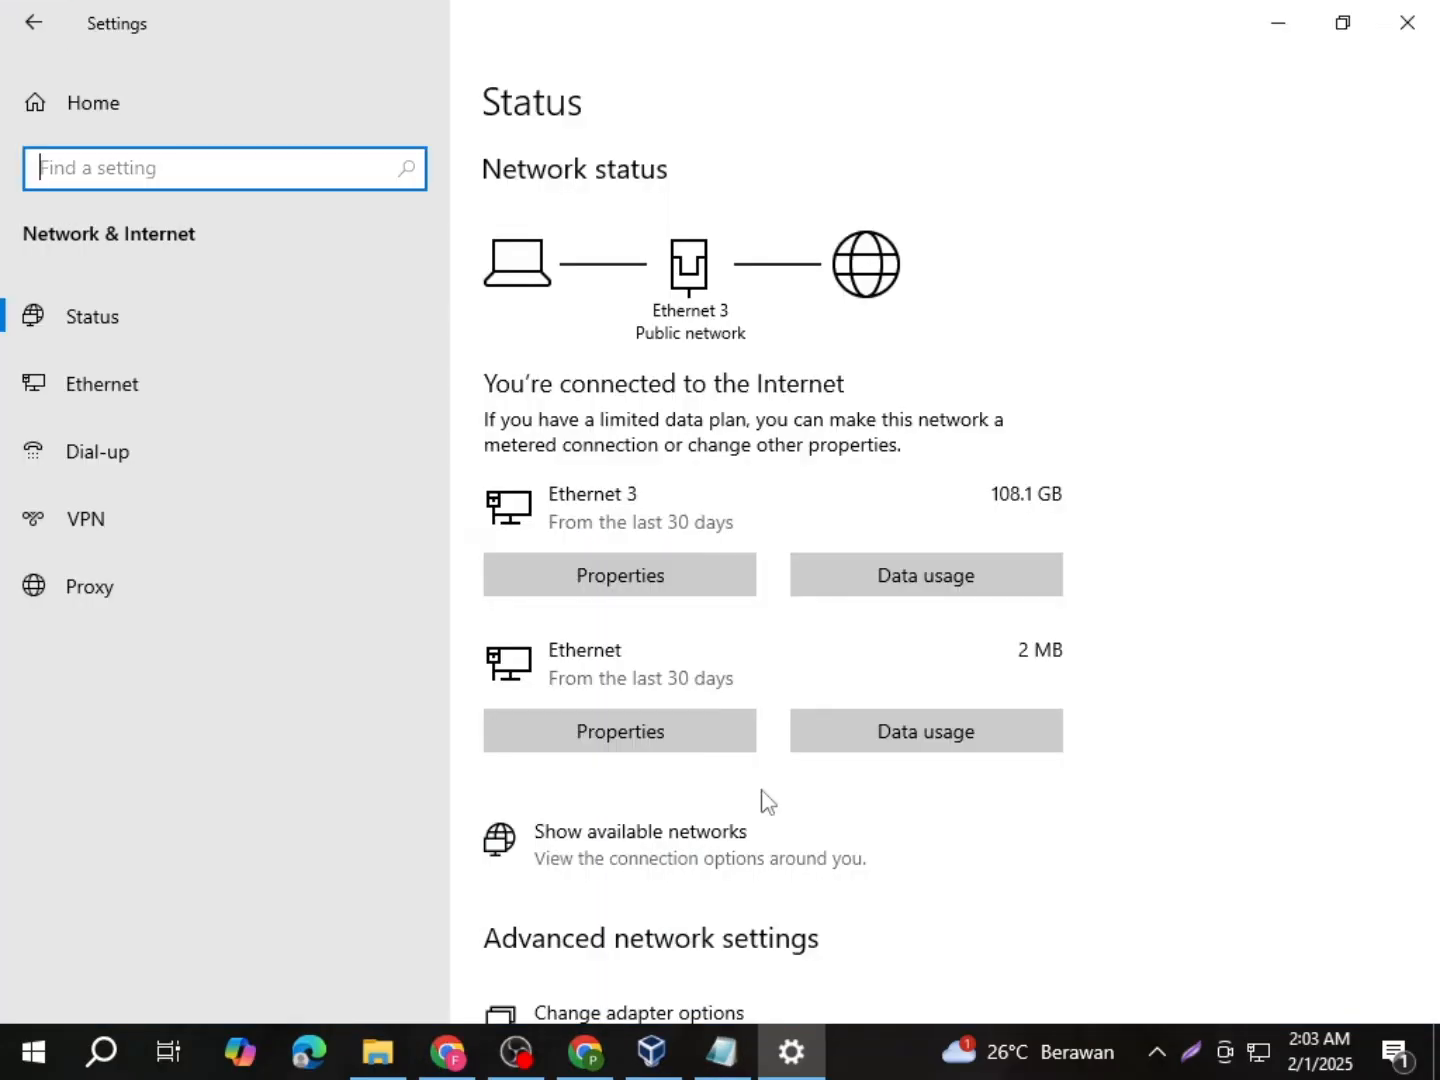
left_click(650, 1017)
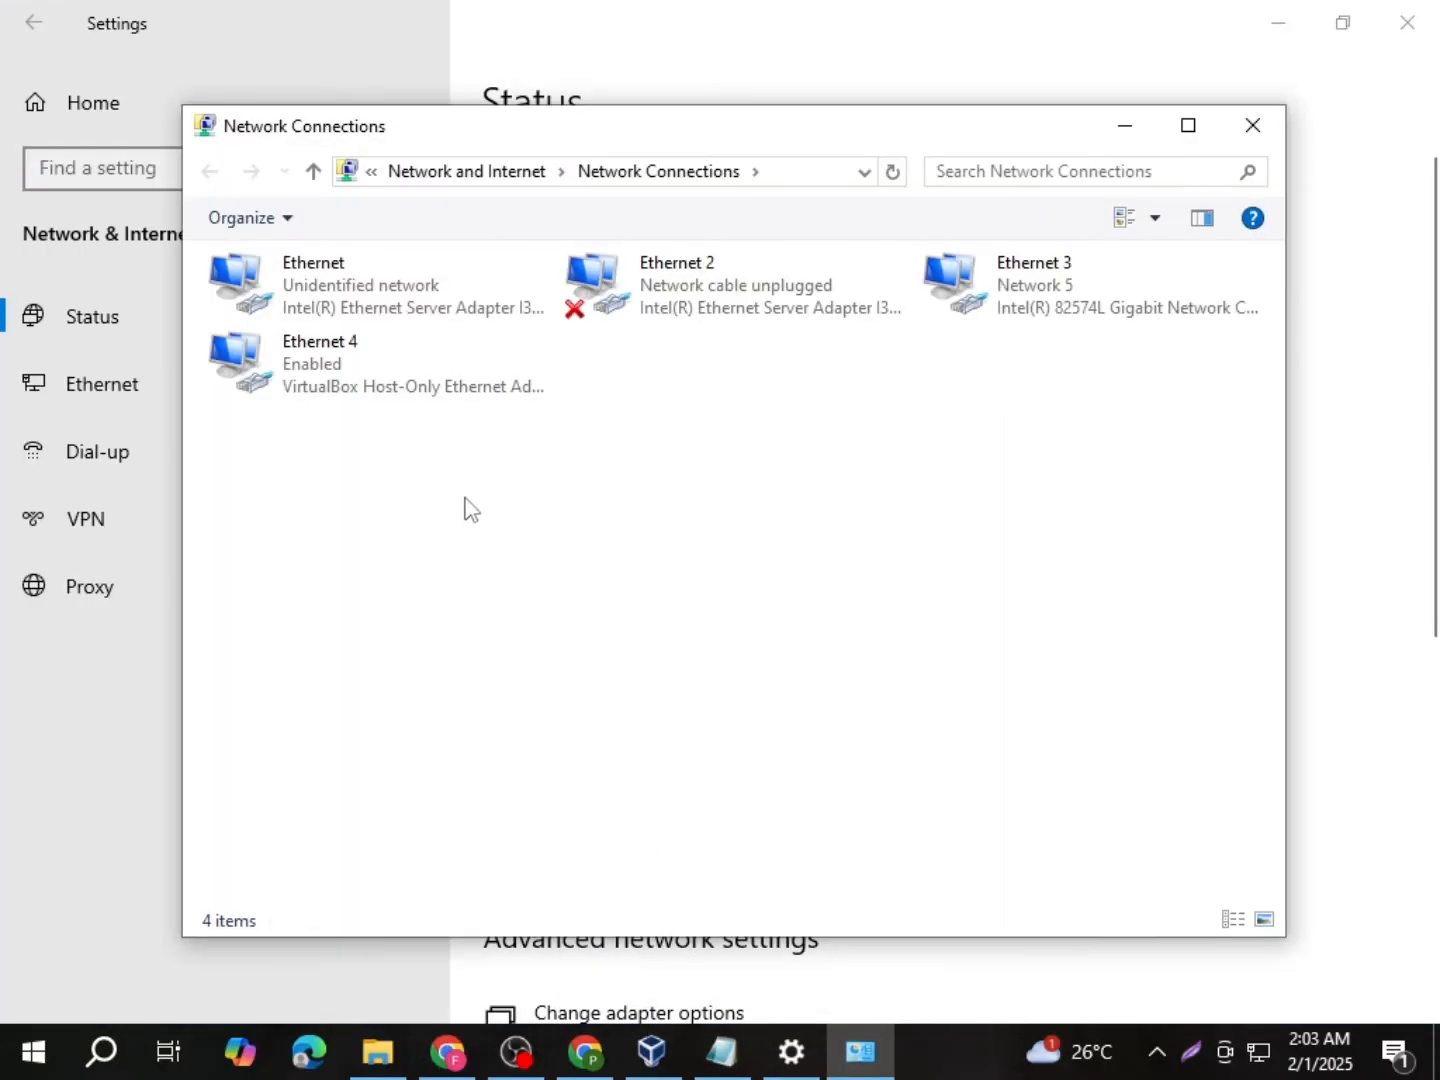
left_click(1188, 125)
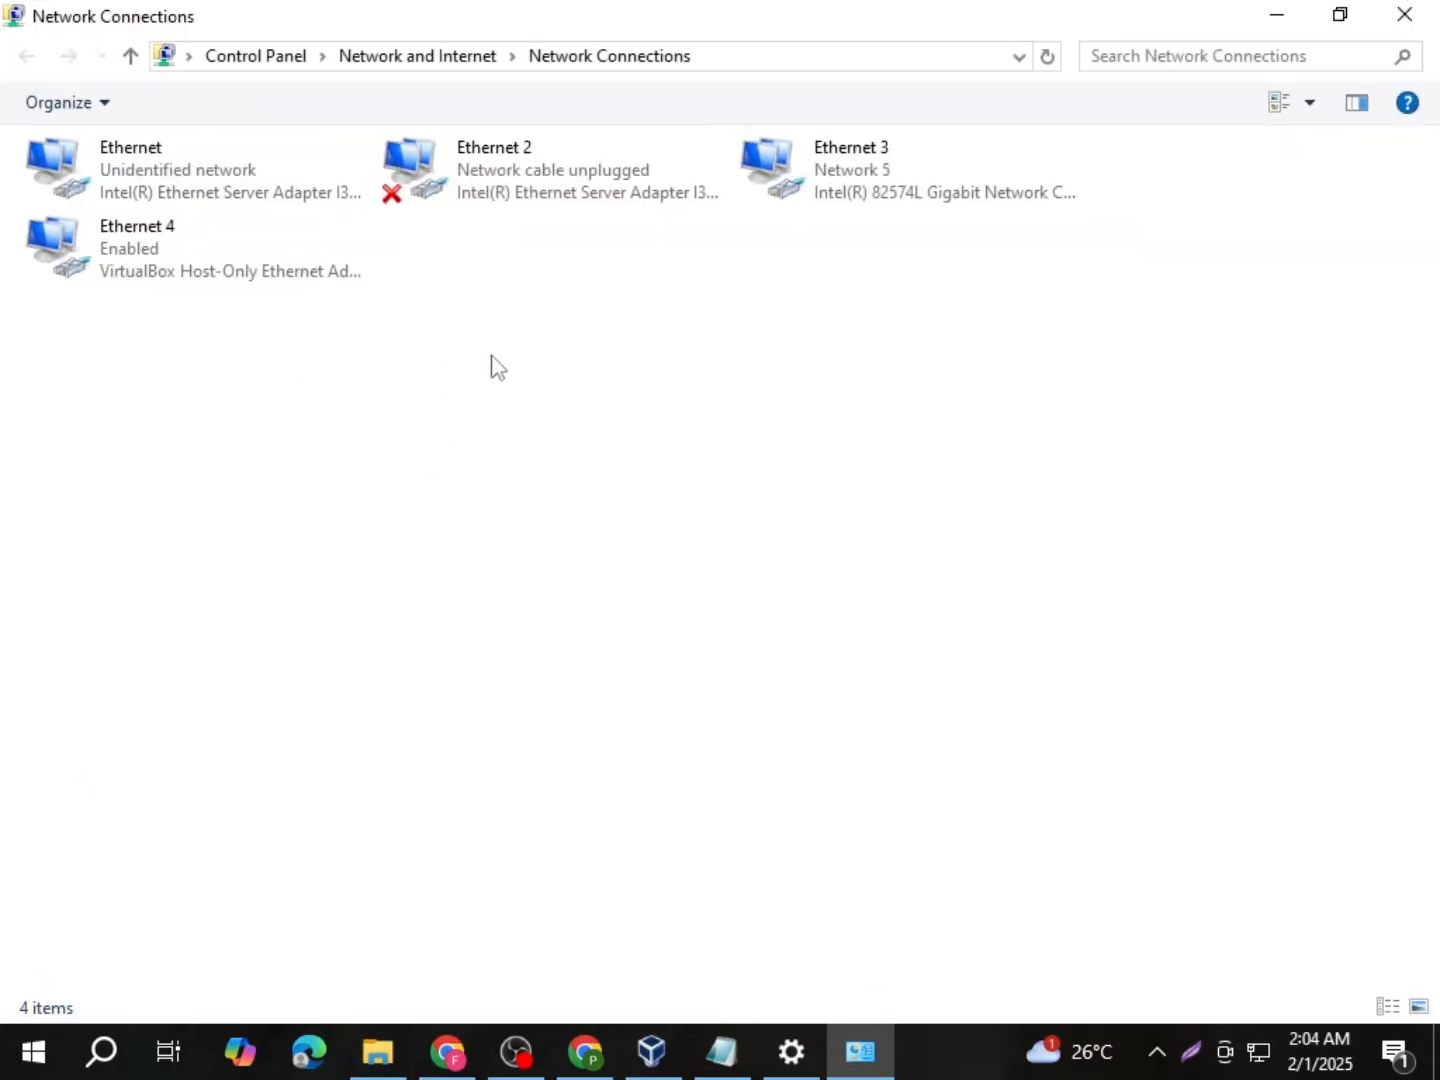
Step: Give Ethernet 4 the static IPv4 address 192.168.56.1 with mask 255.255.255.0
double_click(251, 274)
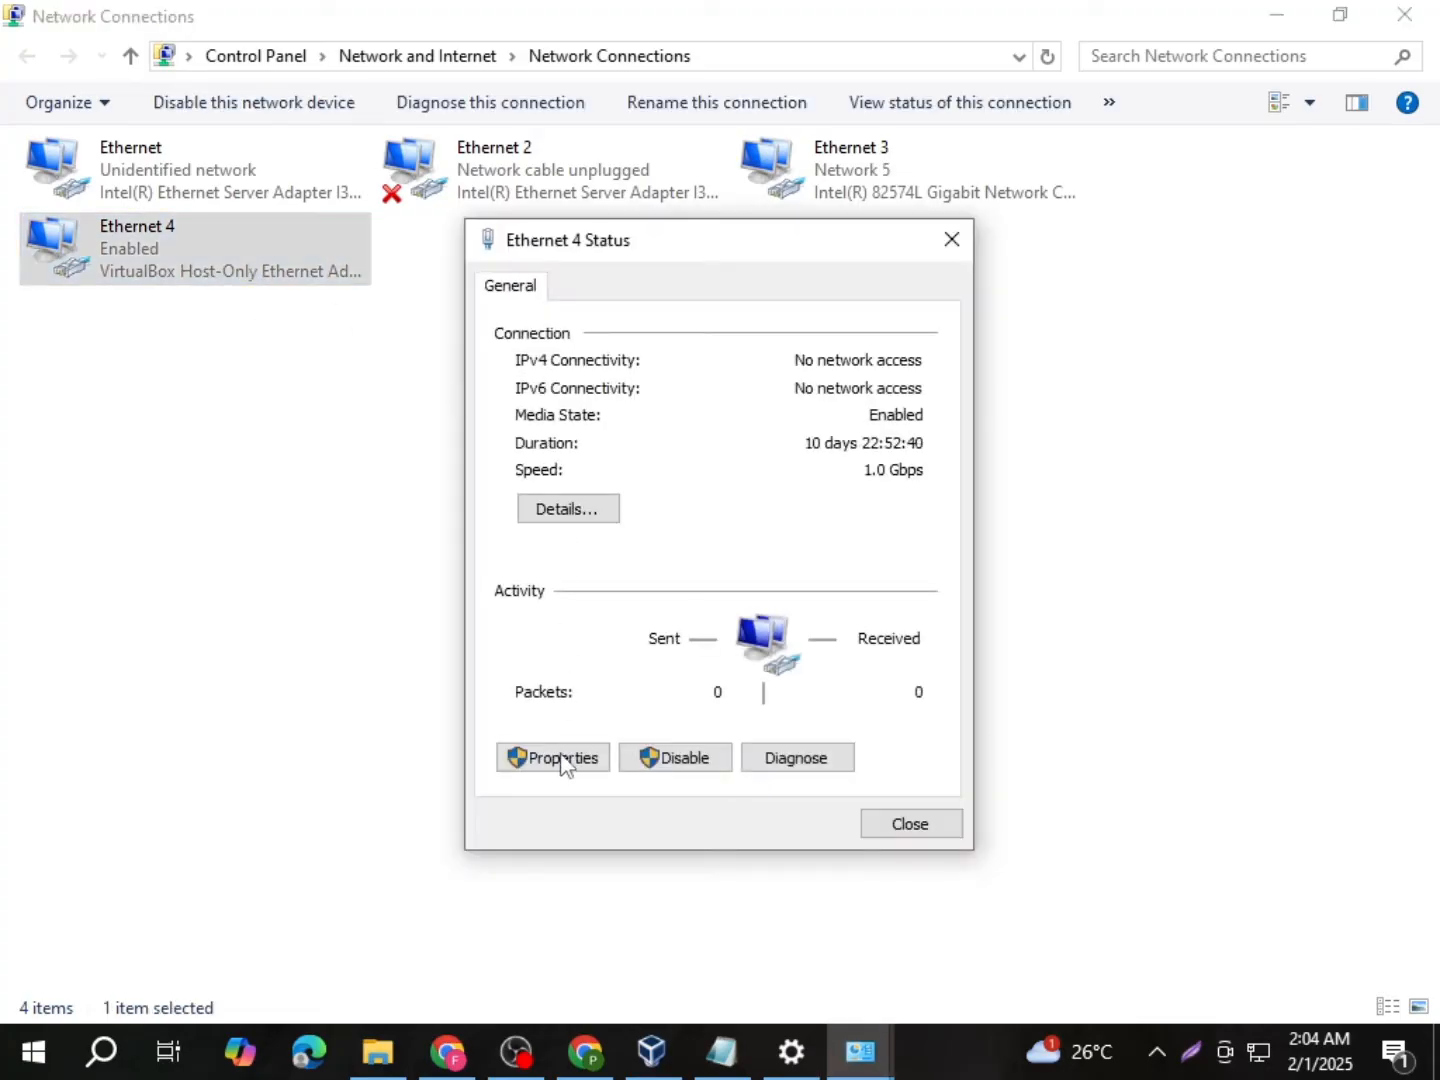
left_click(561, 760)
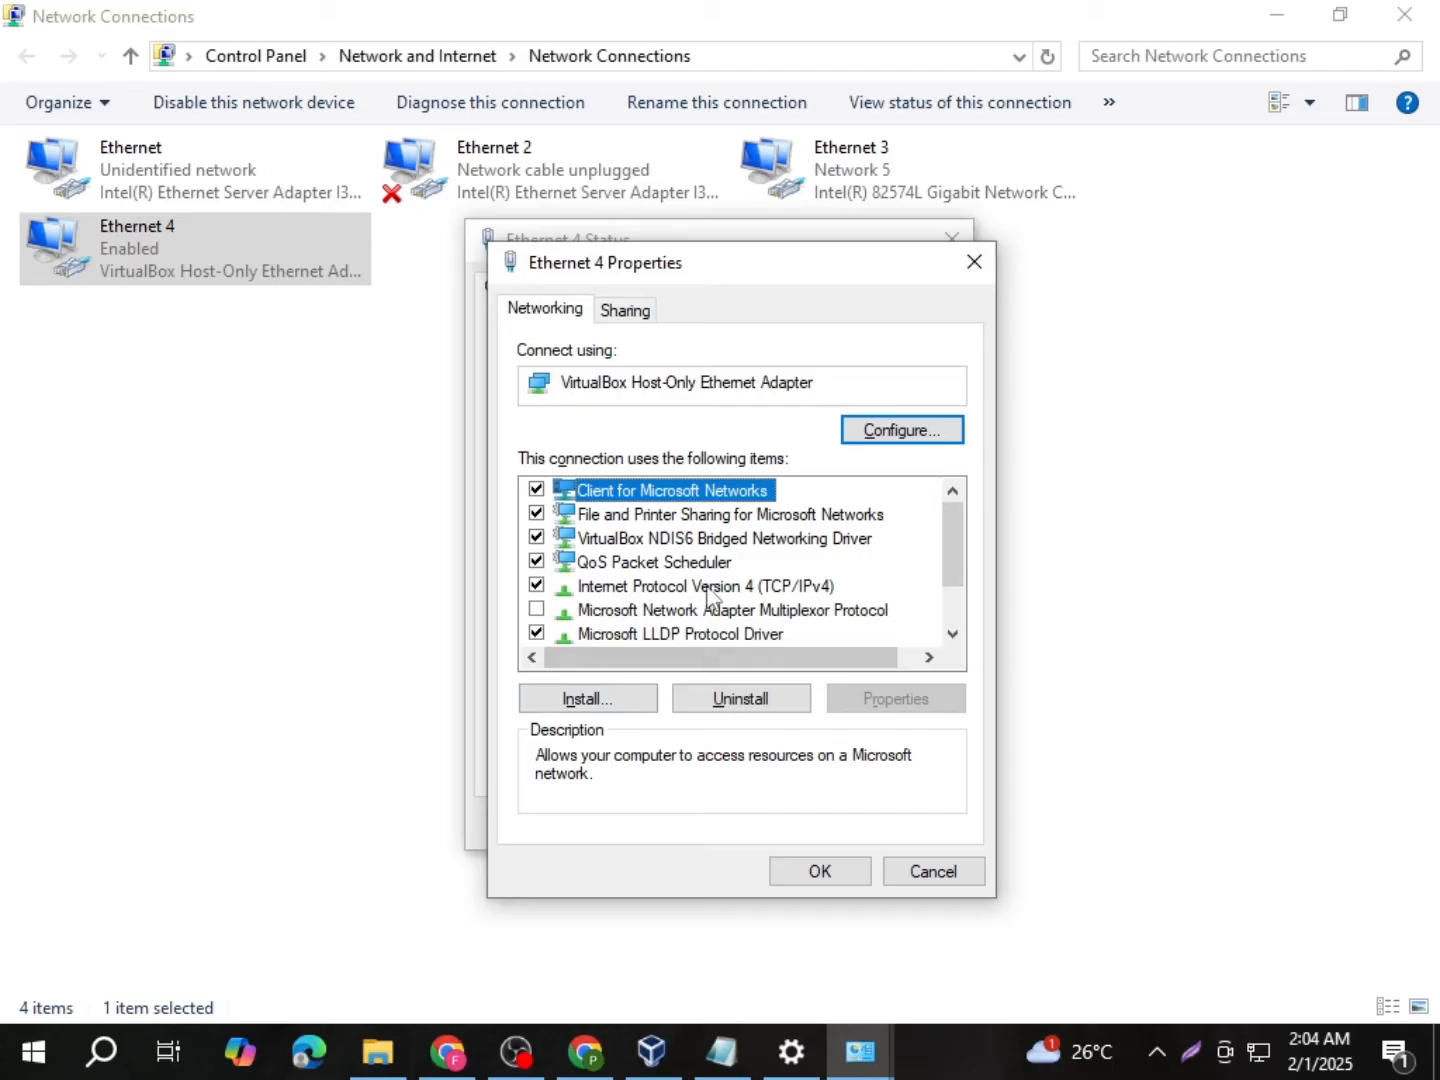
double_click(716, 590)
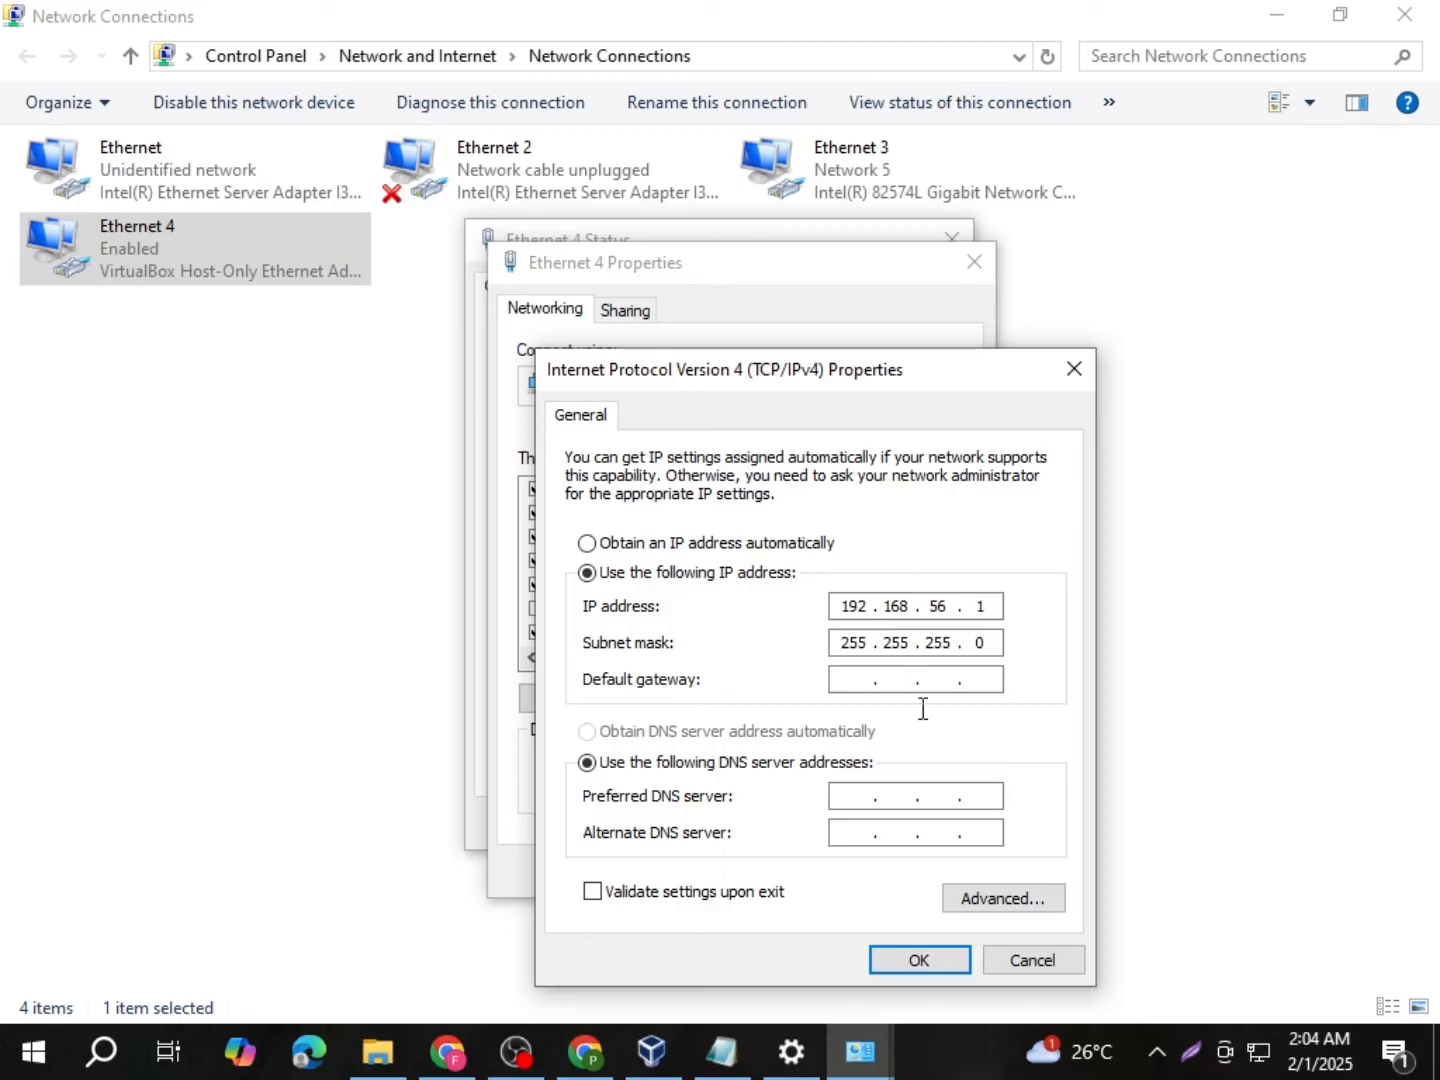
left_click(930, 969)
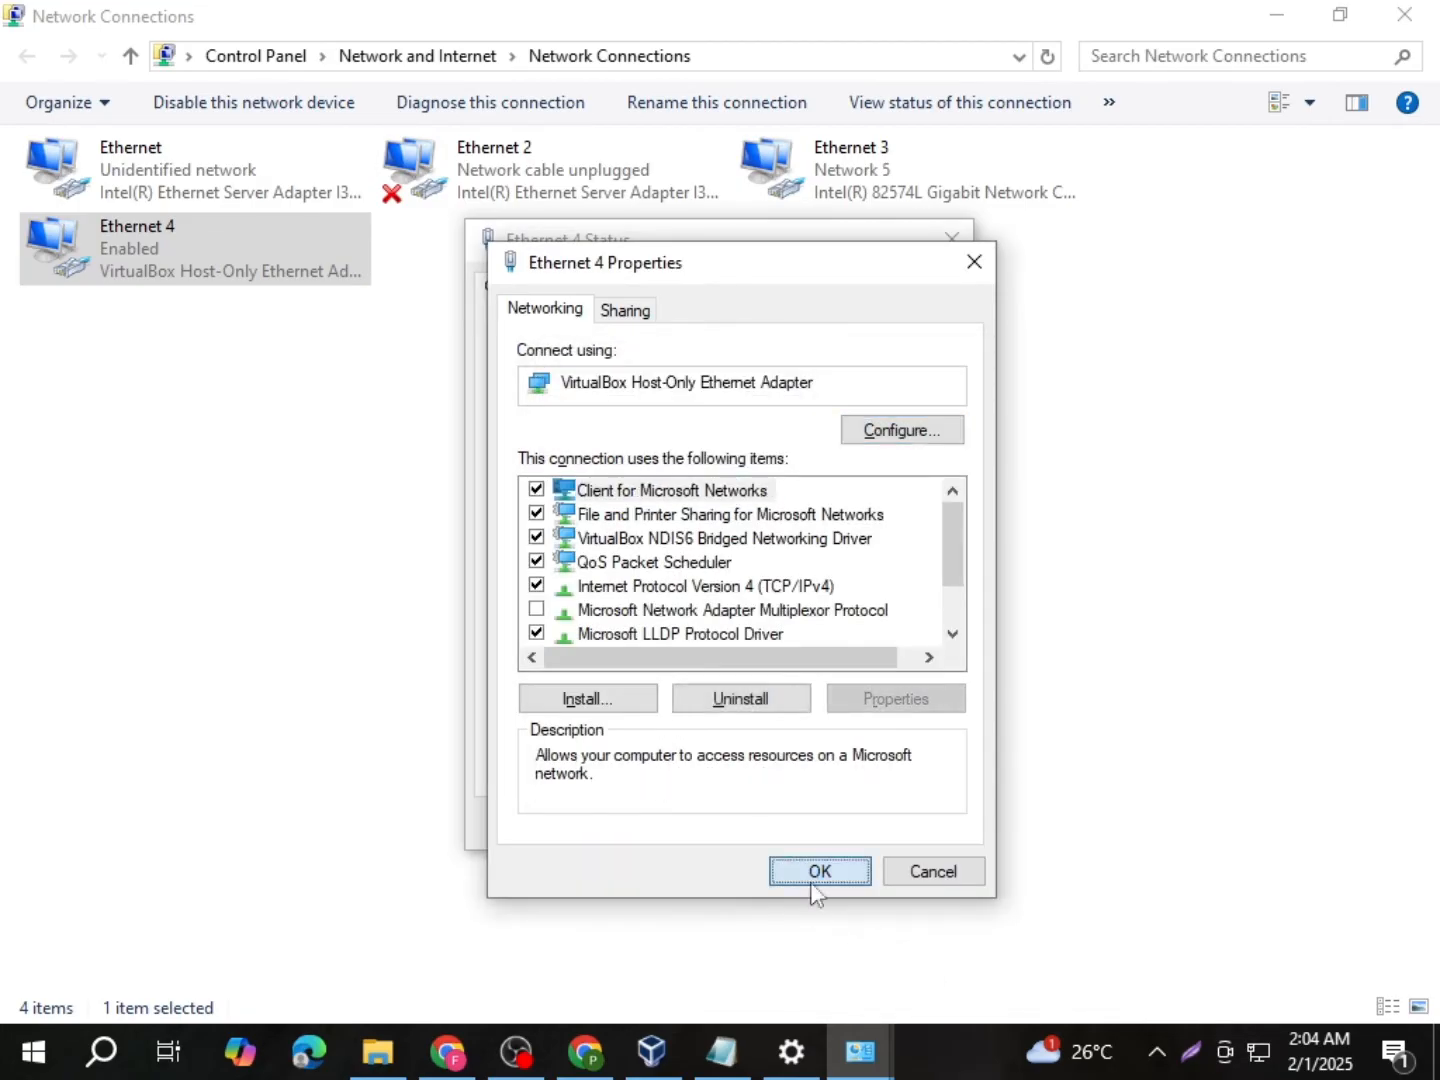
left_click(817, 872)
left_click(905, 831)
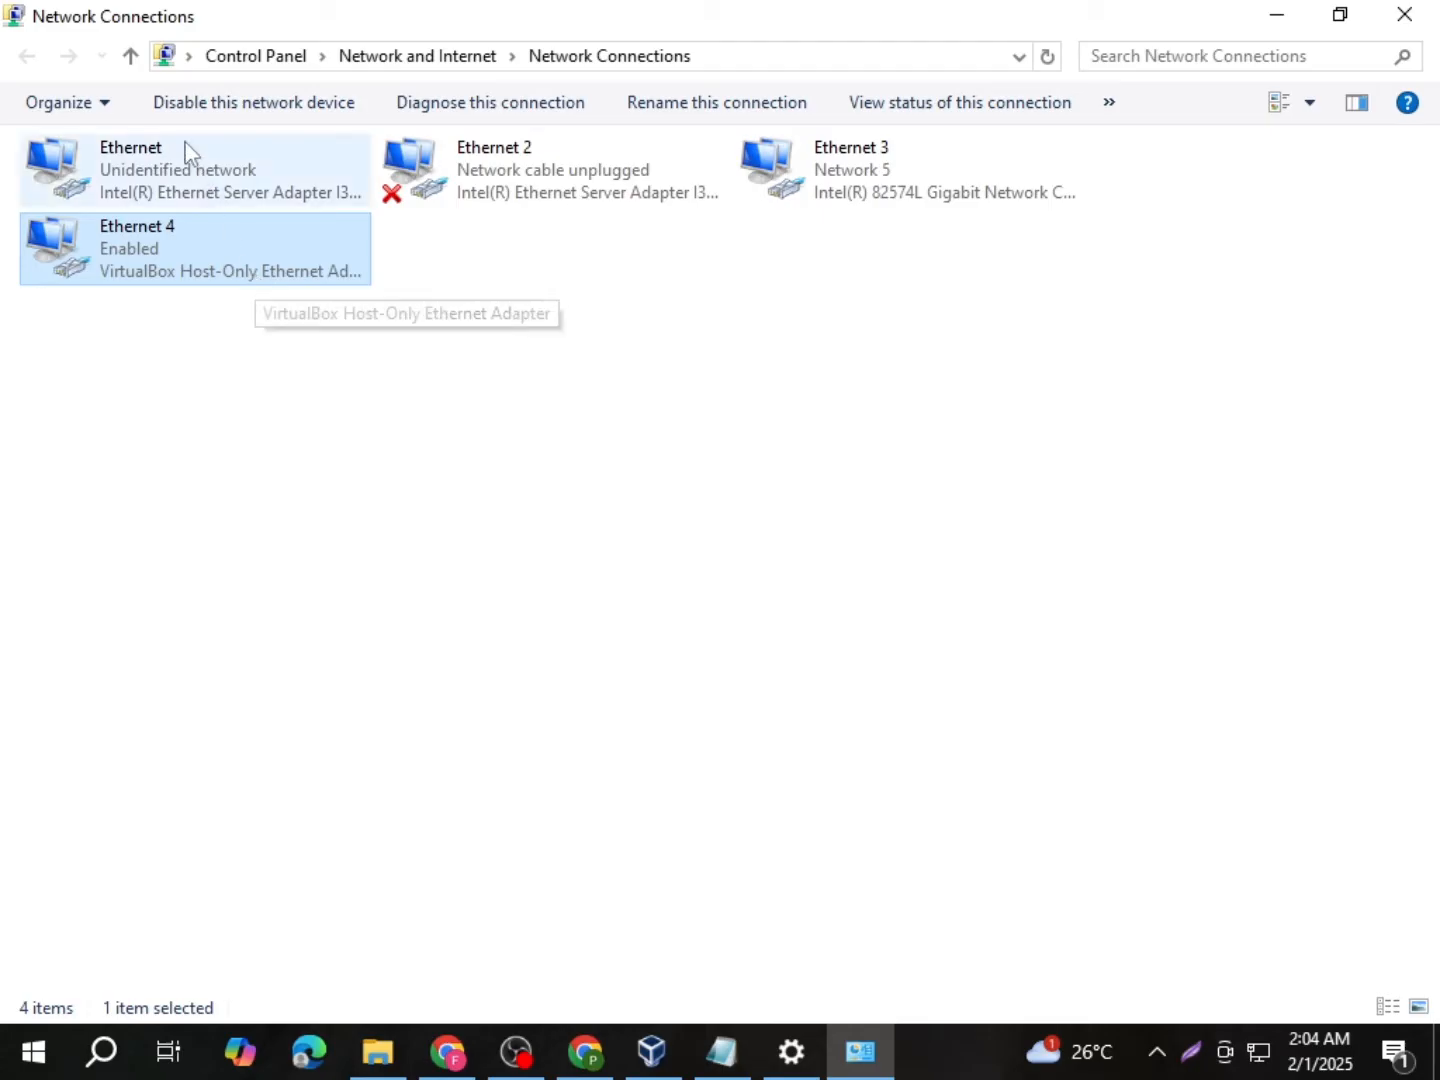
Step: Change the Ethernet connection's IPv4 address to 192.168.0.199, correcting a mistyped digit pair
double_click(203, 170)
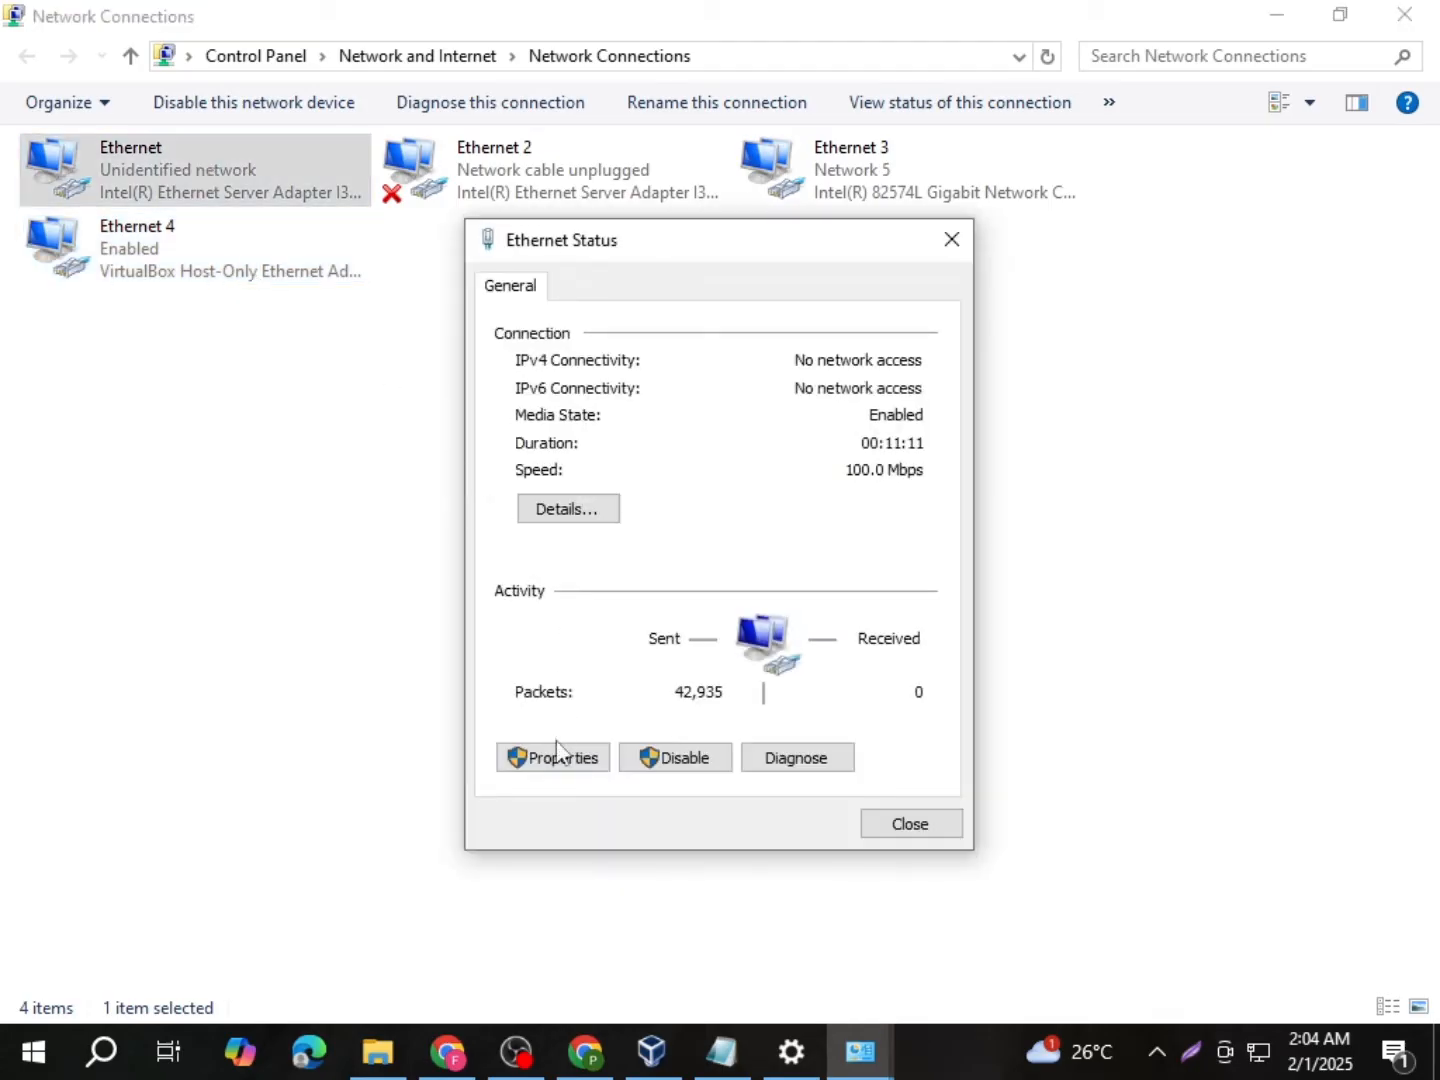
left_click(558, 755)
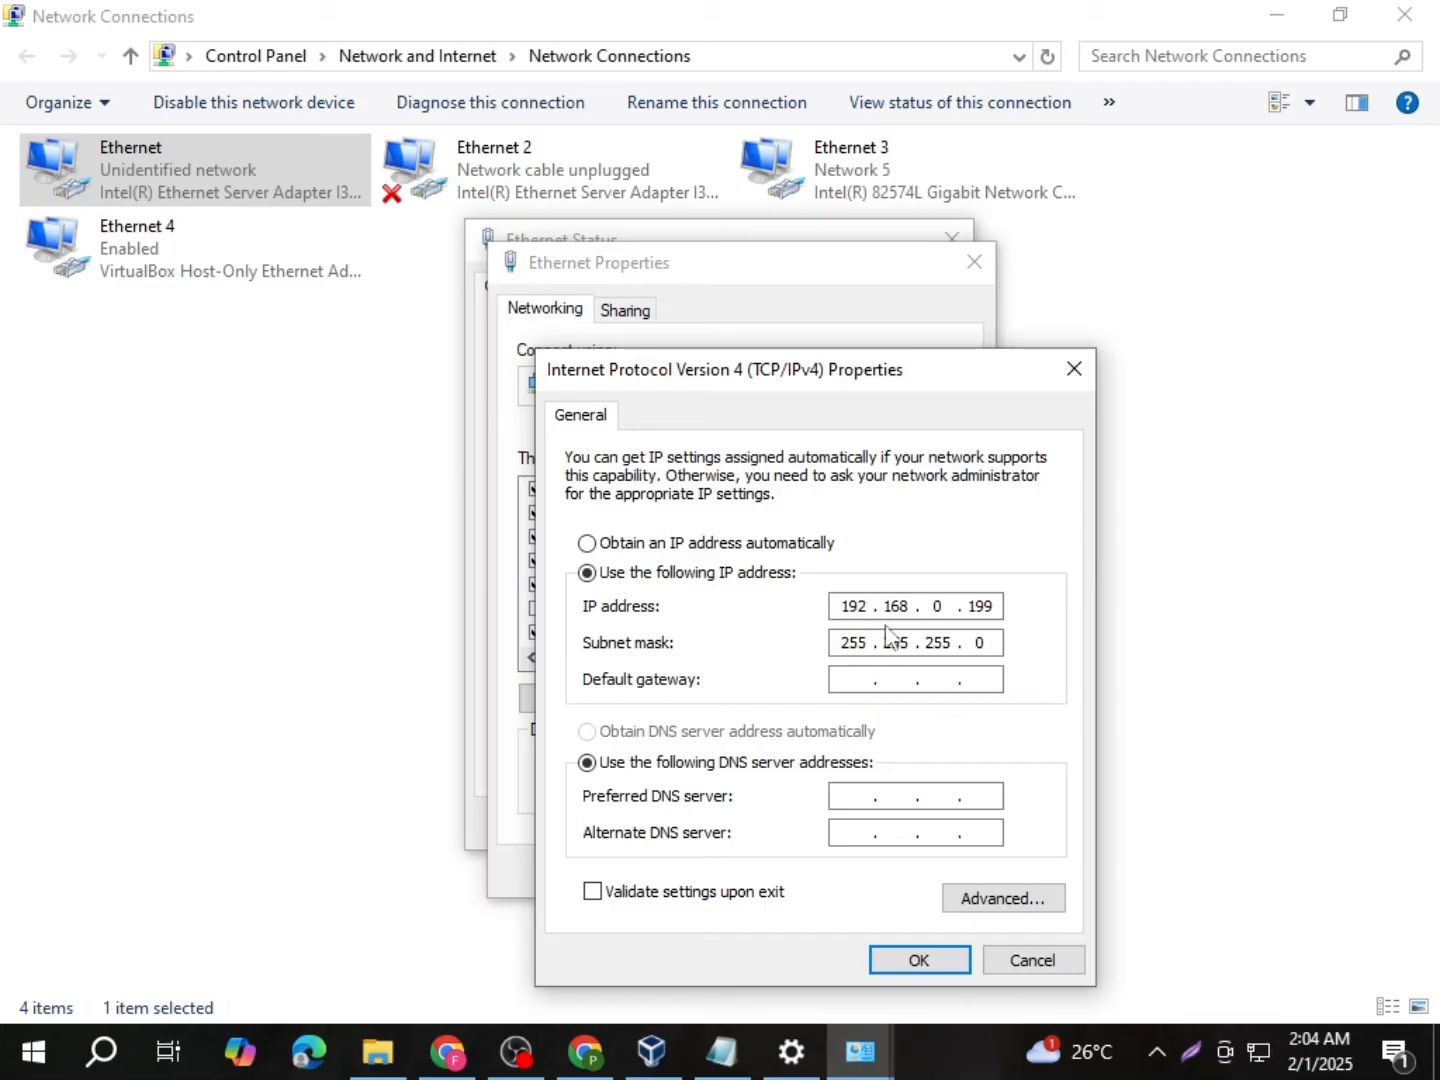
double_click(939, 606)
double_click(982, 606)
type("198")
left_click_drag(979, 606, 996, 607)
type("87")
left_click_drag(977, 607, 998, 607)
type("99")
Step: Confirm the IPv4 and Ethernet properties, close the status window, and return to NU_1 settings
left_click(919, 959)
left_click(827, 871)
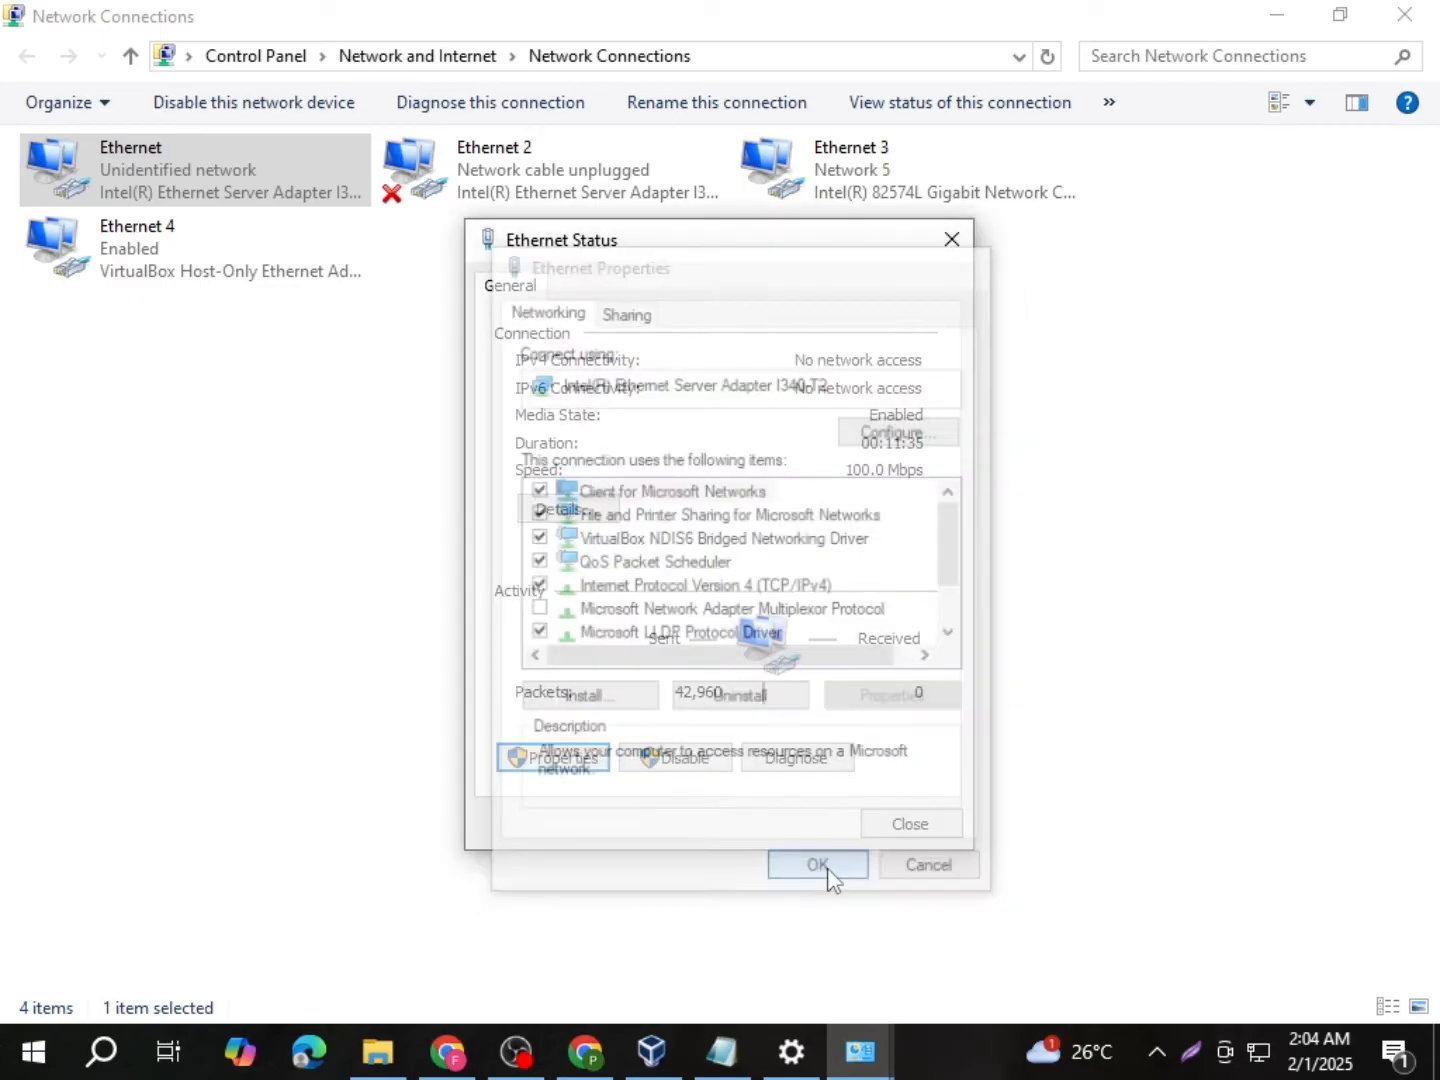
left_click(887, 830)
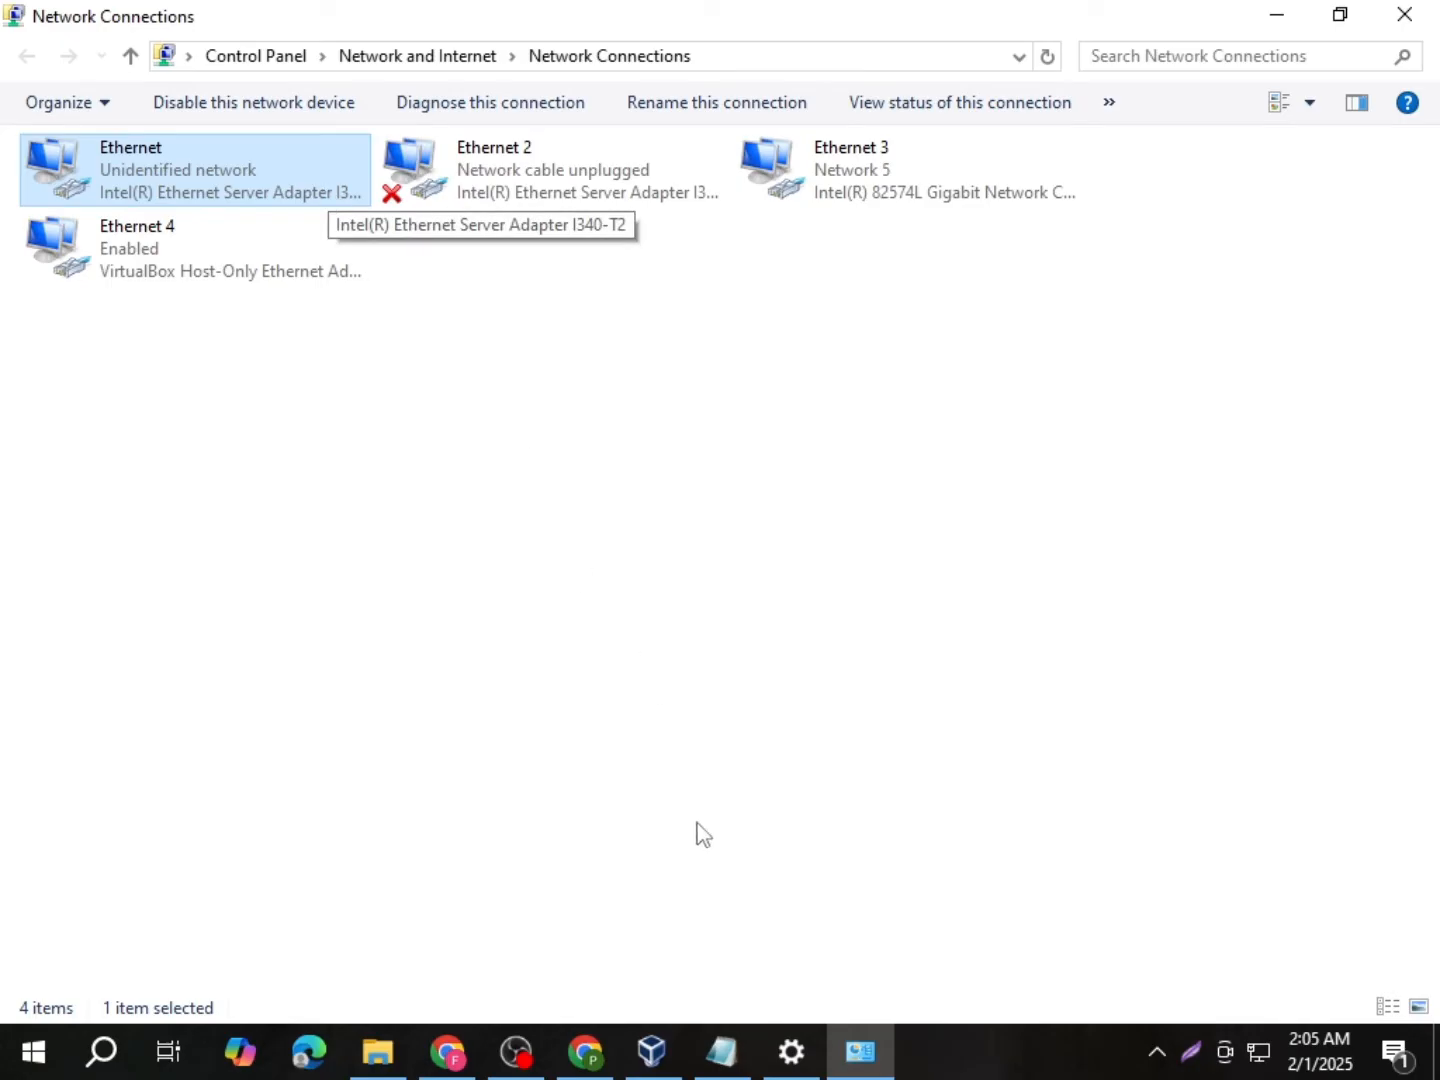
left_click(653, 1057)
Step: Bridge Adapter 2 to the Intel I340-T2 with promiscuous mode Allow All, save, and start NU_1
left_click(727, 405)
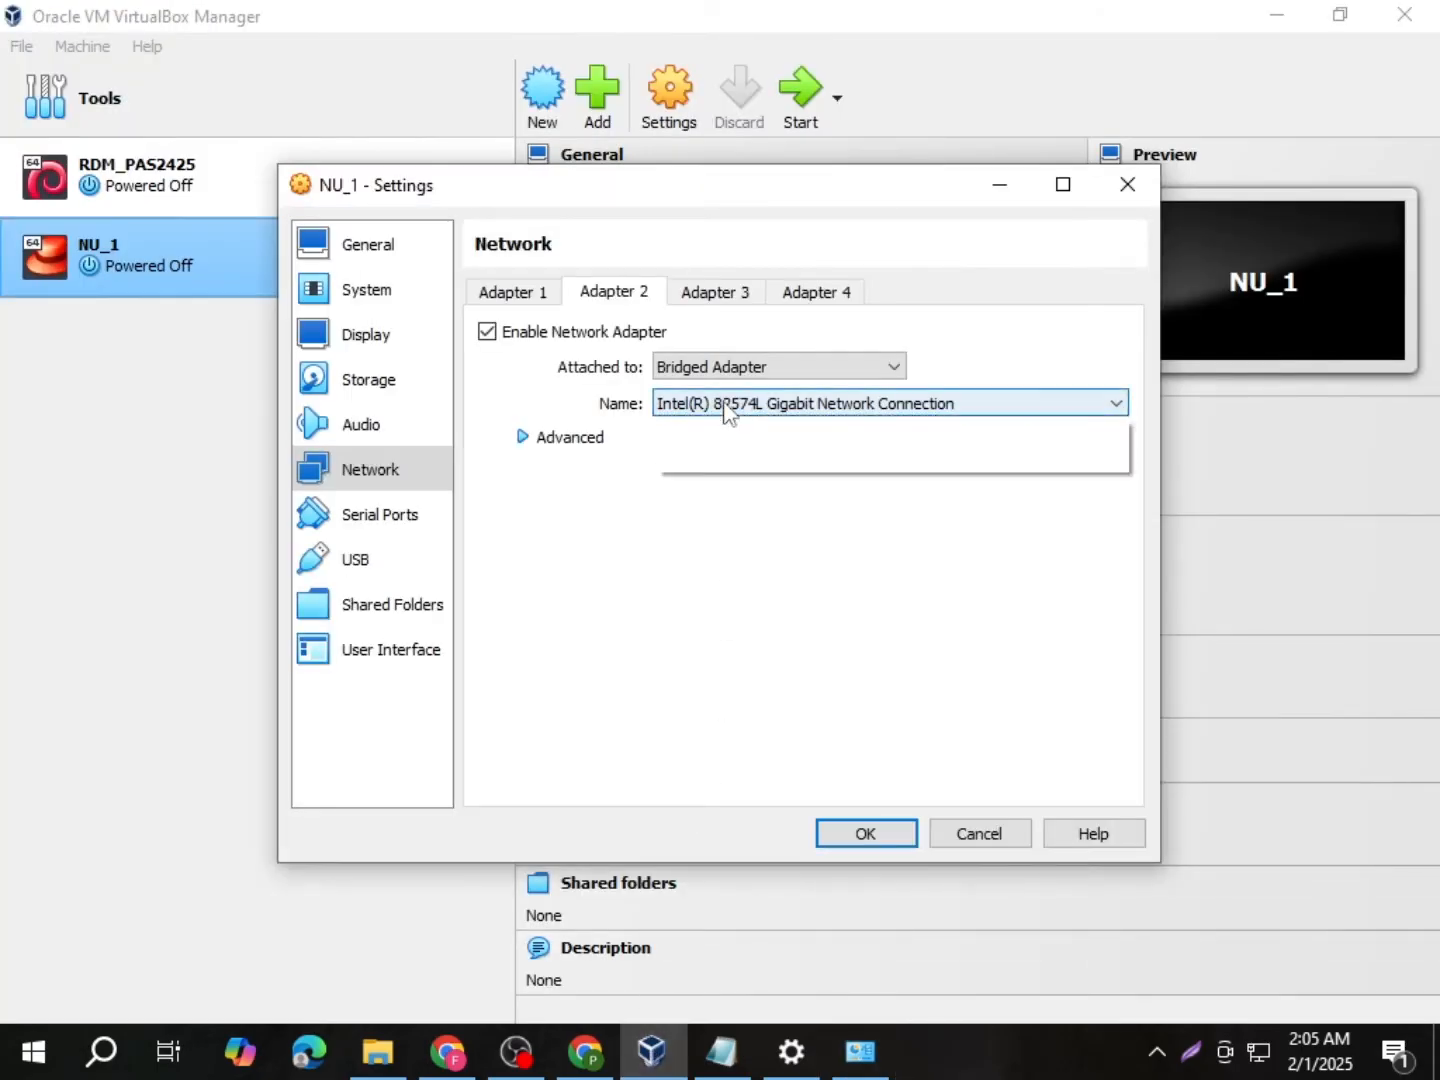
left_click(796, 446)
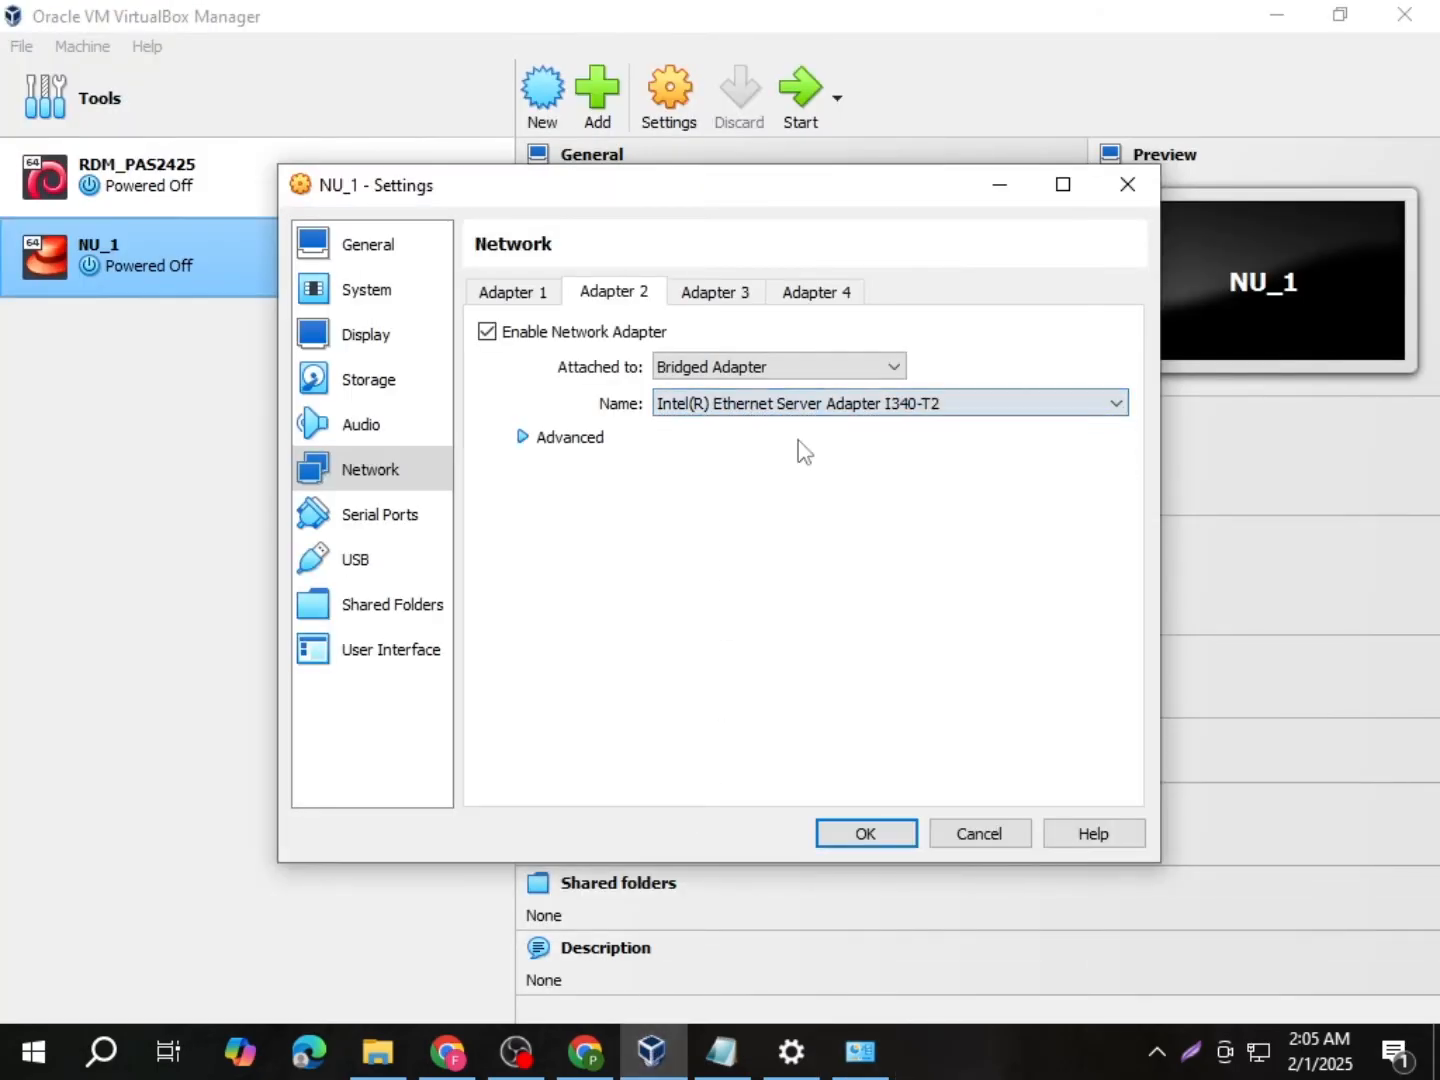
left_click(527, 442)
left_click(742, 519)
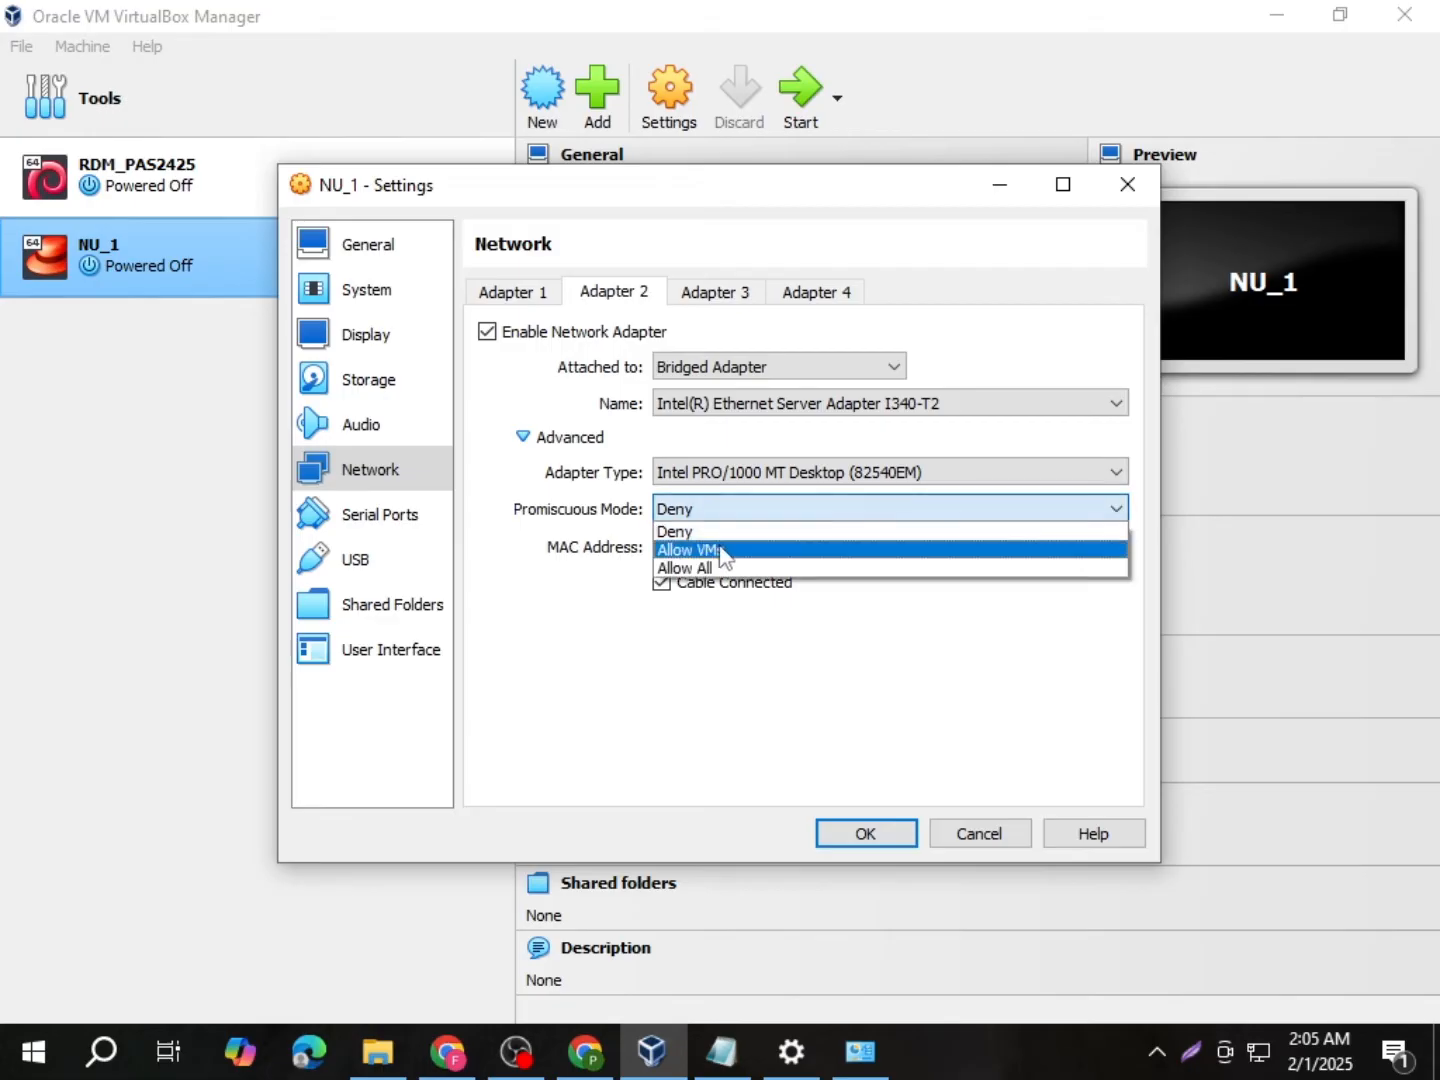
left_click(716, 570)
left_click(878, 832)
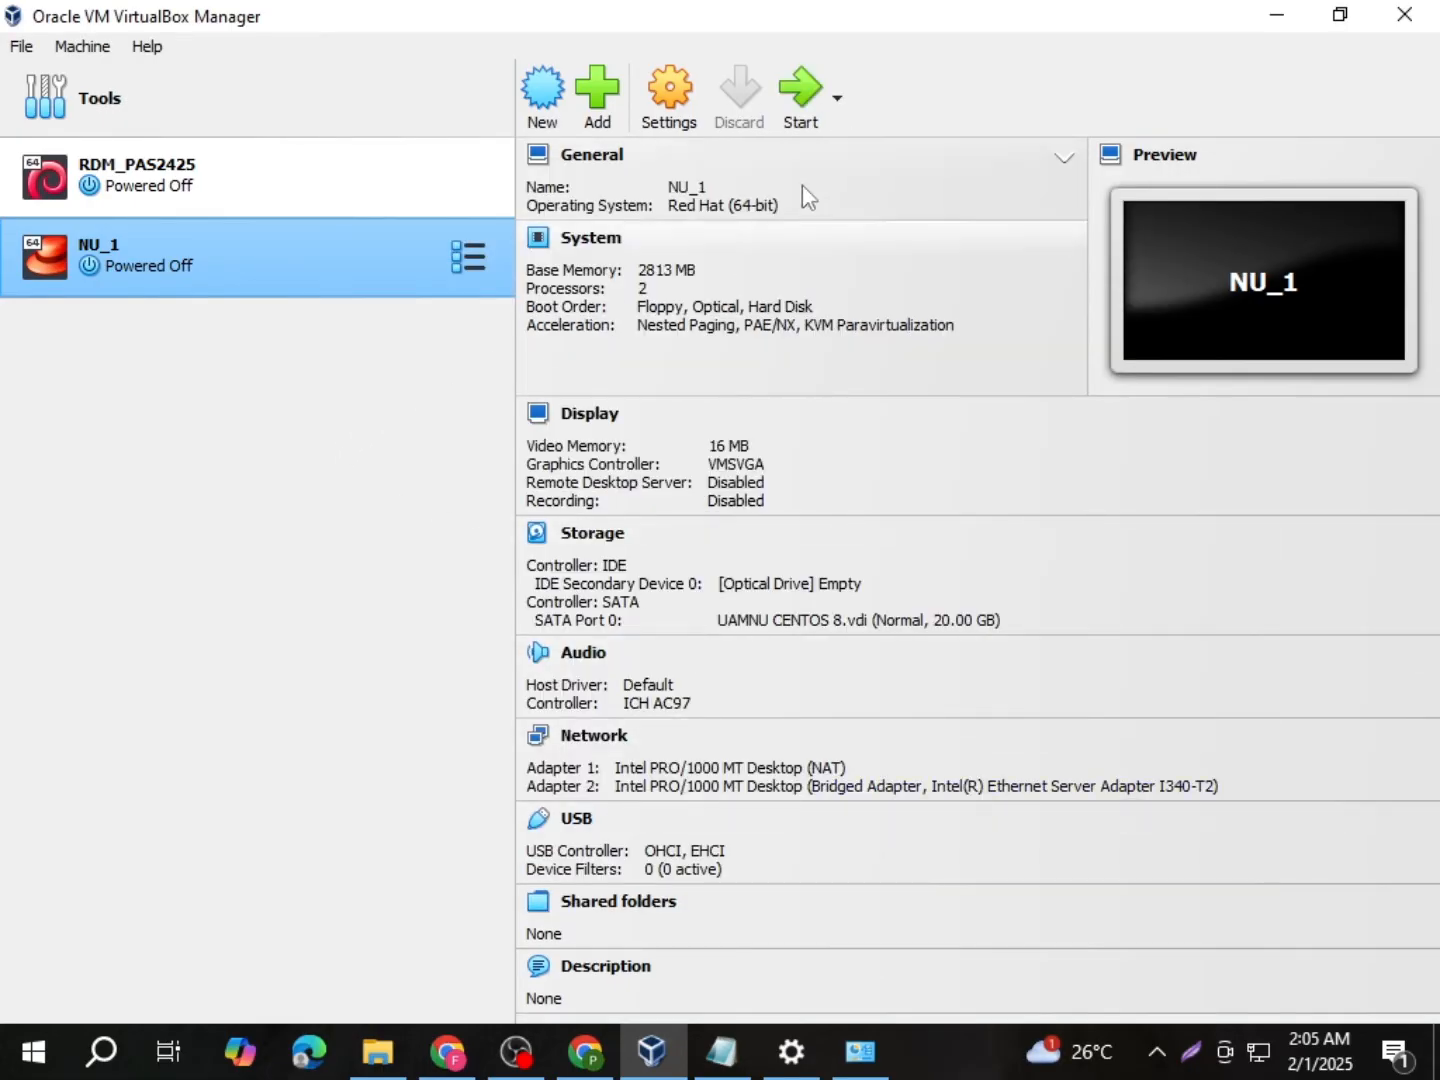
left_click(801, 95)
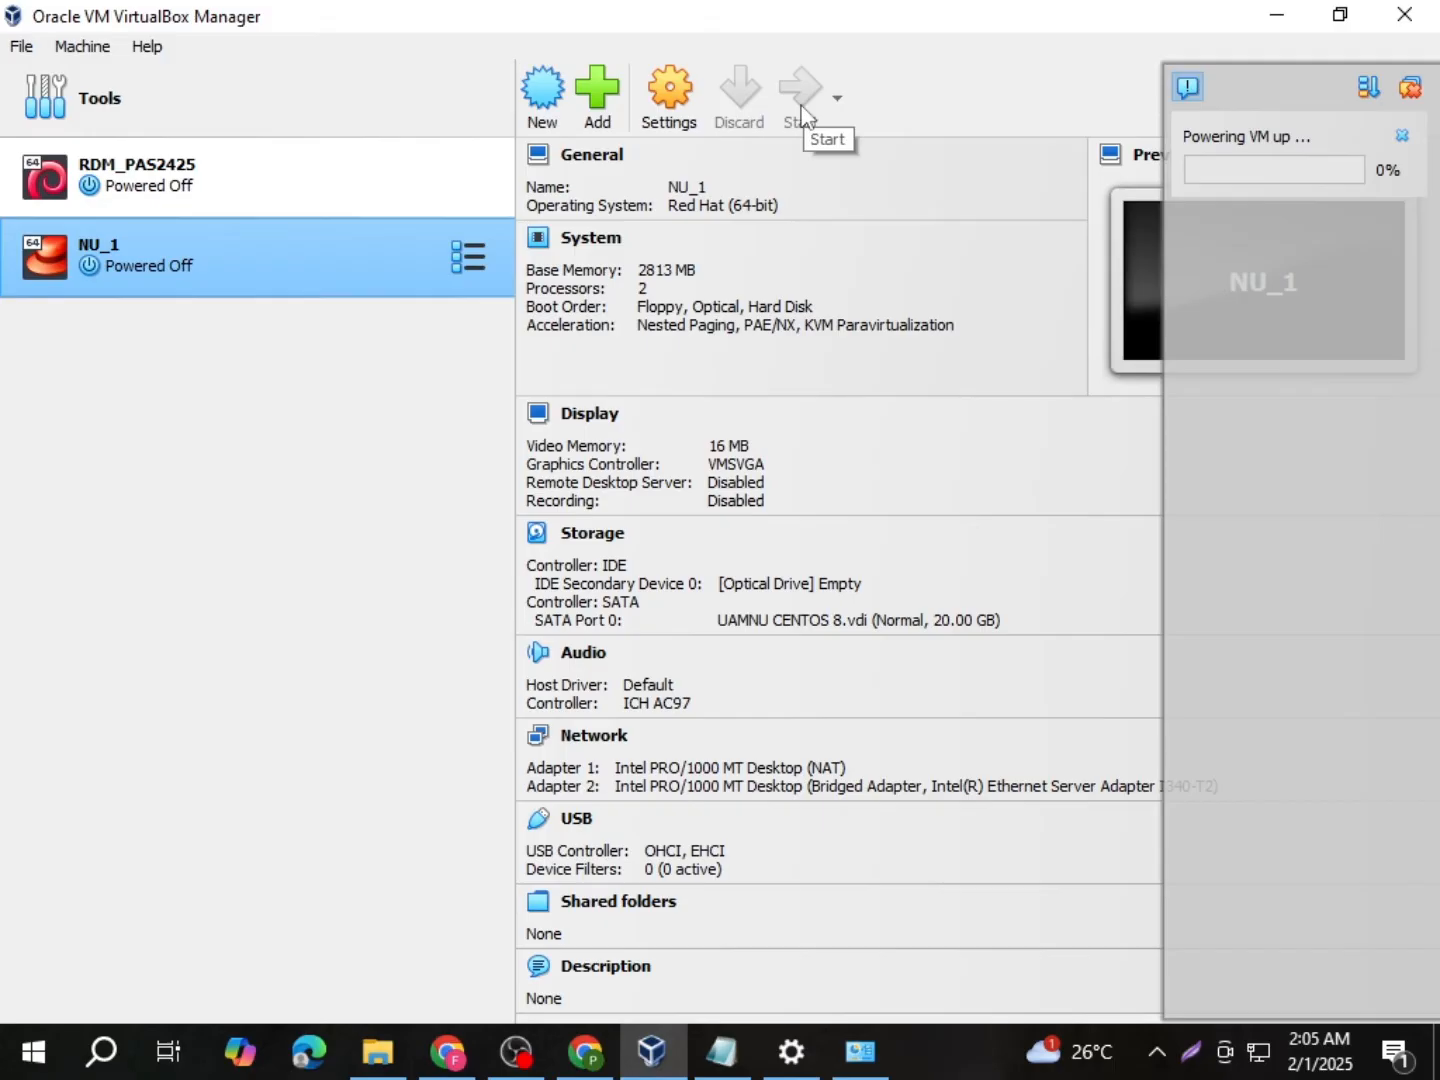
Step: Replace the old Notepad notes with 'Akses ke server' and the address 192.168.0.100
left_click(720, 1050)
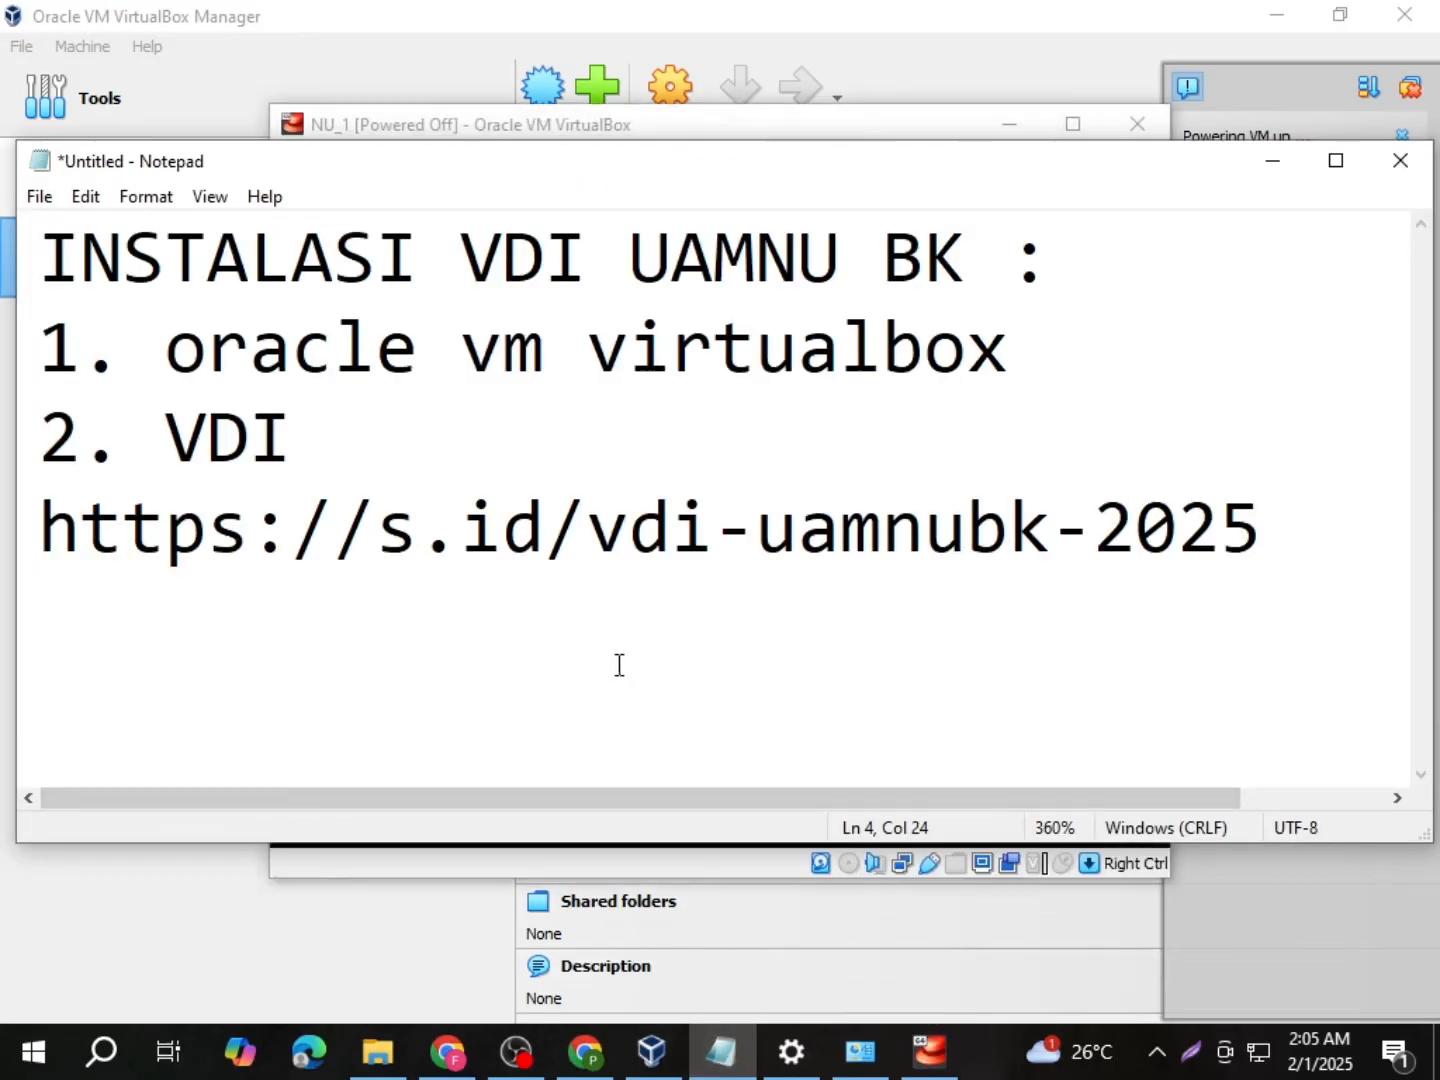
left_click(250, 536)
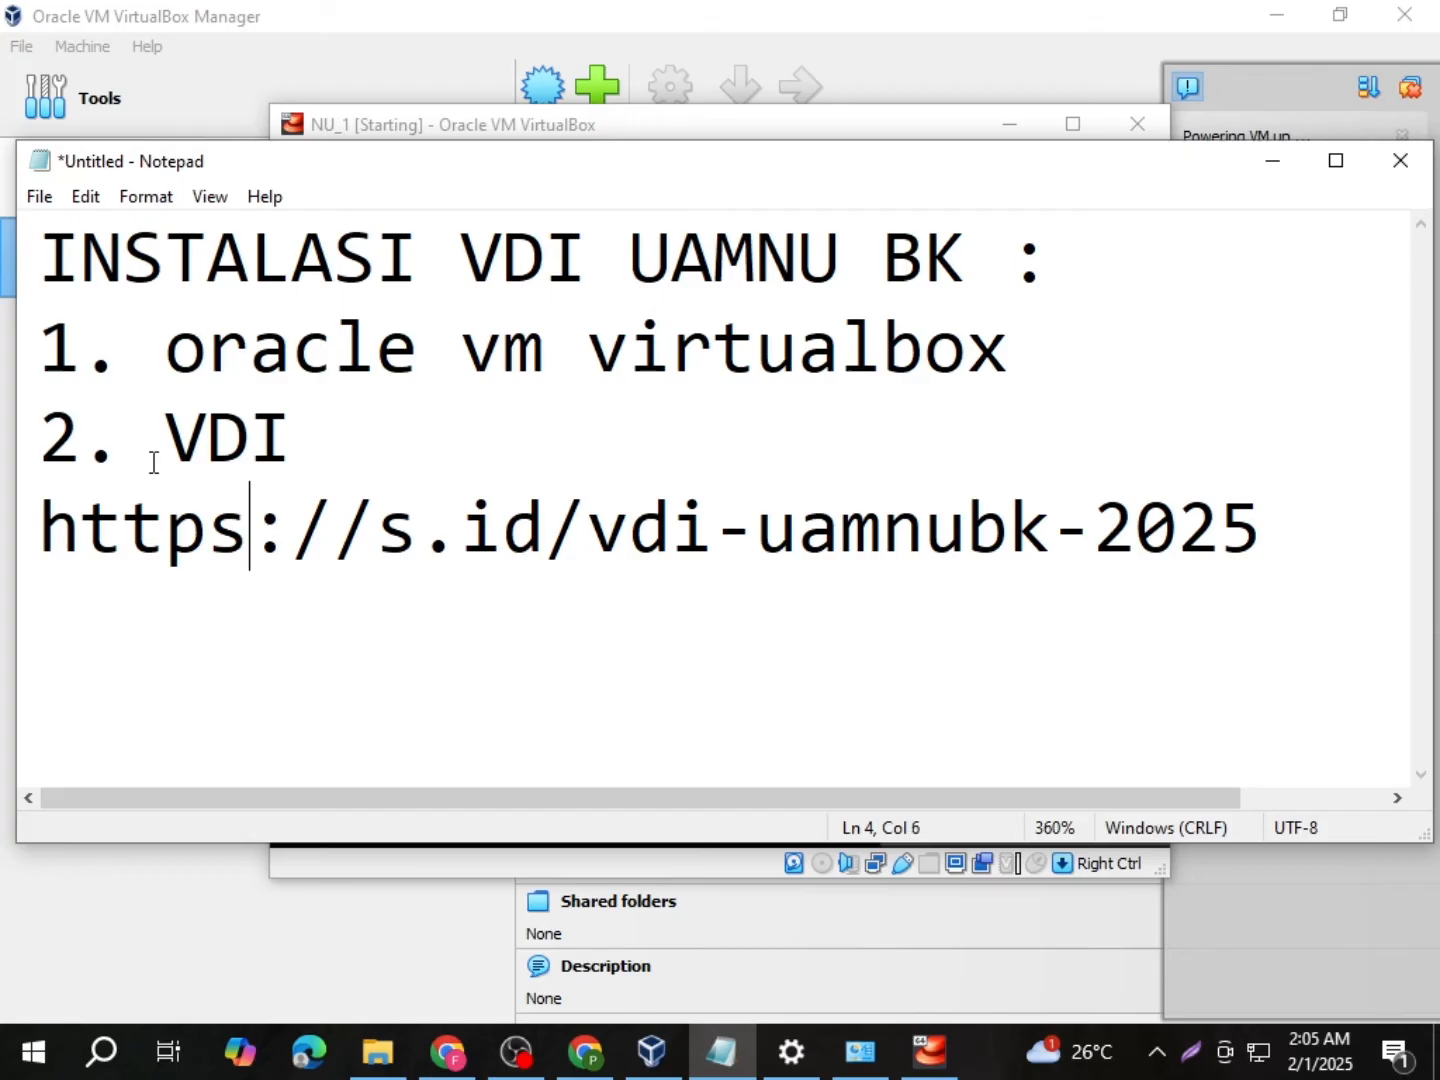
left_click(52, 256)
left_click_drag(52, 257, 1283, 611)
type("Akse")
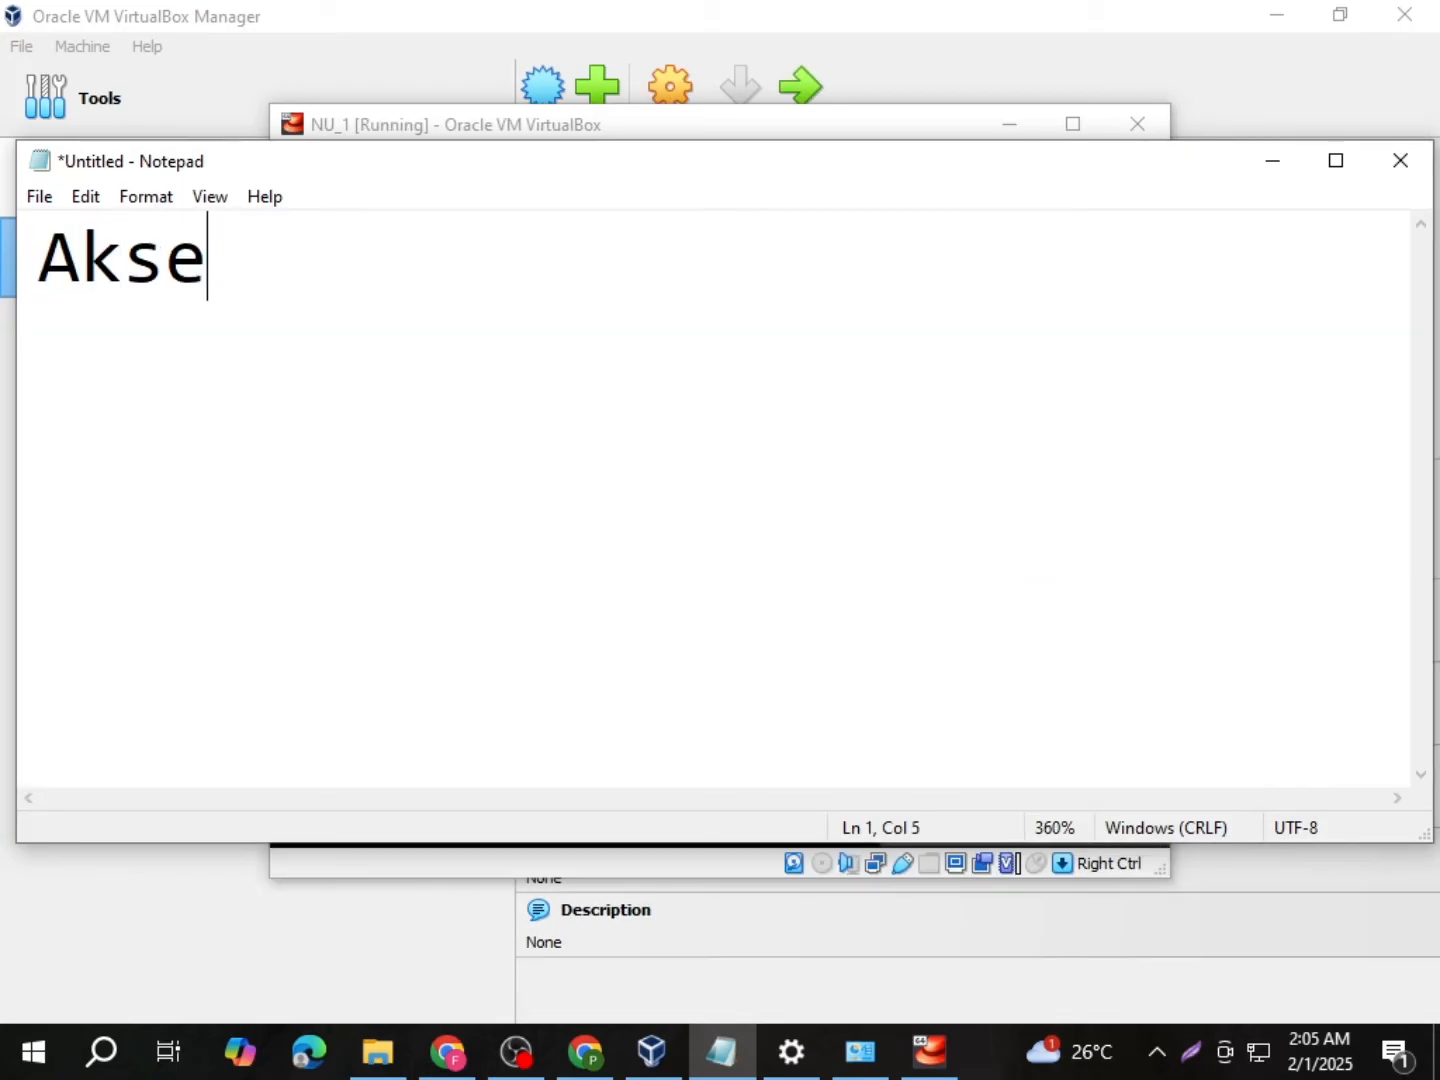
type("s ke")
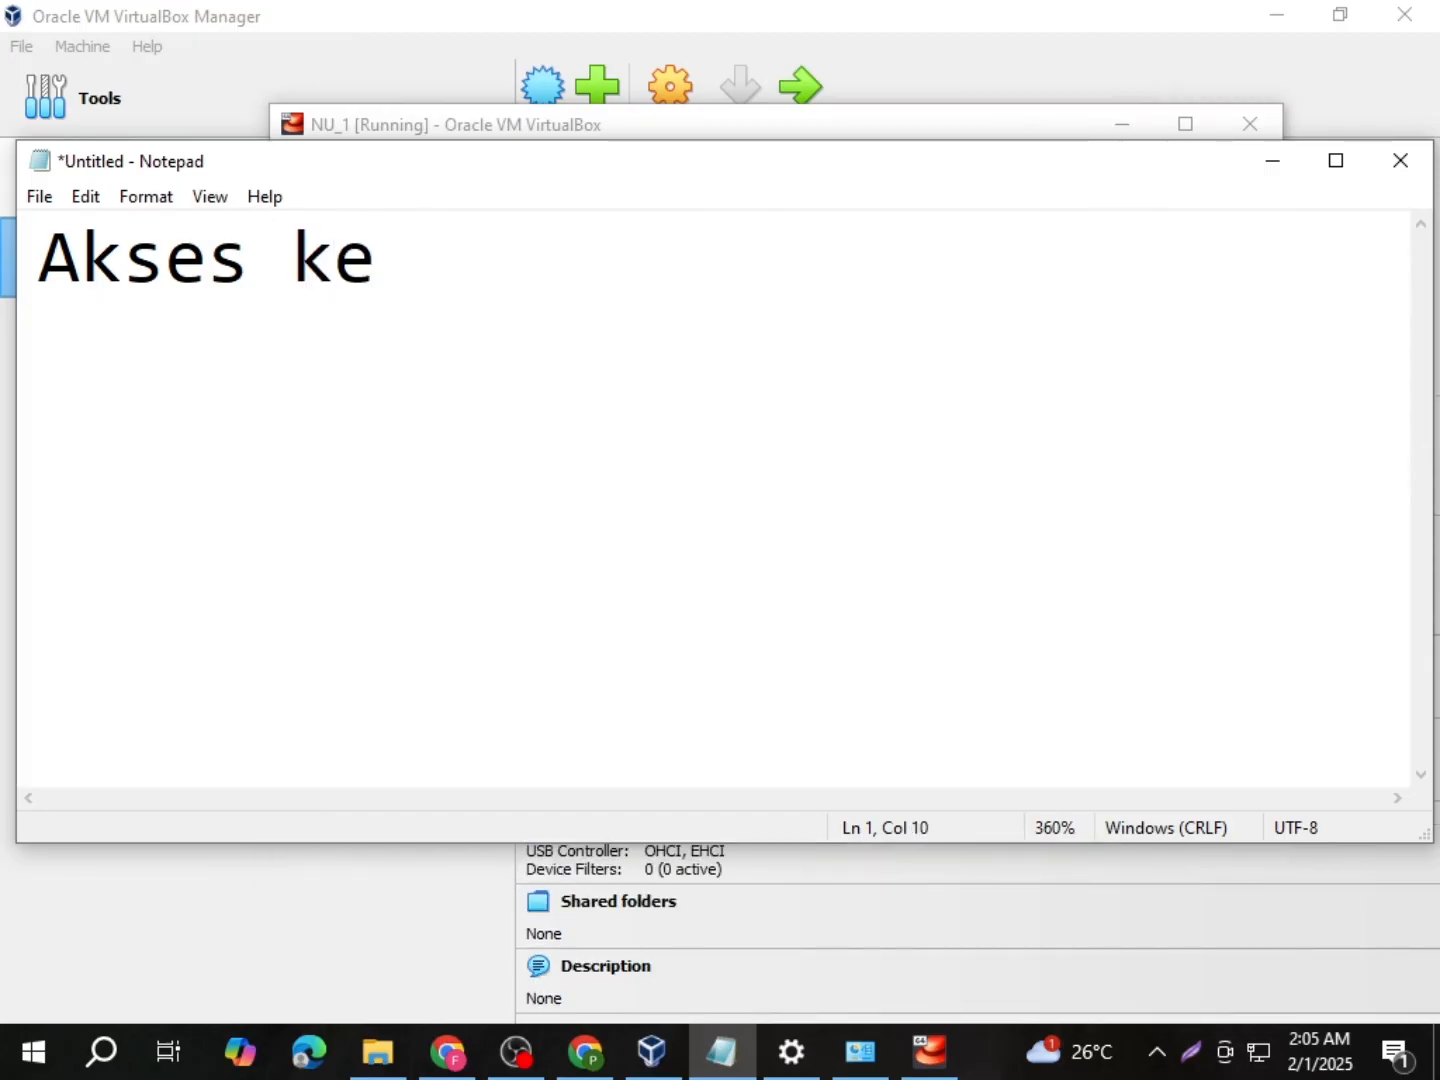
type(" server")
key("Return")
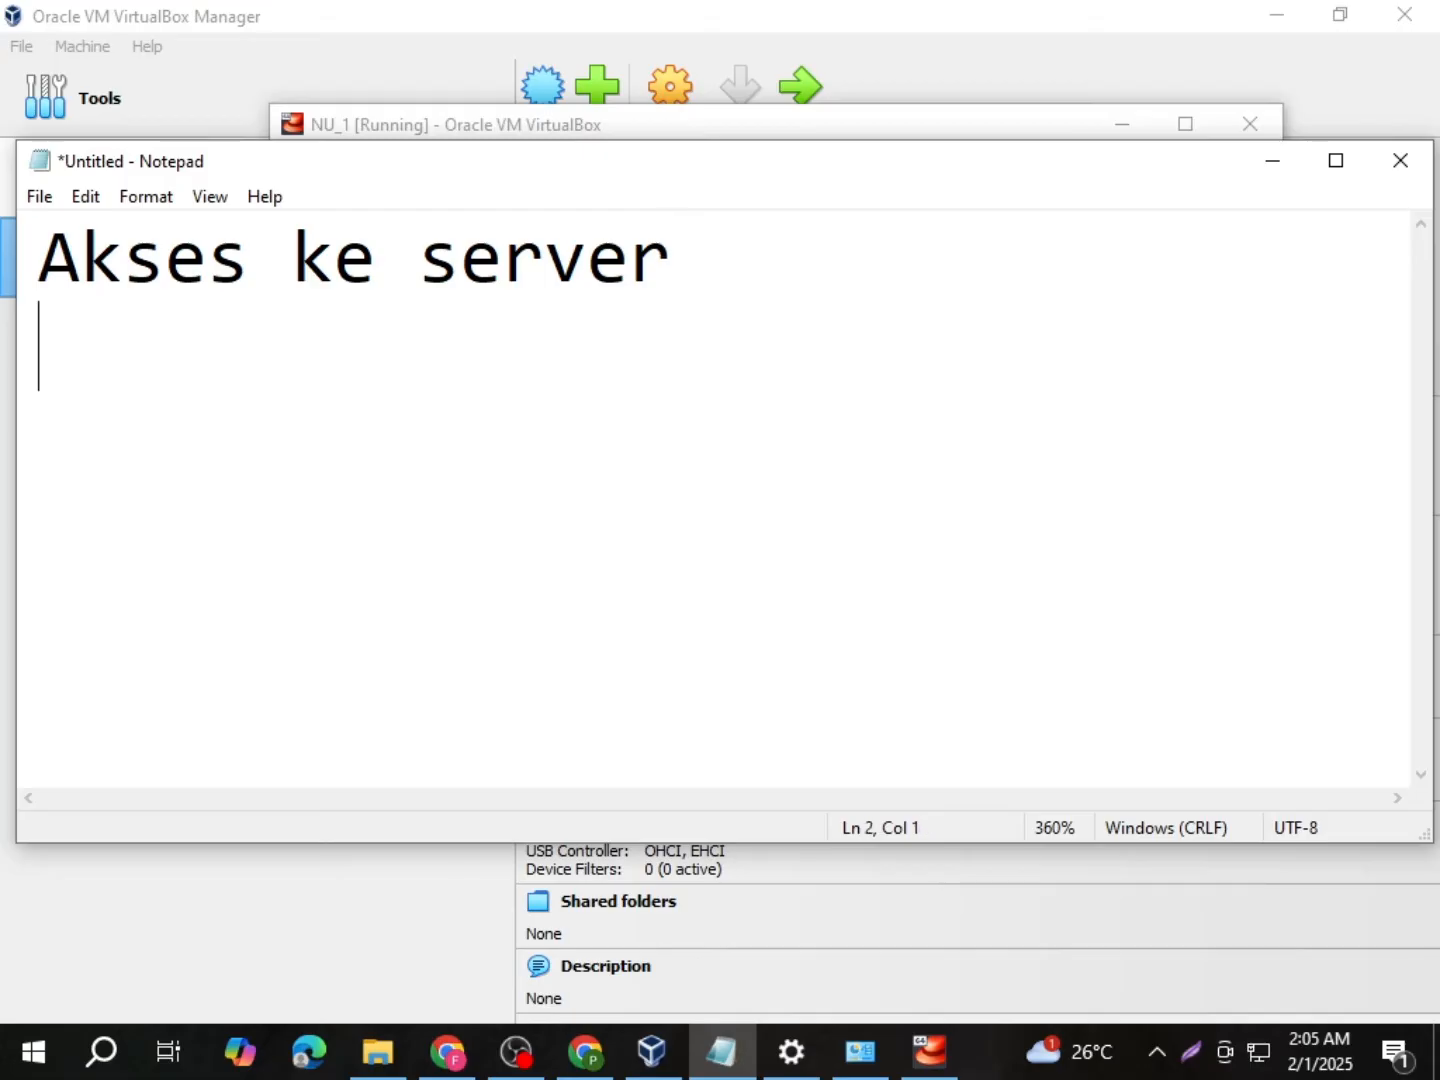
type("192")
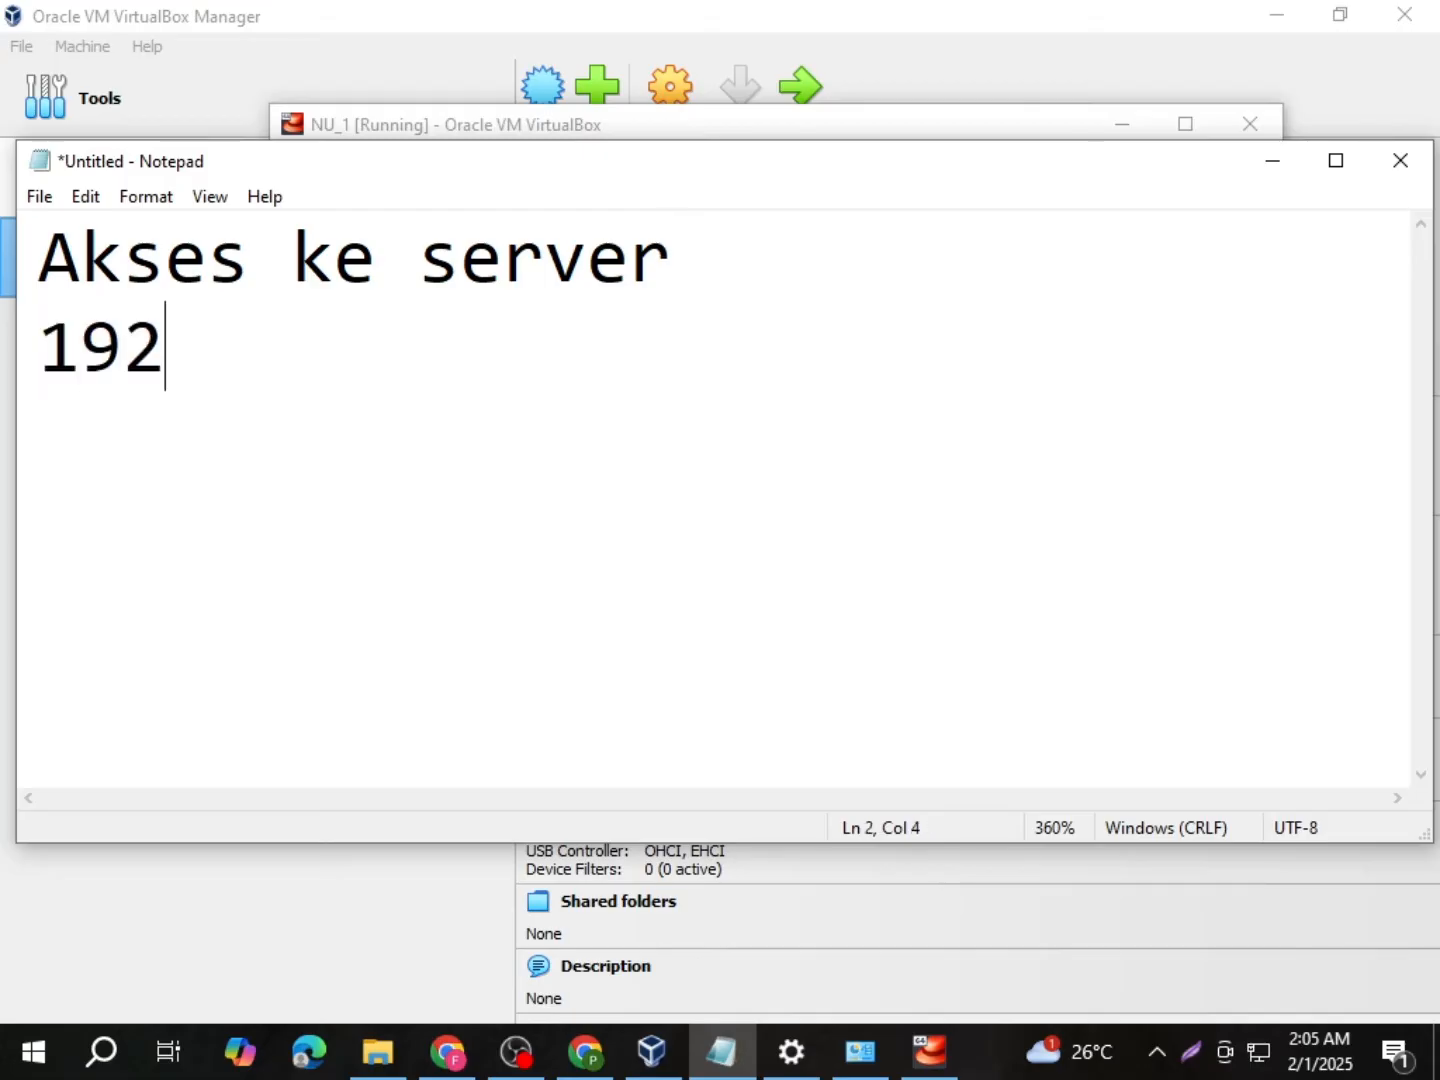
type(".16")
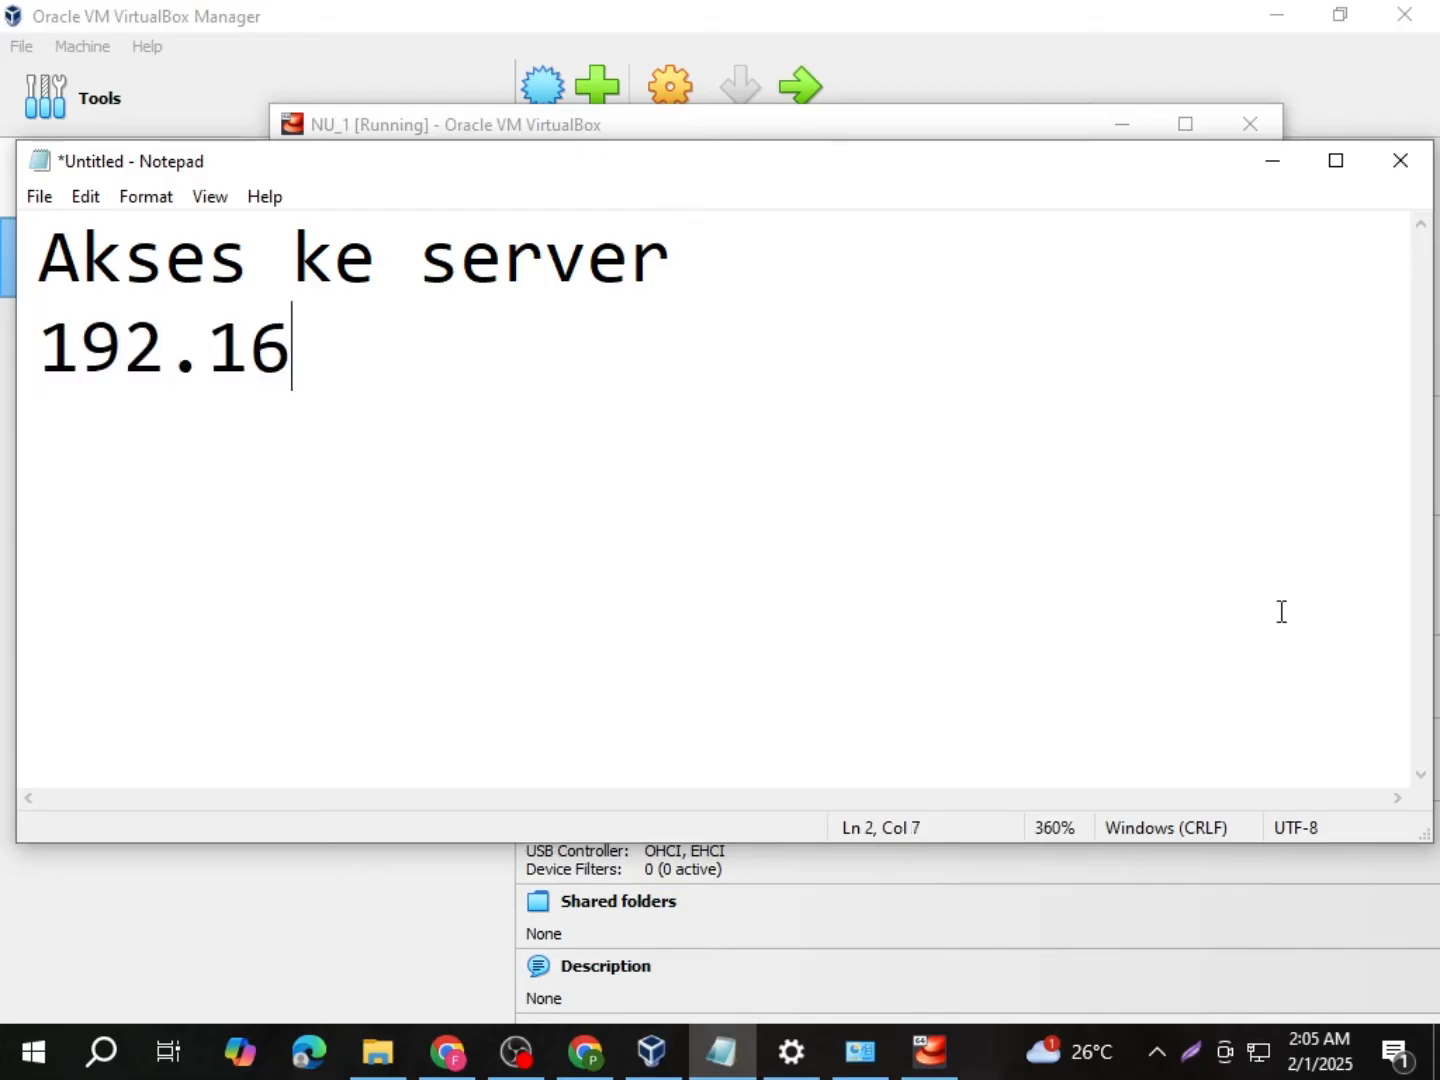
type("8.0.1")
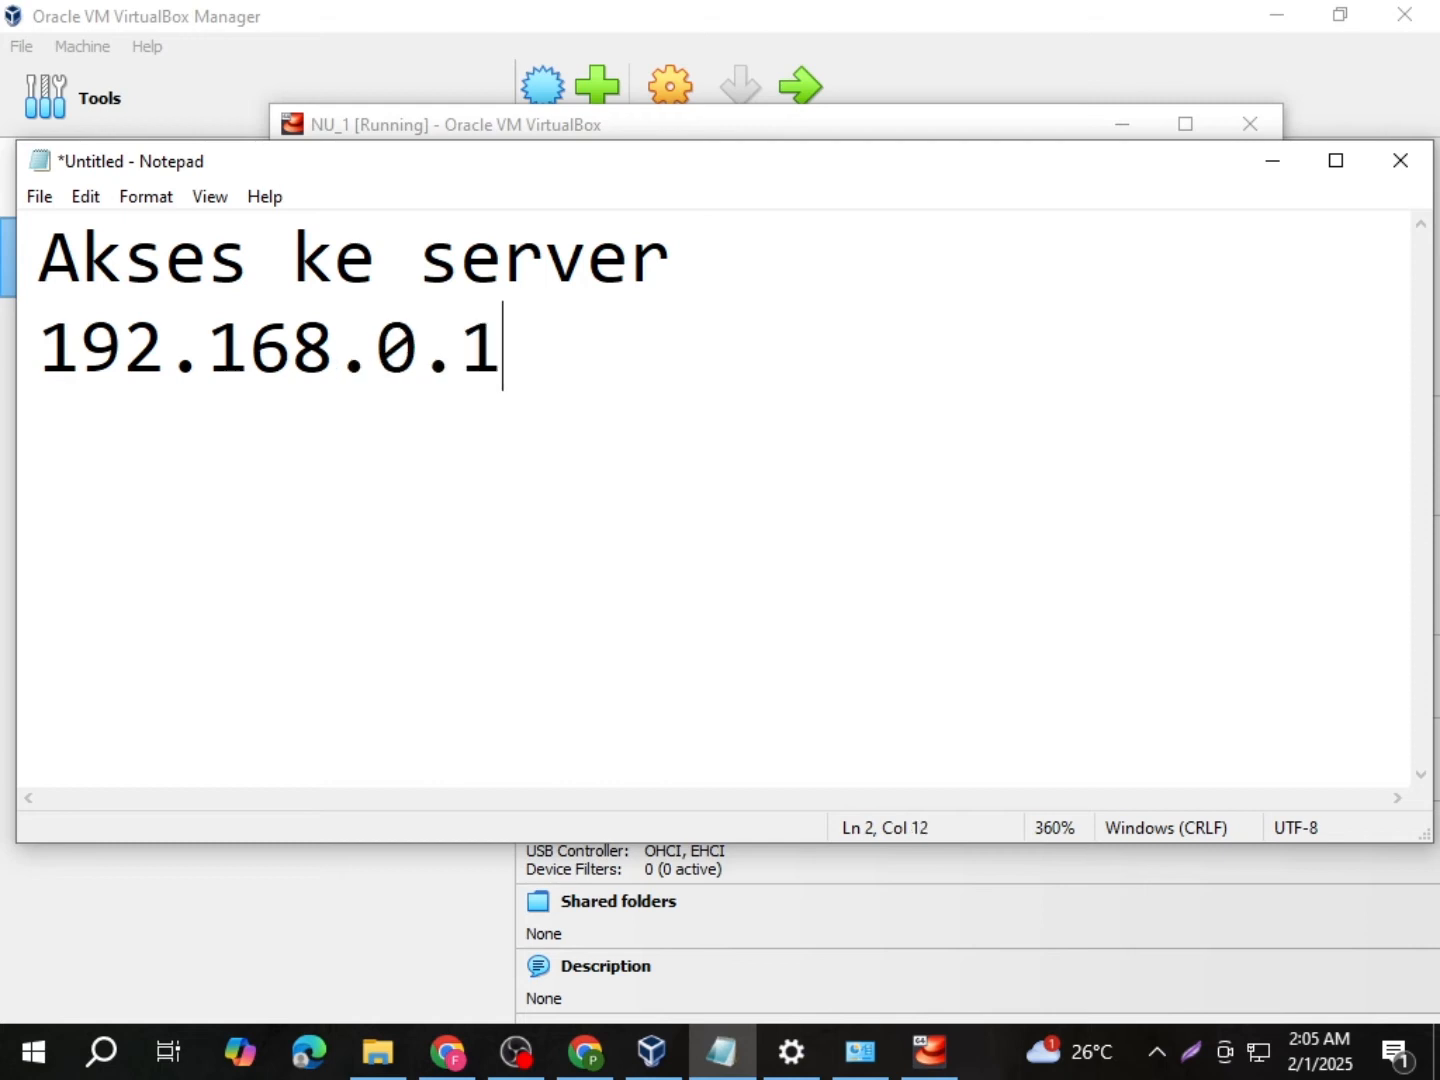
type("00")
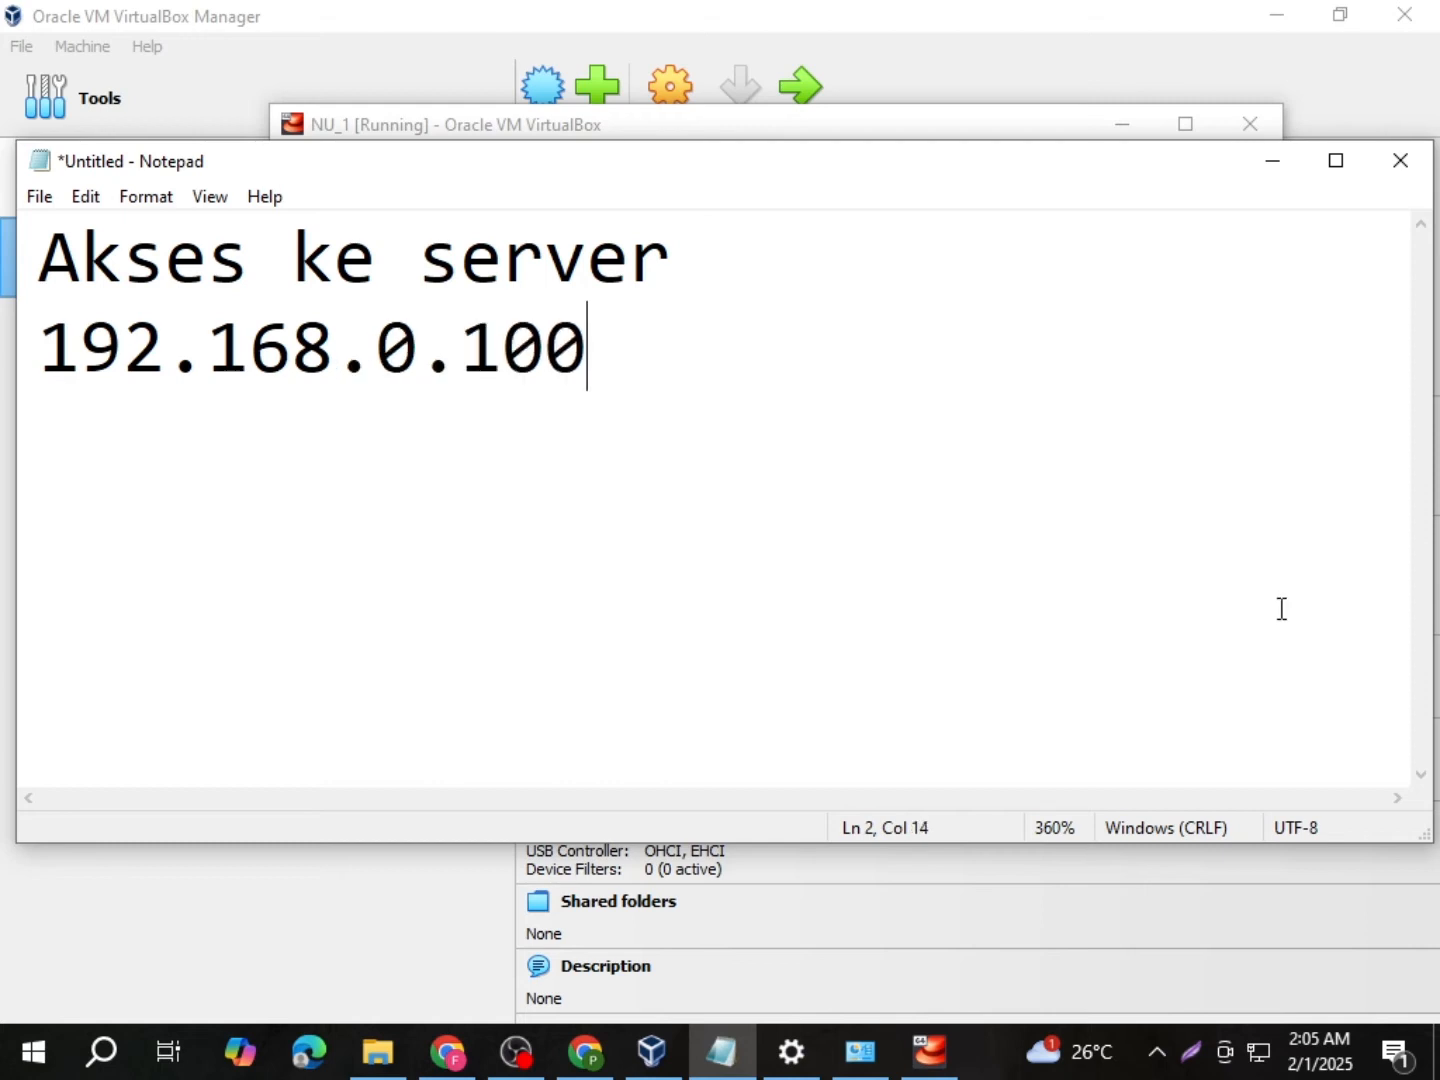
Step: Append '/client' to the first line, add the server user and password lines, then minimize Notepad
left_click(773, 286)
type("/client")
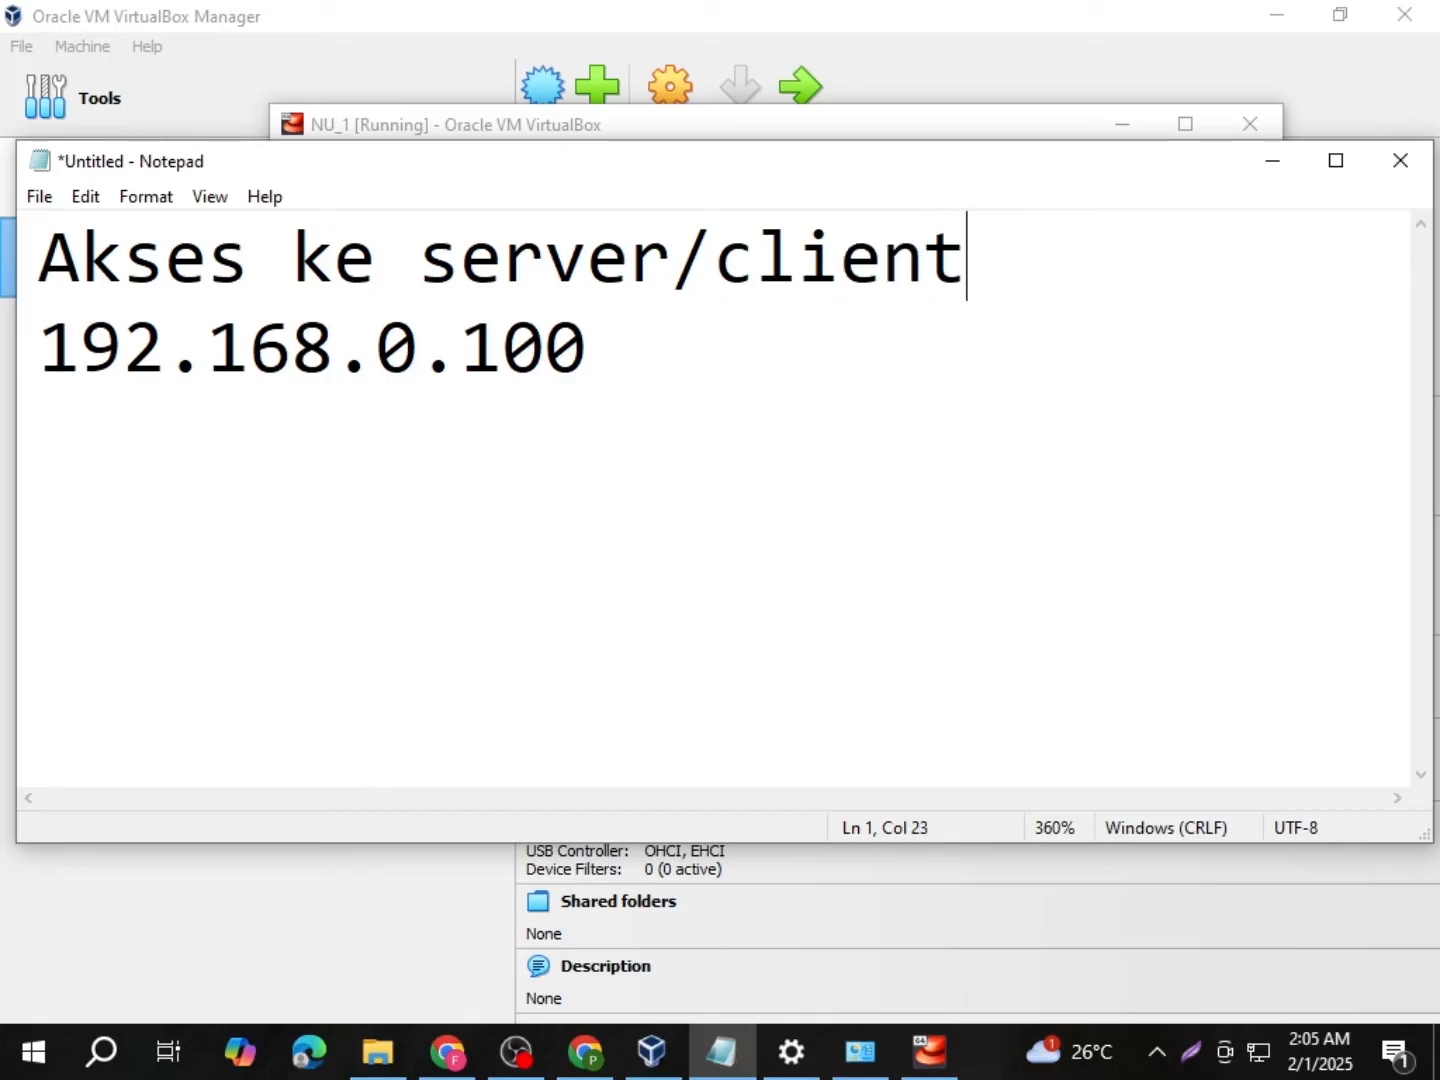
left_click(594, 384)
key("Return")
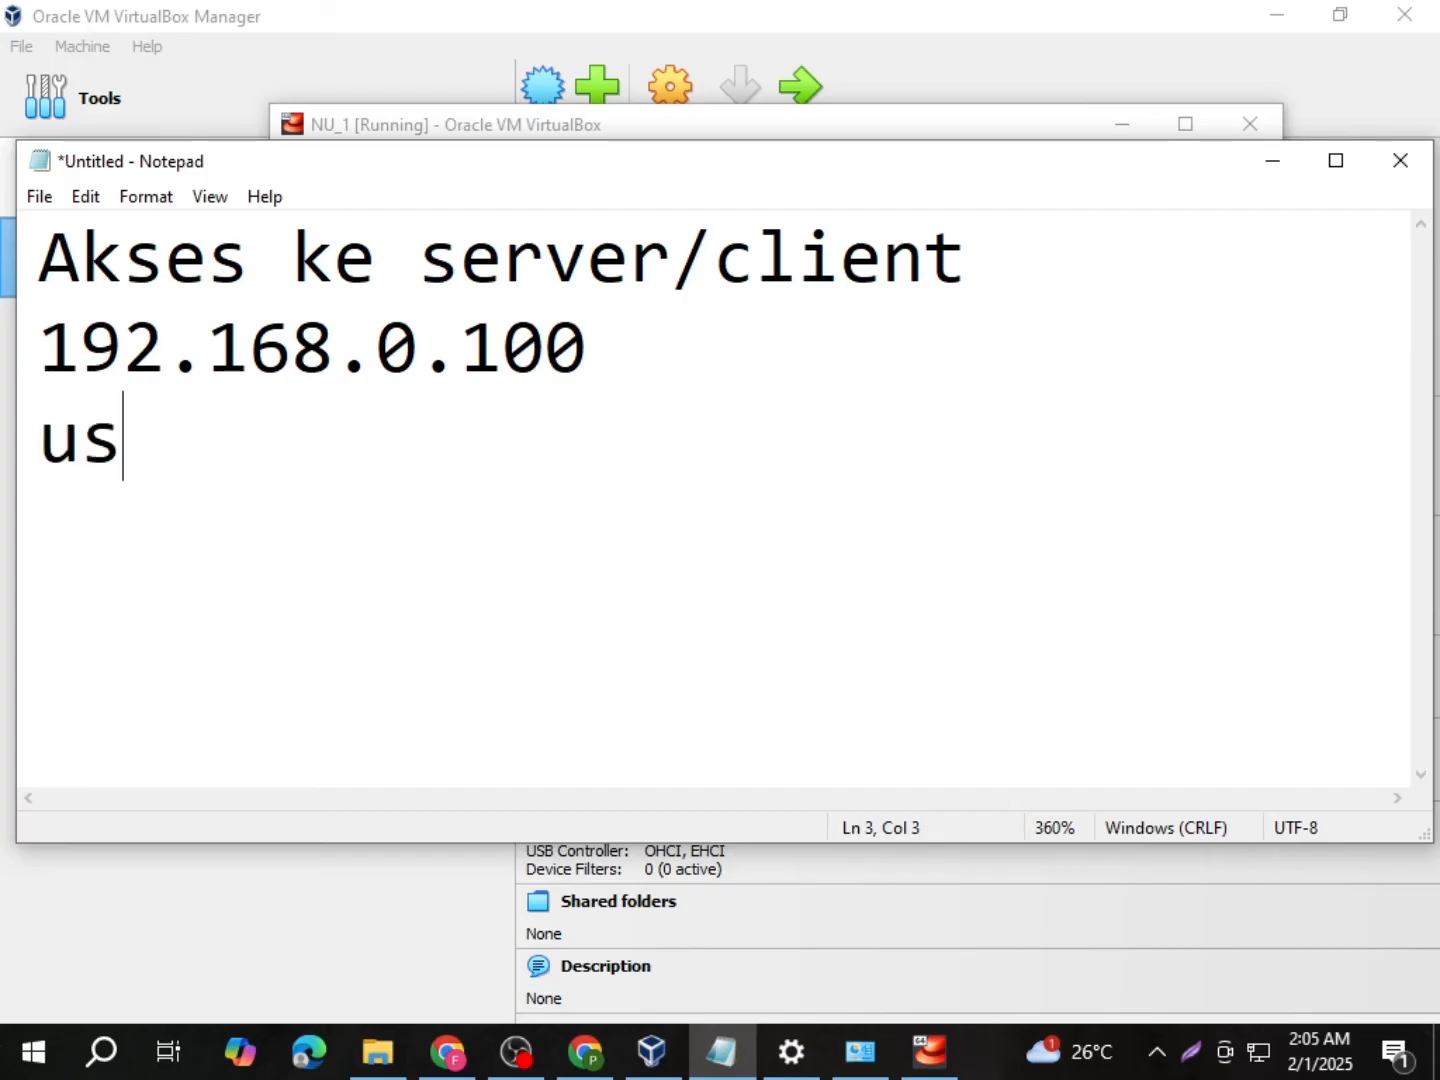
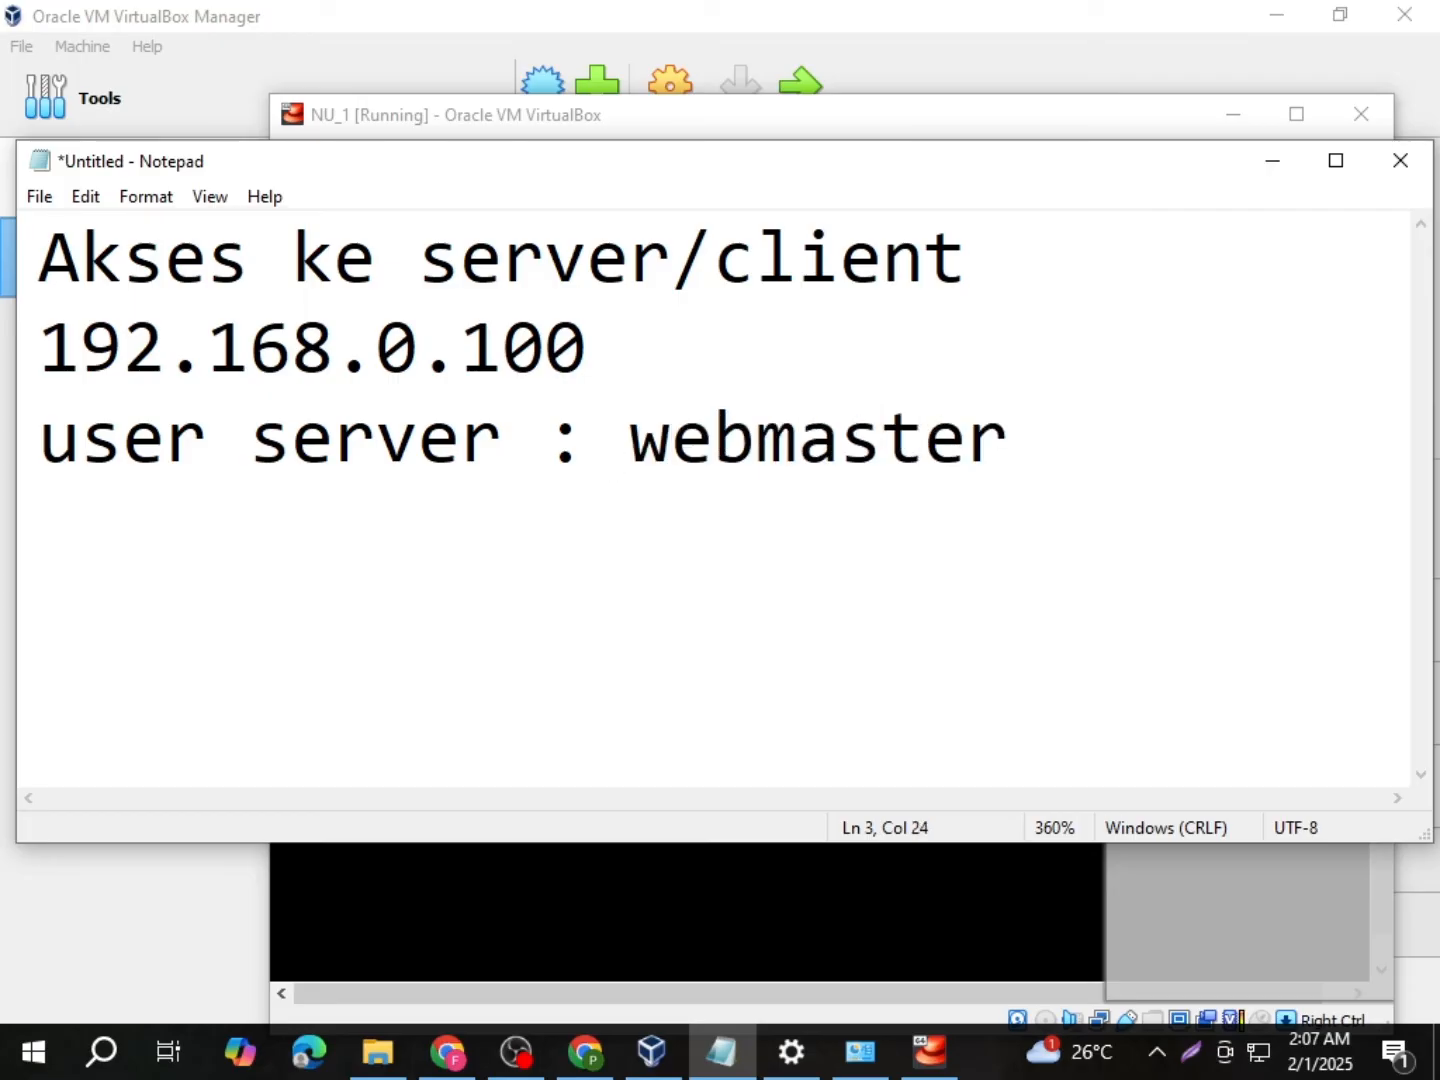
key("Return")
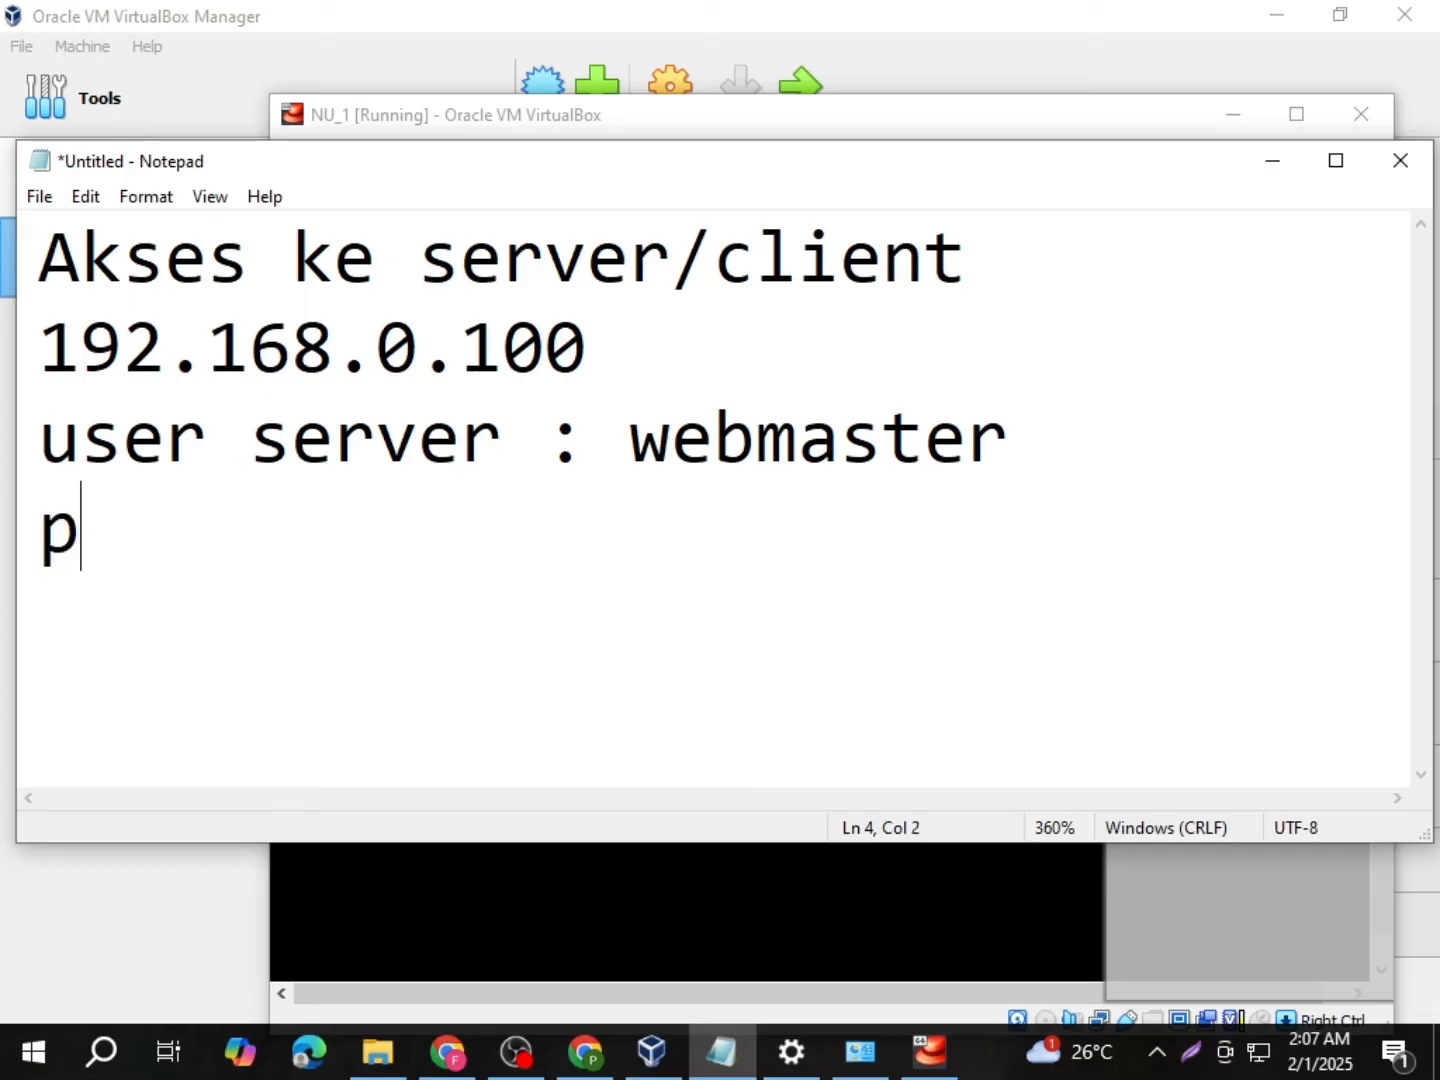
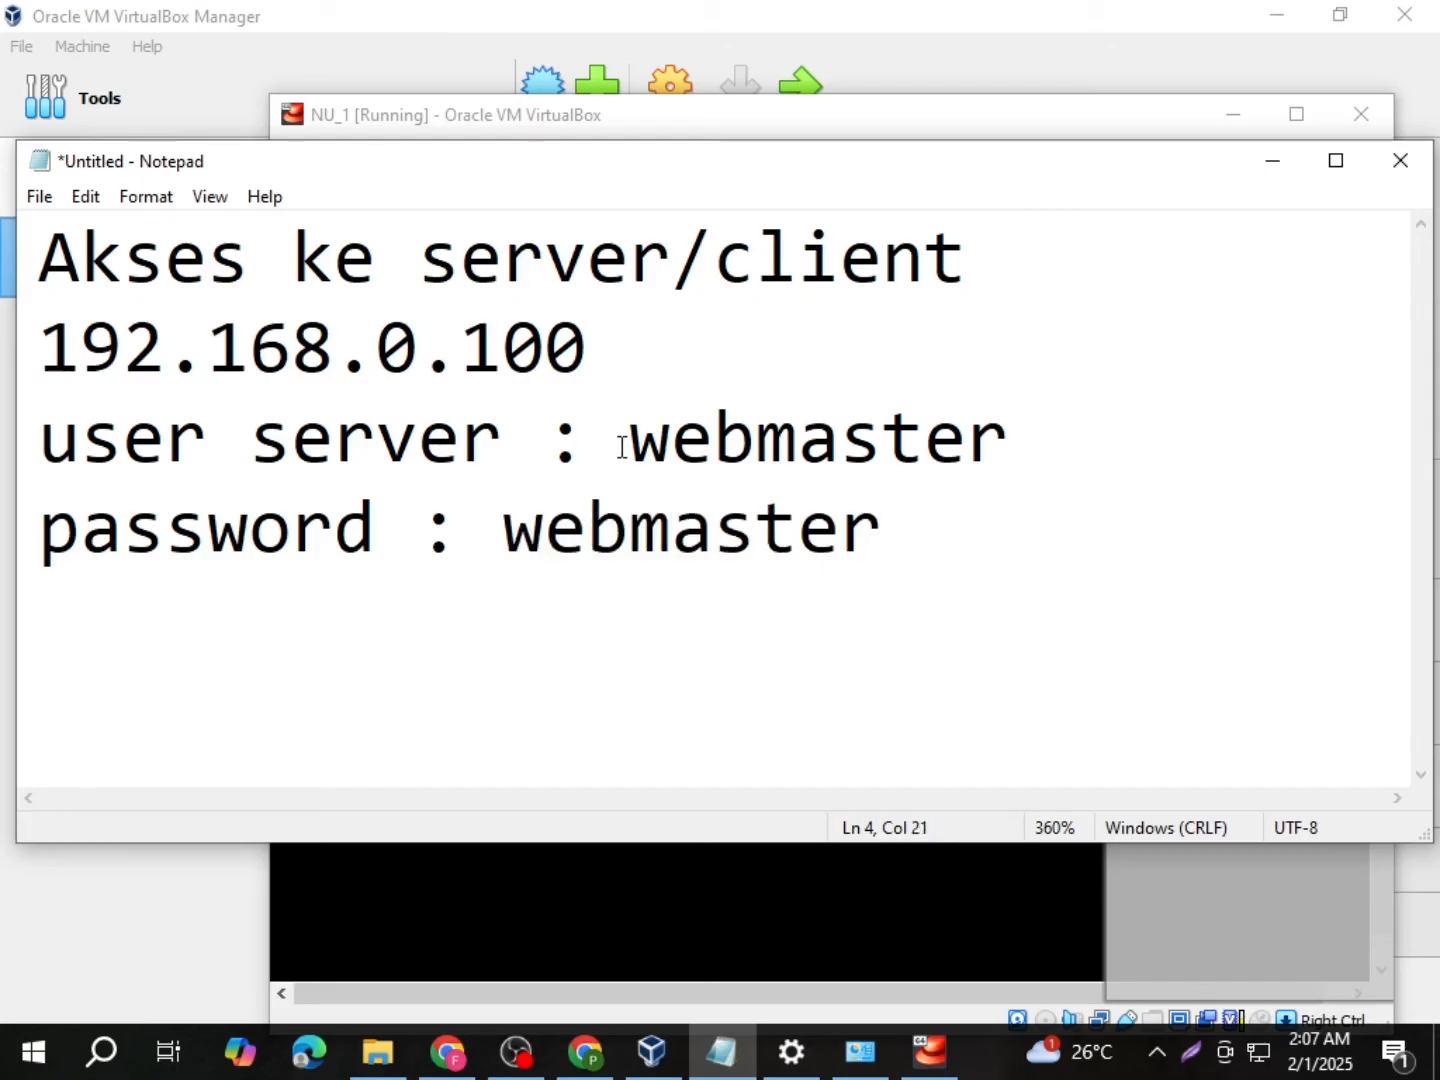
left_click(1263, 173)
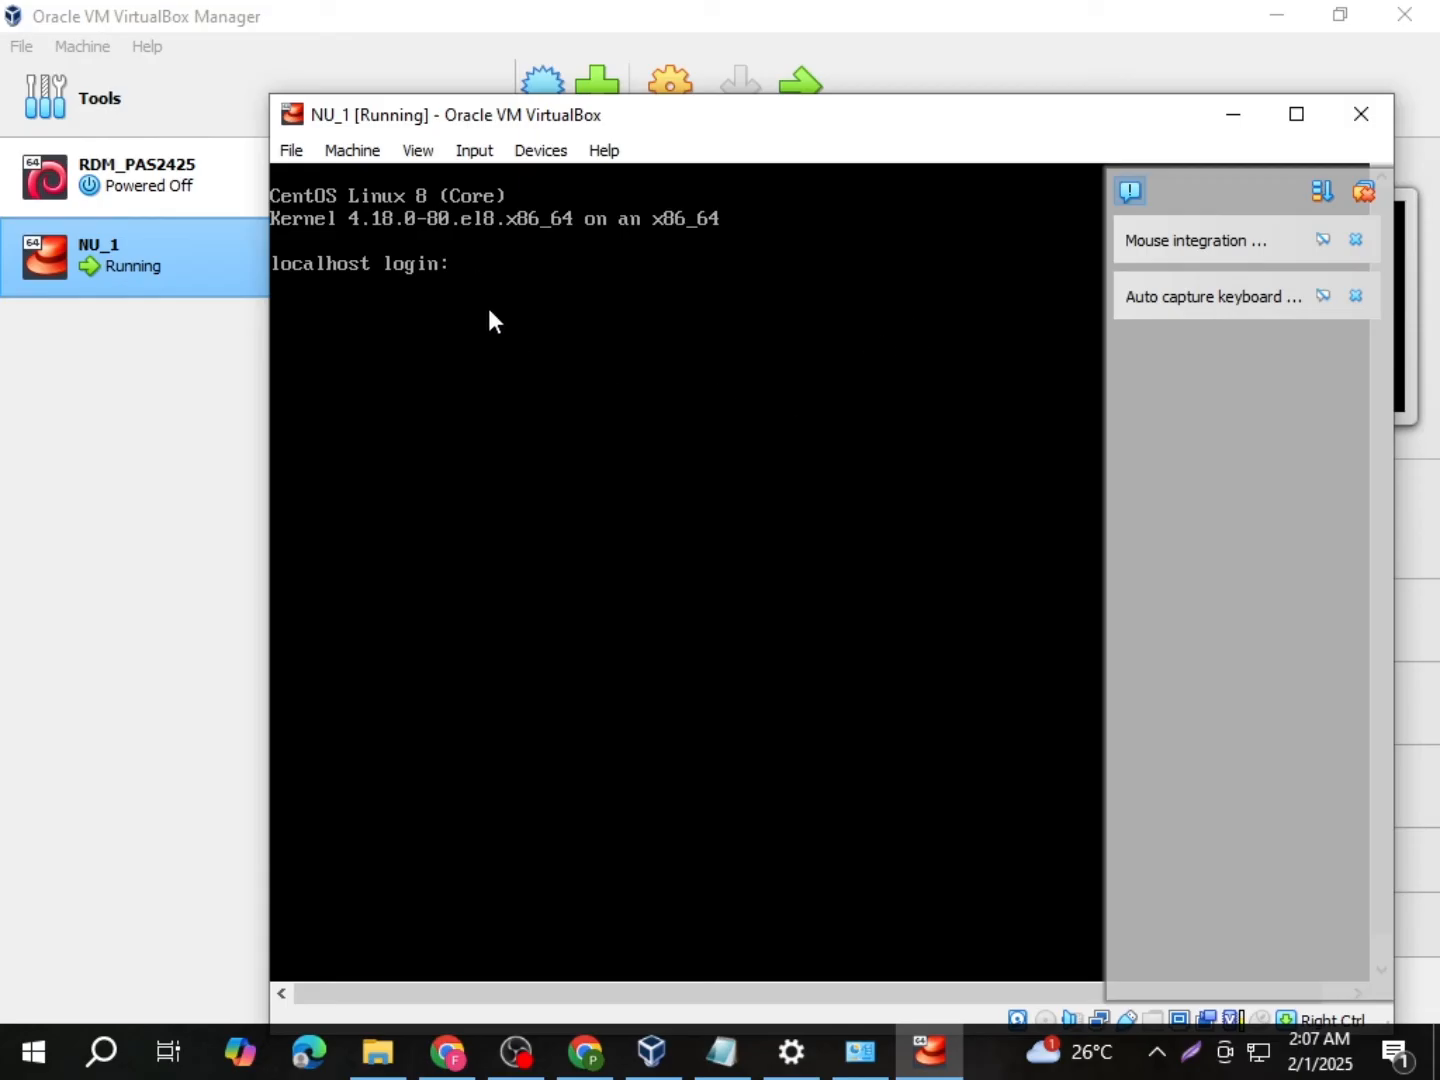
Step: Maximize the NU_1 VM window at its CentOS login prompt and switch to Chrome
left_click(1297, 114)
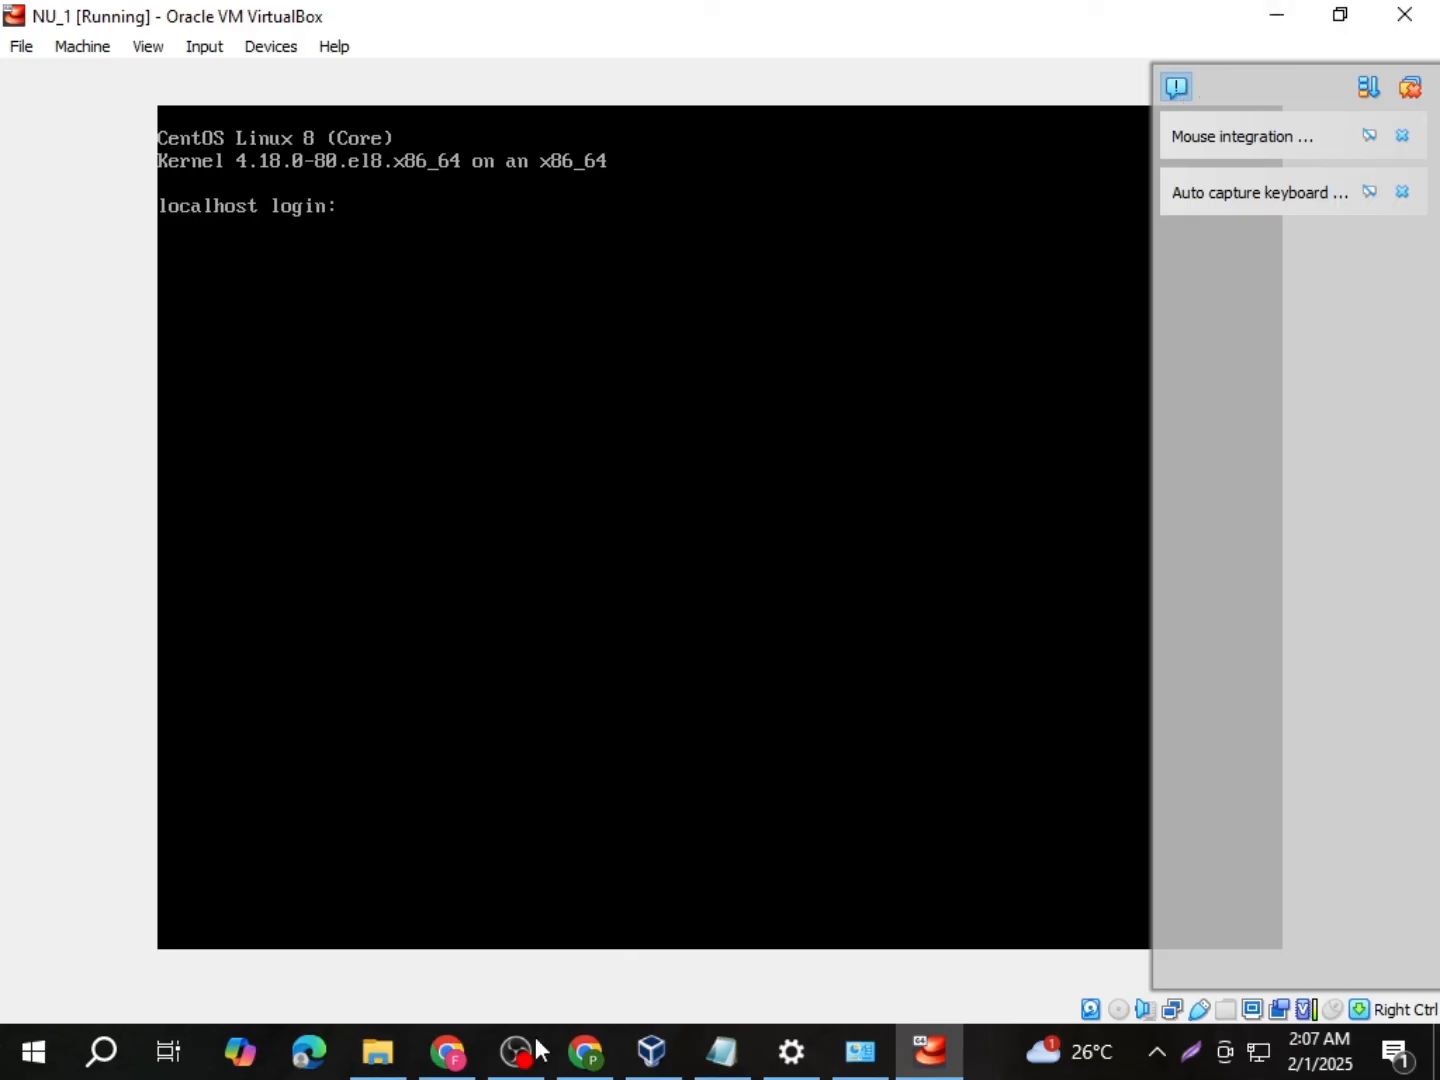
left_click(586, 1049)
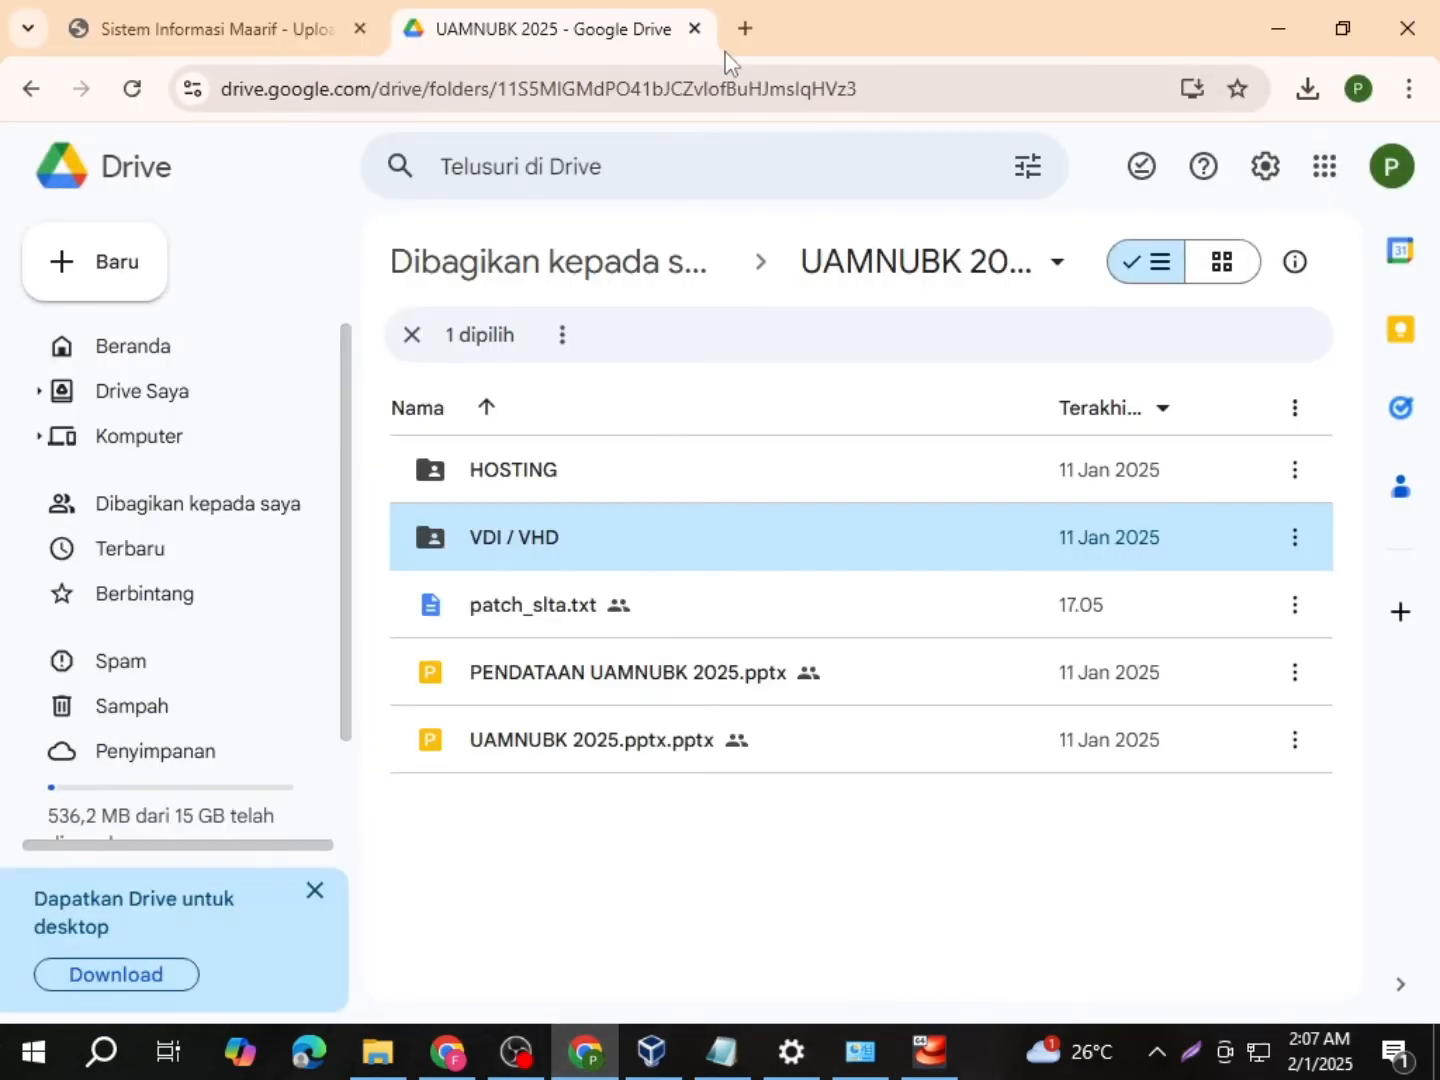
Step: Load 192.168.0.100 in a new Chrome tab and autofill the saved administrator login
left_click(745, 30)
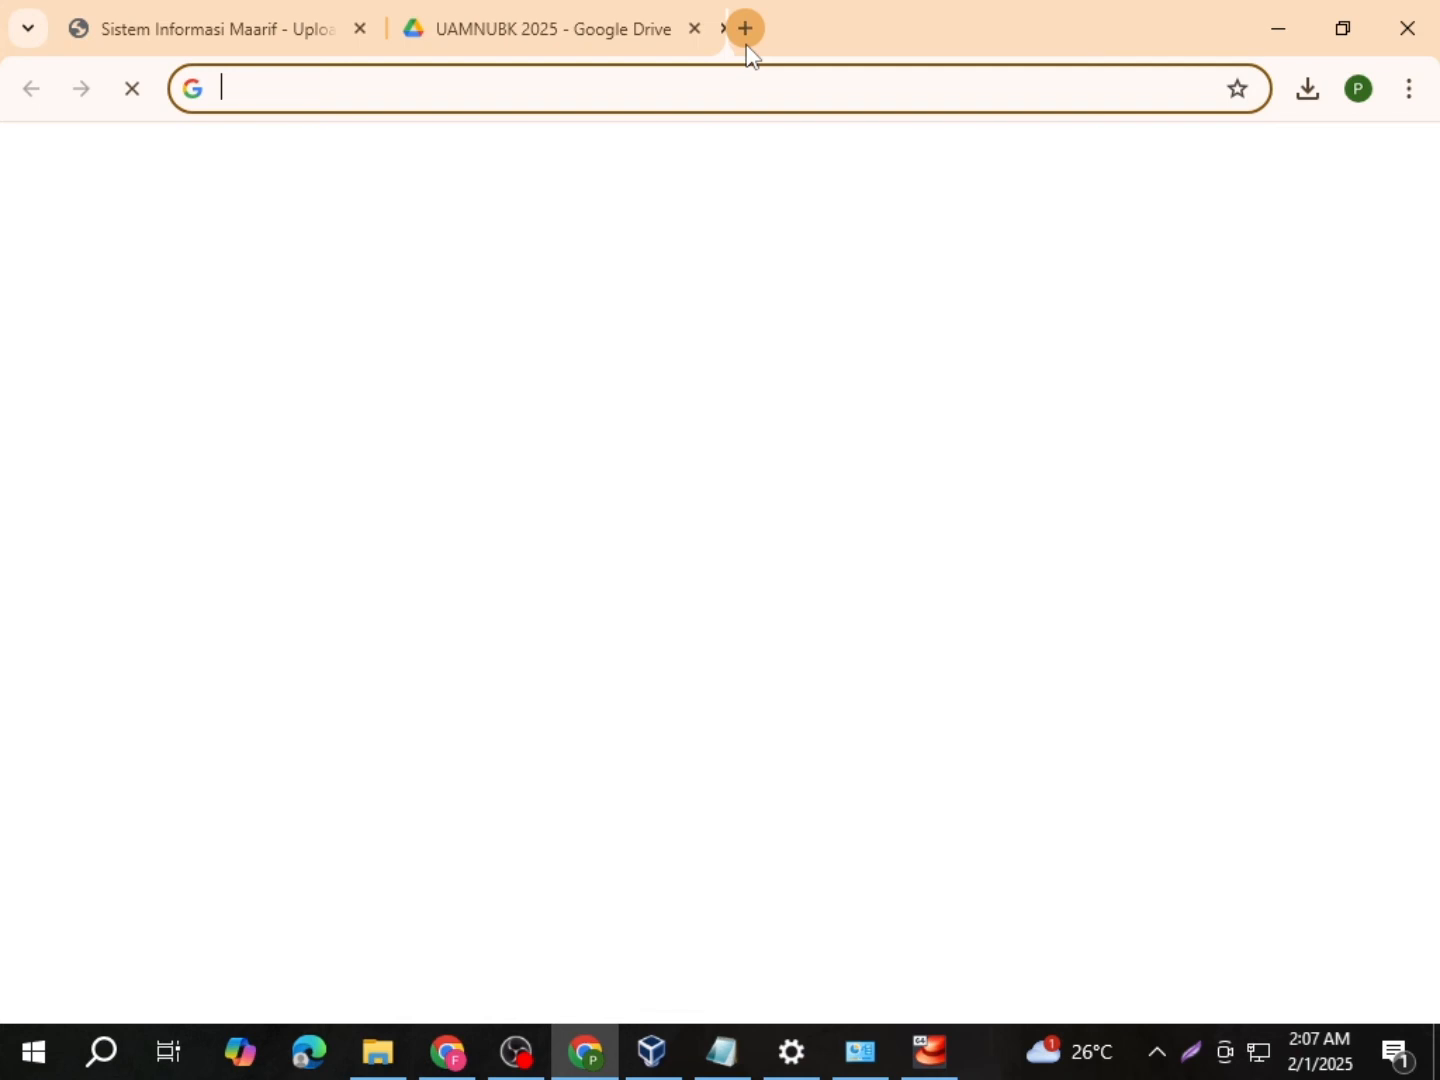
type("192")
key("Return")
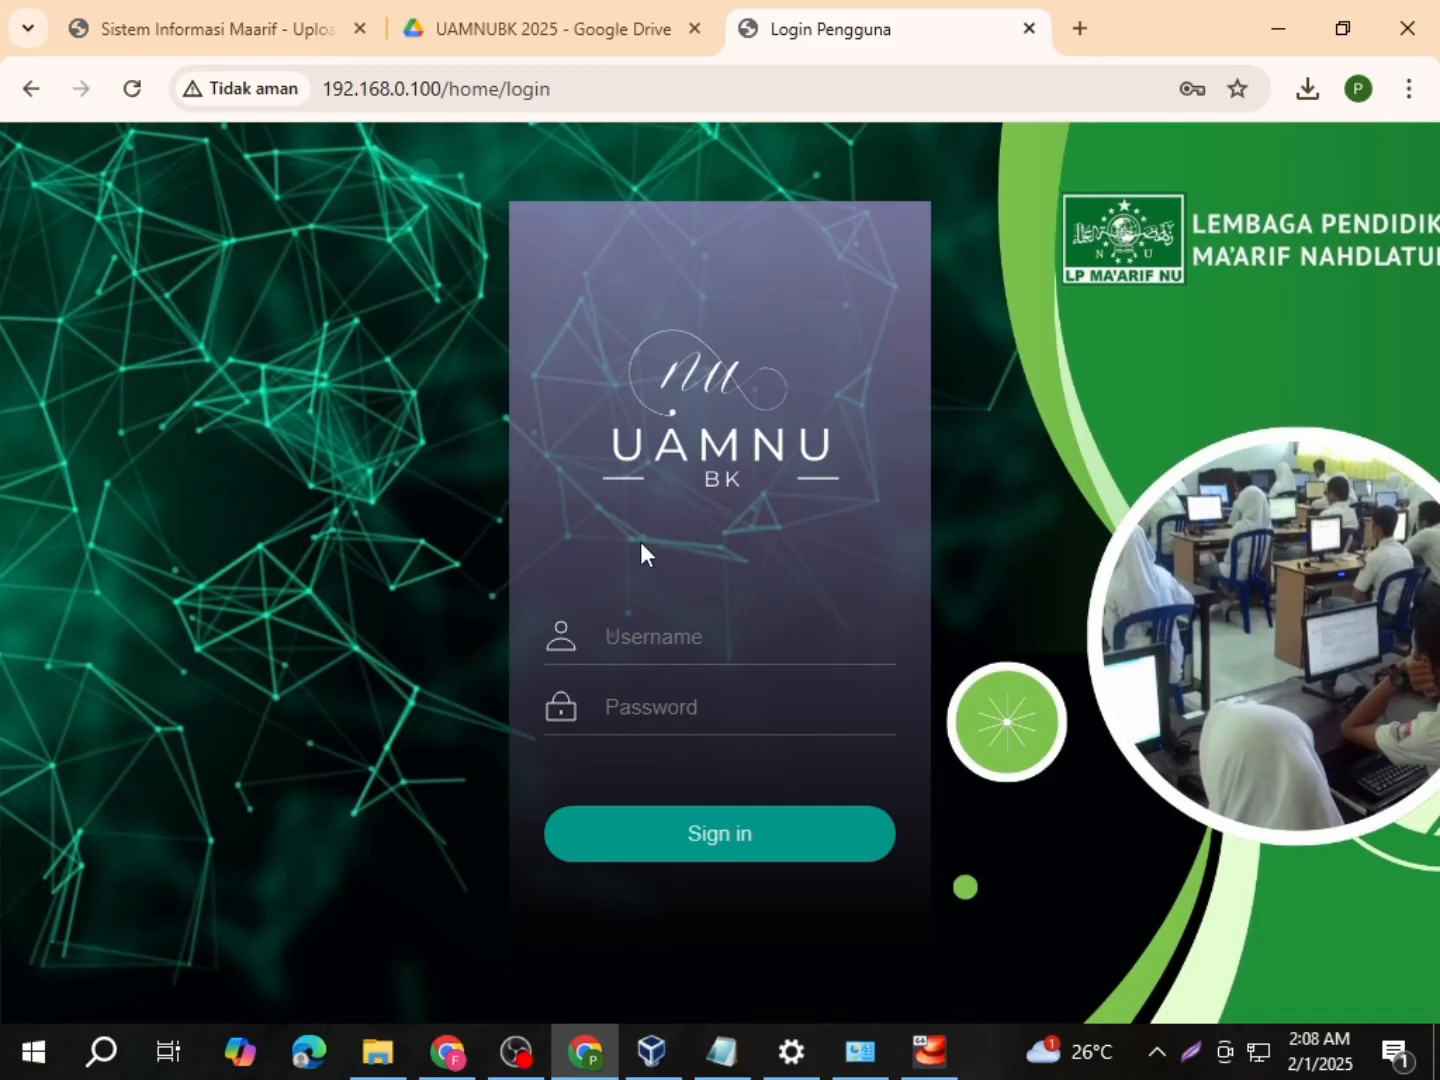
left_click(647, 635)
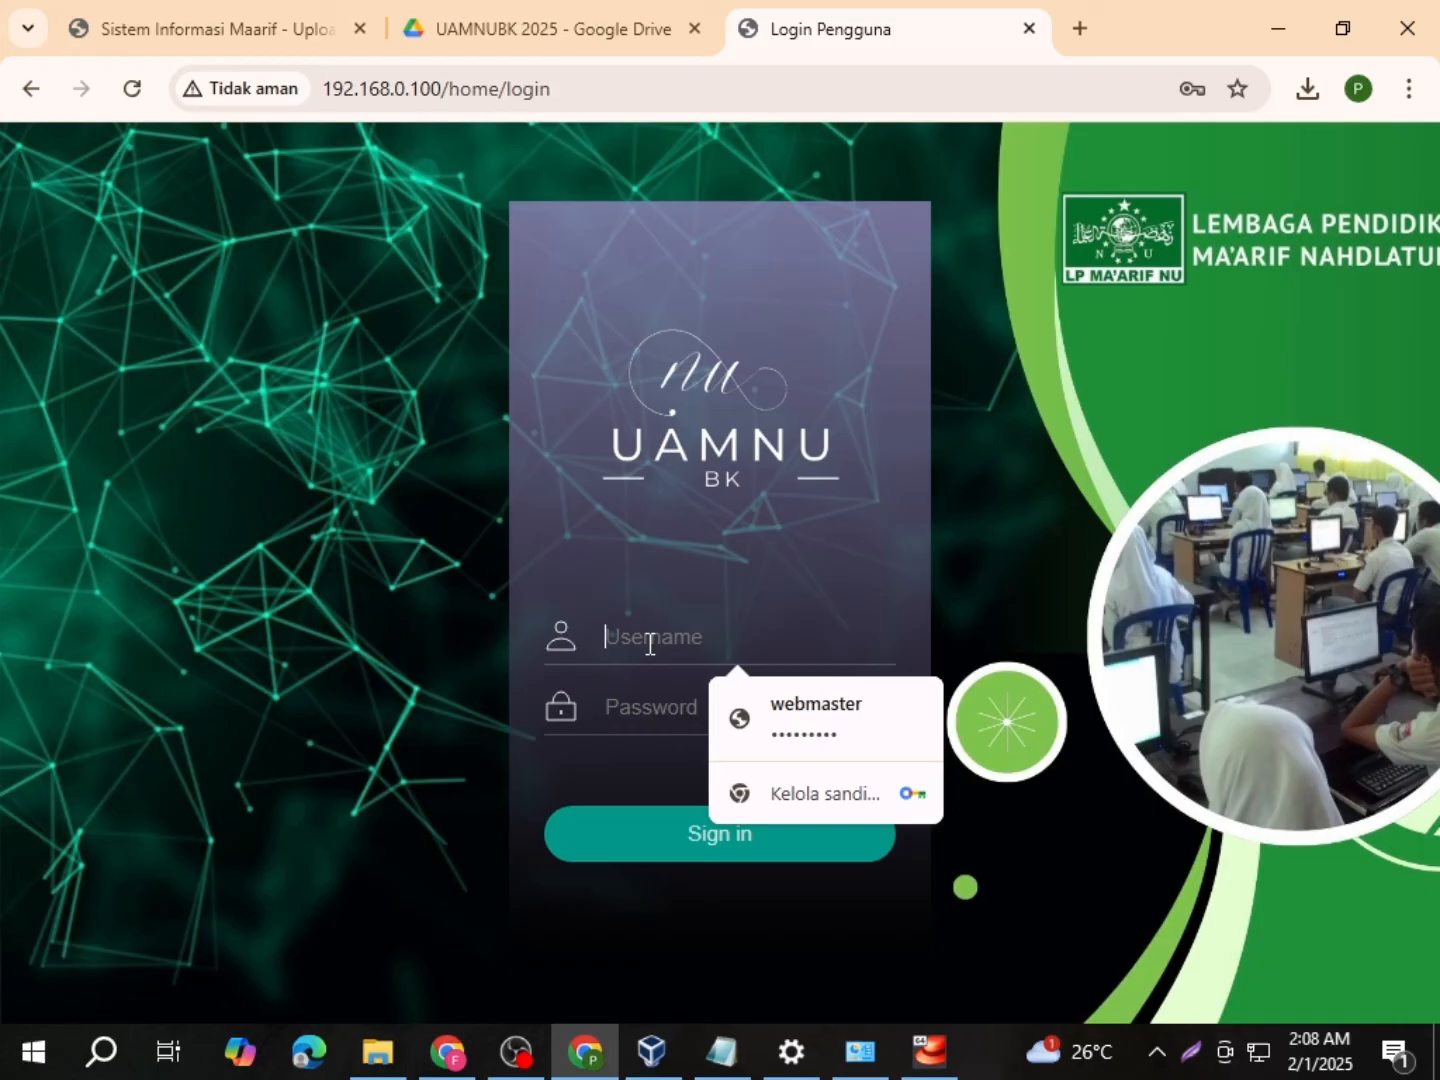
left_click(797, 723)
left_click_drag(612, 640, 729, 640)
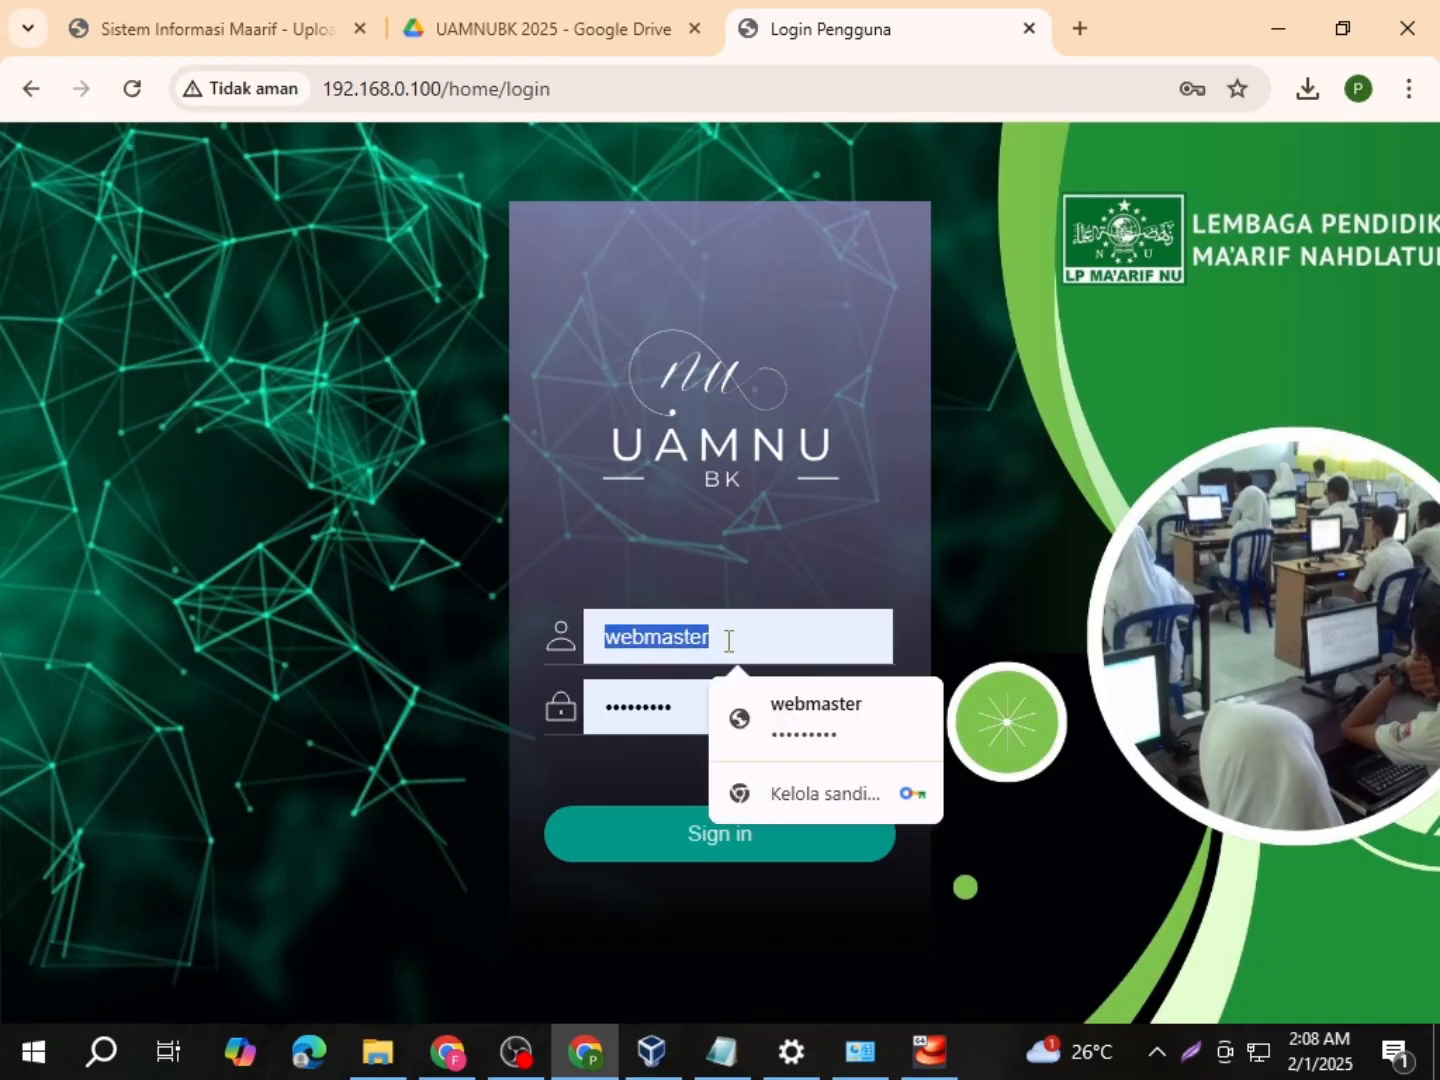
left_click(664, 706)
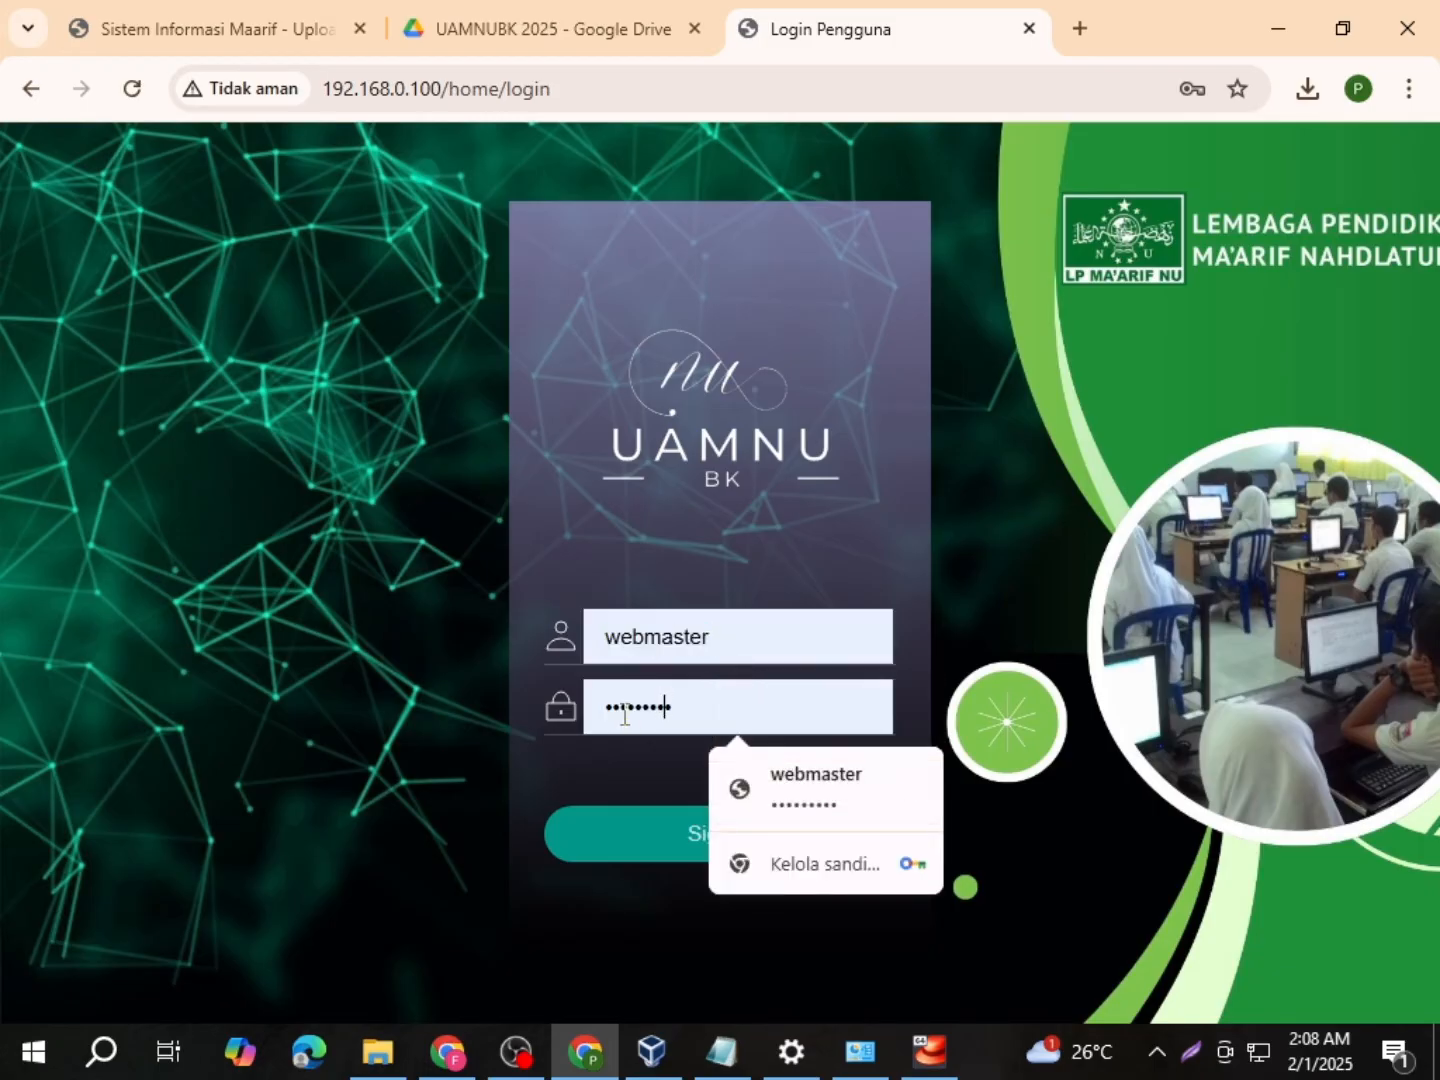
Step: Sign in to the UAMNU BK admin panel, dismiss the password warning, and expand the settings menu
left_click(718, 562)
left_click(748, 846)
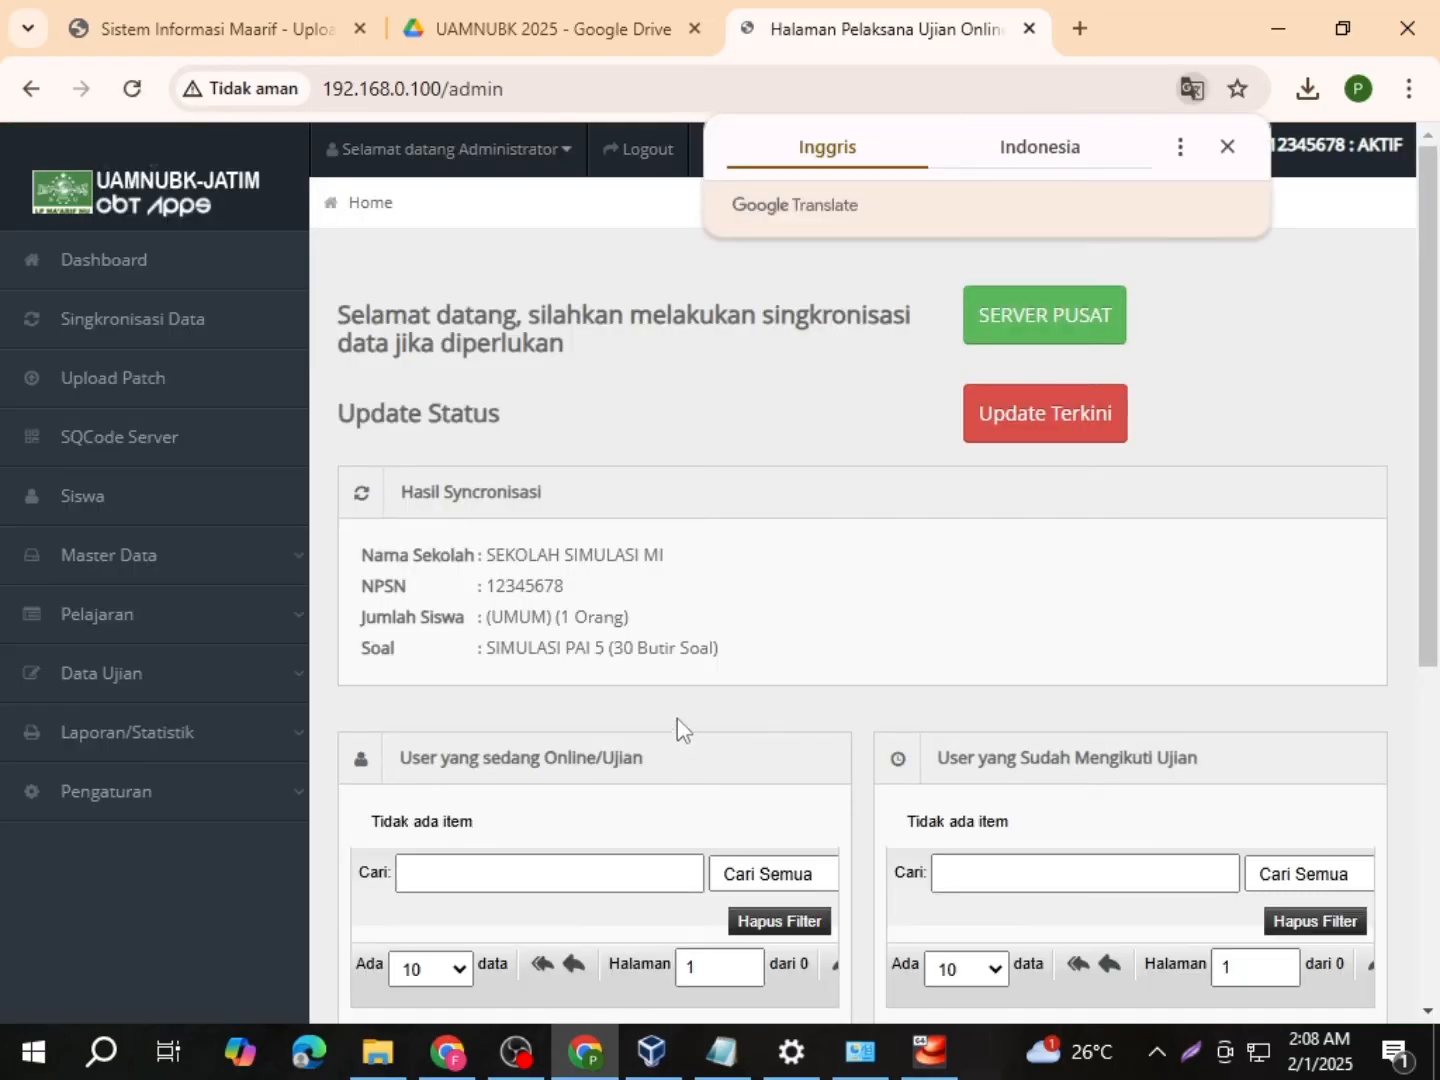
left_click(959, 540)
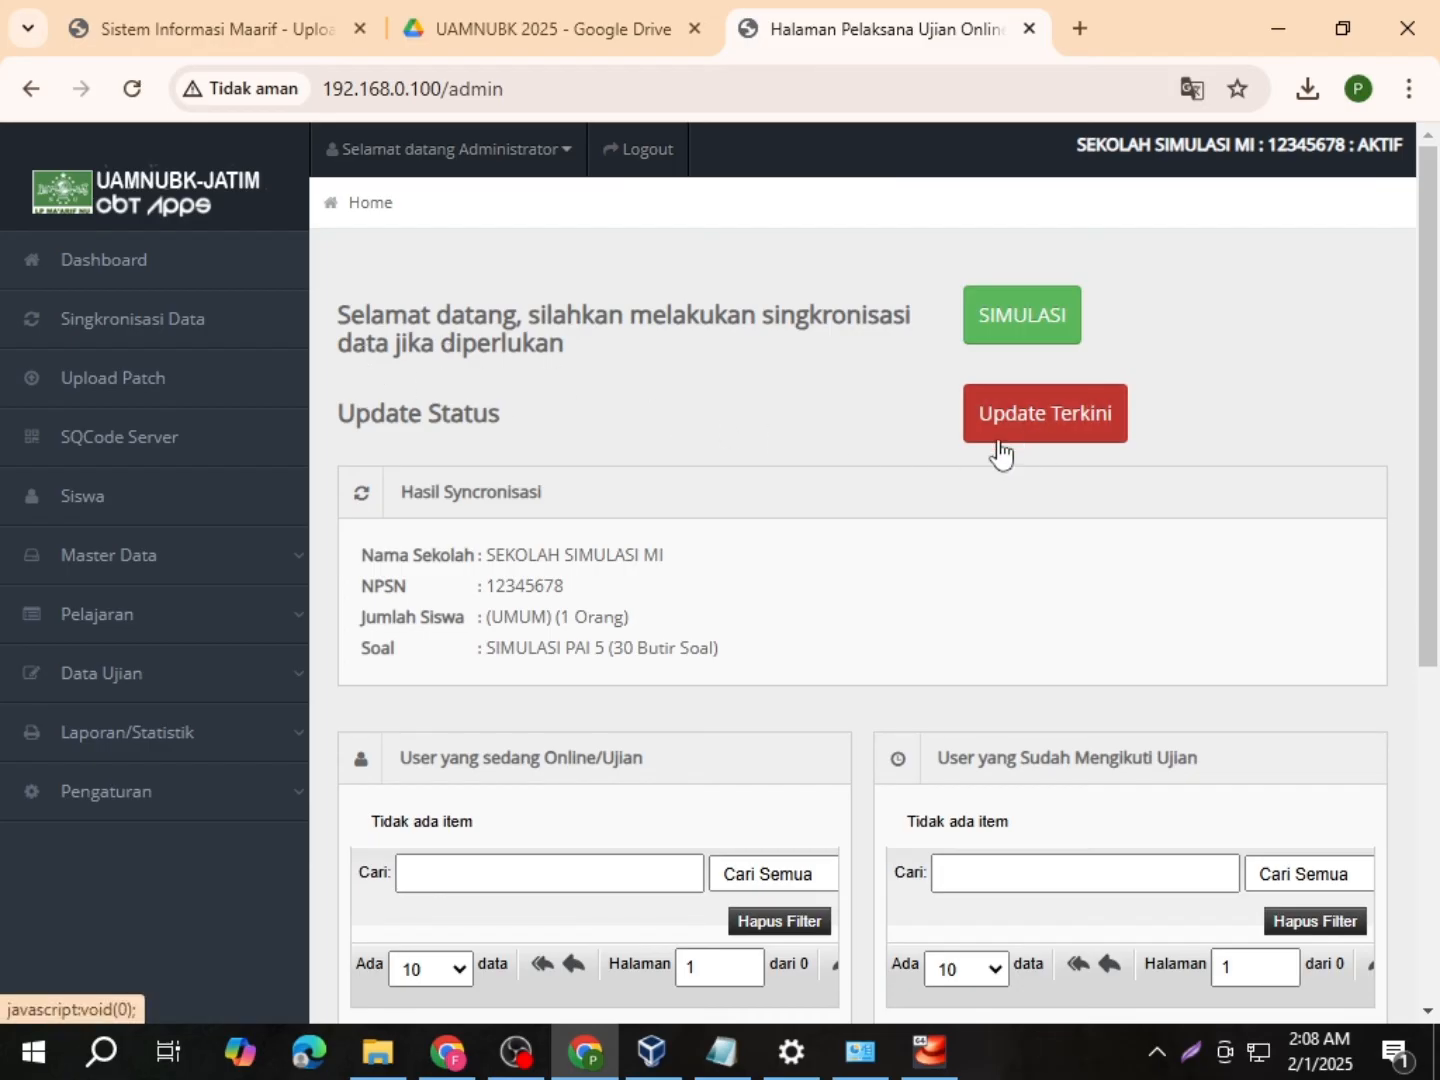
scroll(704, 496, "down", 1)
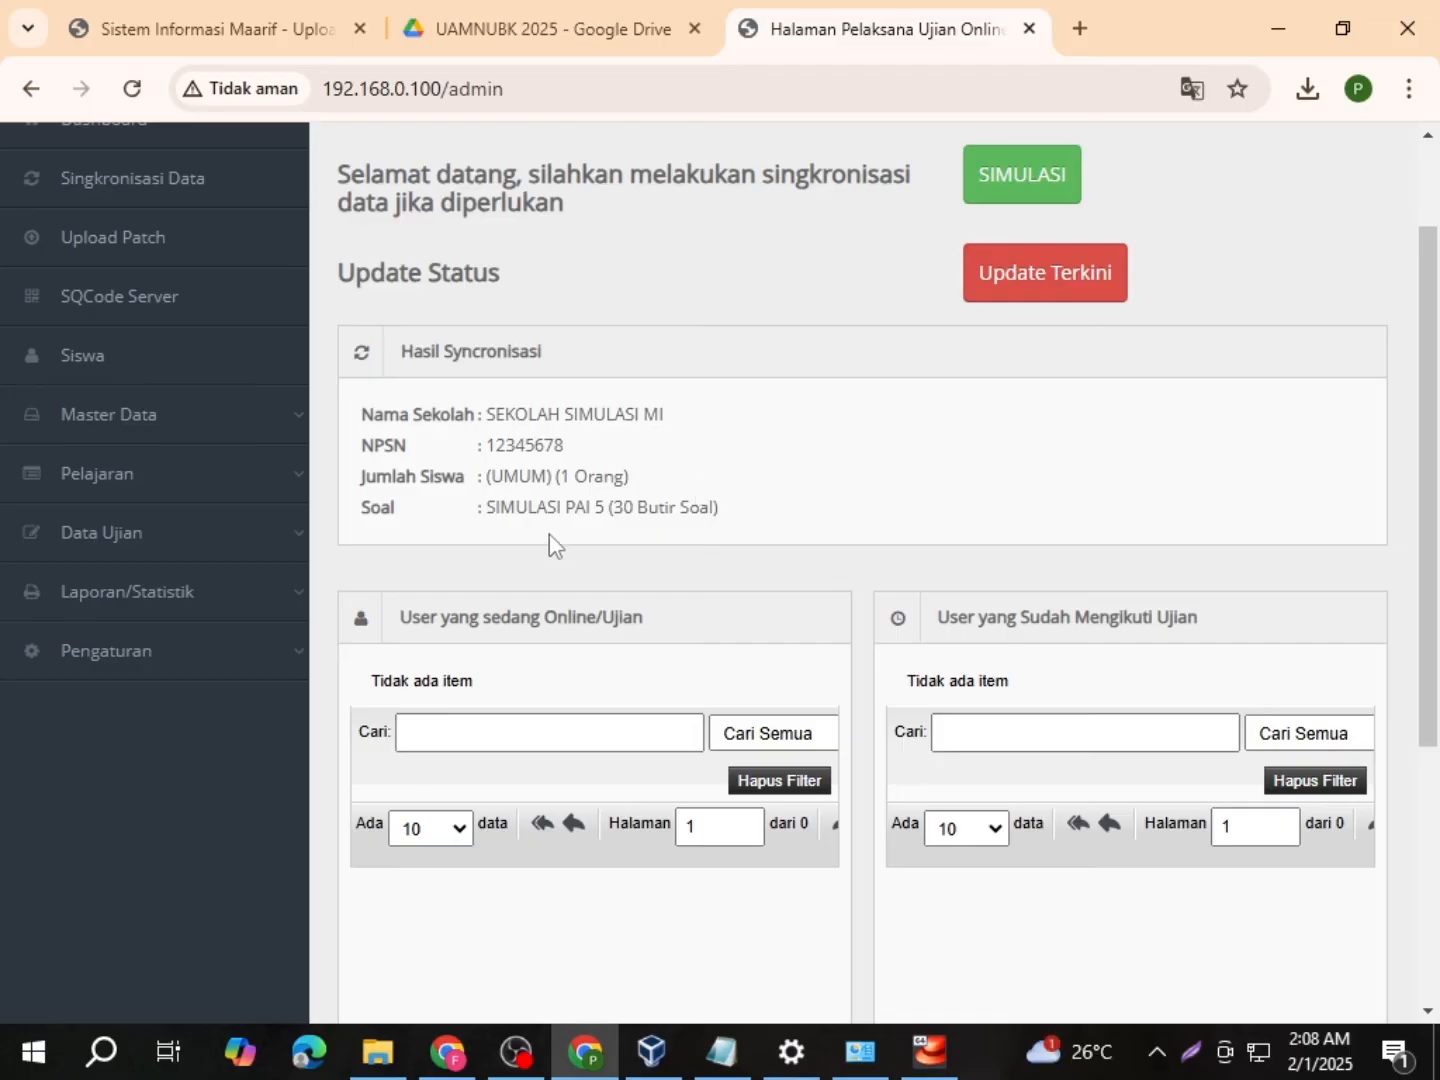
scroll(194, 395, "up", 1)
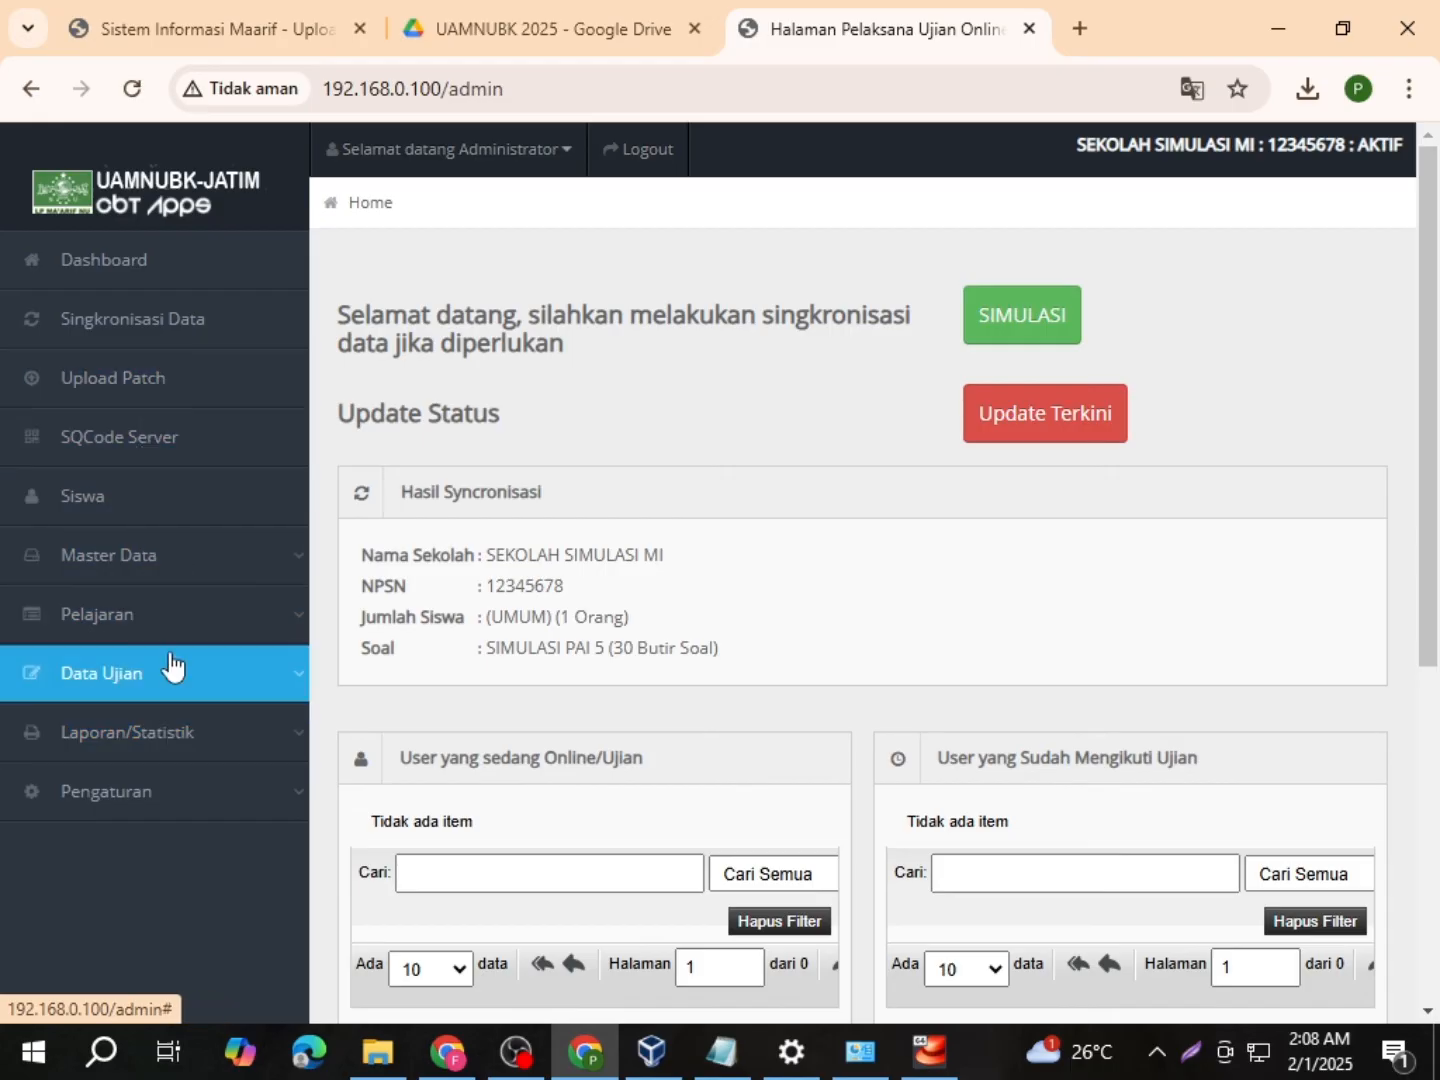
left_click(177, 798)
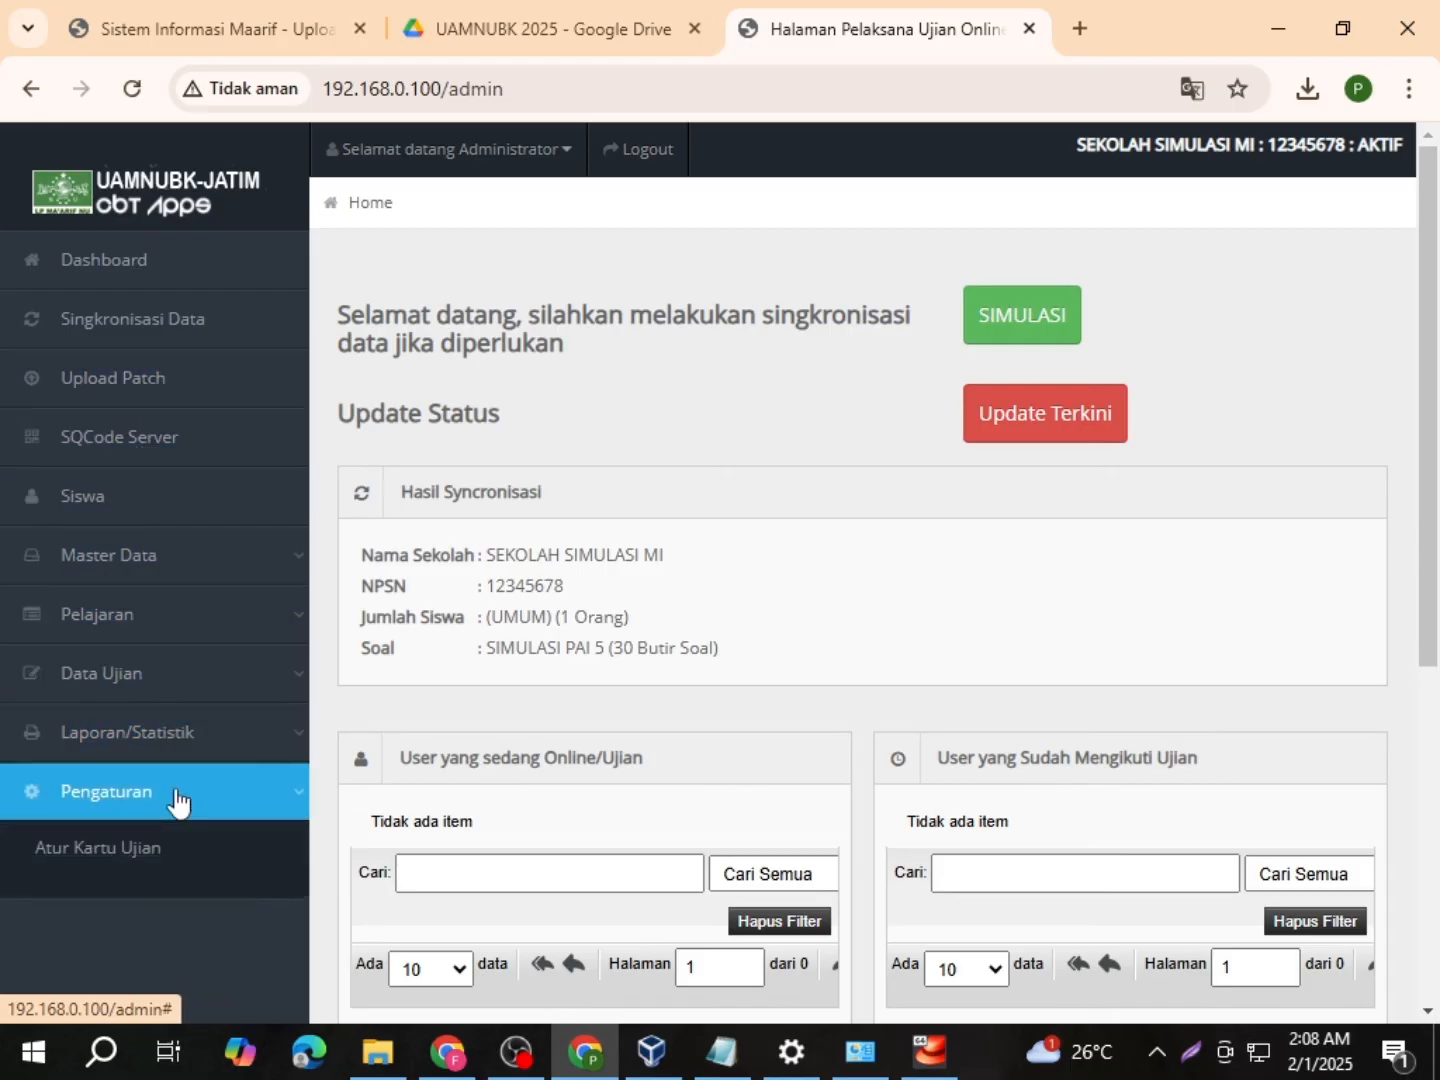
scroll(170, 795, "down", 3)
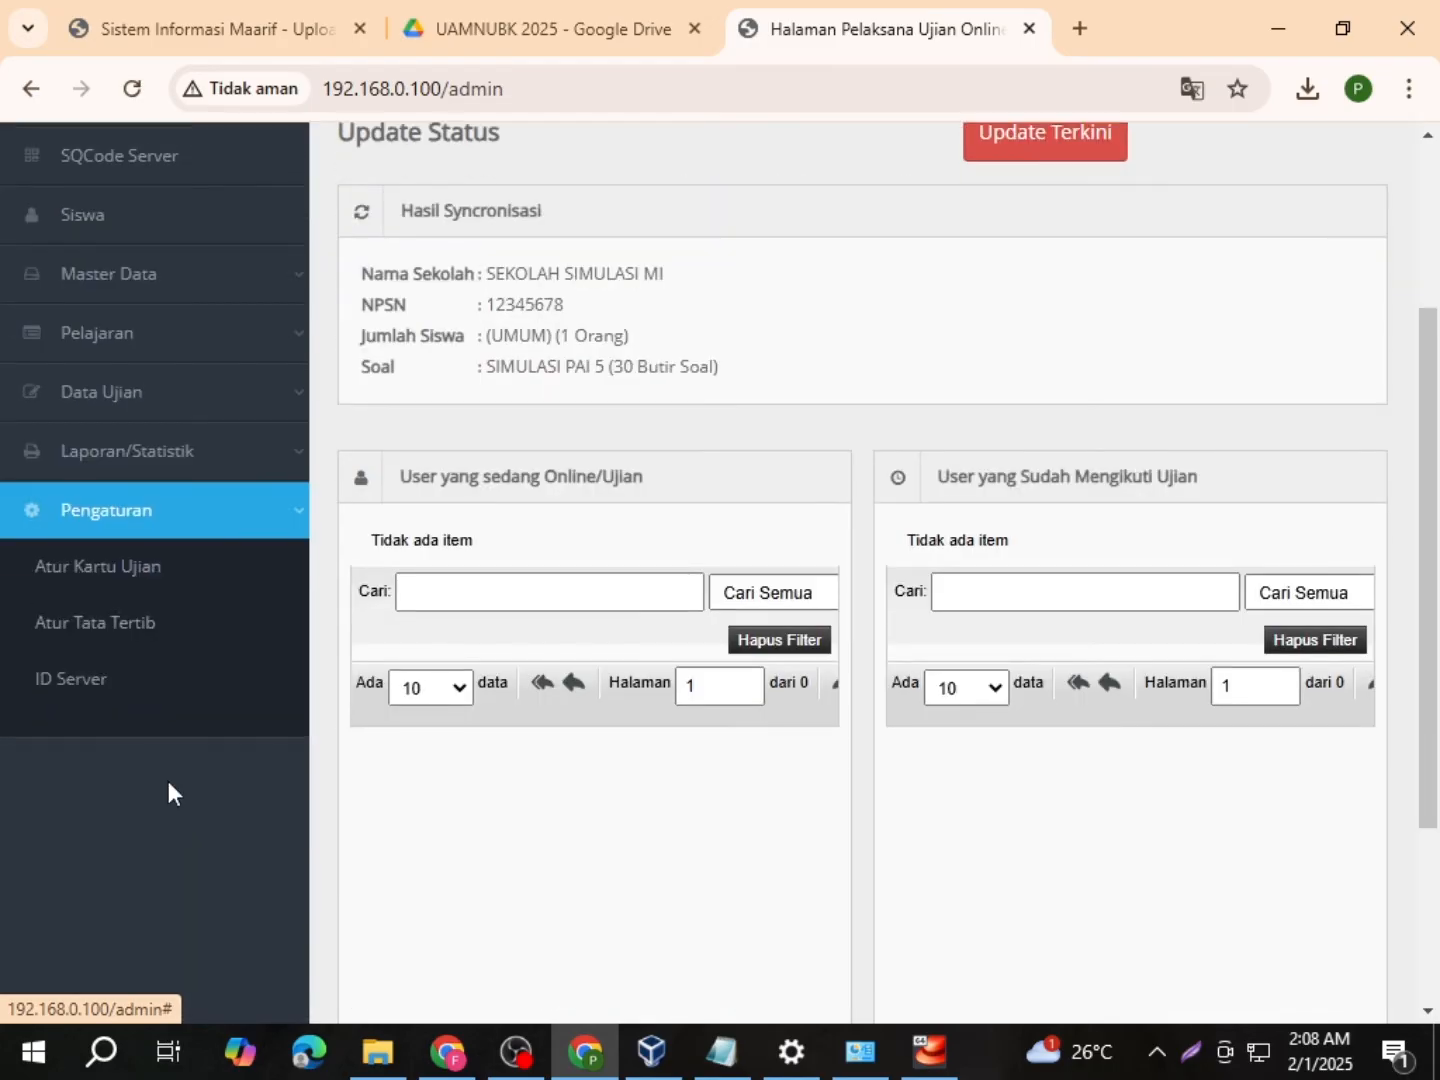
Step: Open the ID Server record's edit form and review its token, school name, NPSN and server ID fields
left_click(116, 679)
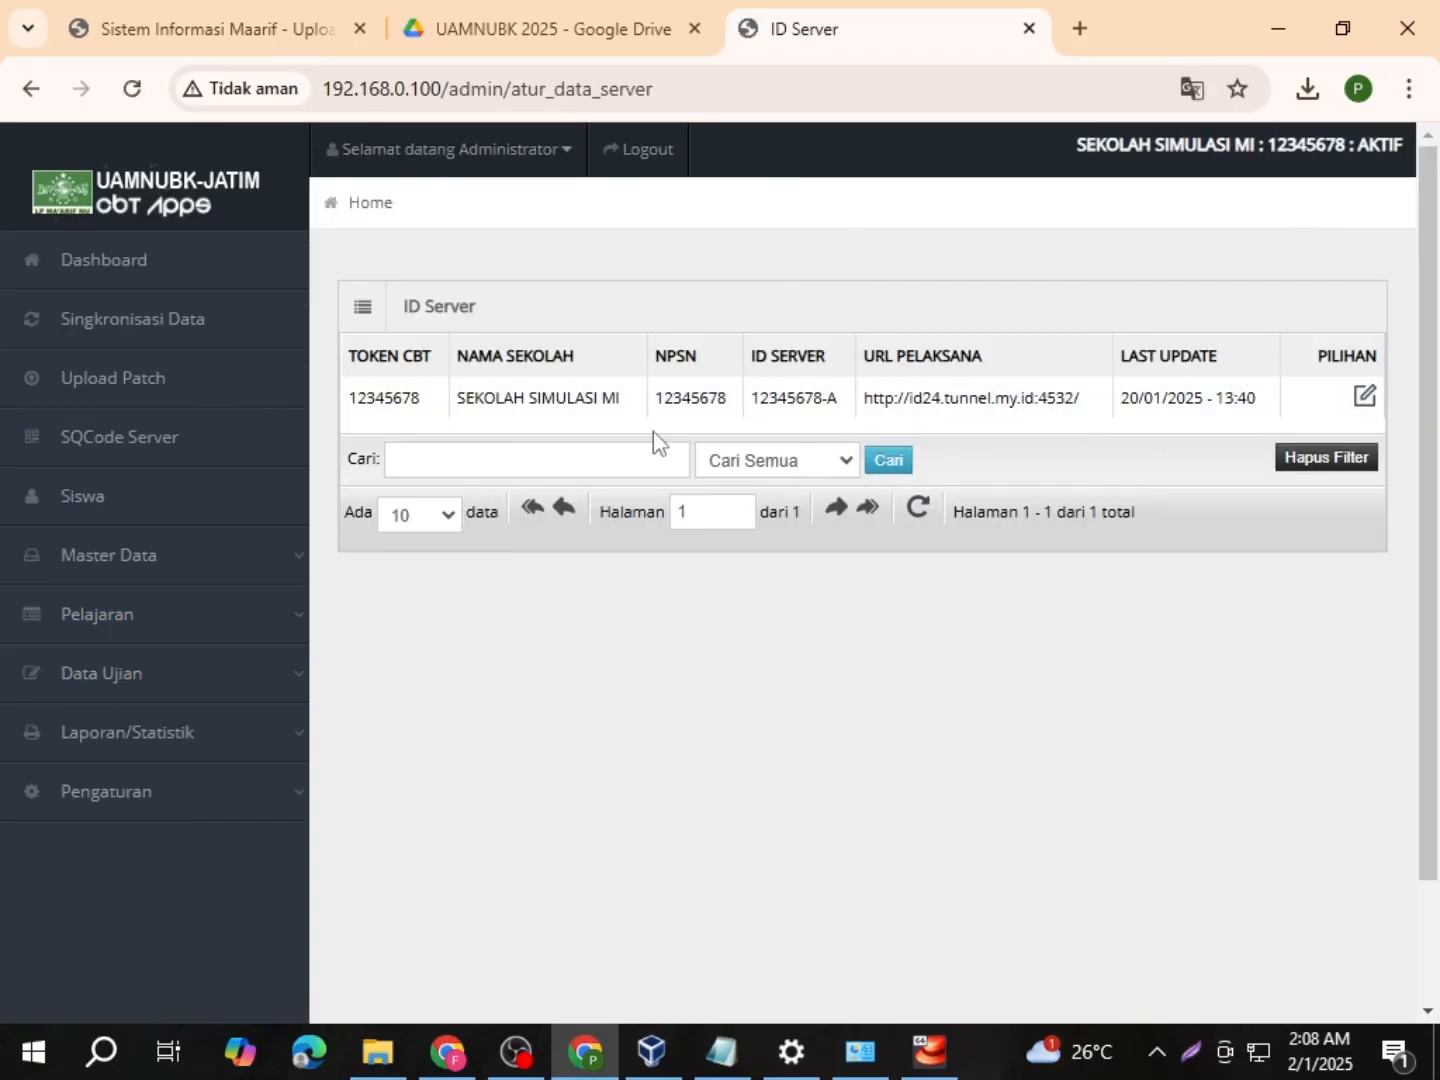
left_click(1365, 405)
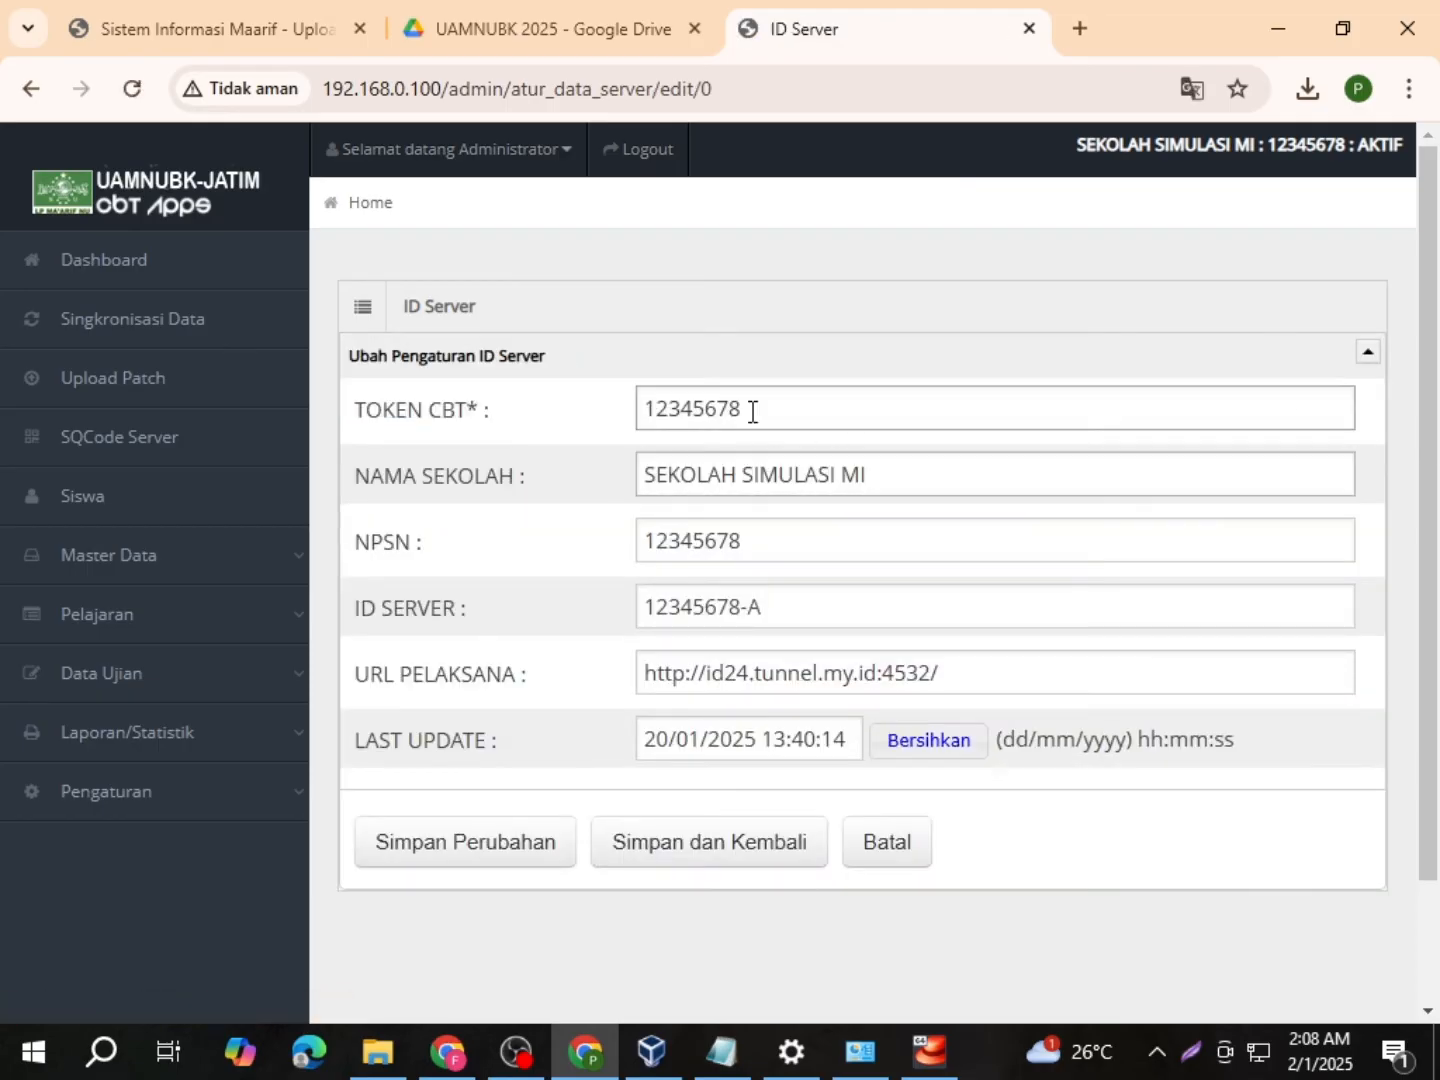
left_click_drag(771, 411, 567, 425)
left_click(785, 400)
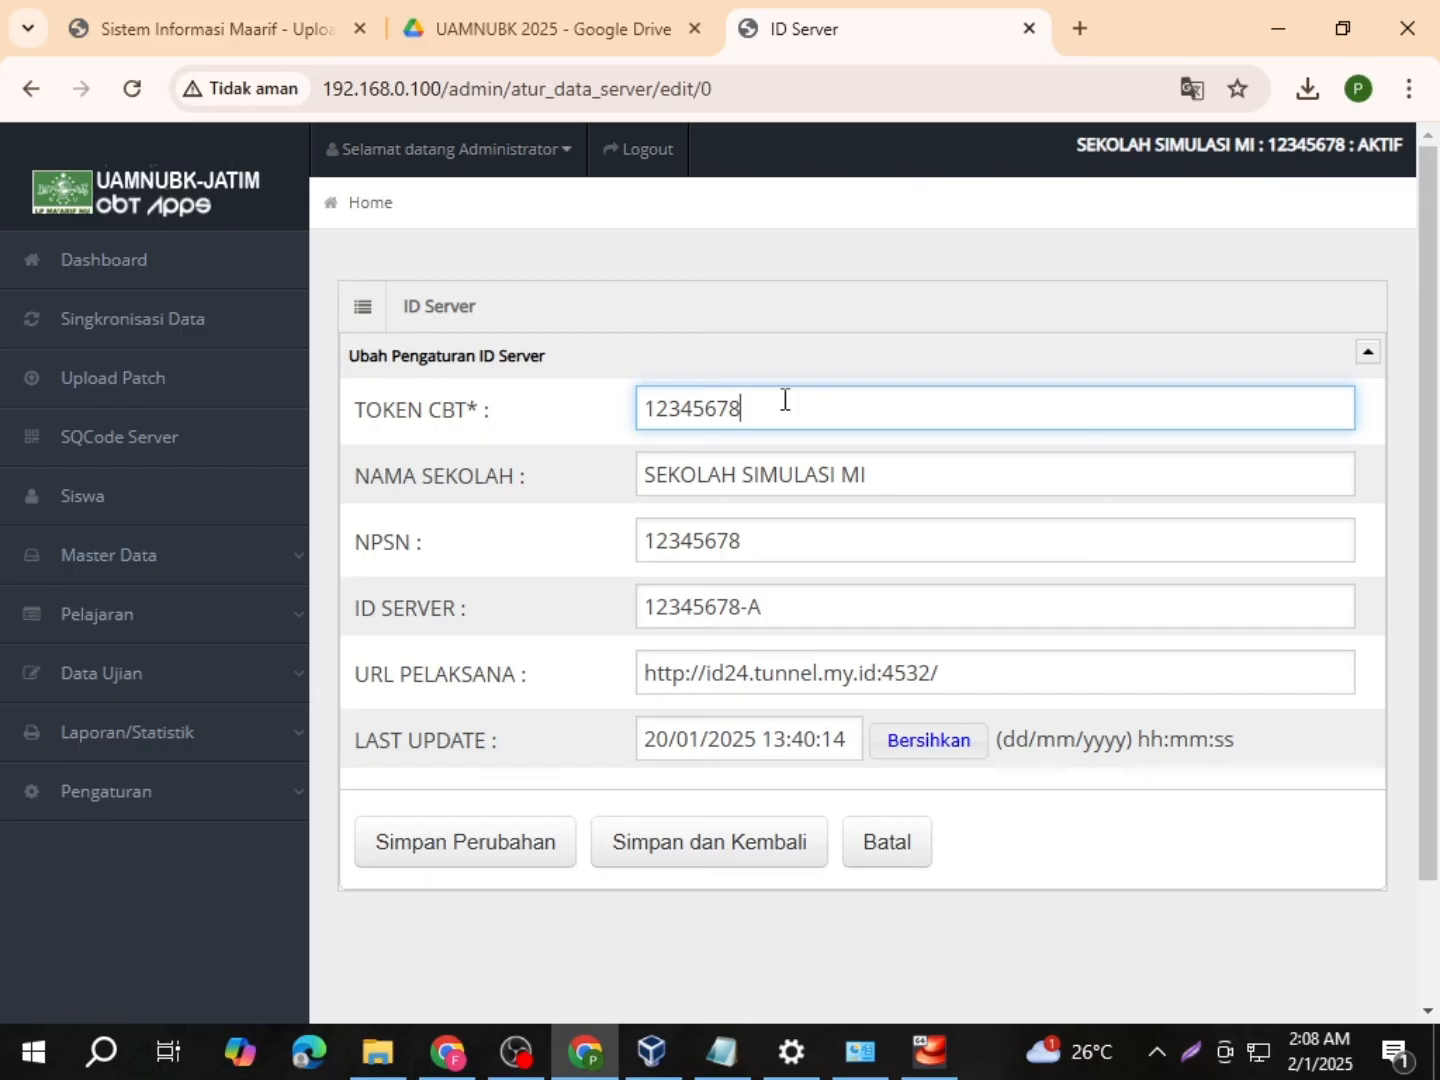
left_click(726, 471)
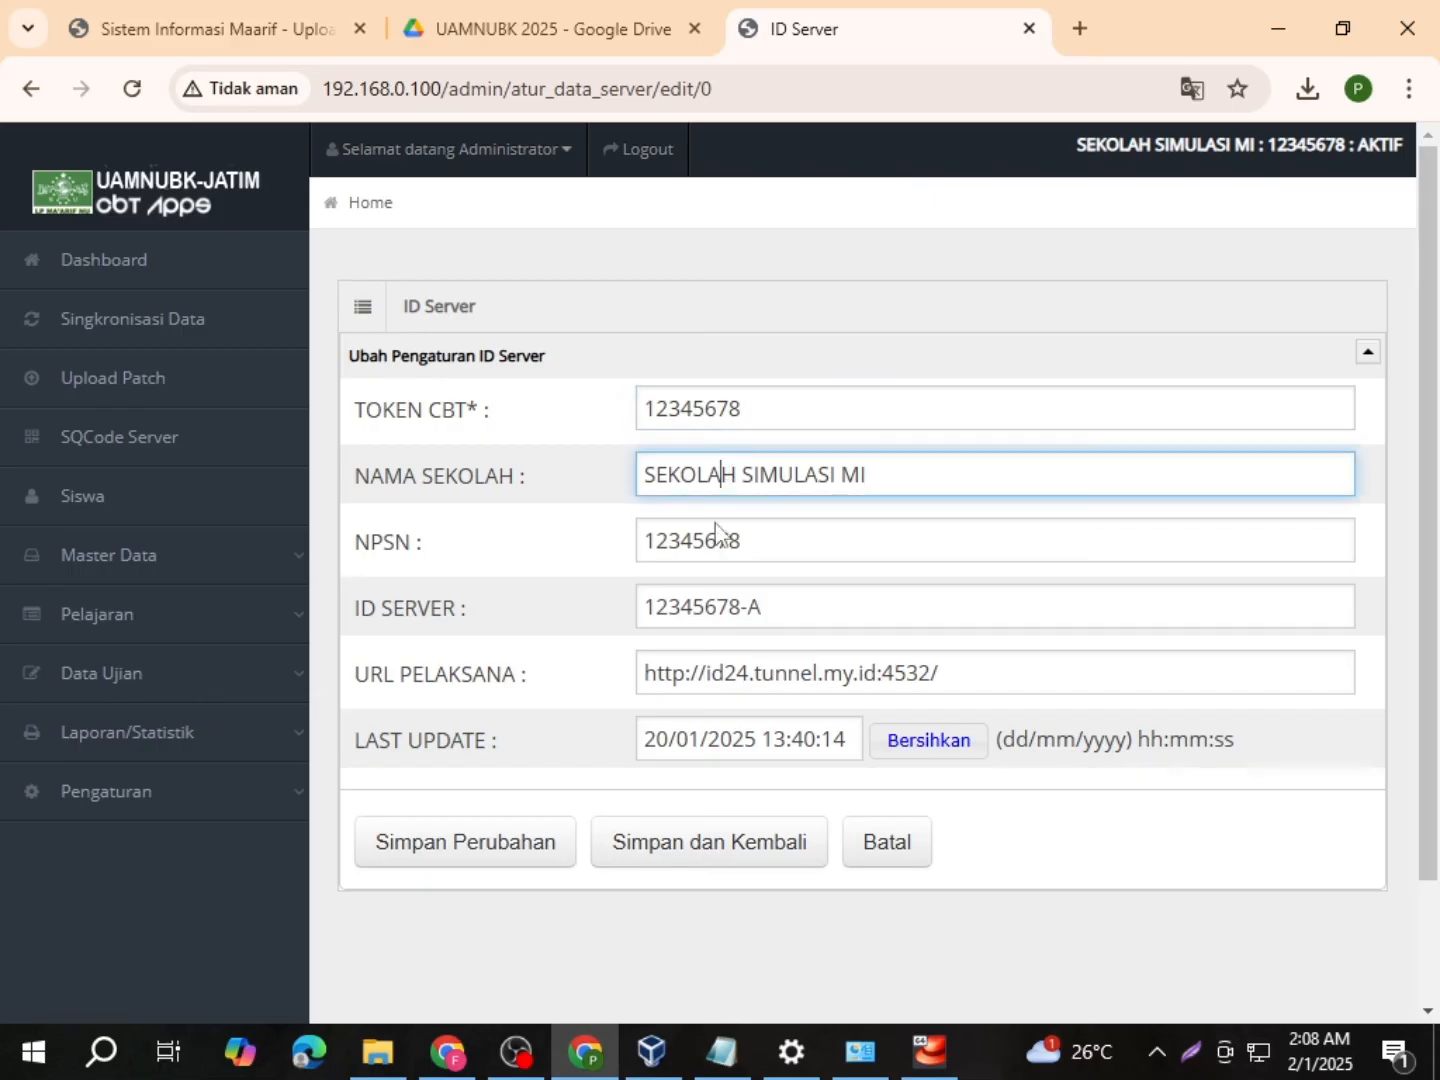
left_click(700, 545)
left_click(695, 606)
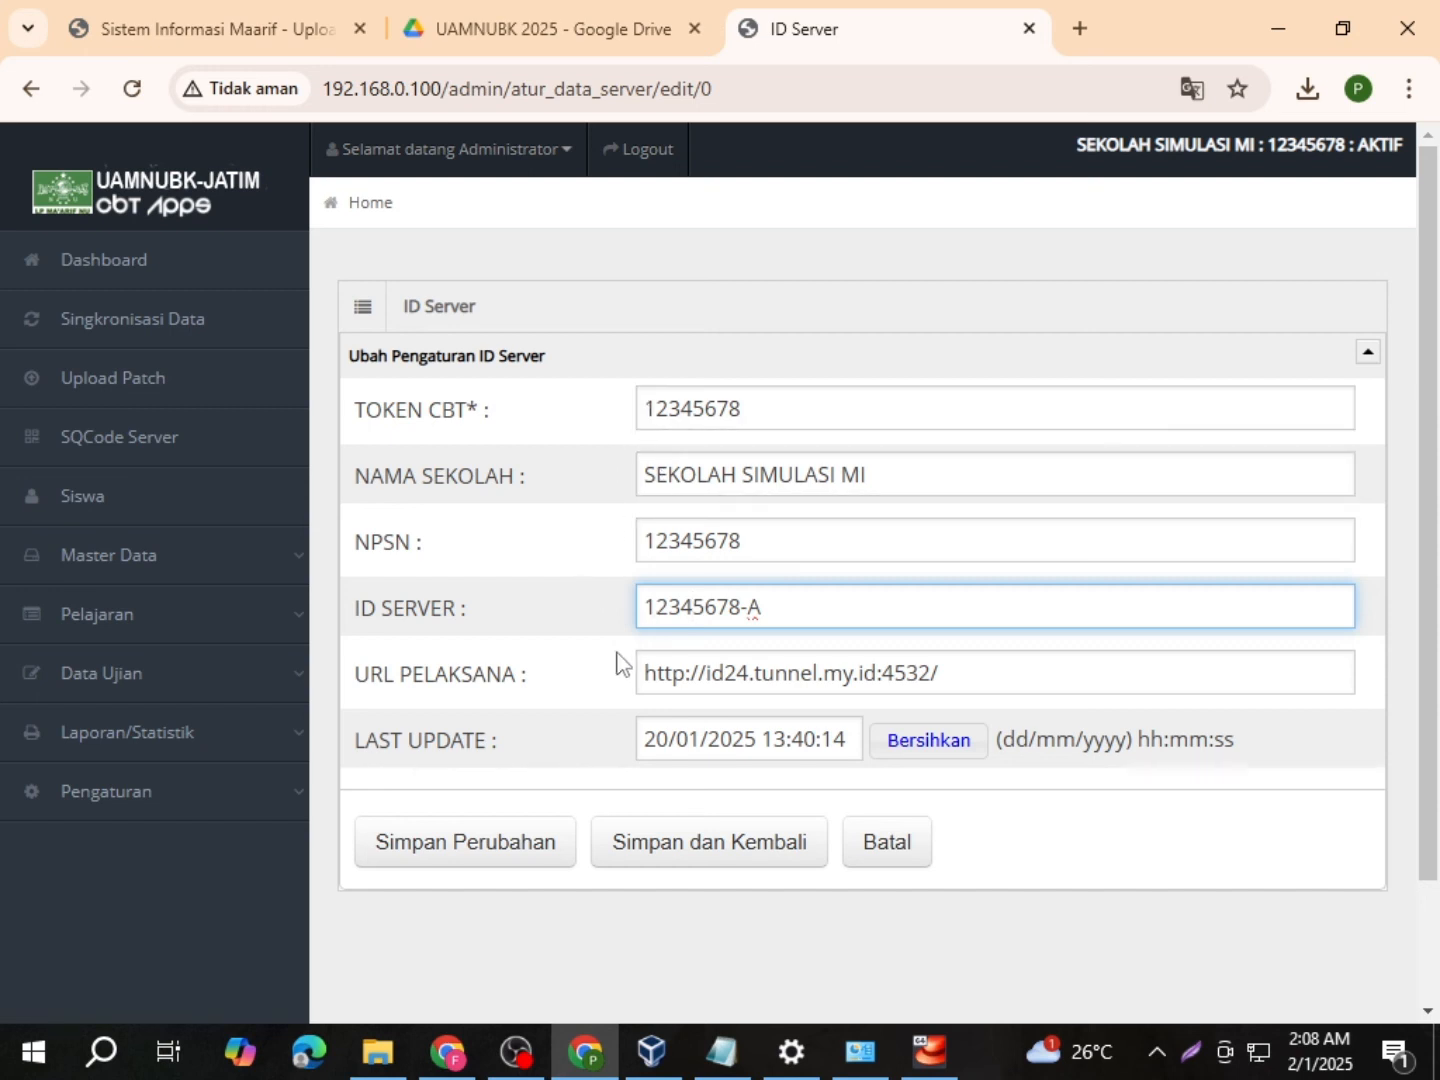
Step: Re-examine the CBT token value, then switch back to the Sistem Informasi Maarif tab
left_click_drag(649, 409, 744, 410)
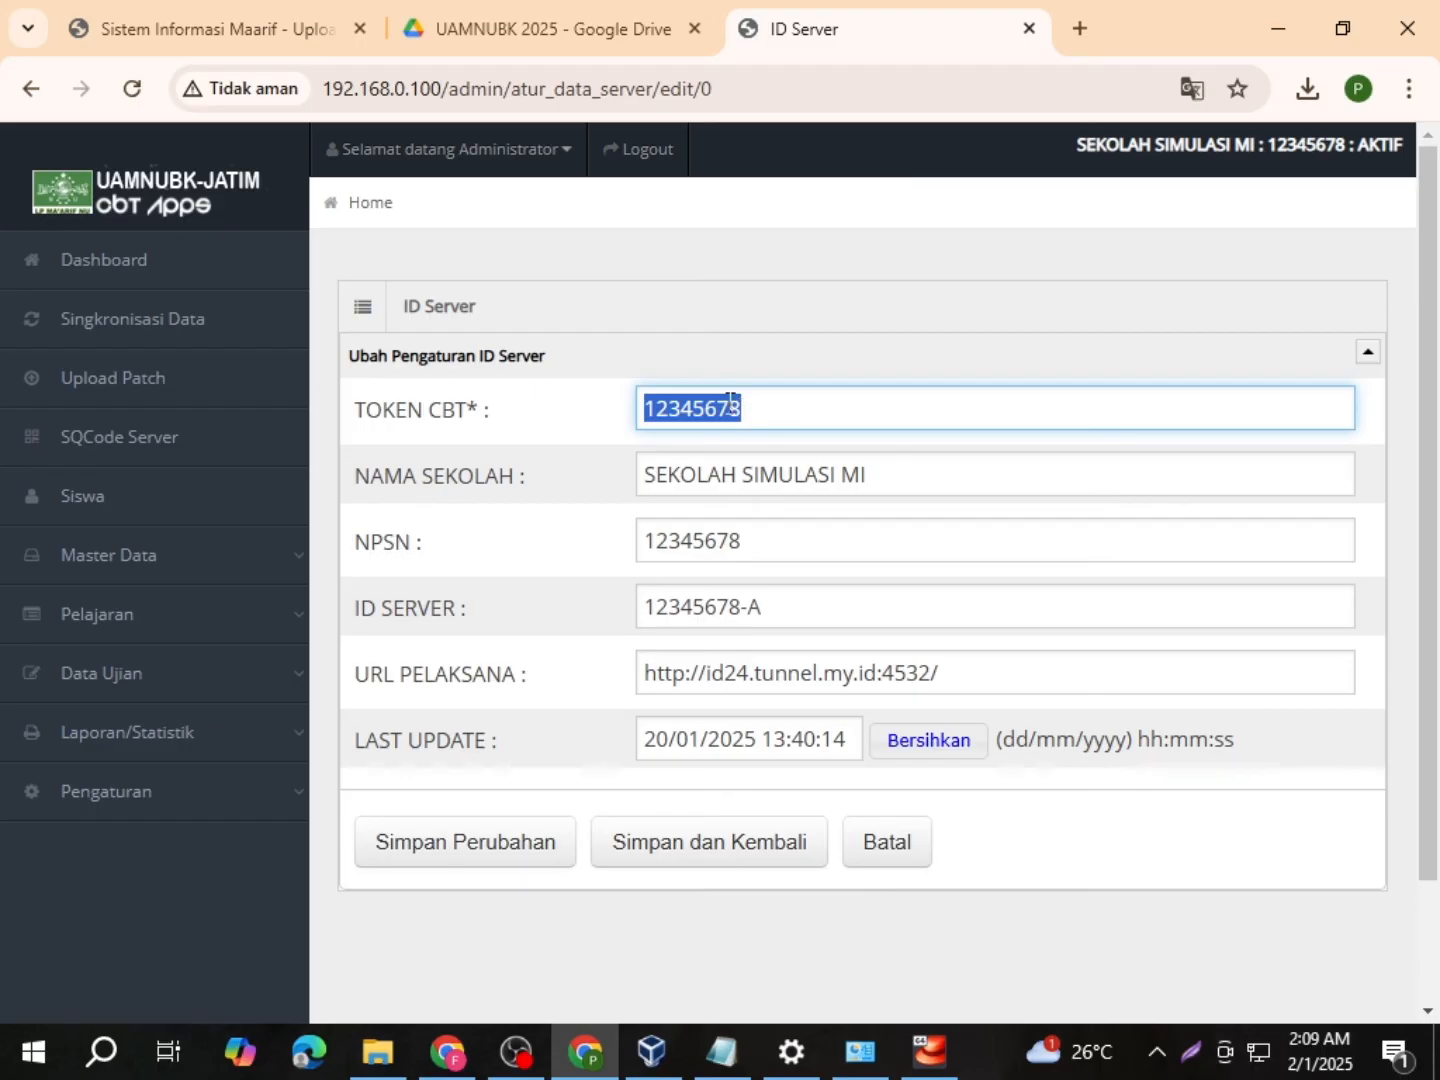
left_click(776, 401)
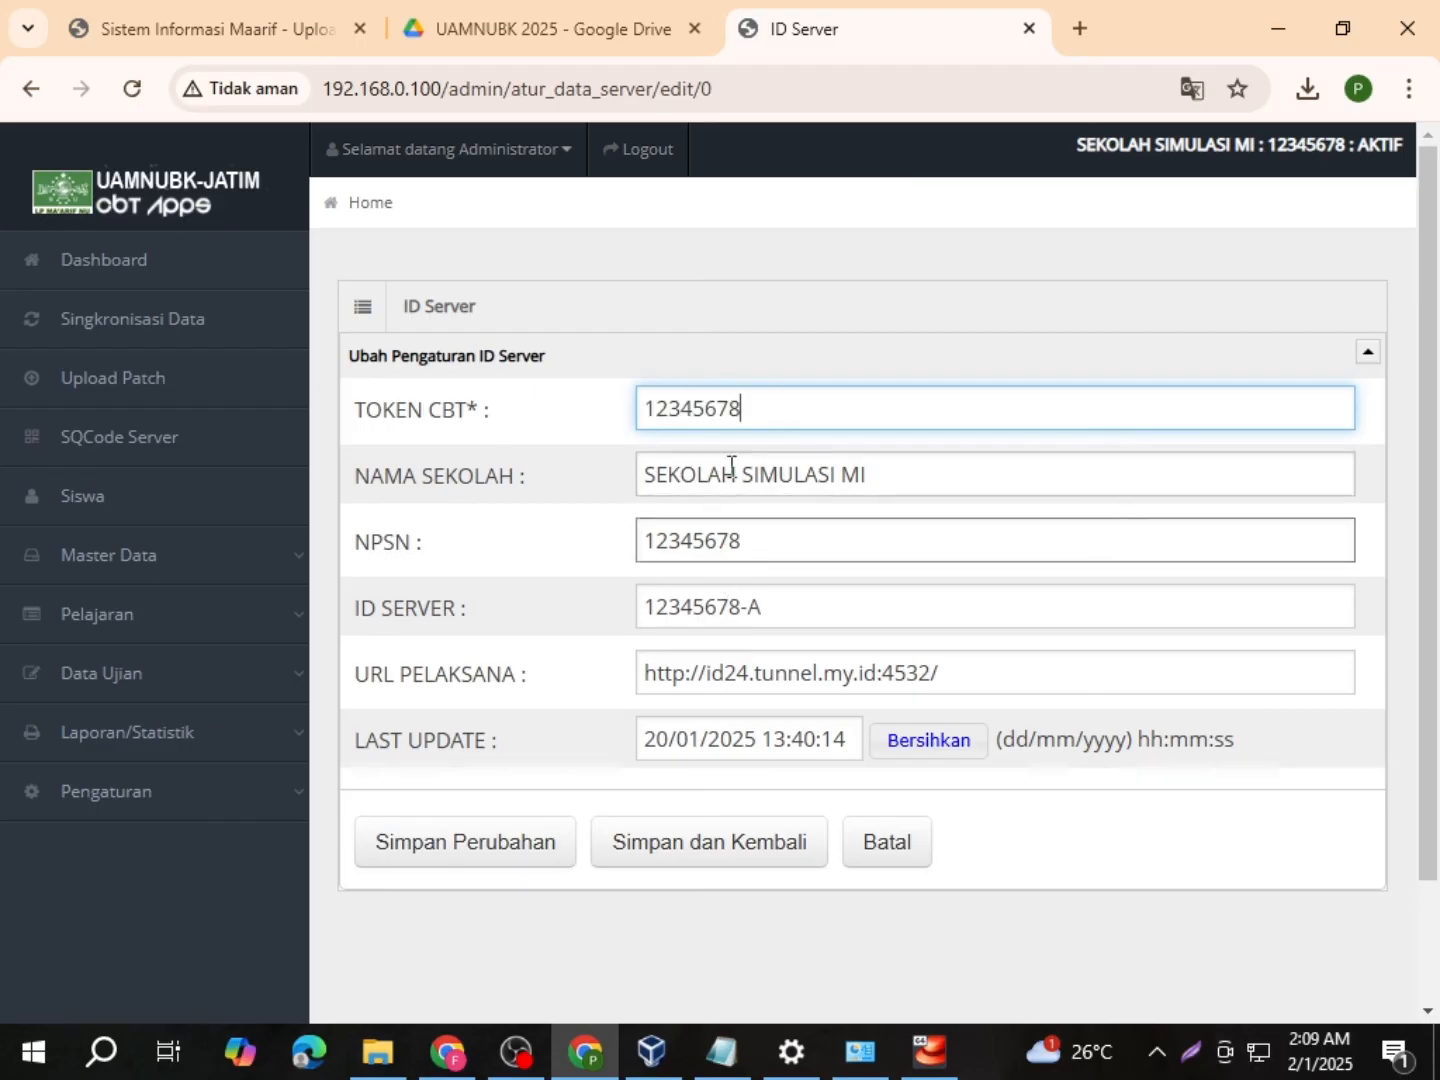
left_click(653, 412)
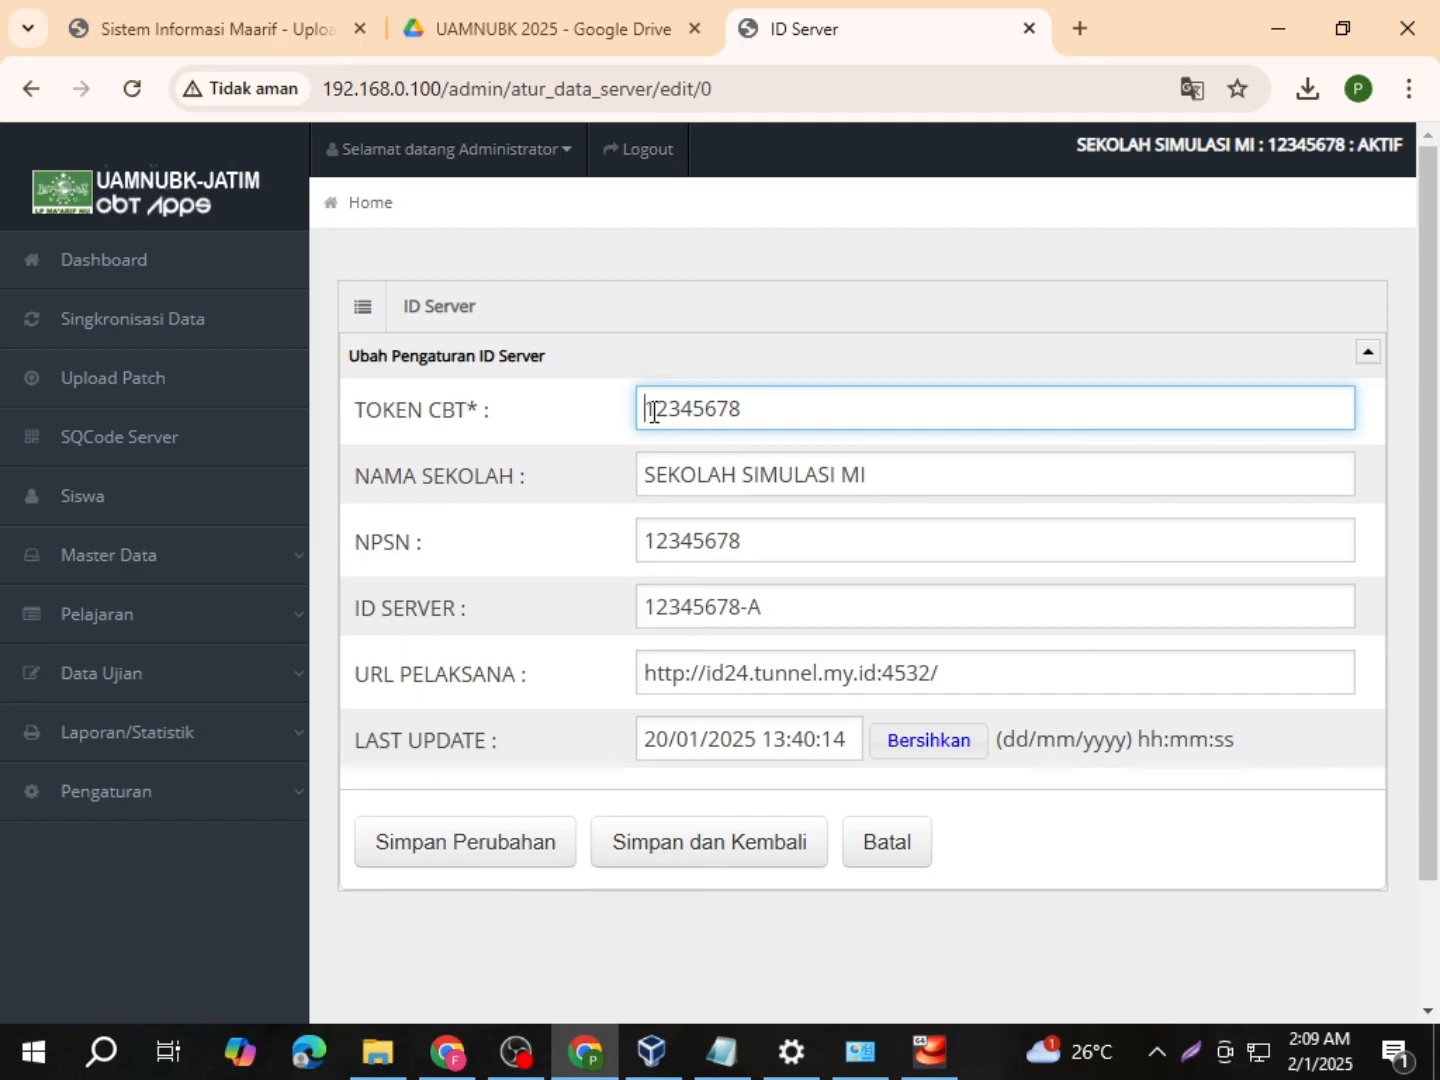
left_click_drag(647, 412, 753, 420)
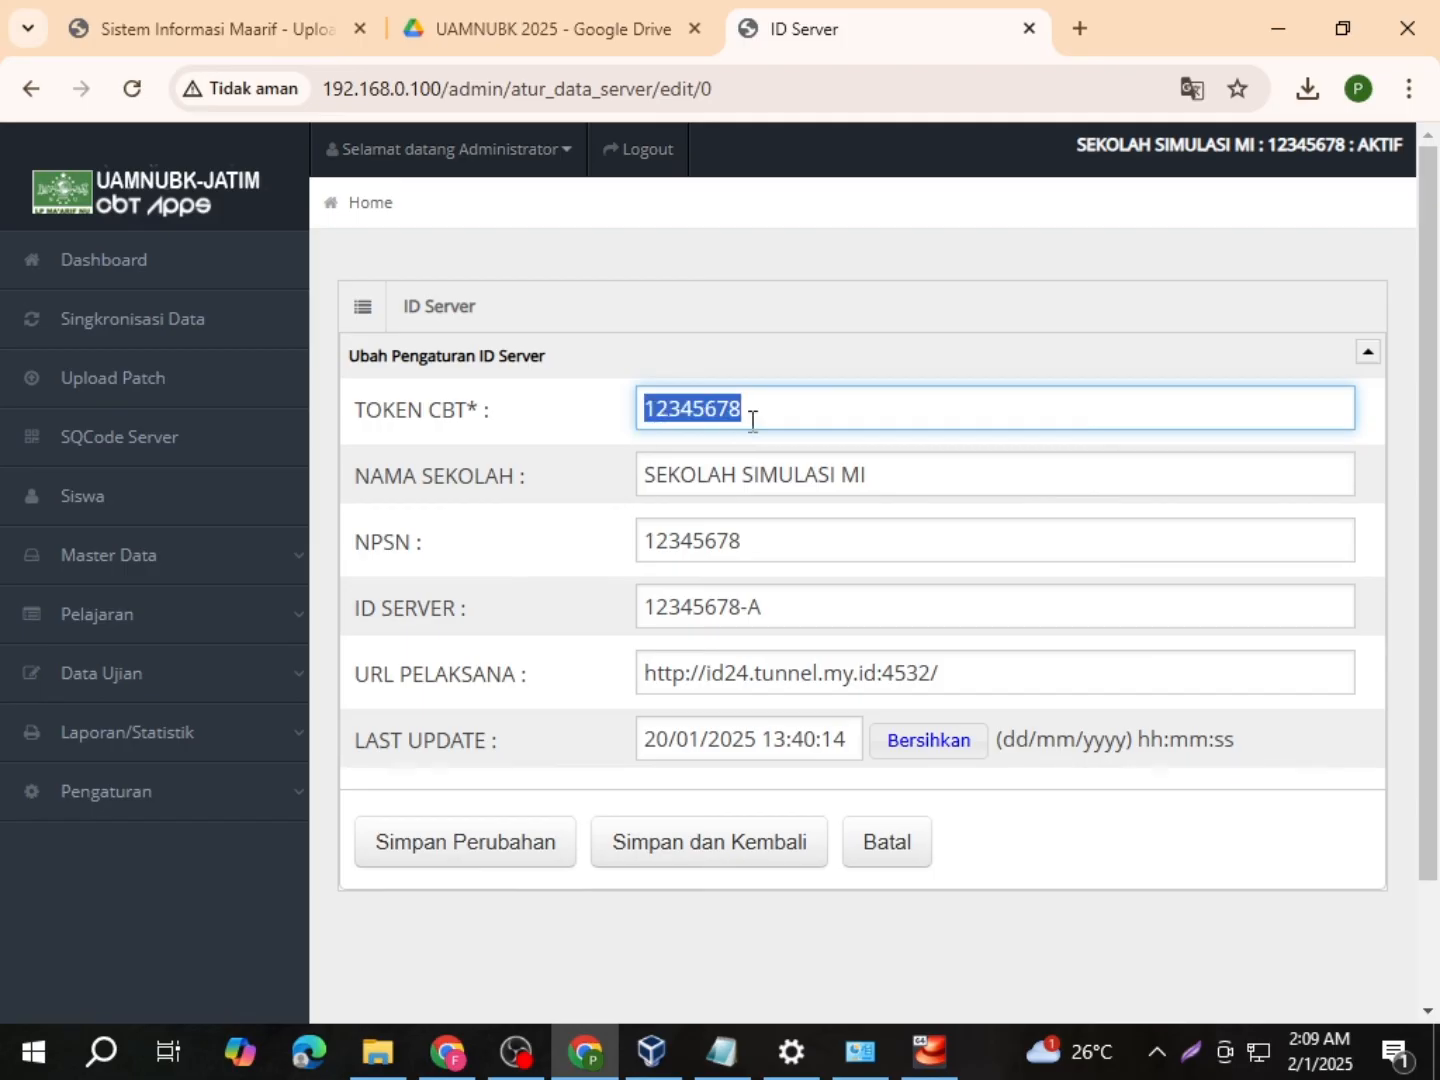
left_click(620, 412)
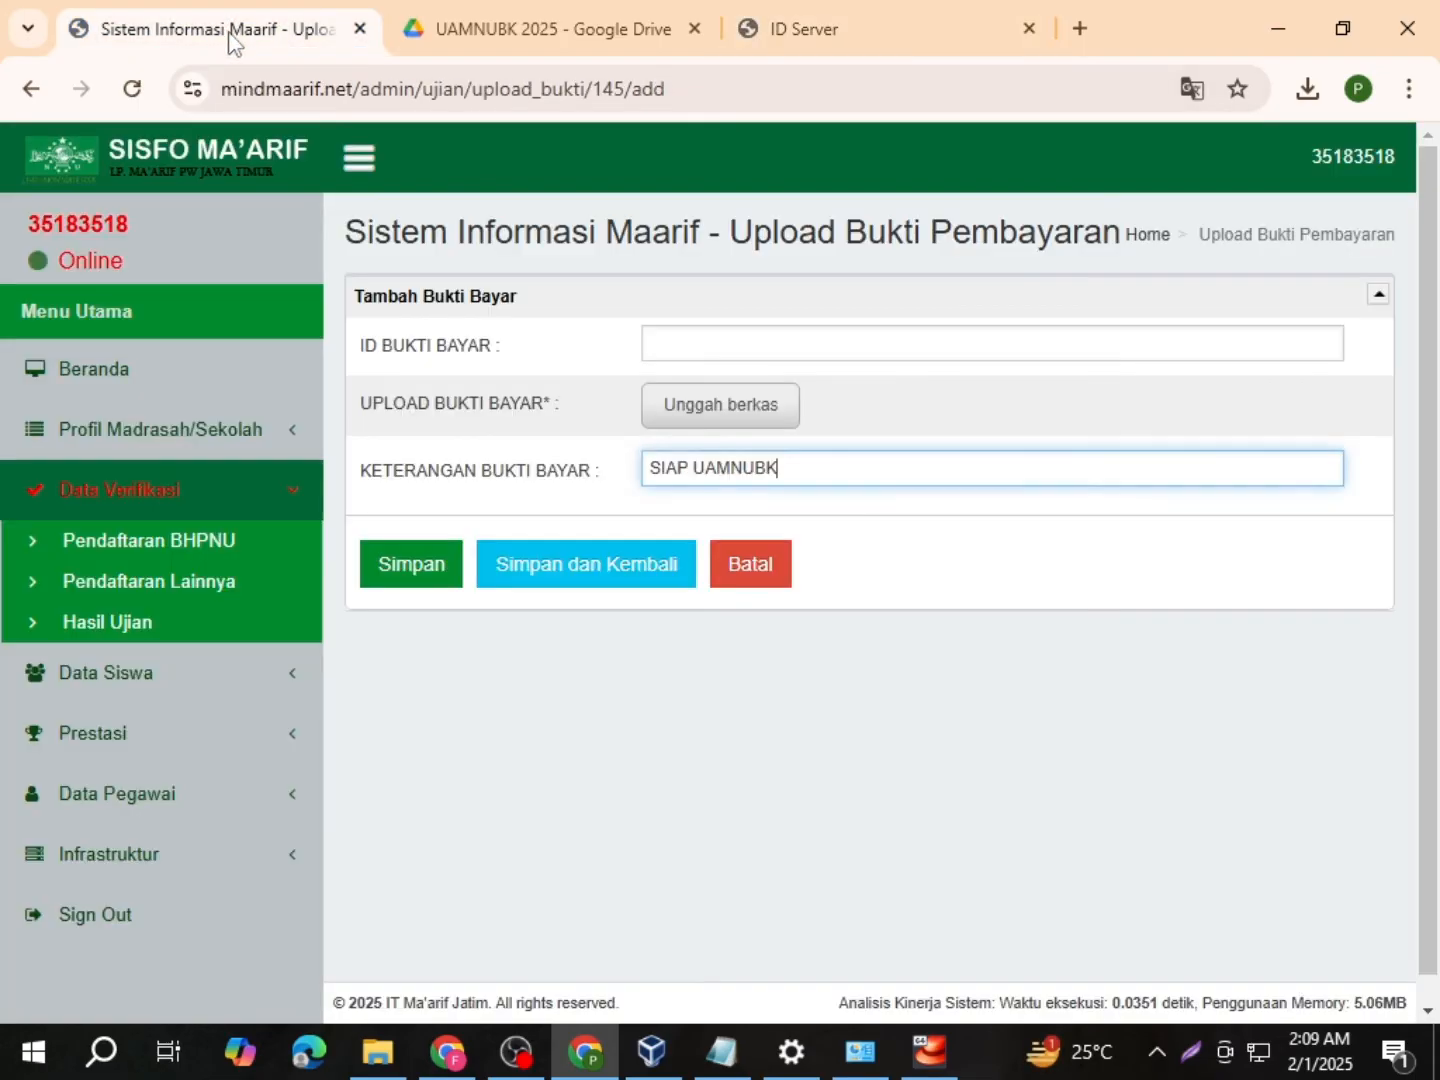
left_click(230, 37)
scroll(185, 805, "down", 1)
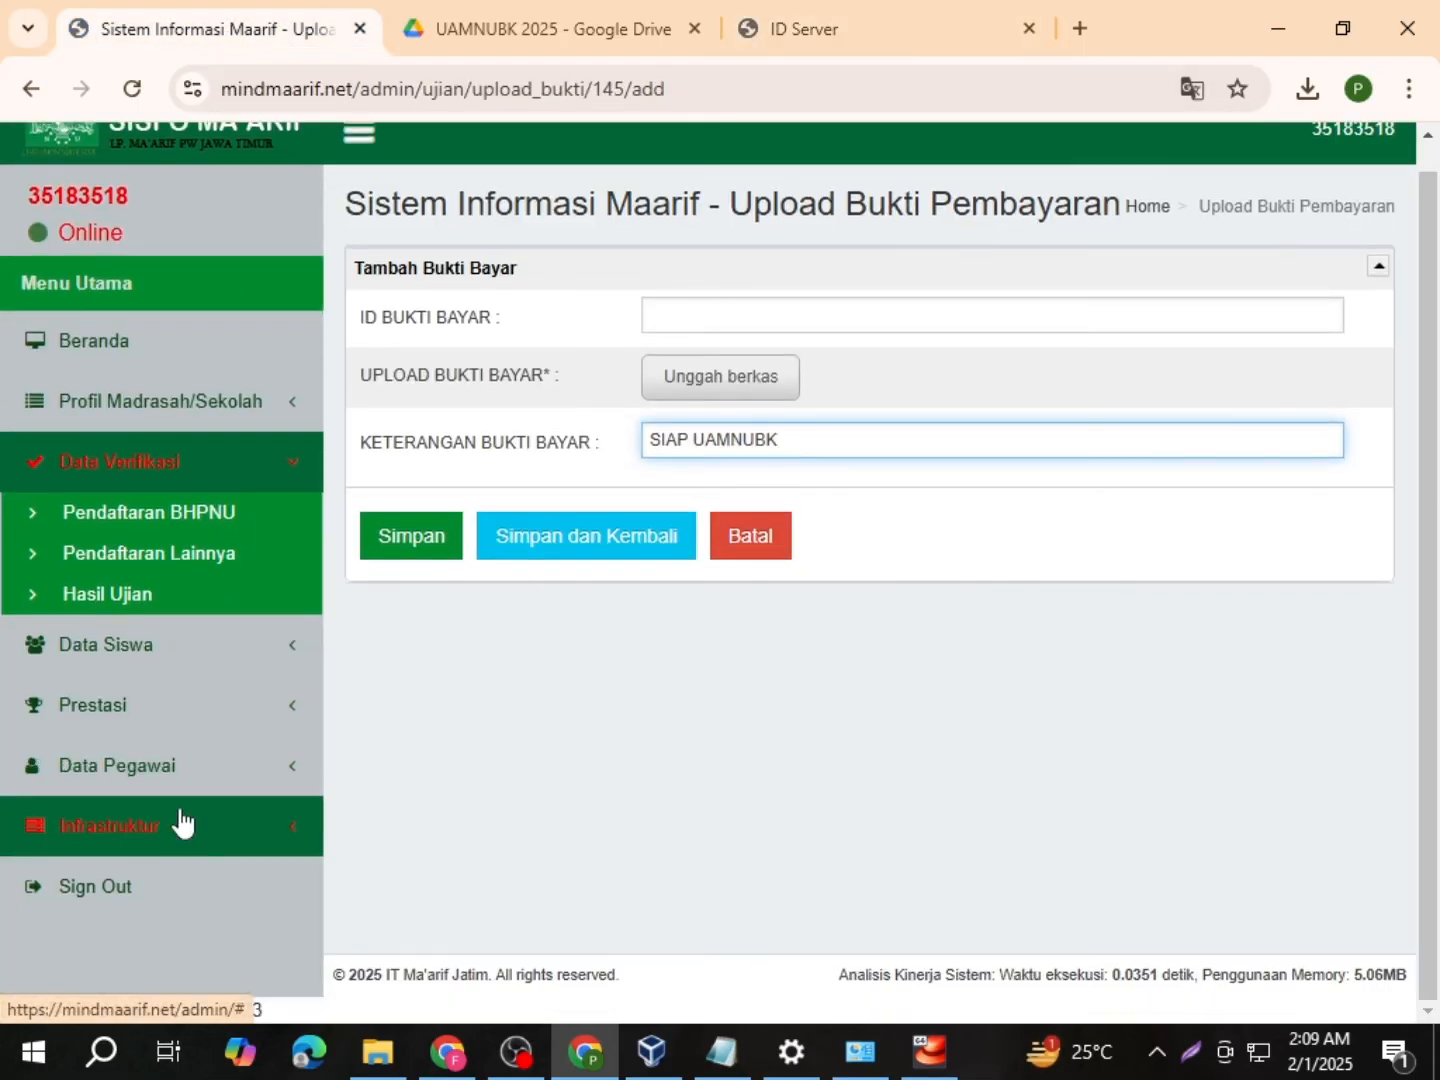
left_click(181, 823)
left_click(130, 800)
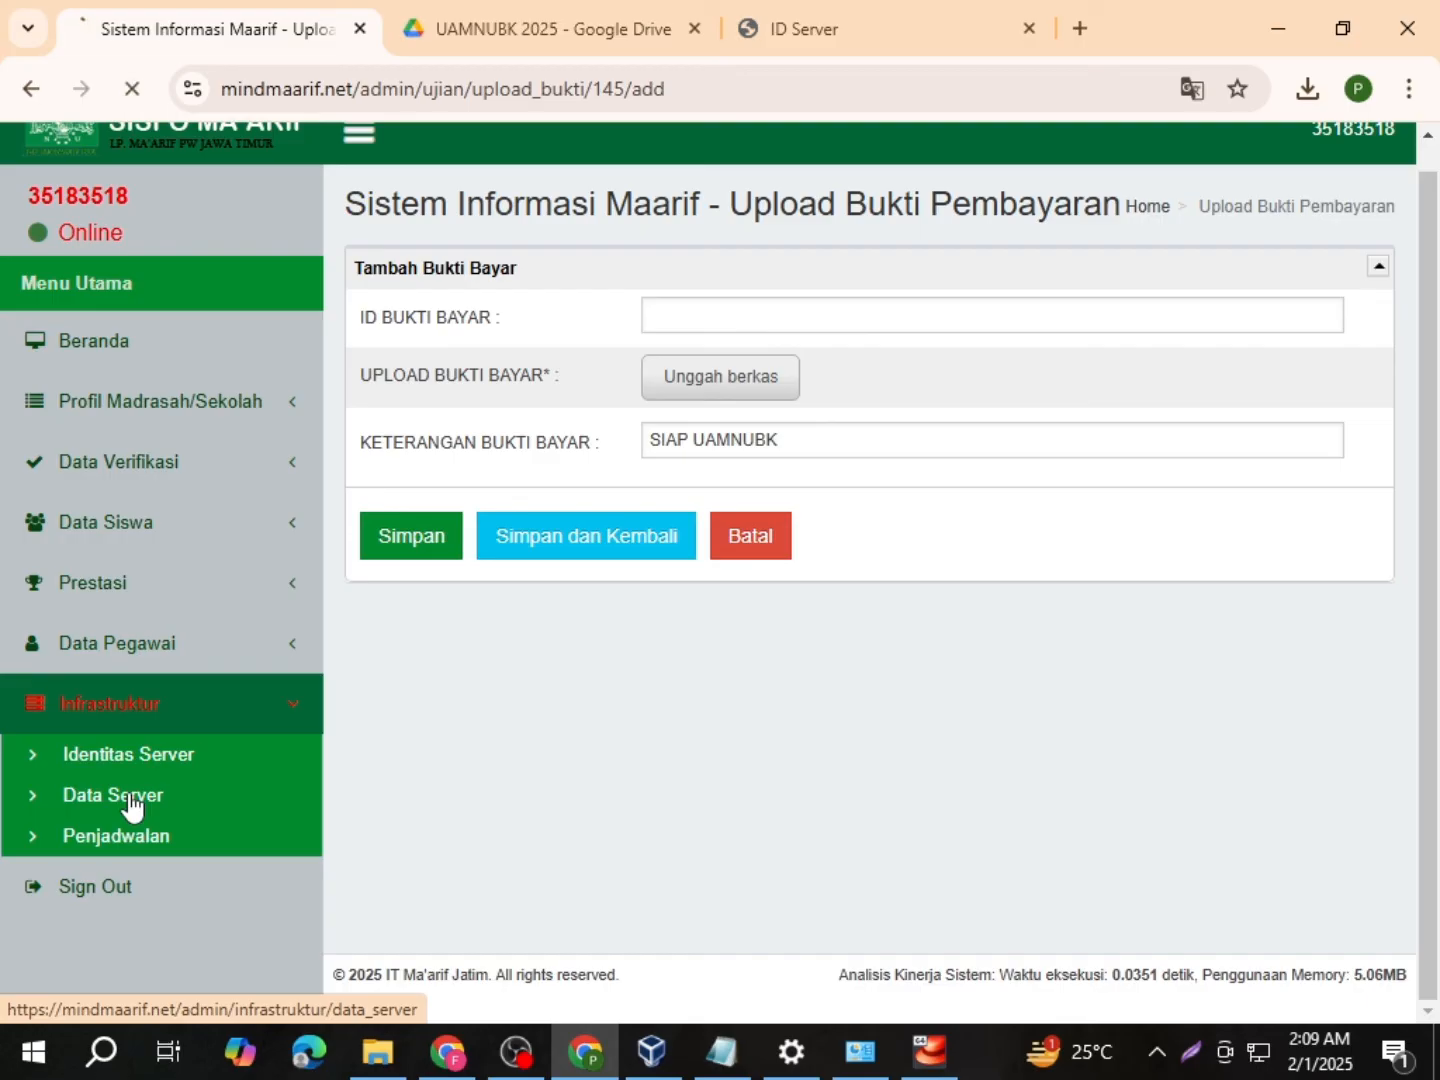
left_click_drag(361, 468, 440, 473)
key("ctrl+c")
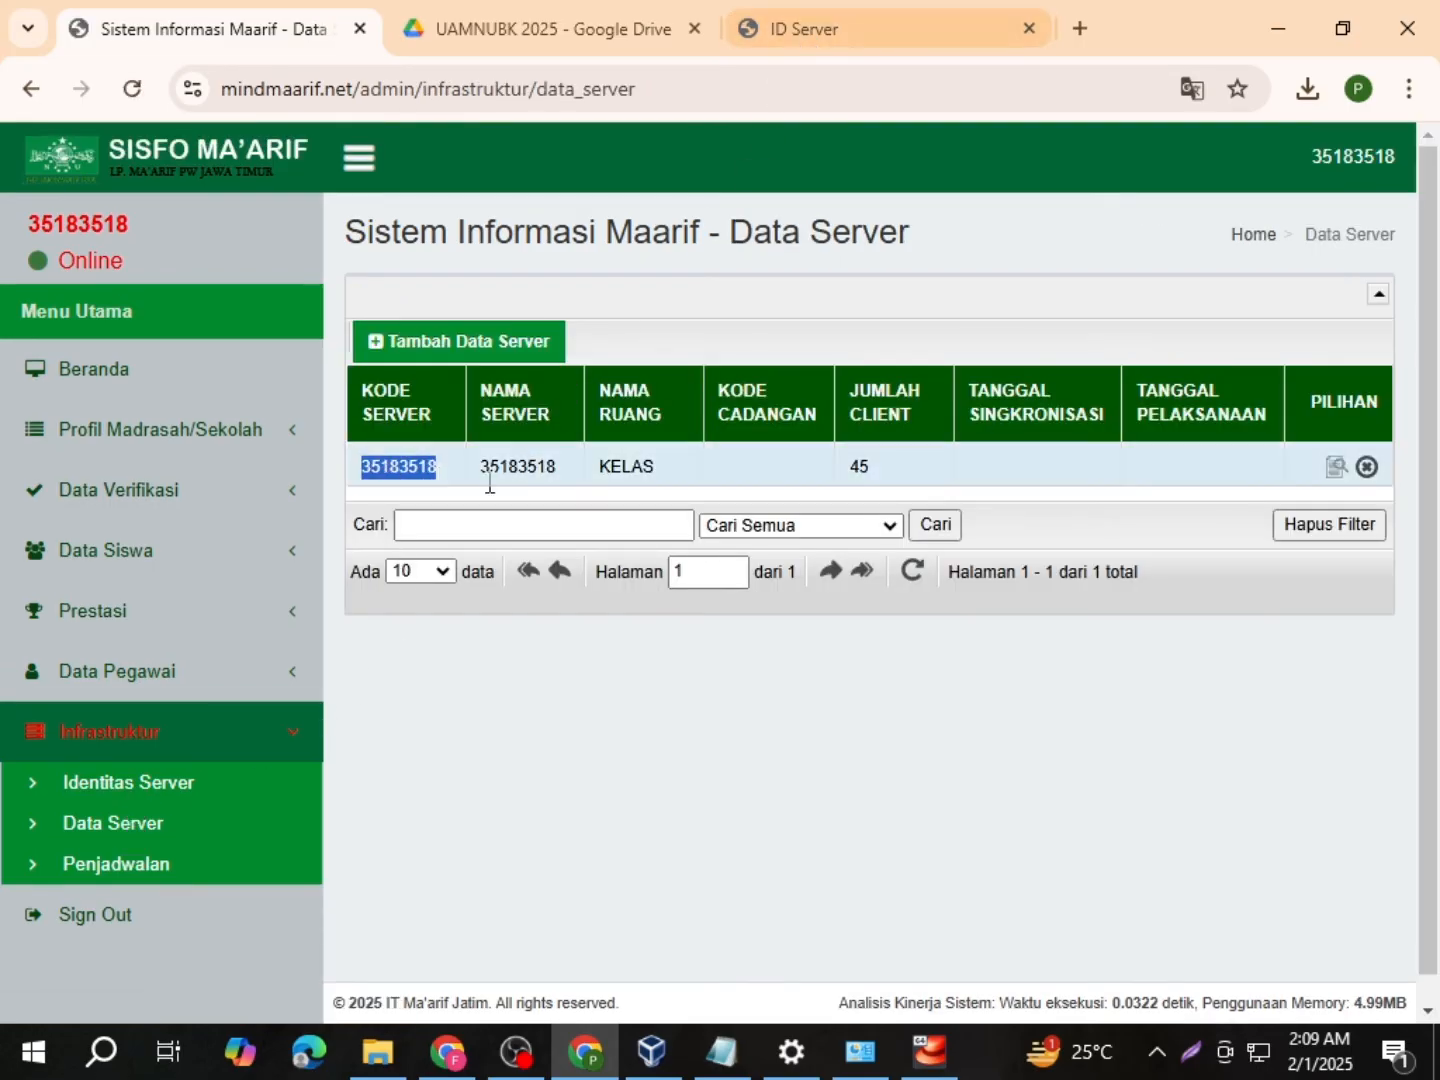
Step: Paste 35183518 over the existing CBT token in the ID Server edit form
left_click(811, 28)
left_click(240, 31)
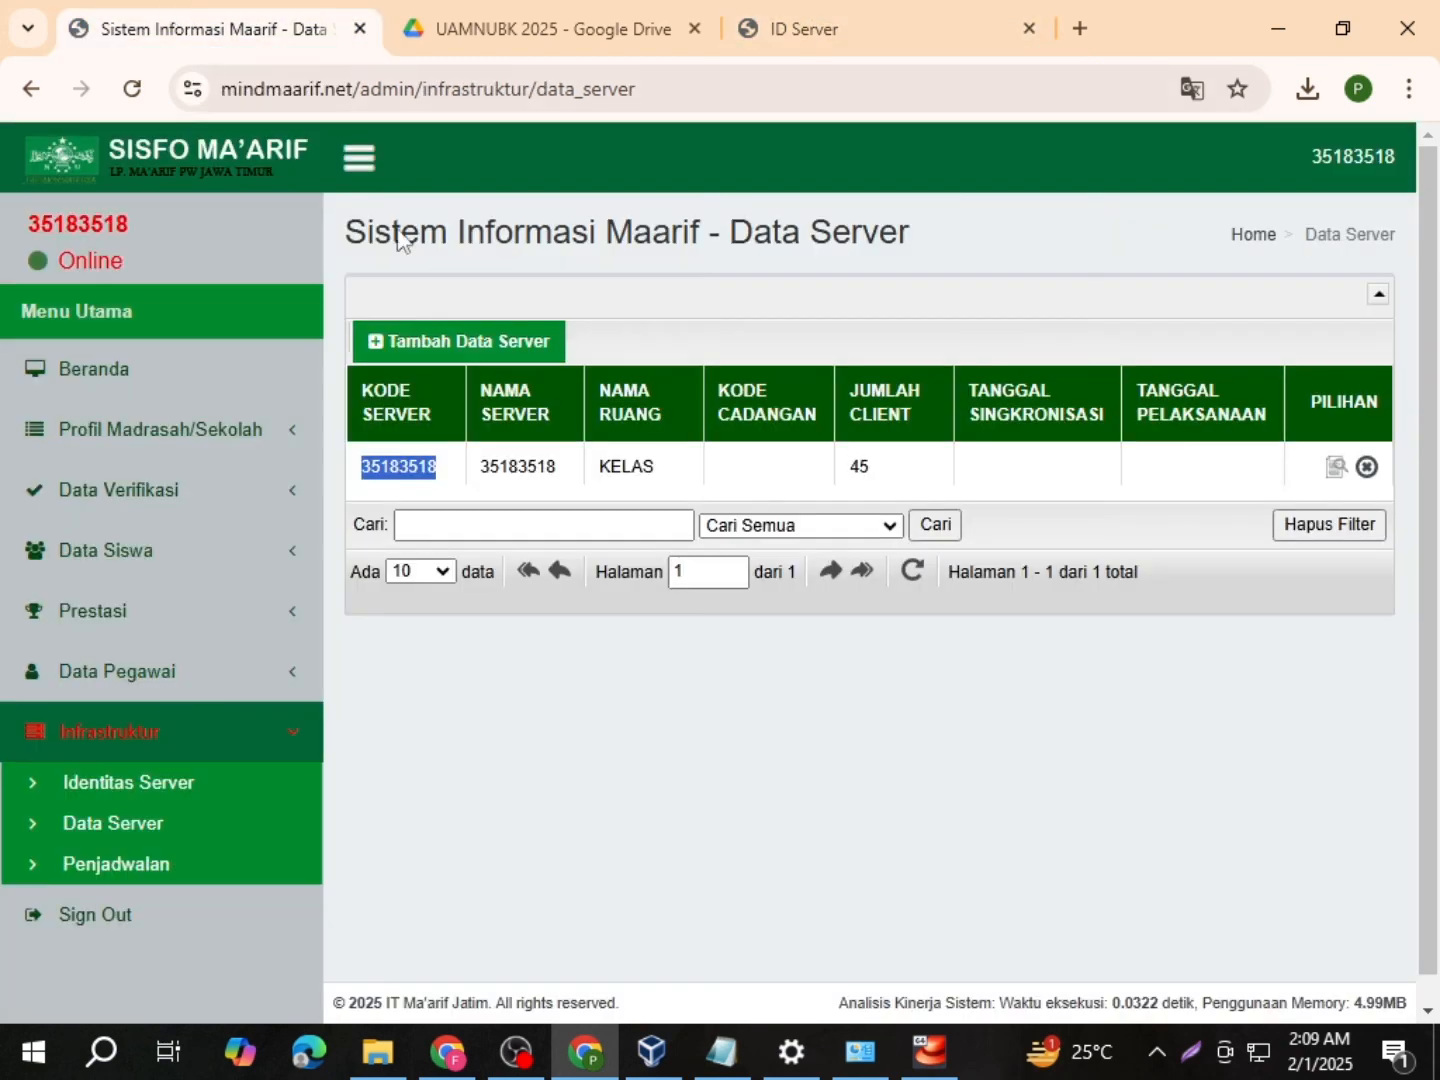
left_click(813, 30)
left_click(680, 412)
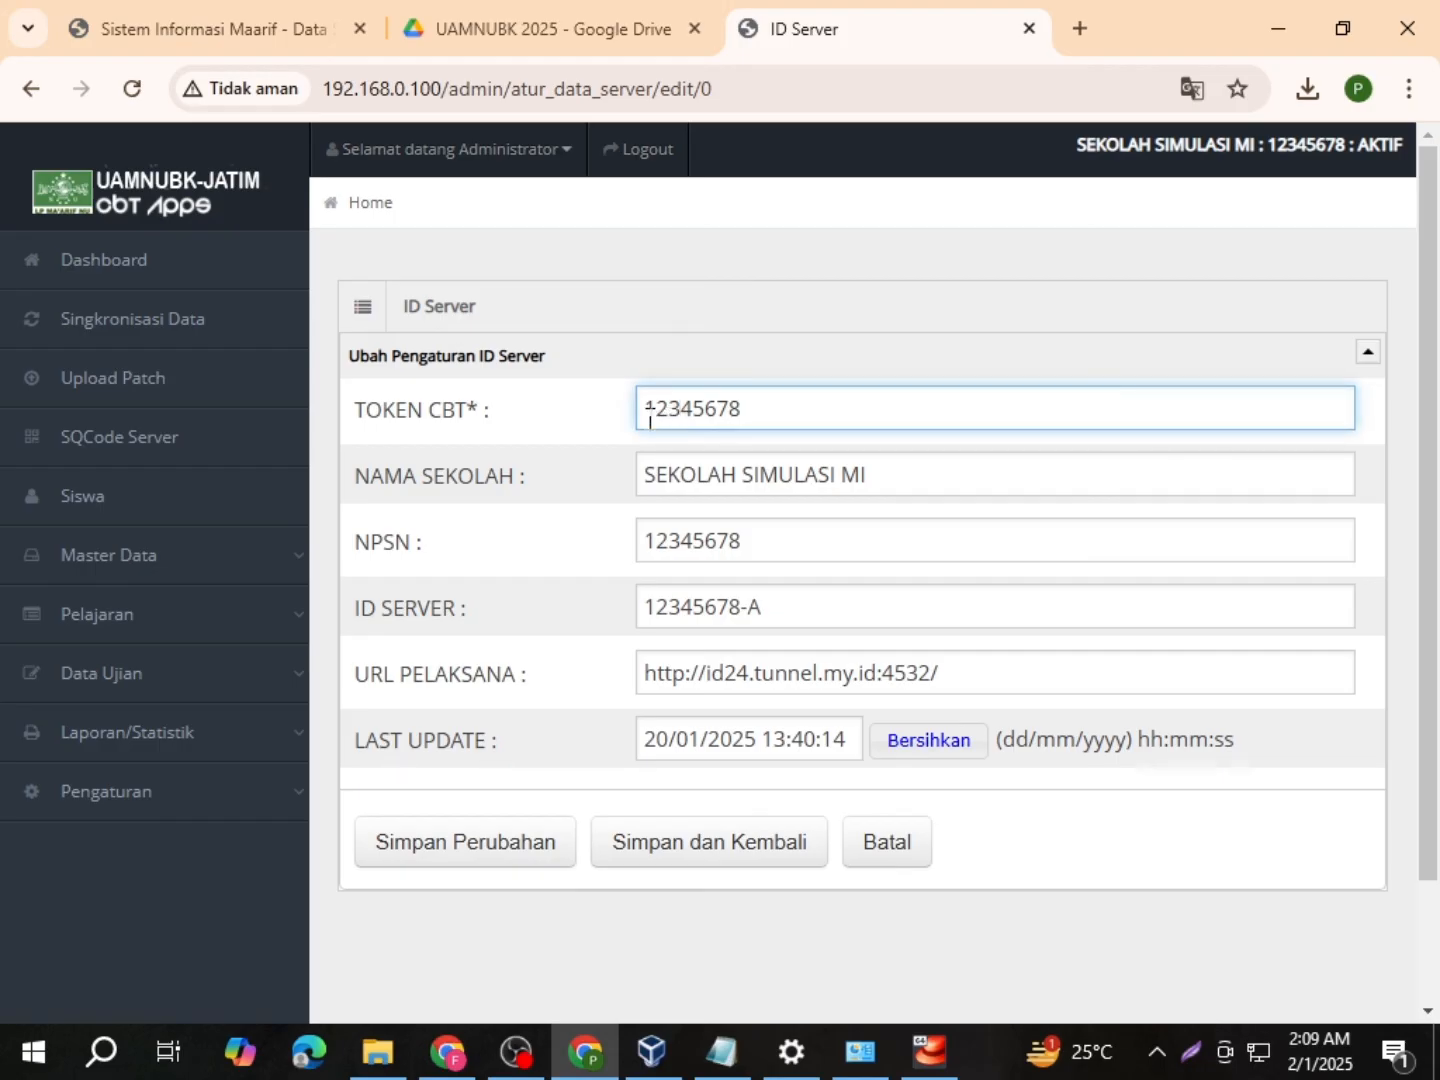
left_click(165, 25)
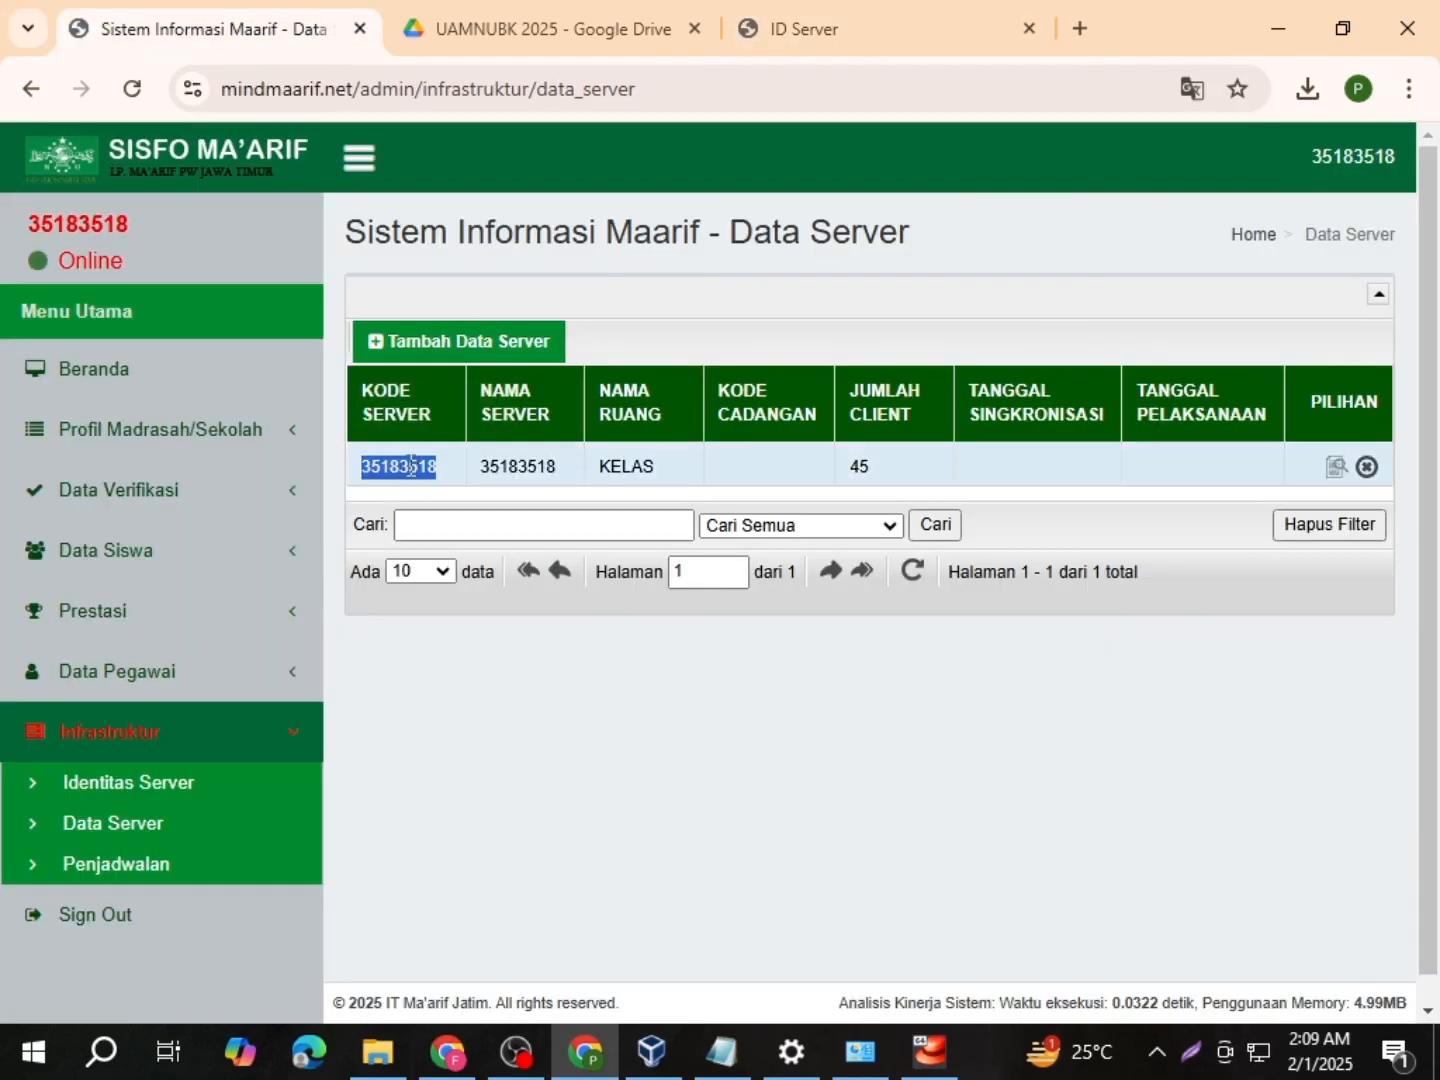
left_click(790, 31)
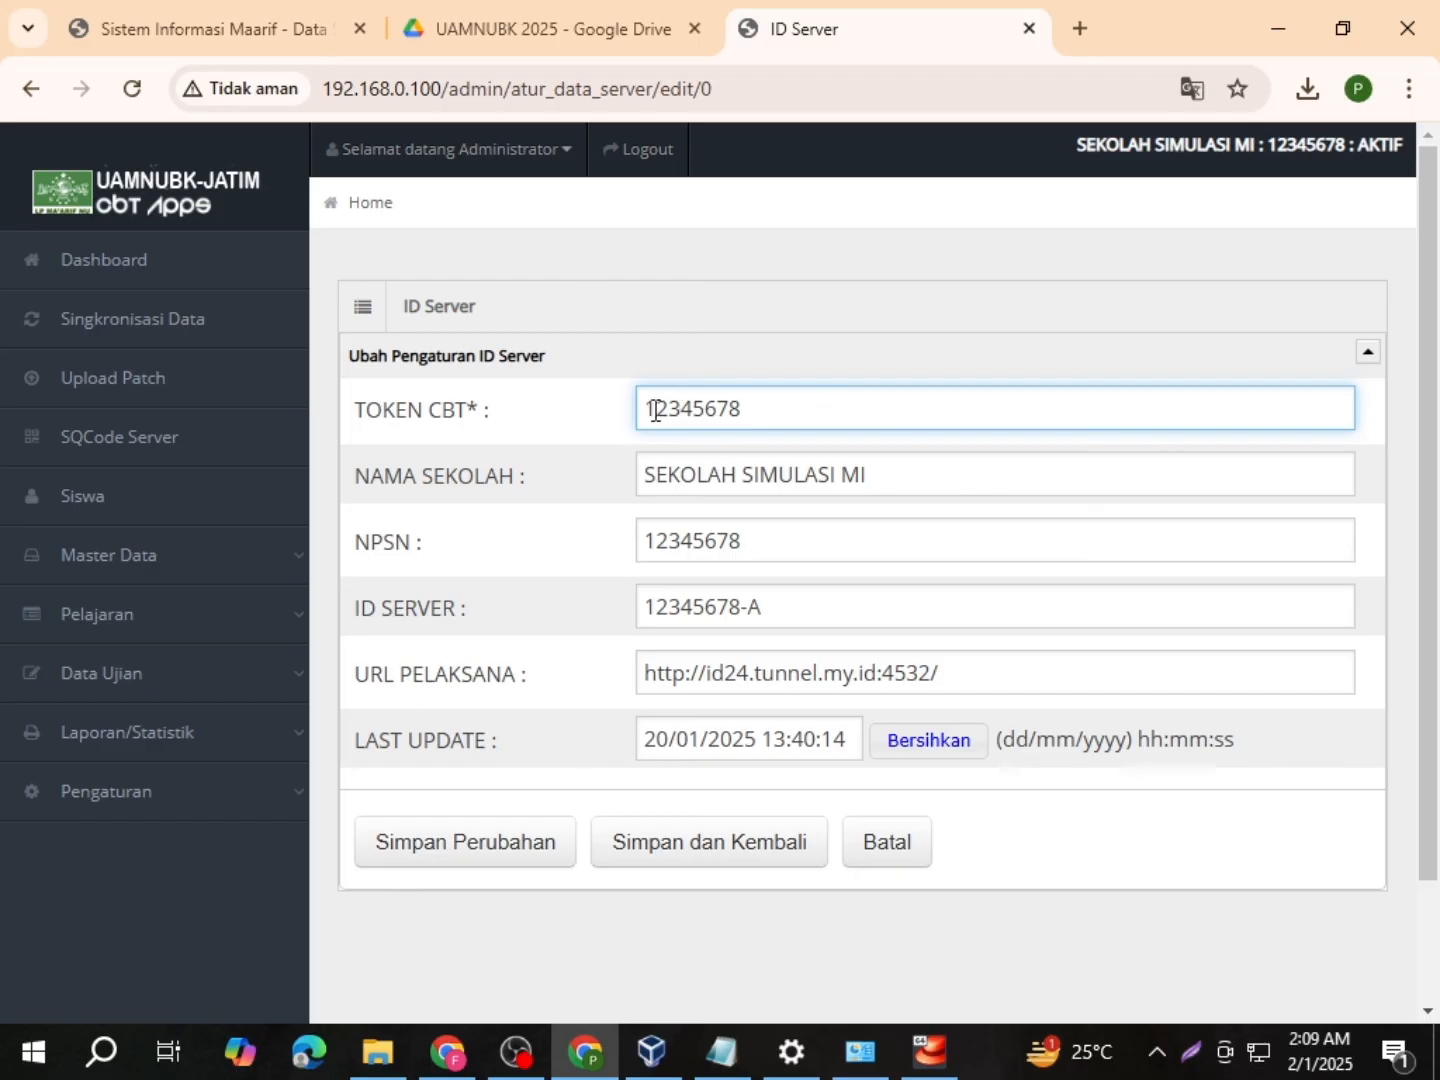
left_click_drag(655, 408, 752, 411)
key("ctrl+v")
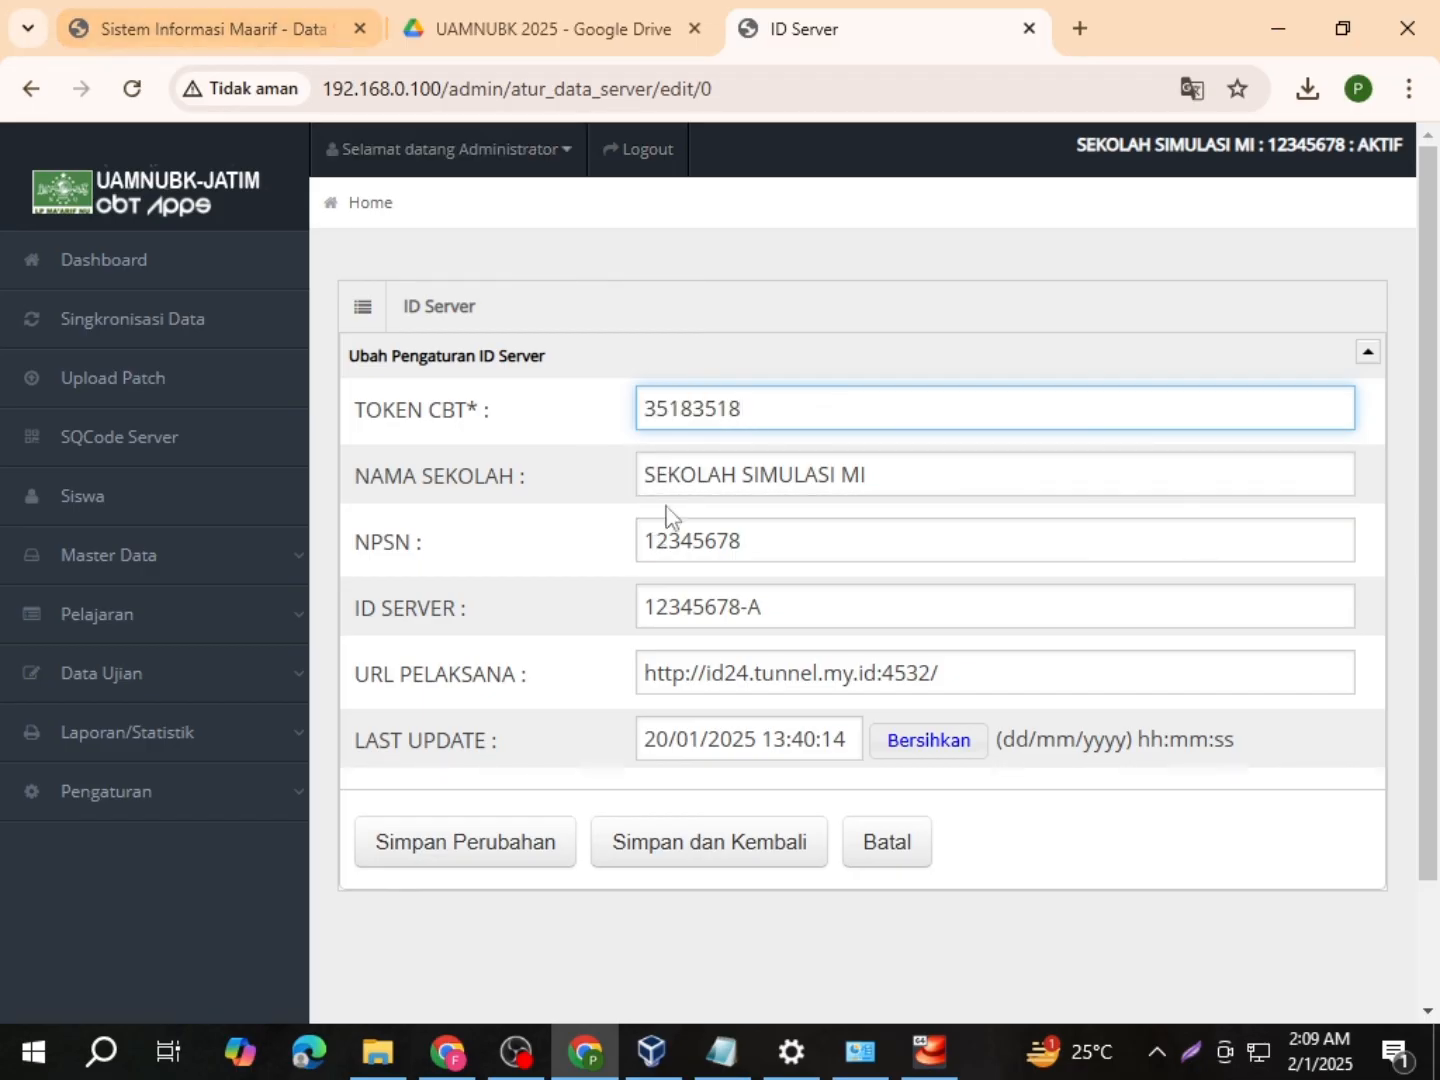
Step: Set school name MA NU, NPSN and ID Server both 35183518, and save the record
left_click_drag(644, 476, 904, 485)
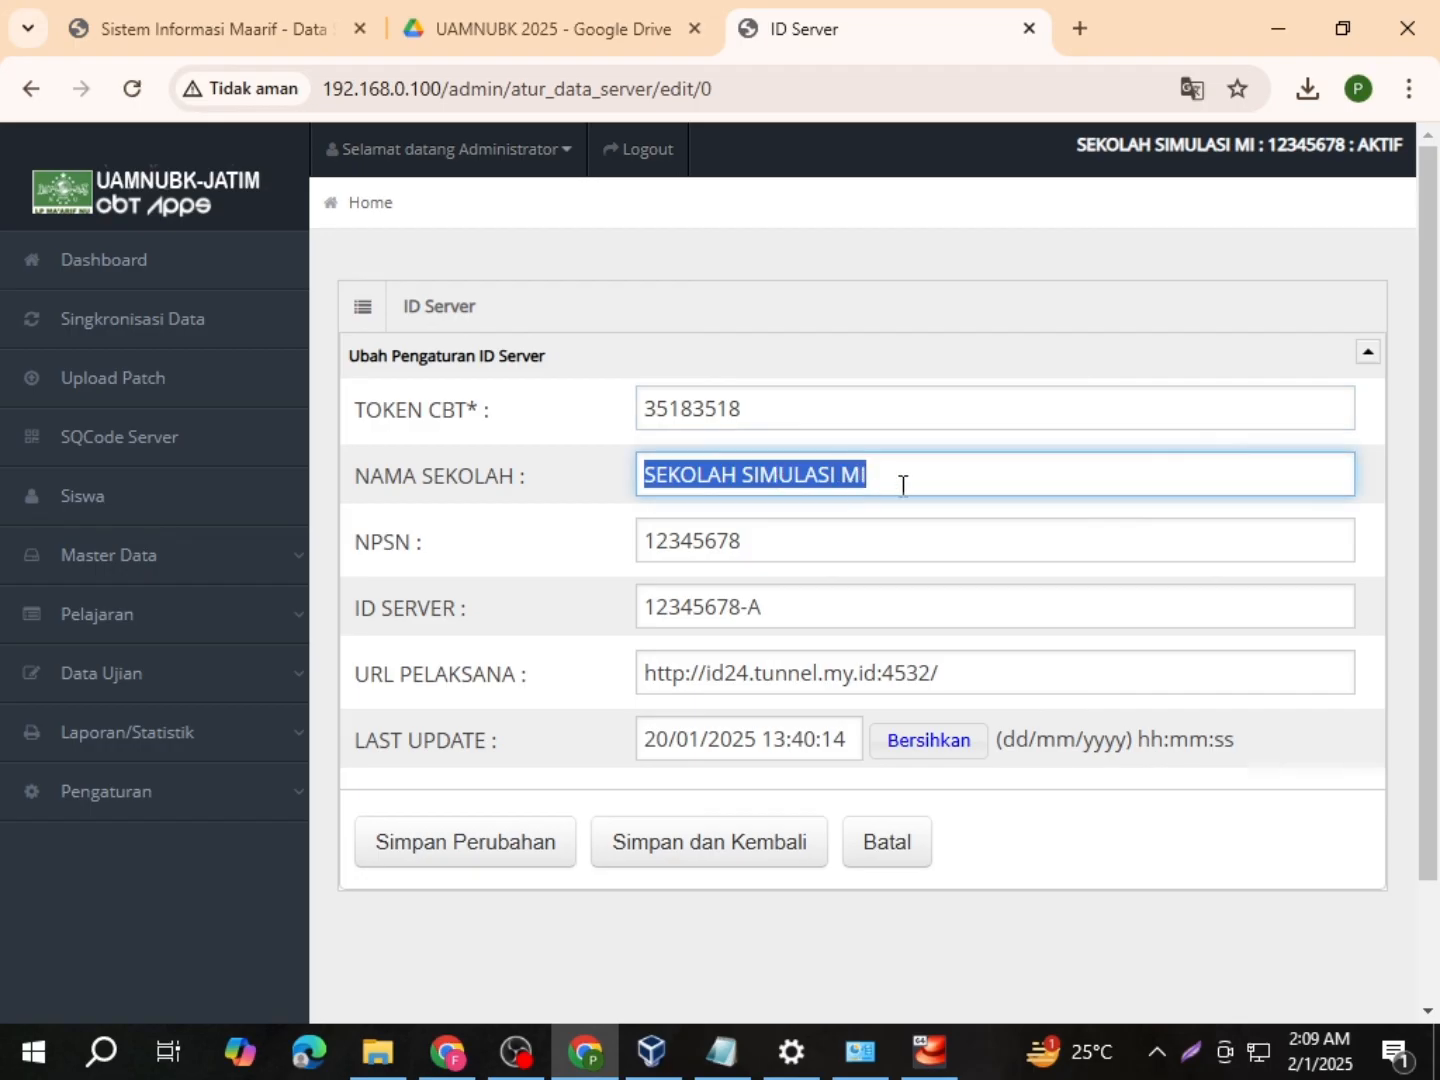
type("MA")
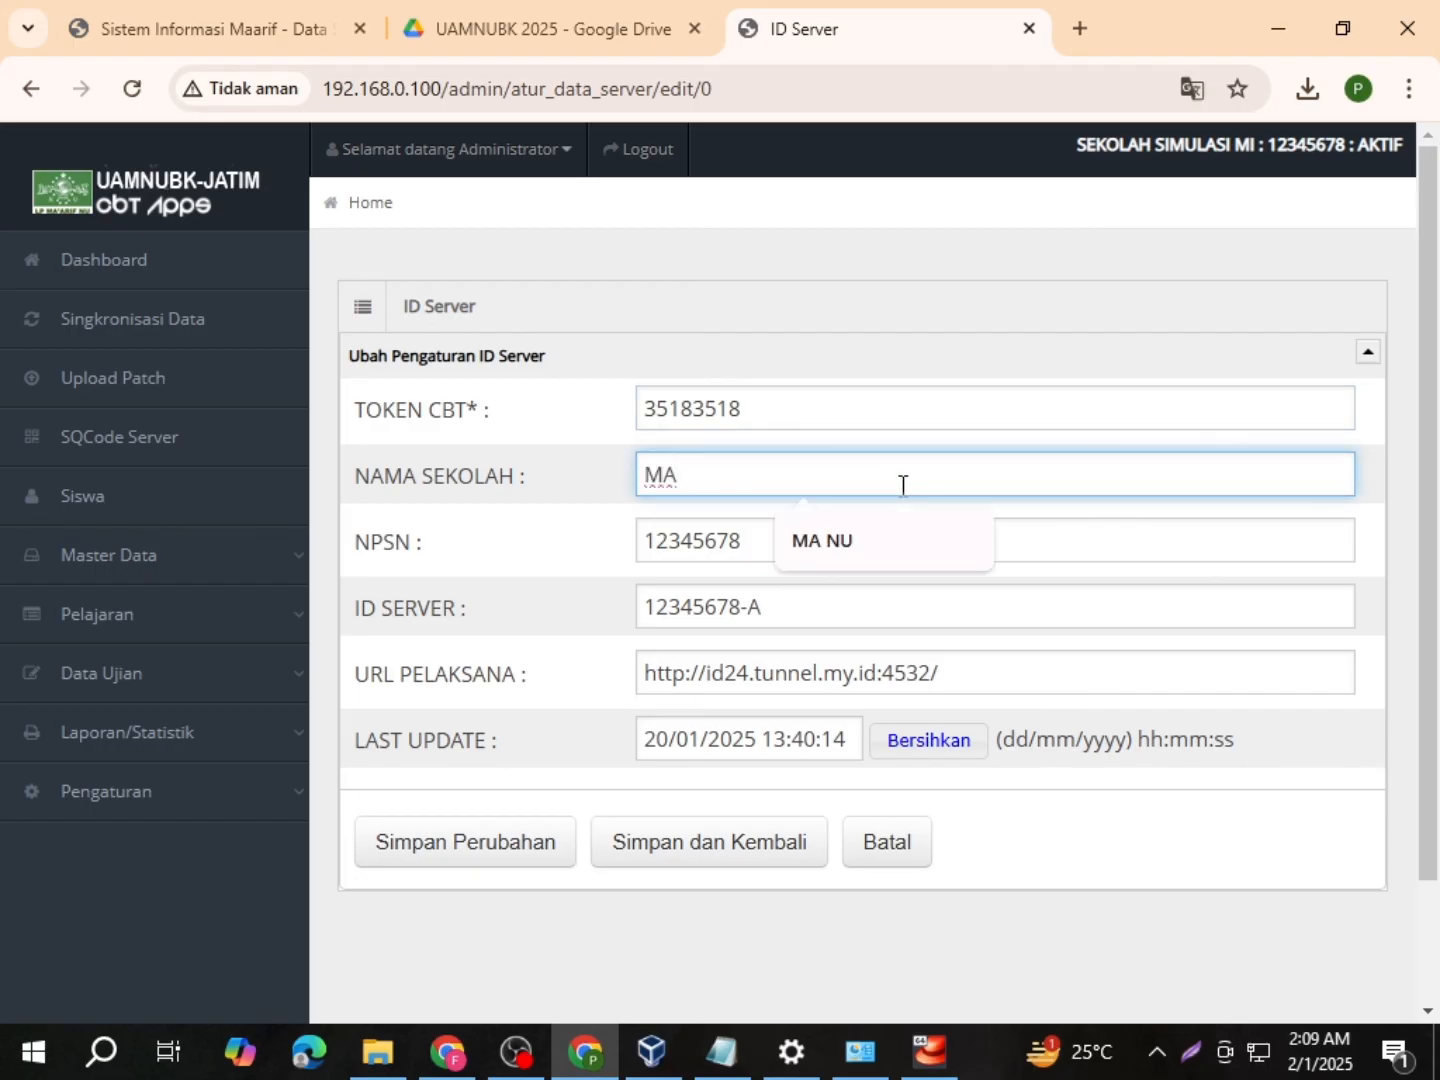
type(" NU")
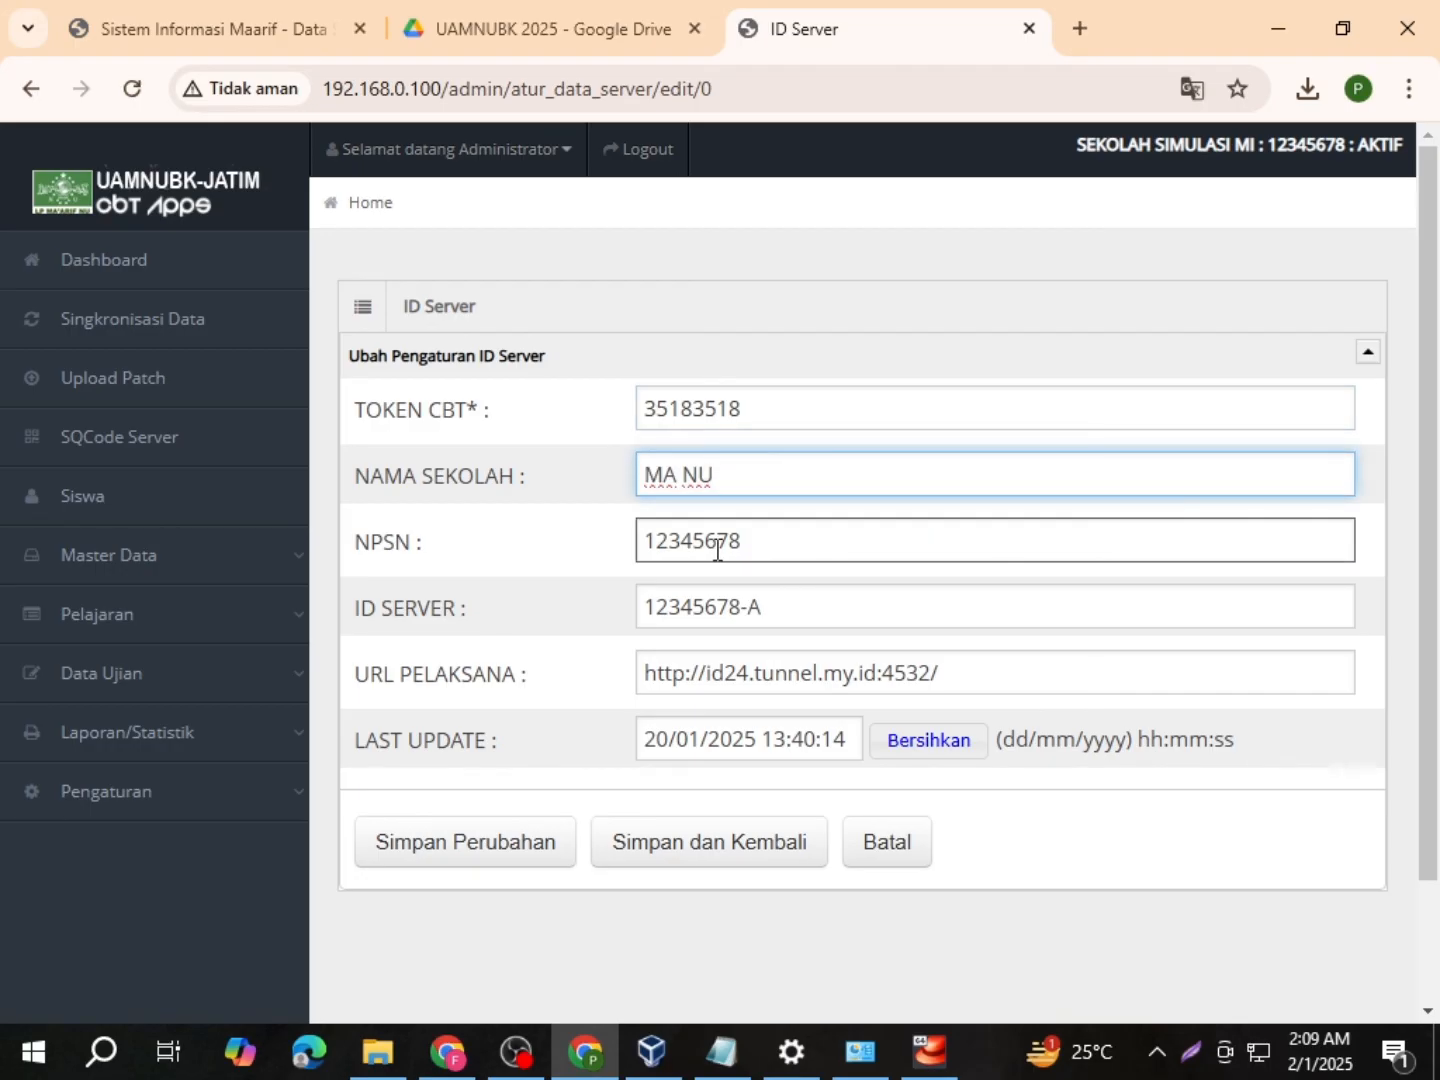
double_click(653, 542)
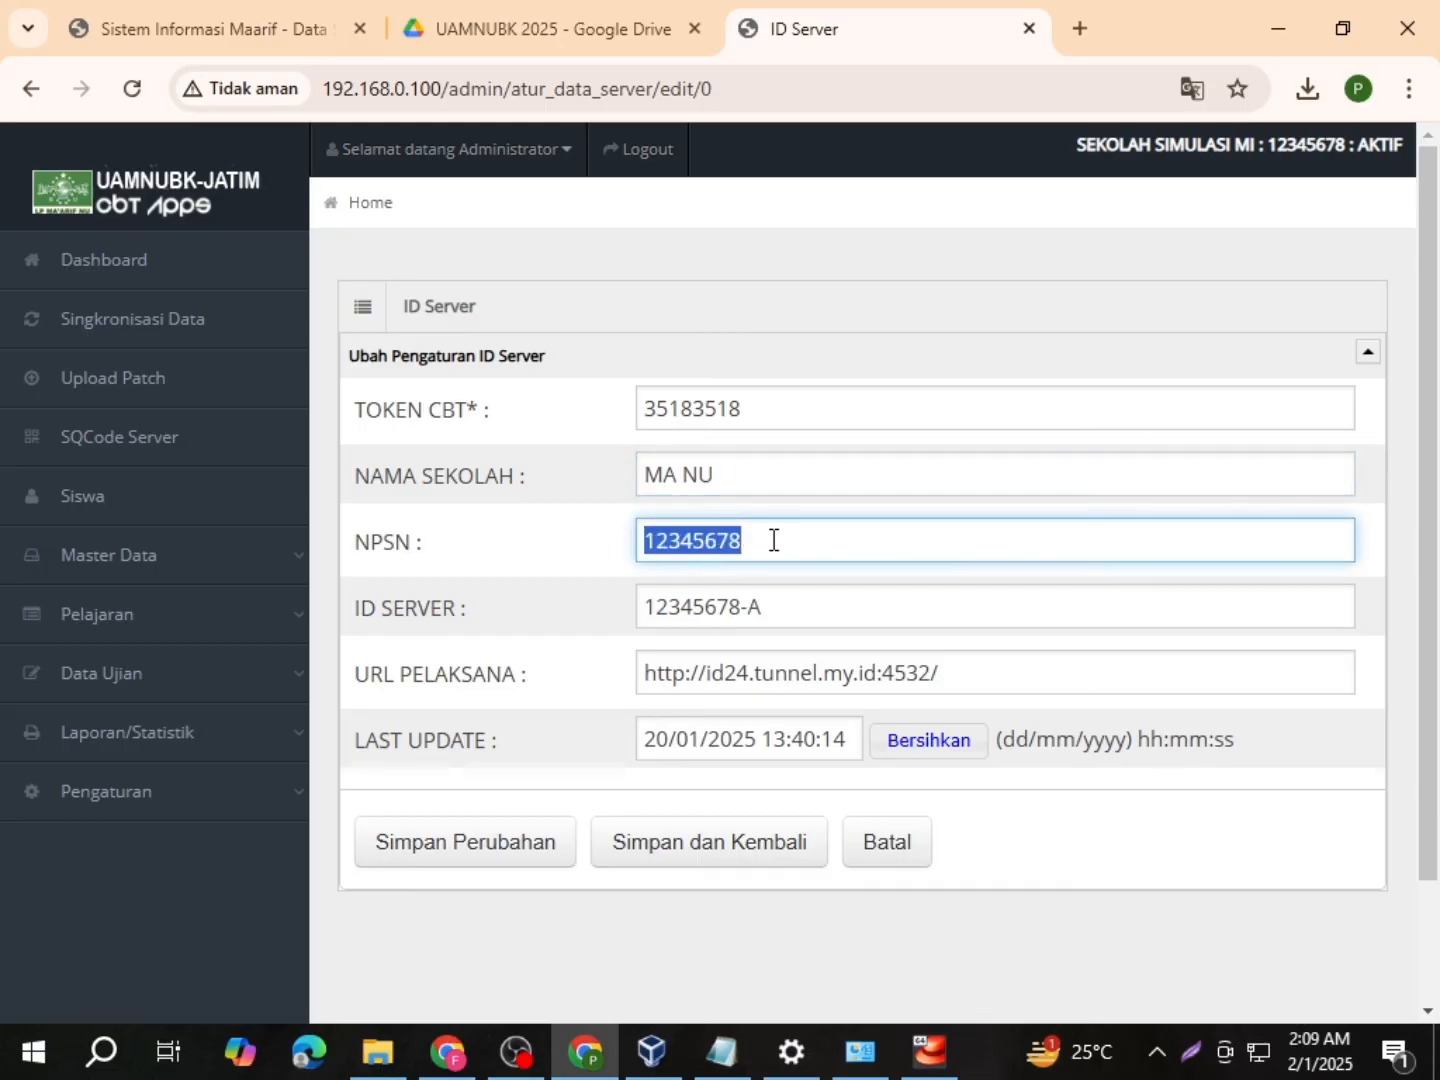
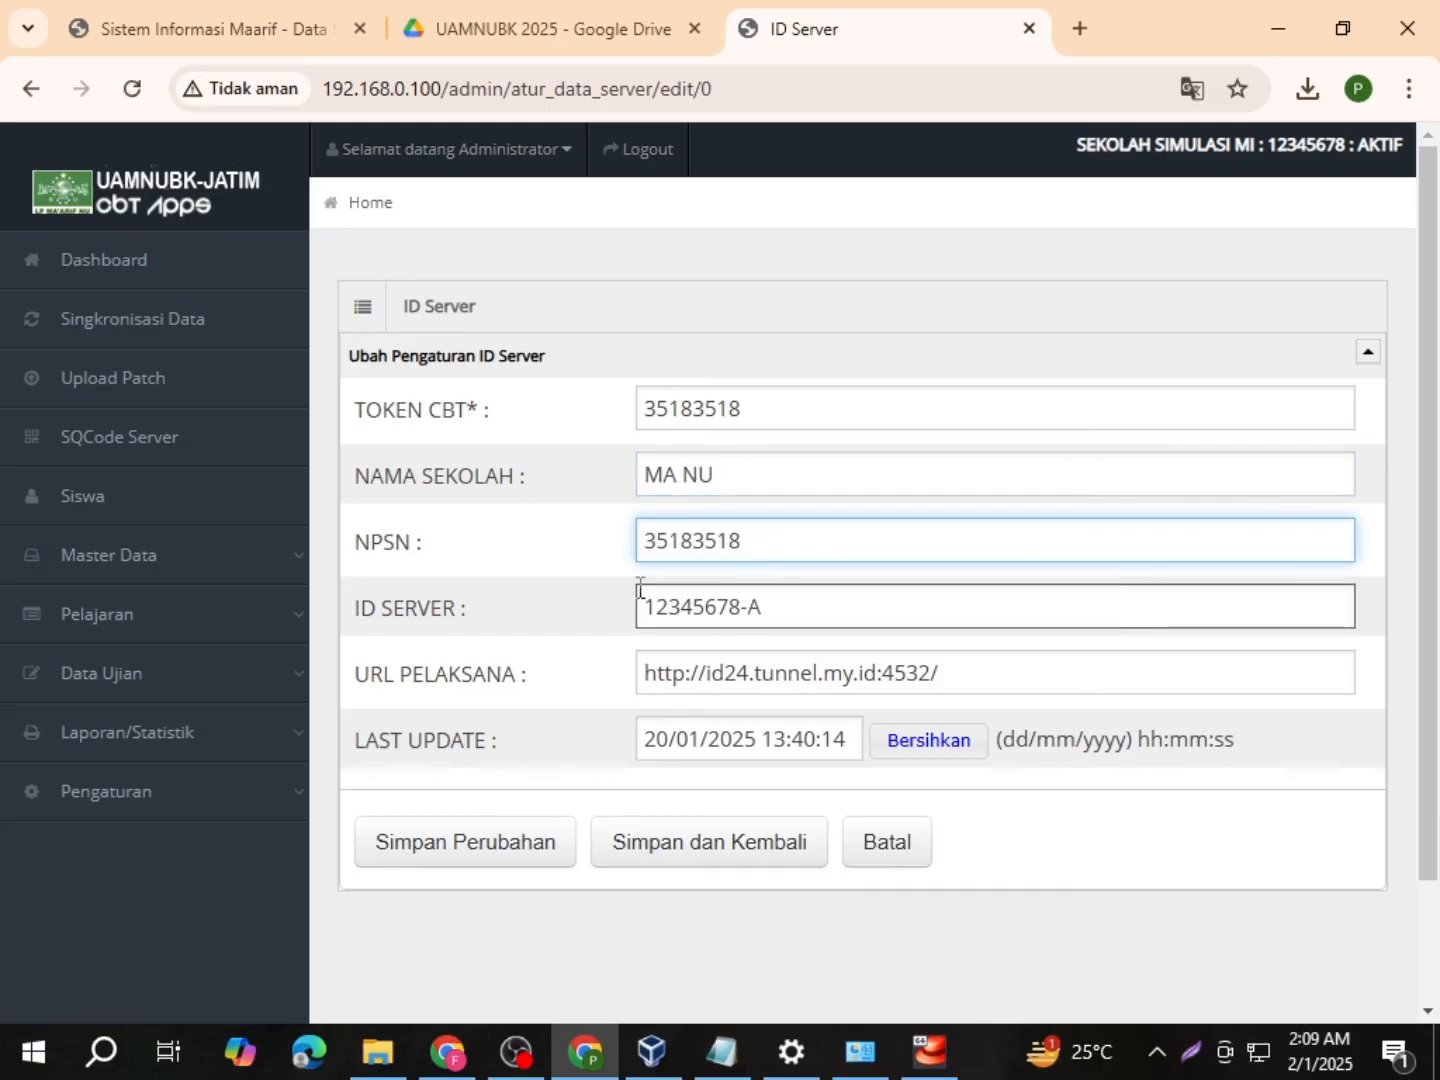
left_click(239, 30)
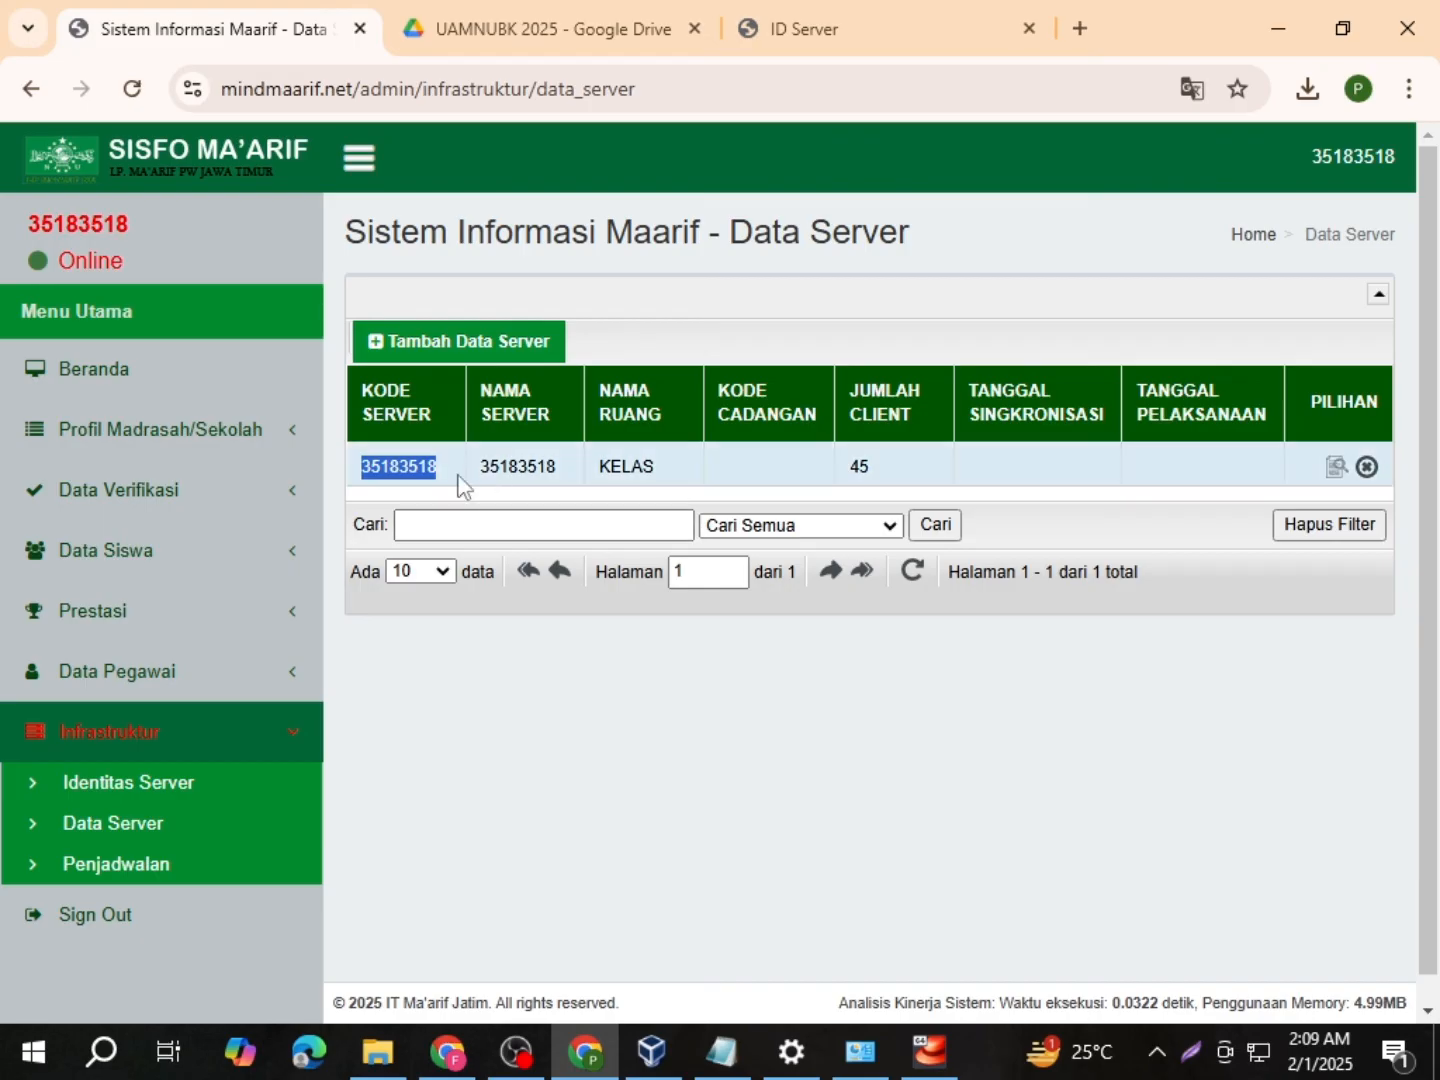
left_click(751, 28)
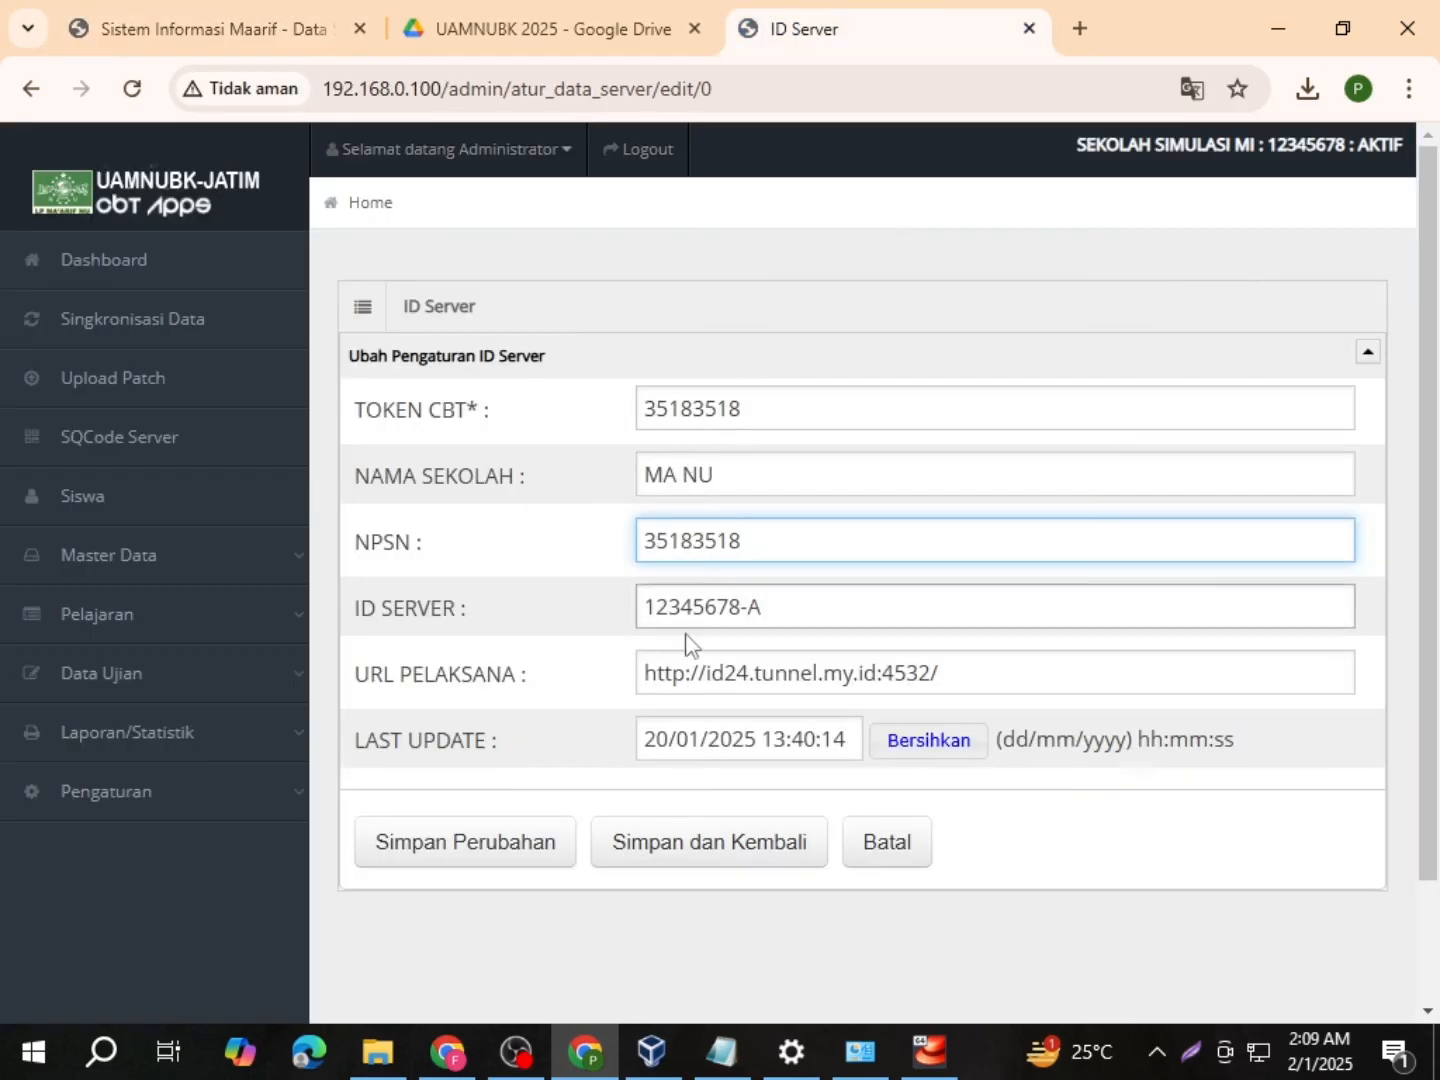
left_click_drag(645, 612, 771, 613)
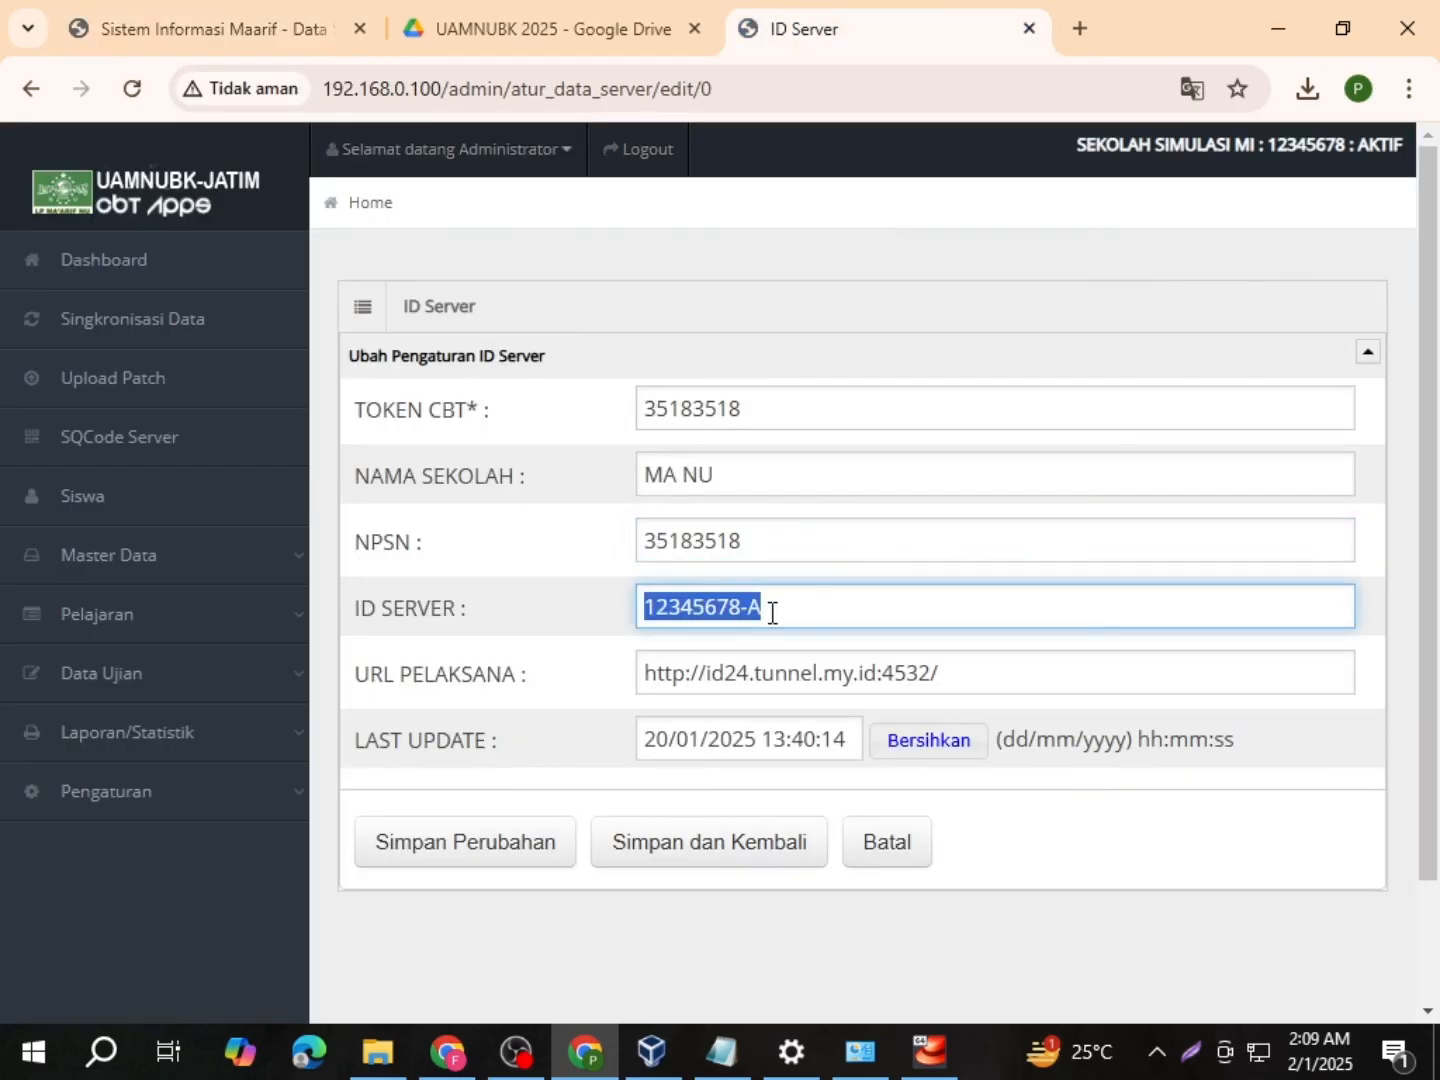
type("35183518")
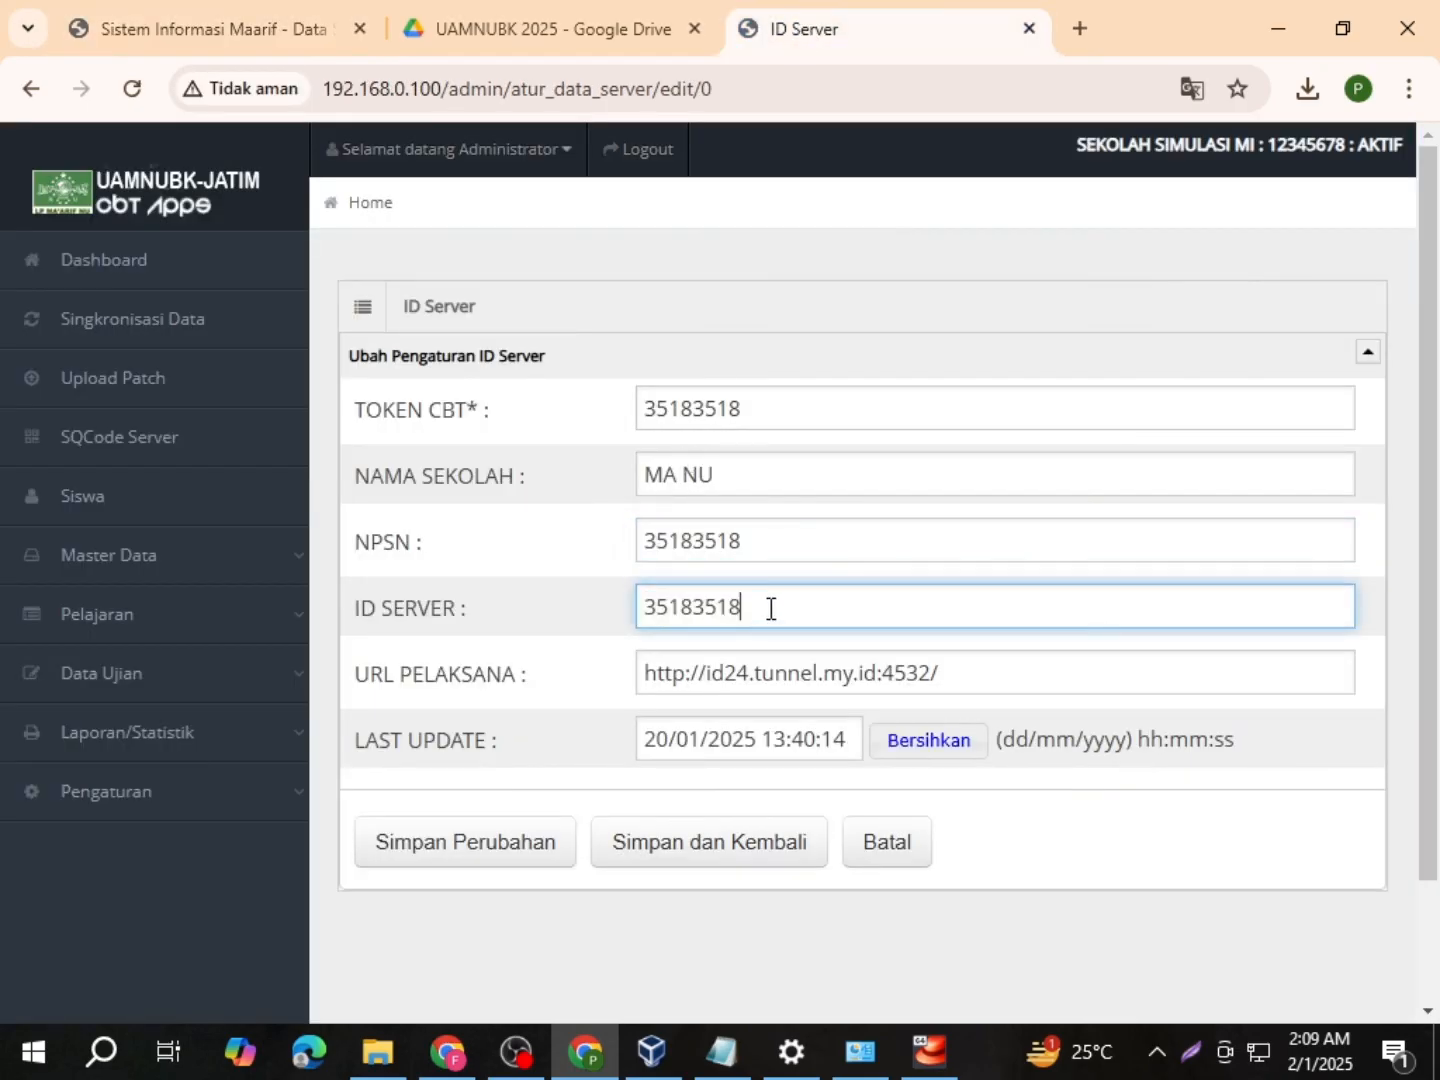
left_click(724, 851)
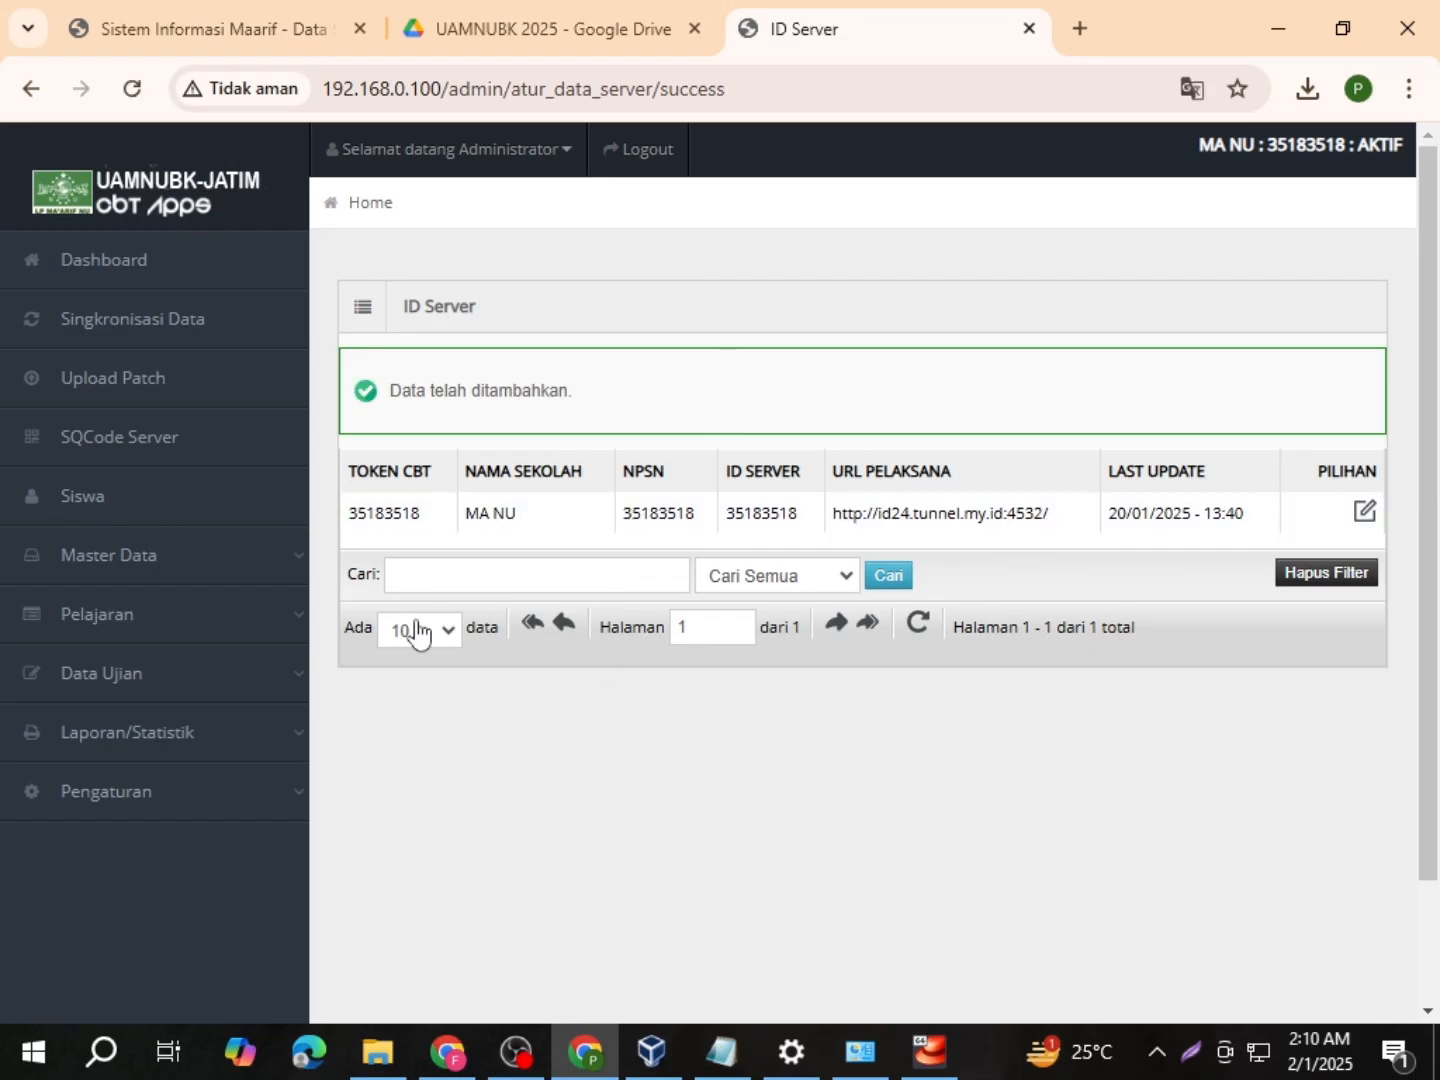
Step: Open the patch upload page, then download patch_slta.txt from the UAMNUBK 2025 Drive folder
left_click(162, 384)
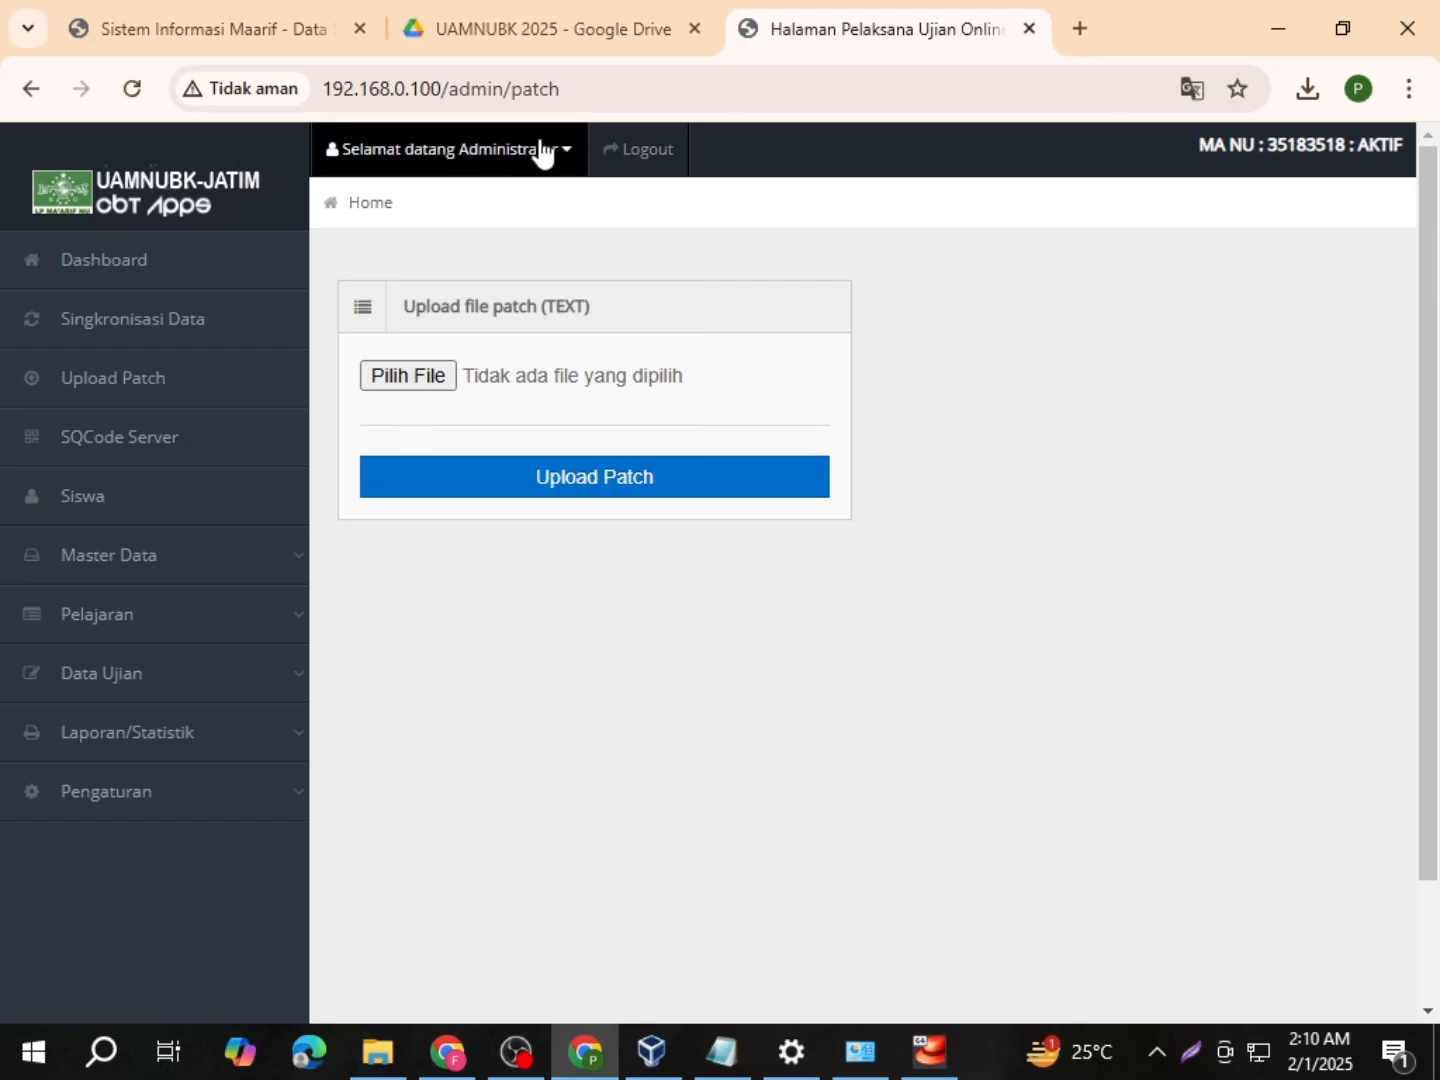
left_click(539, 17)
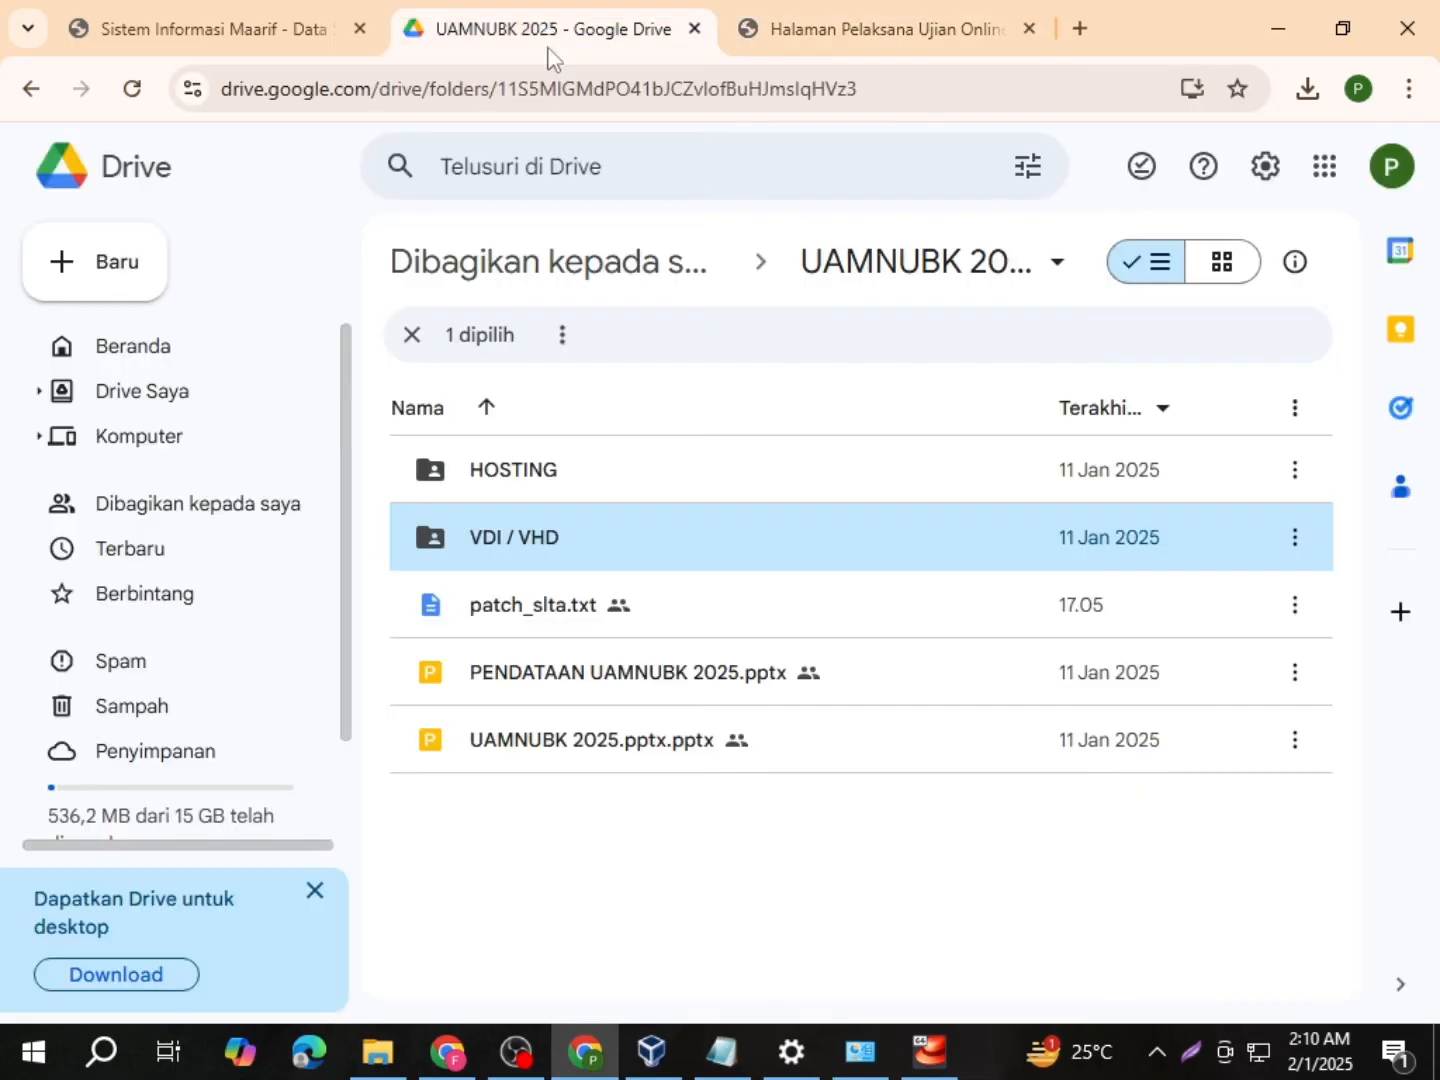
left_click(550, 616)
left_click(1307, 612)
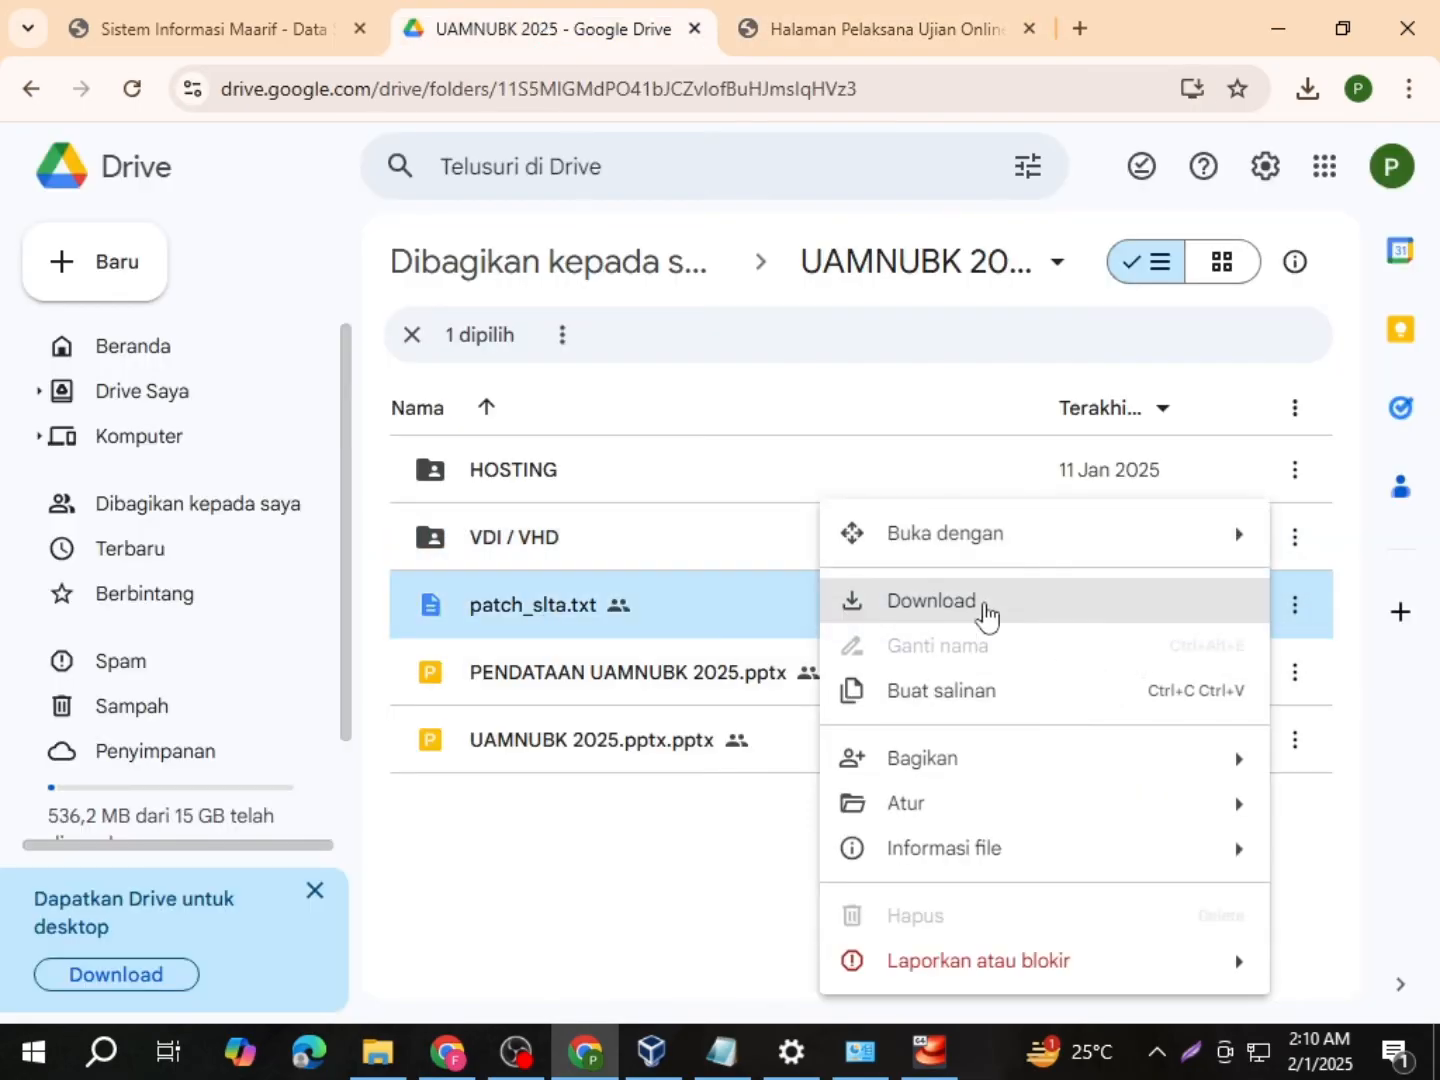
left_click(970, 600)
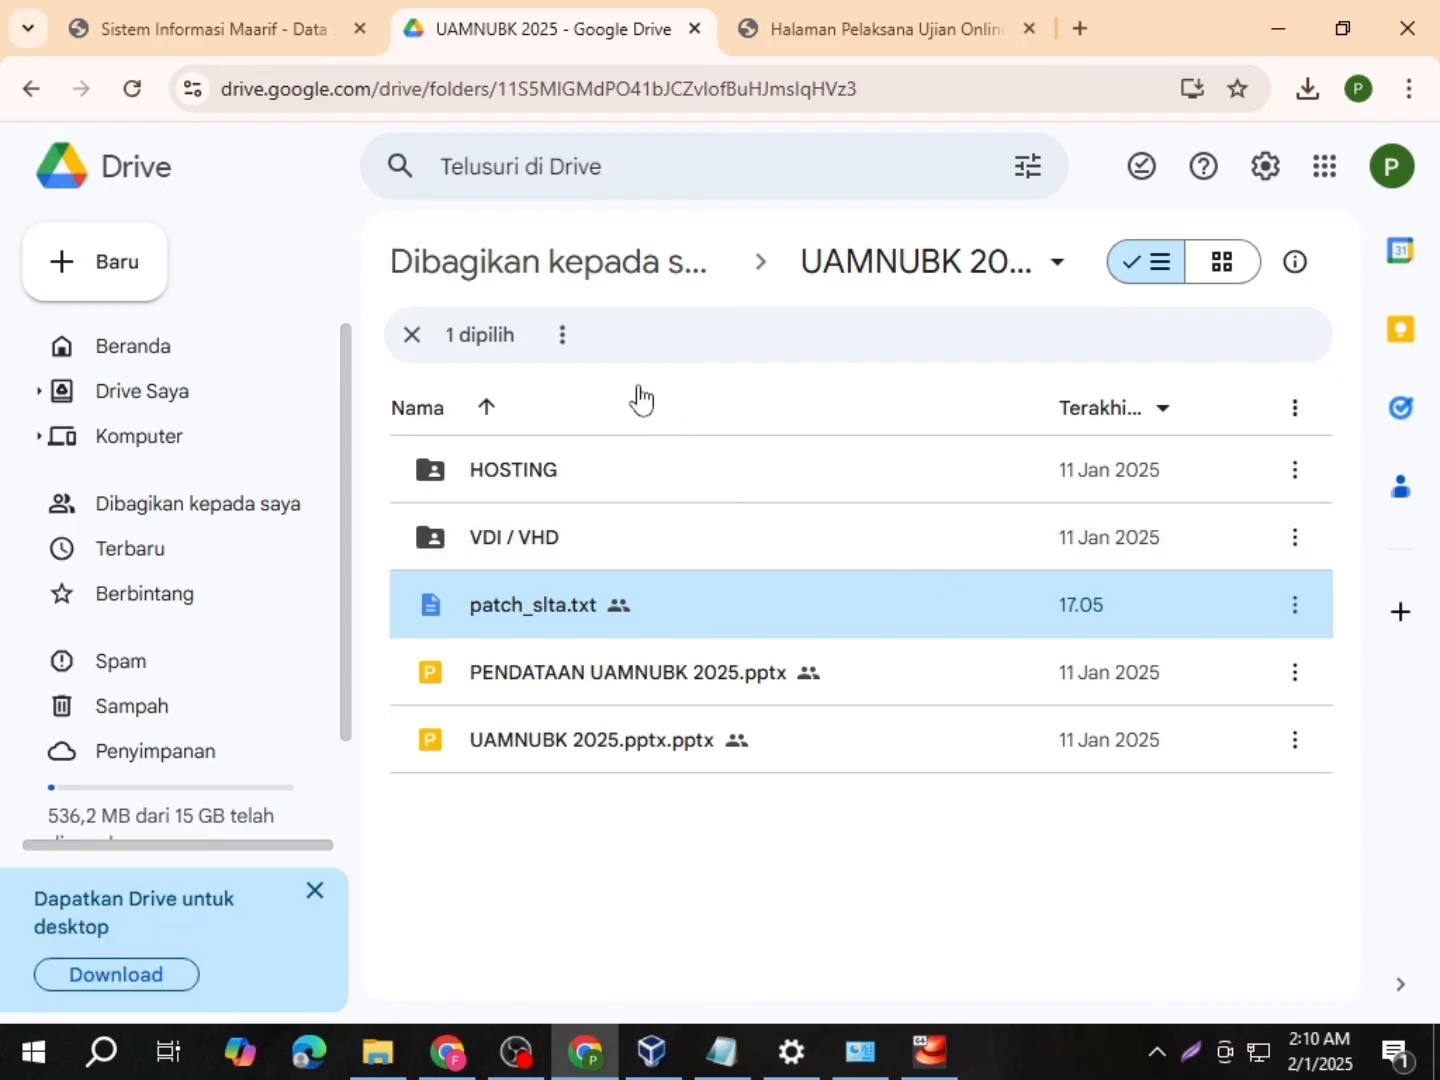
Step: Reset the synchronisation data so Data 1 and Data 2 both show 0 dari 0
left_click(823, 45)
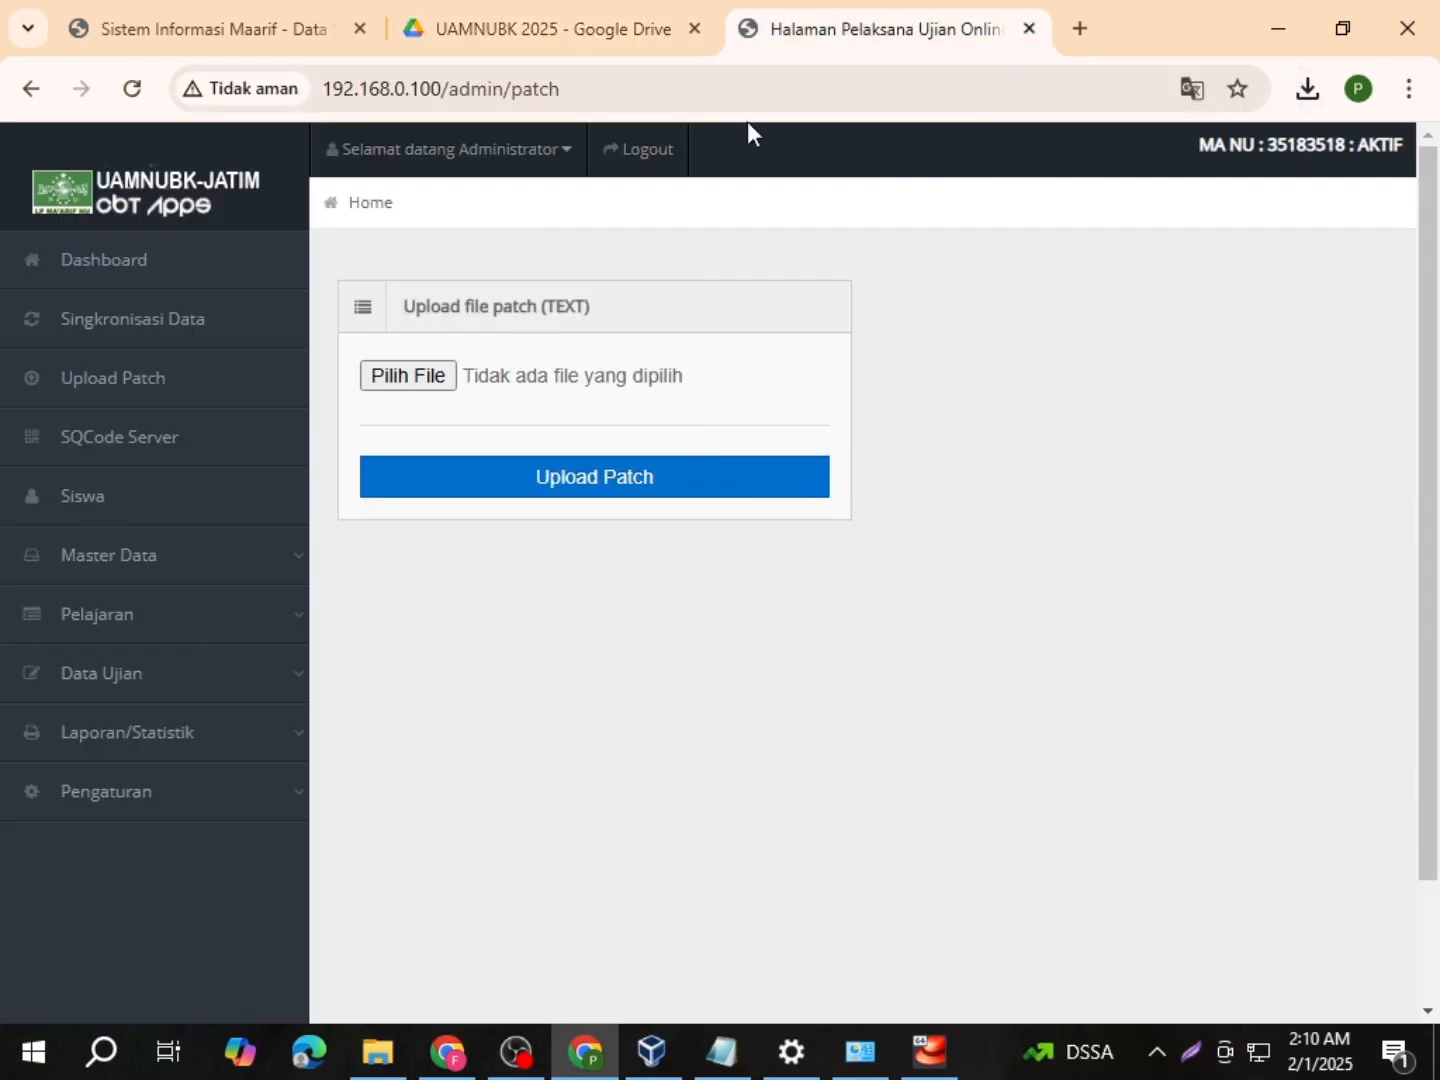
left_click(163, 337)
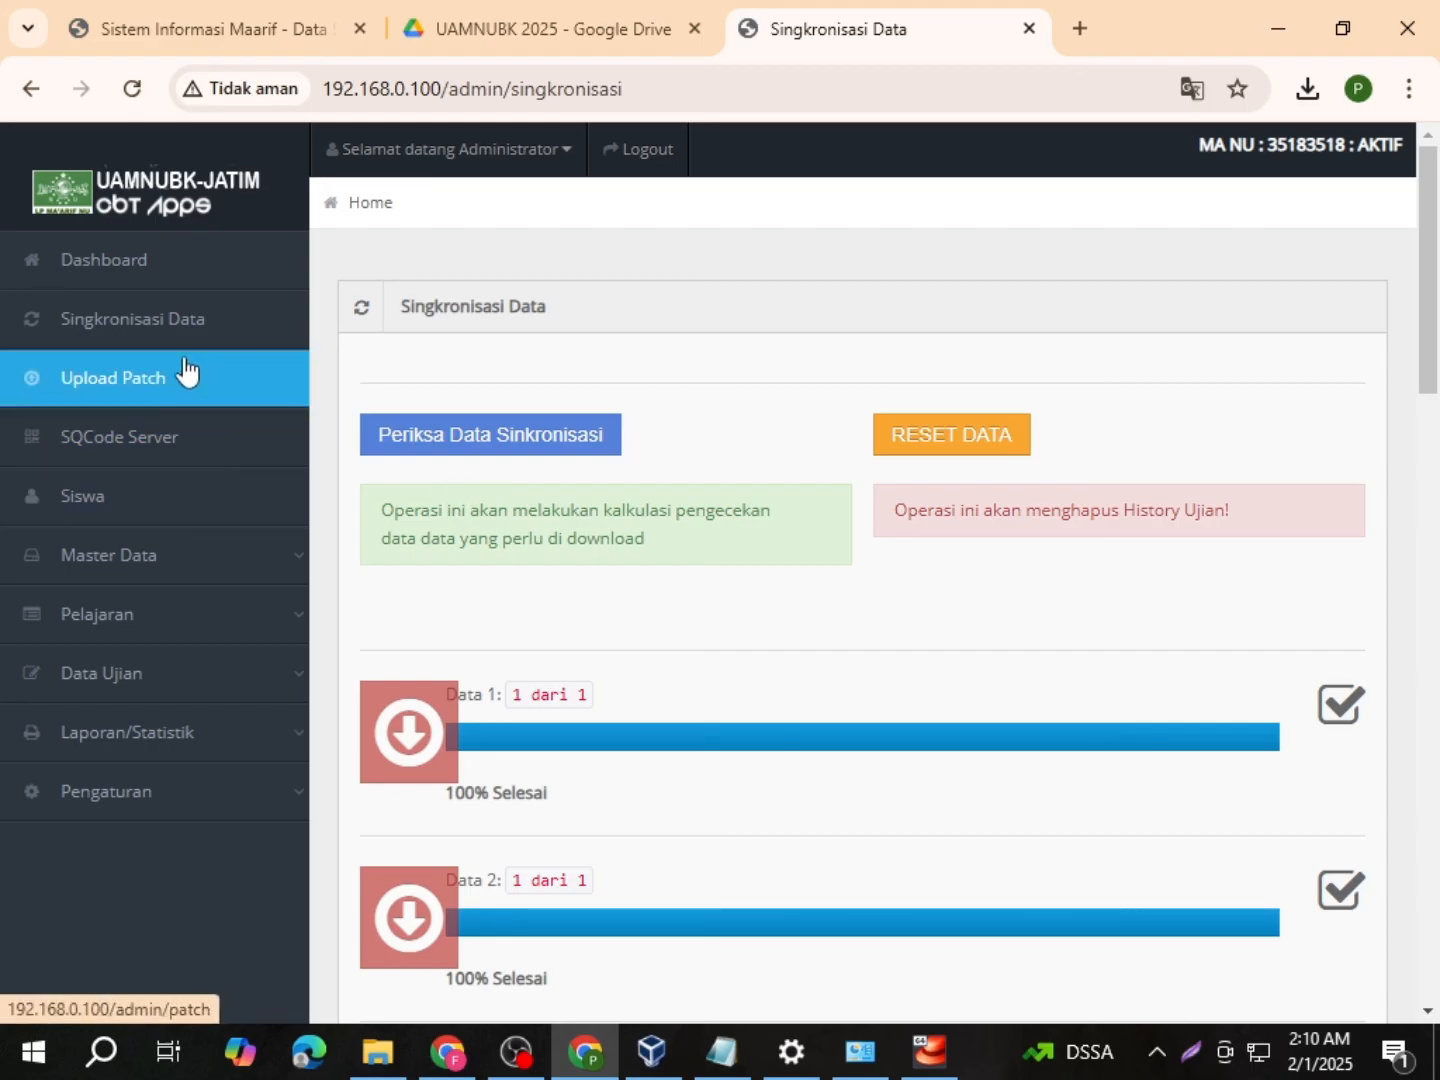
left_click(953, 445)
left_click(877, 285)
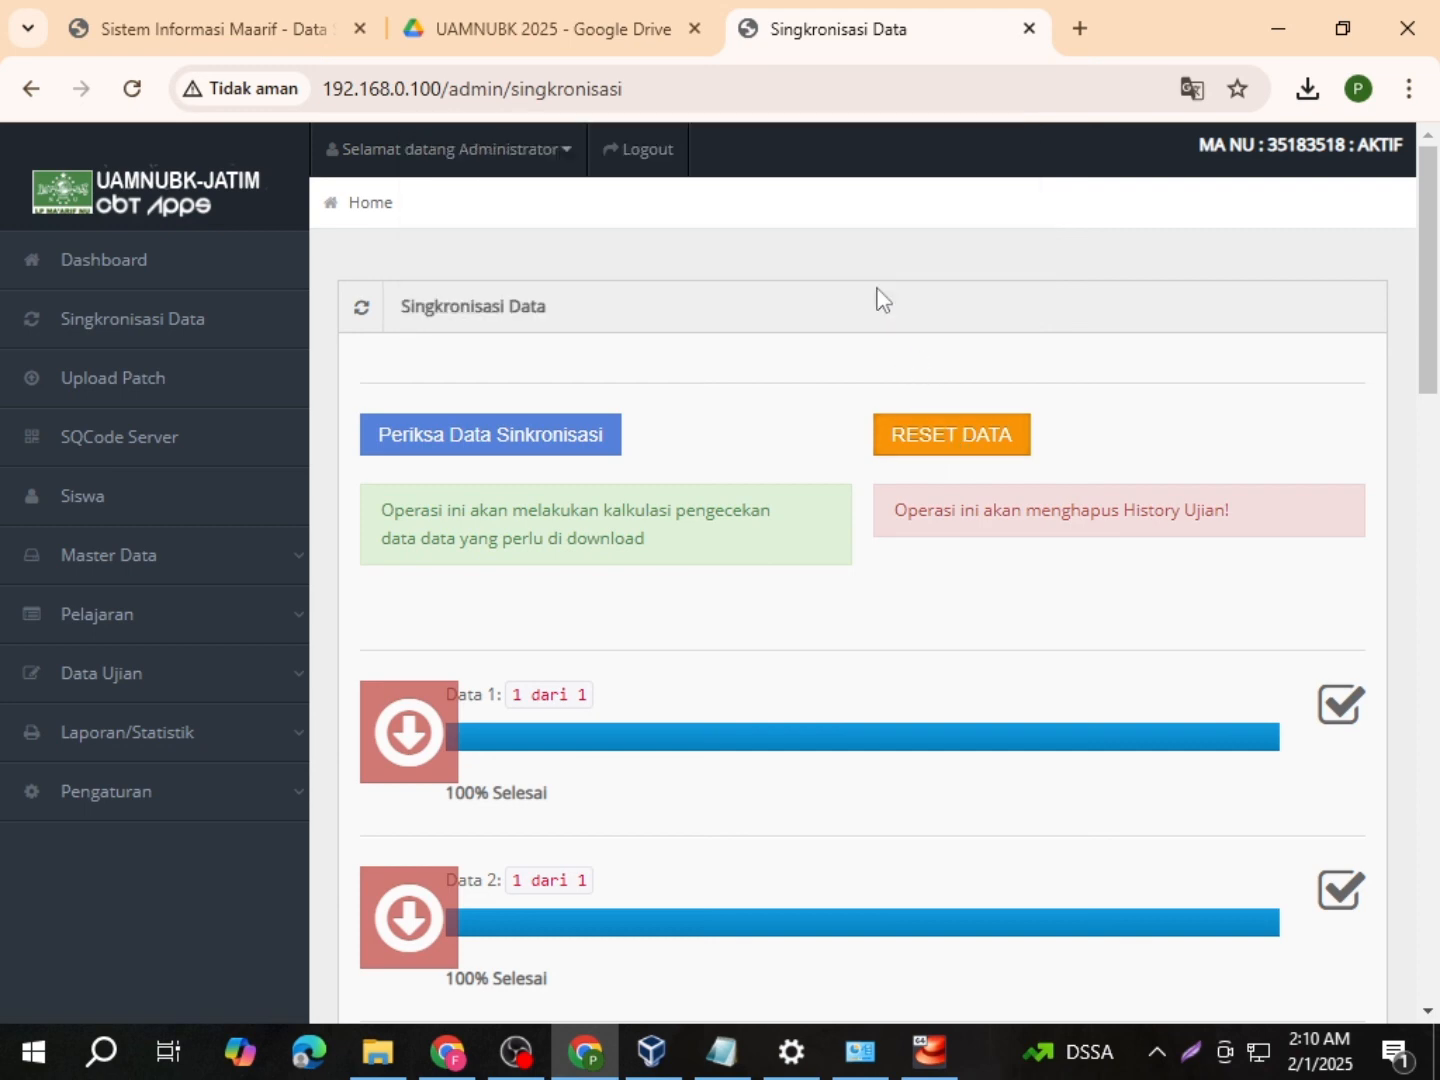
left_click(959, 270)
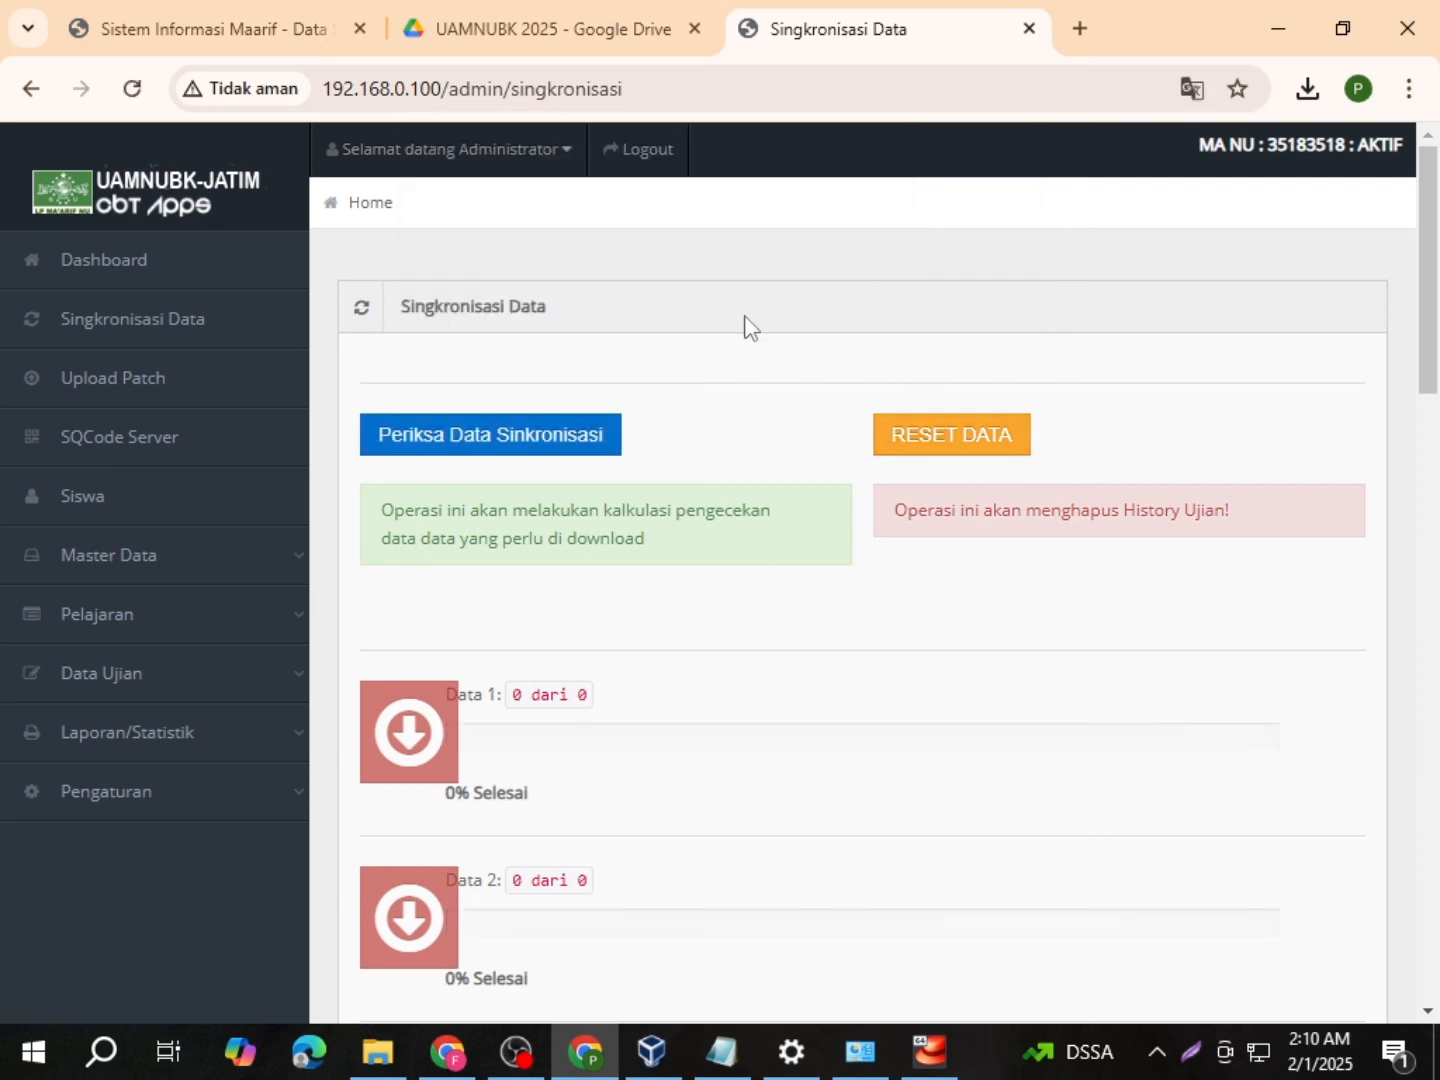
left_click(148, 391)
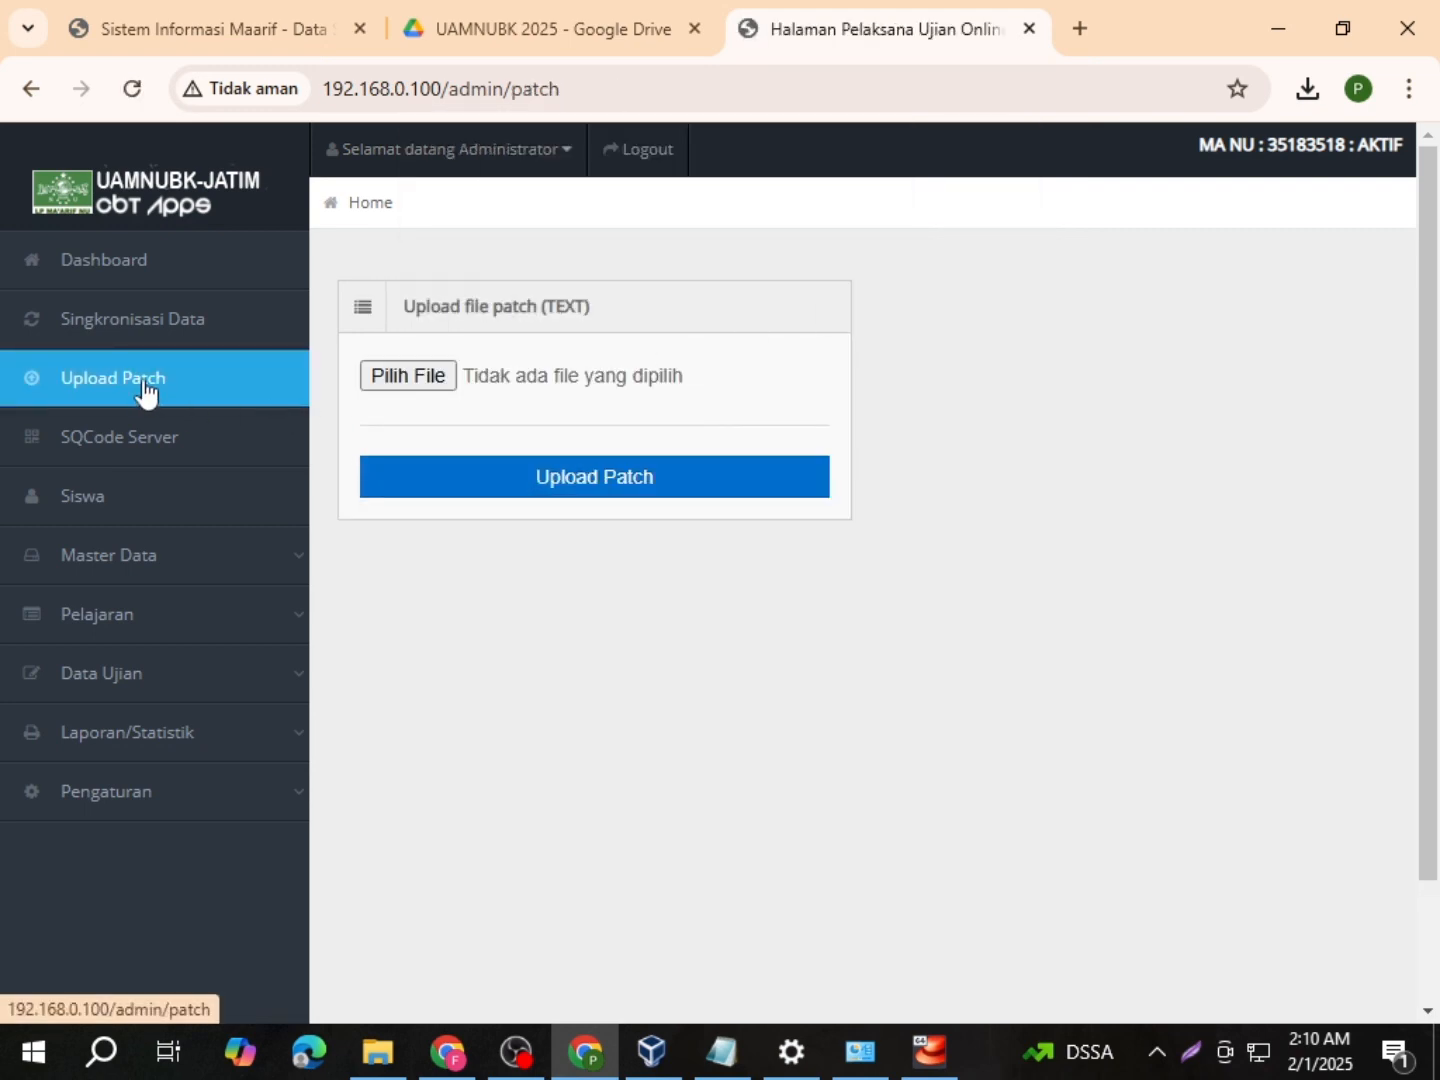
Step: Choose patch_slta from the Downloads folder as the patch file to upload
left_click(393, 382)
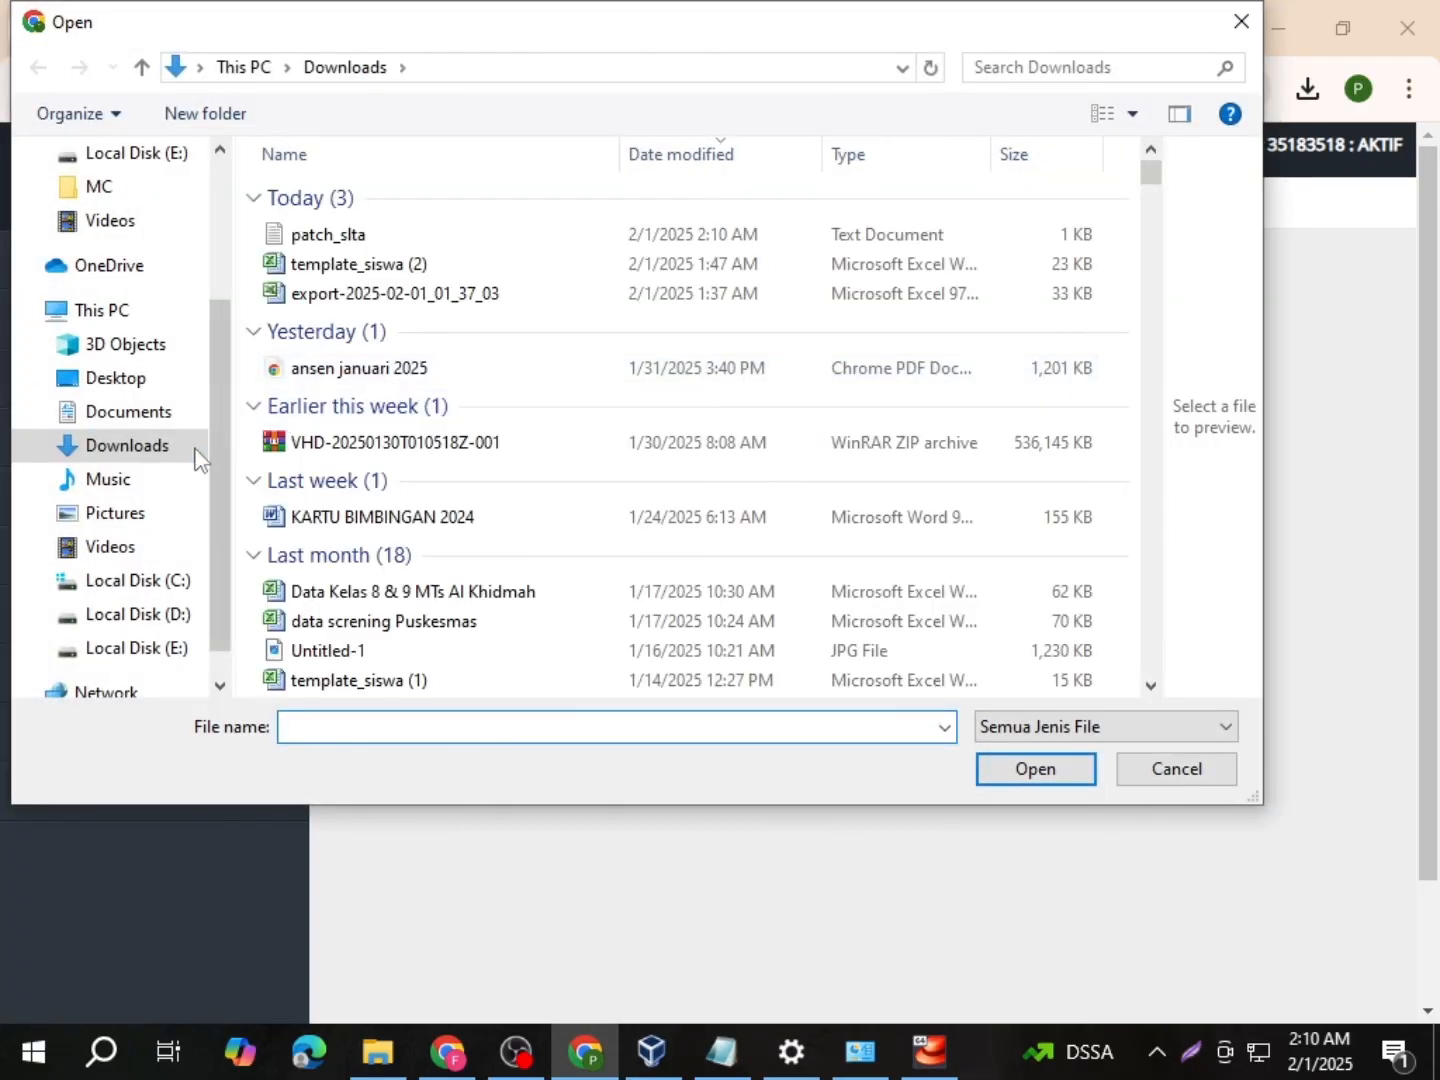
left_click(346, 240)
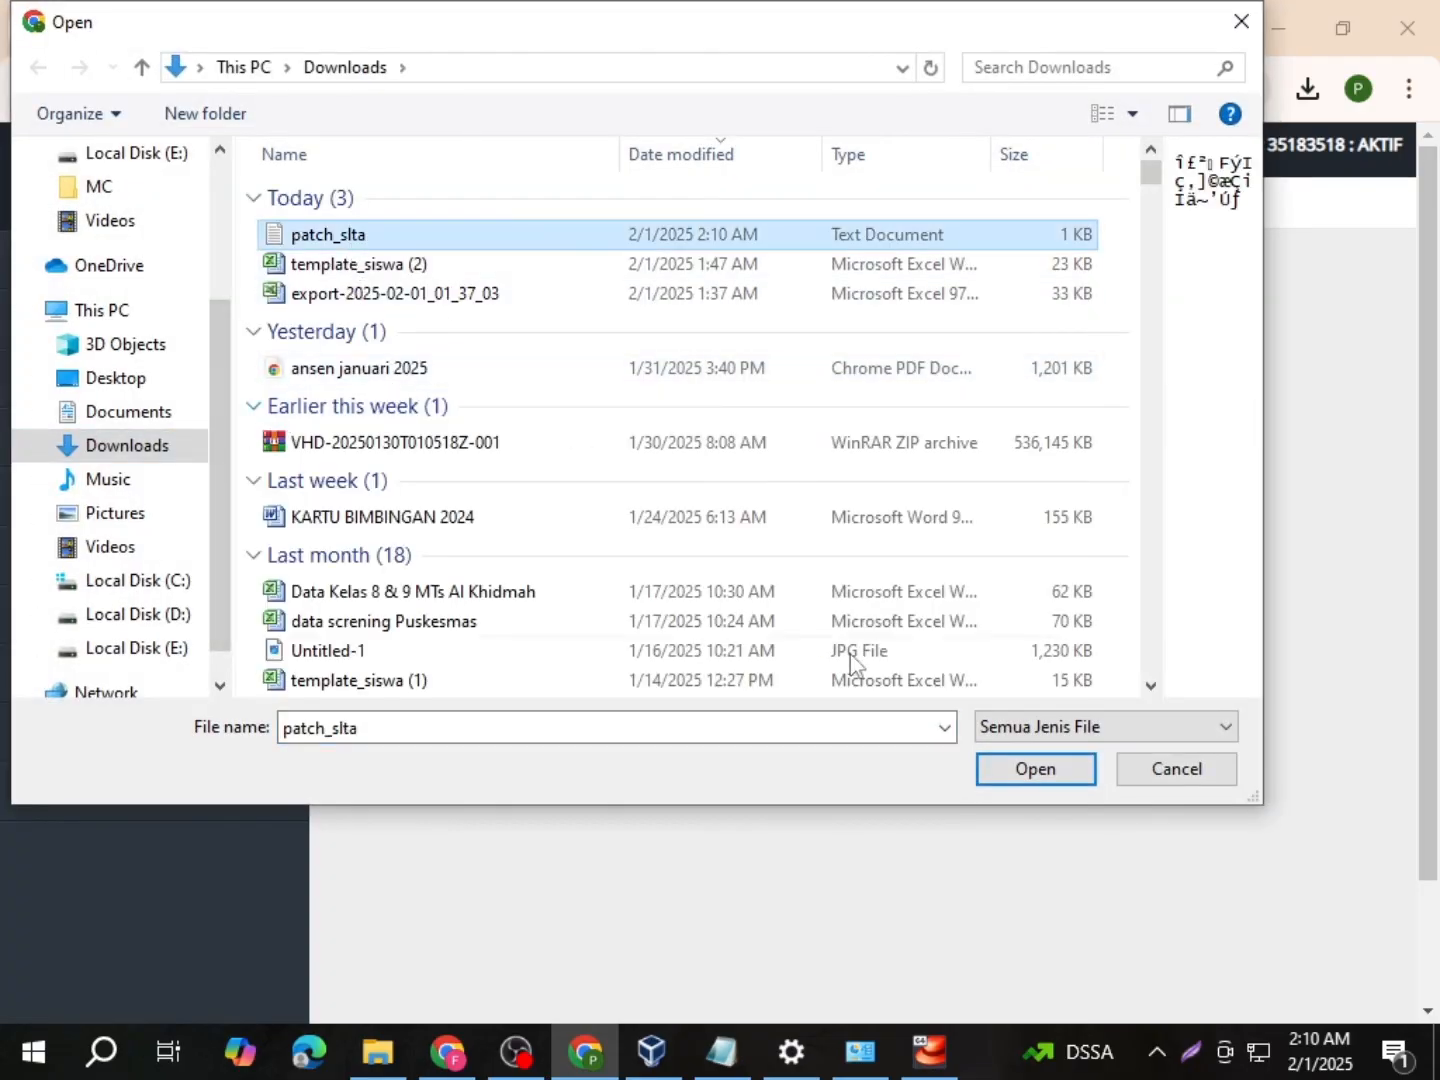
left_click(1033, 768)
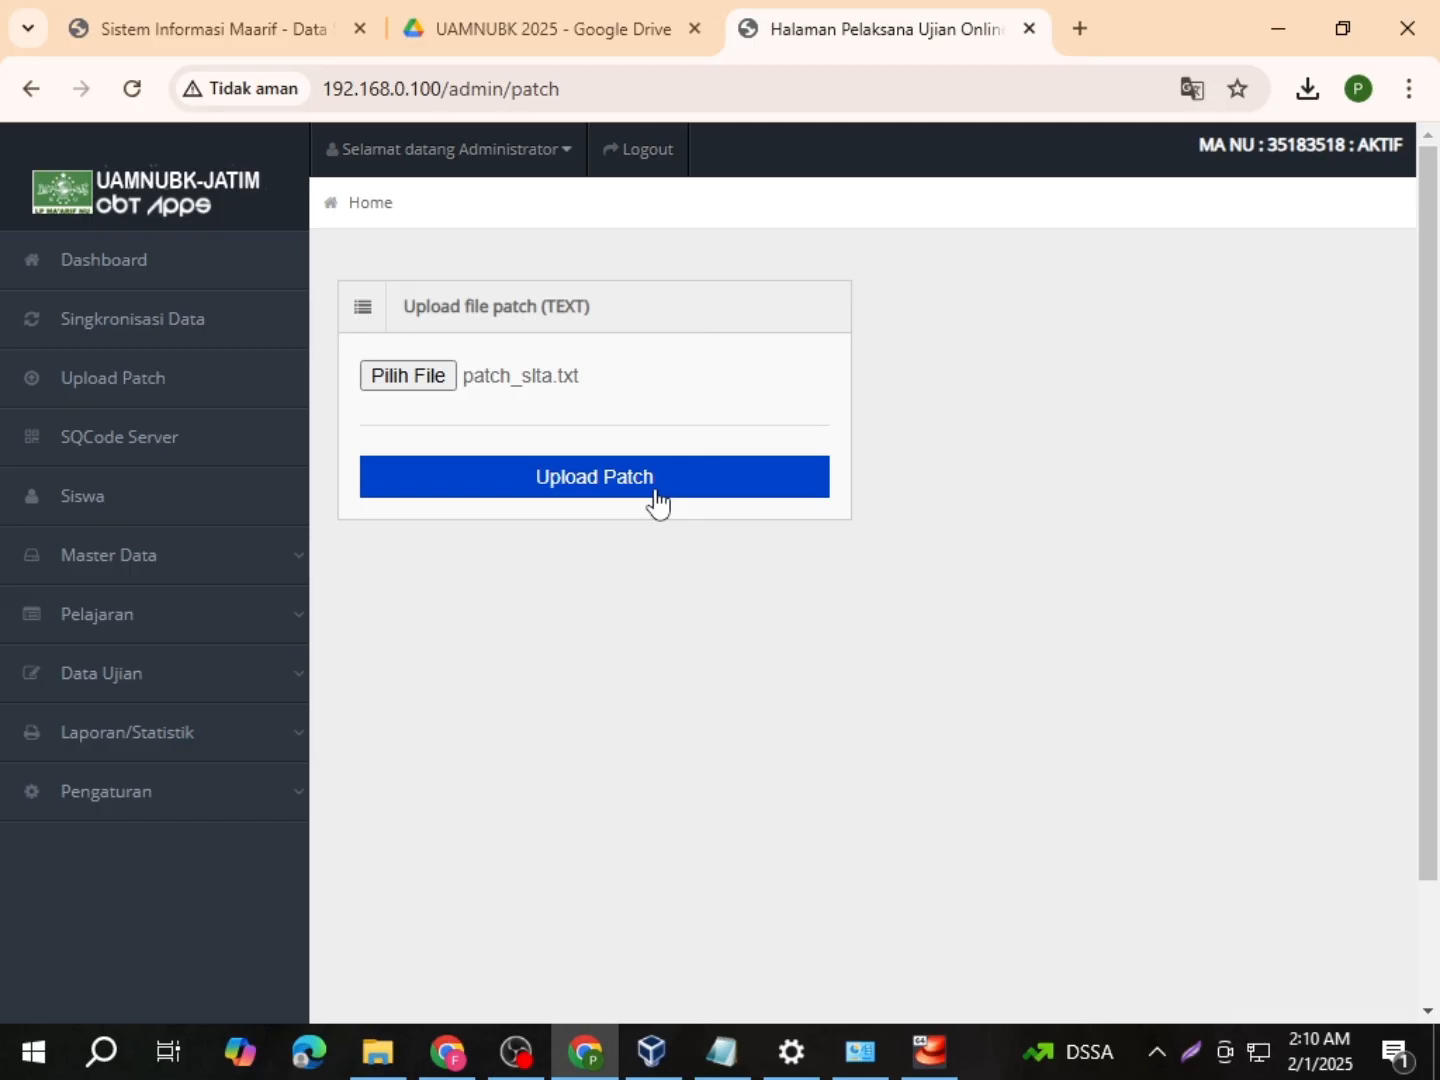